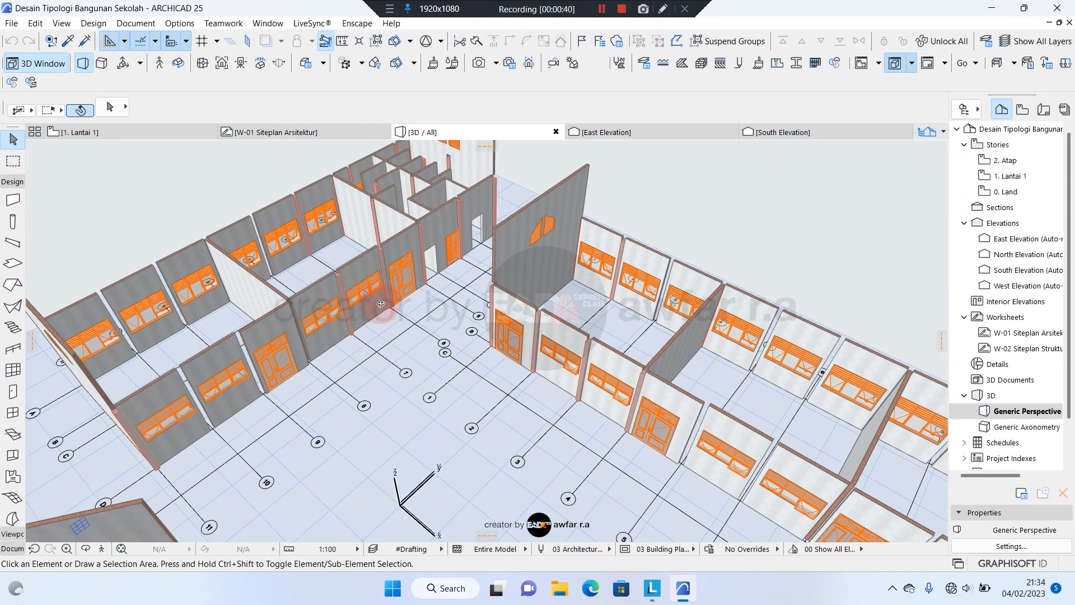
- Examine the walls, doors, windows and grid lines of the school buildings from several angles in the 3D perspective
scroll(392, 307, "down", 2)
scroll(402, 247, "down", 2)
middle_click_drag(546, 426, 772, 379, "shift")
scroll(756, 386, "up", 1)
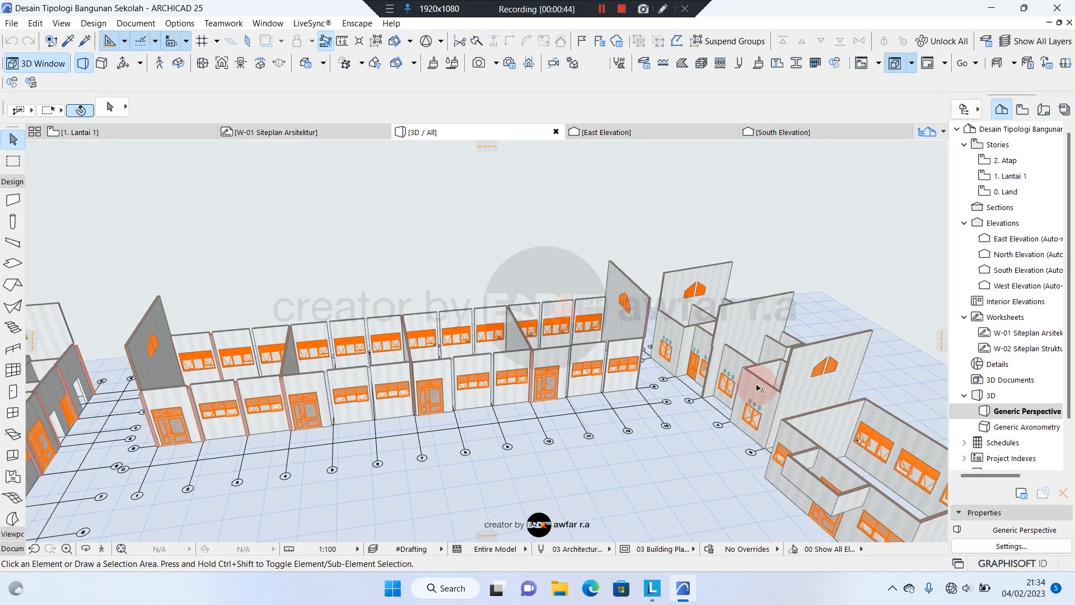
middle_click_drag(784, 436, 307, 335)
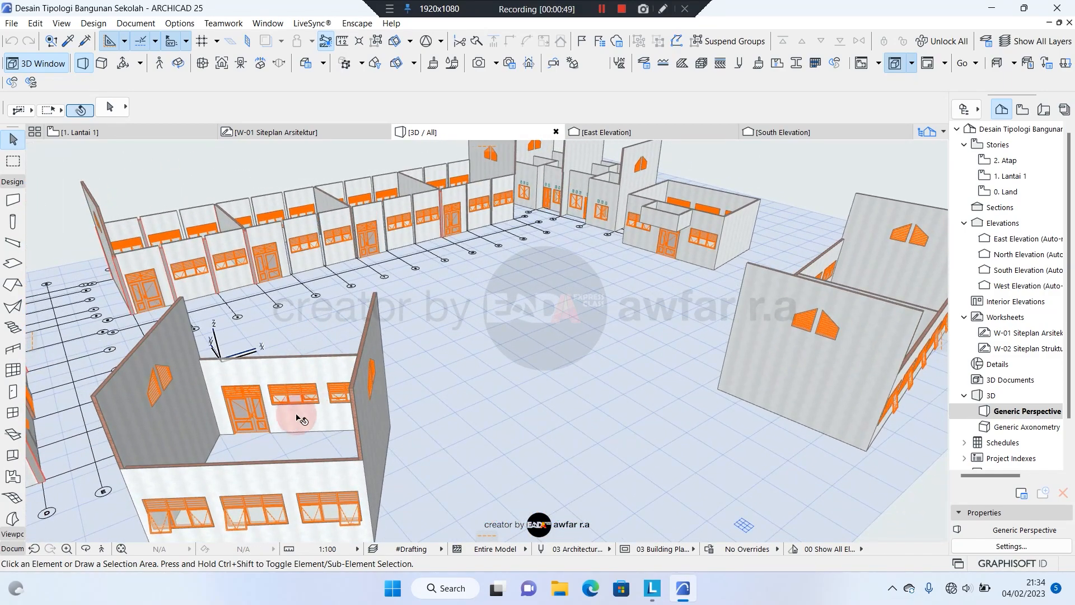
middle_click_drag(552, 331, 580, 367, "shift")
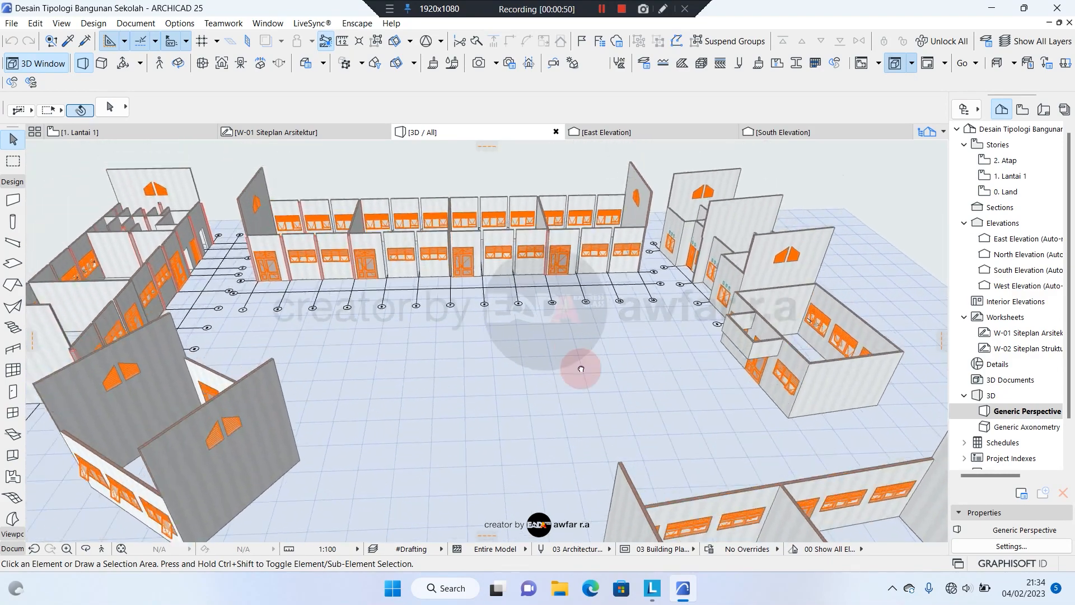
scroll(487, 293, "up", 3)
middle_click_drag(482, 312, 477, 293, "shift")
left_click(477, 293)
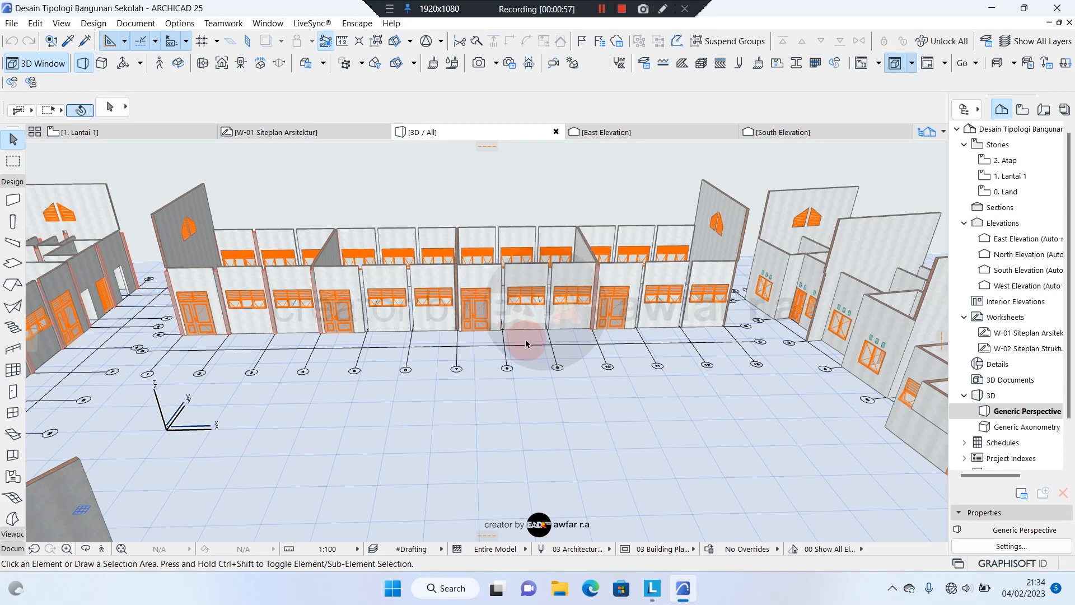
mouse_move(486, 338)
middle_mouse_down("shift")
mouse_move(466, 342)
mouse_move(480, 350)
middle_mouse_up("shift")
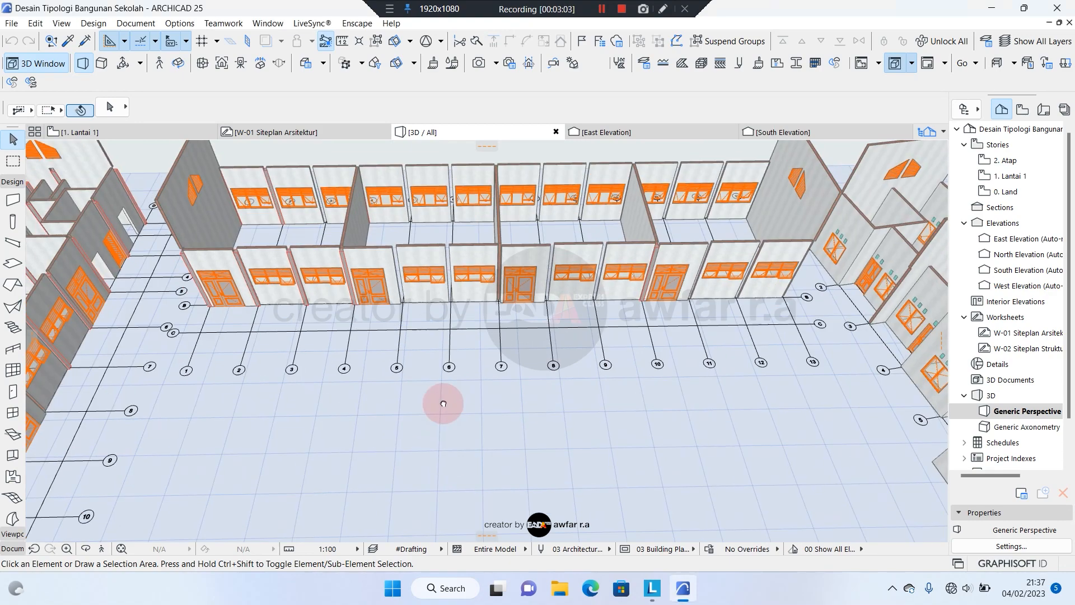
middle_click_drag(442, 401, 391, 254, "shift")
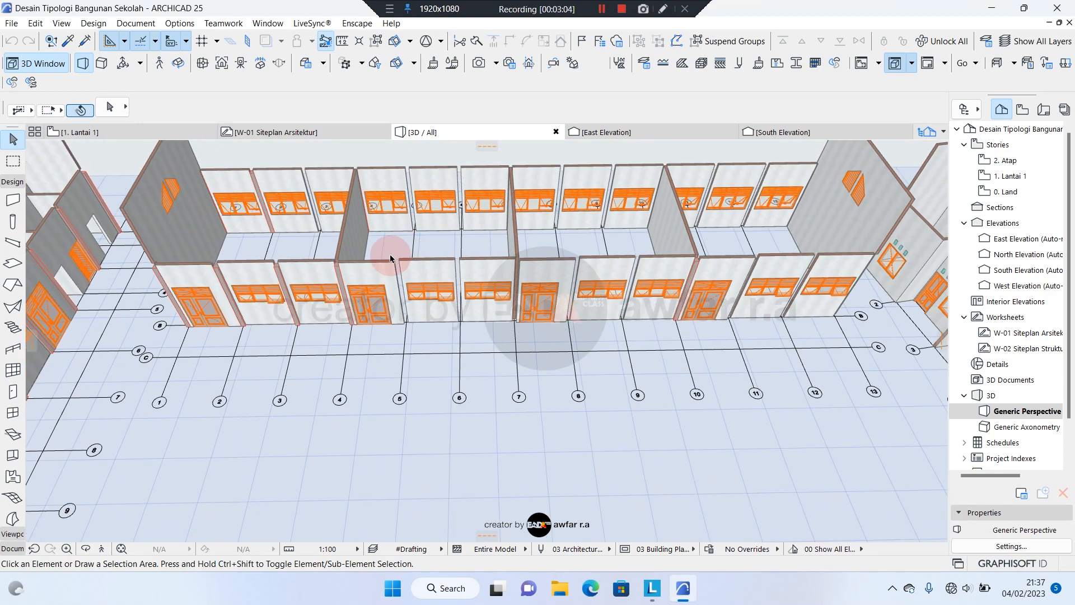
middle_click_drag(391, 322, 354, 290, "shift")
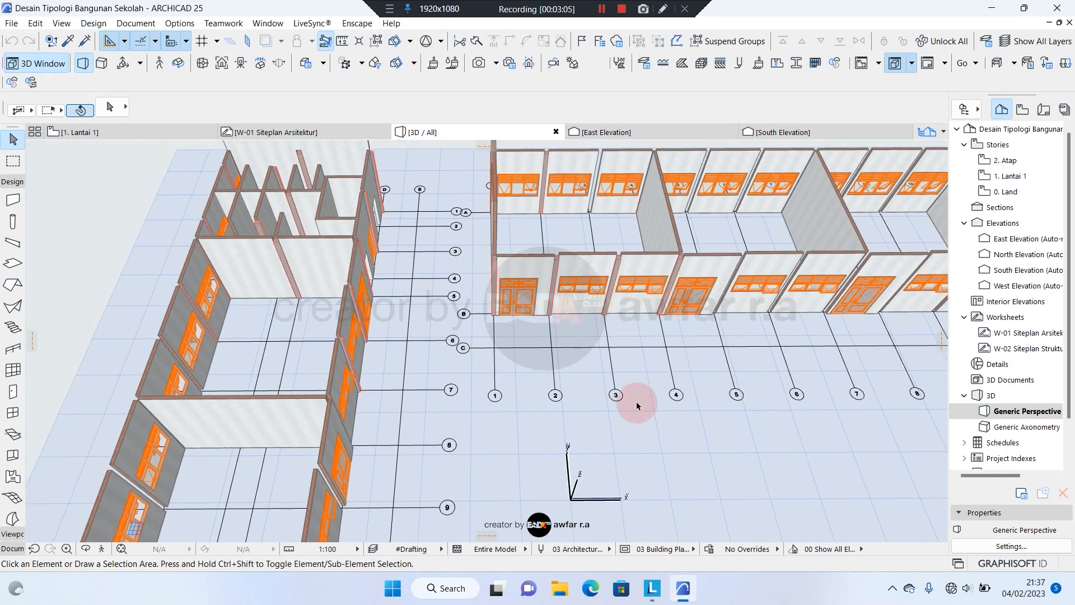
middle_click_drag(640, 401, 406, 359, "shift")
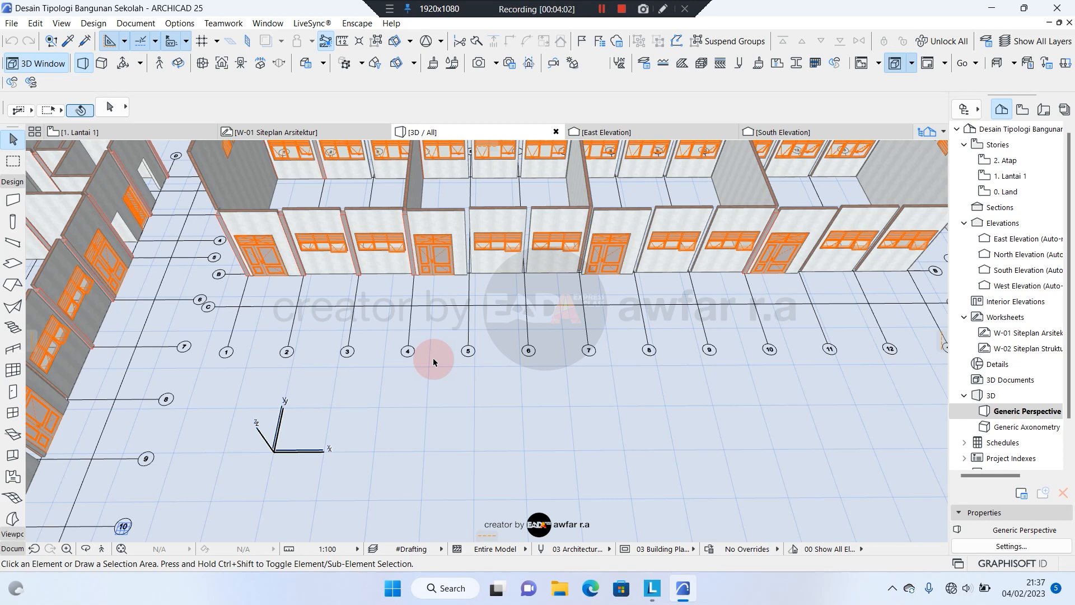
middle_click_drag(368, 409, 447, 460)
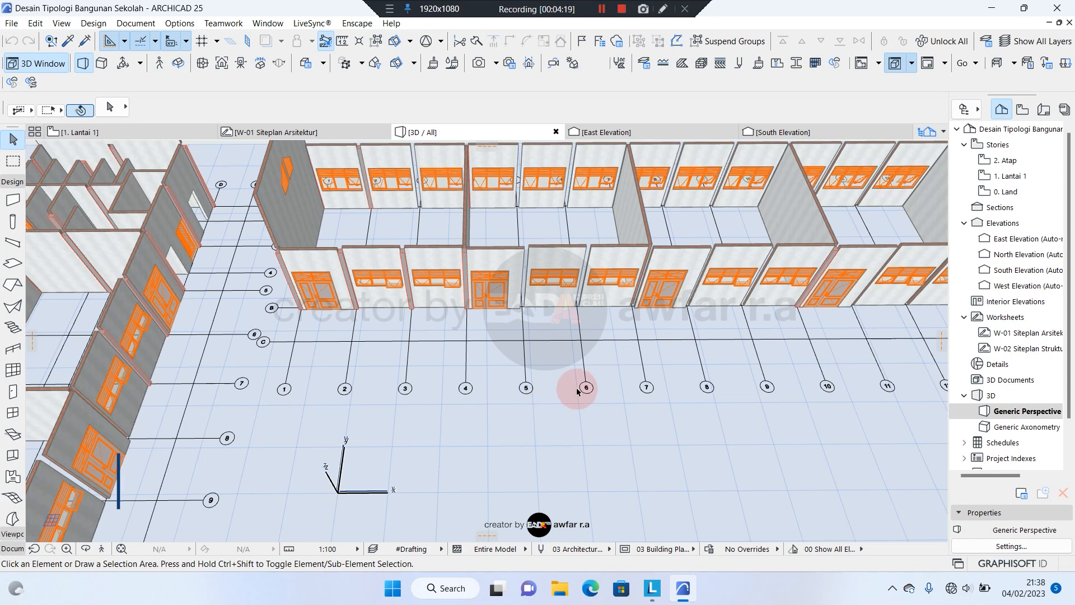
- Open the Fills settings, review the available fill types, and close the dialog without making changes
left_click(180, 23)
mouse_move(296, 41)
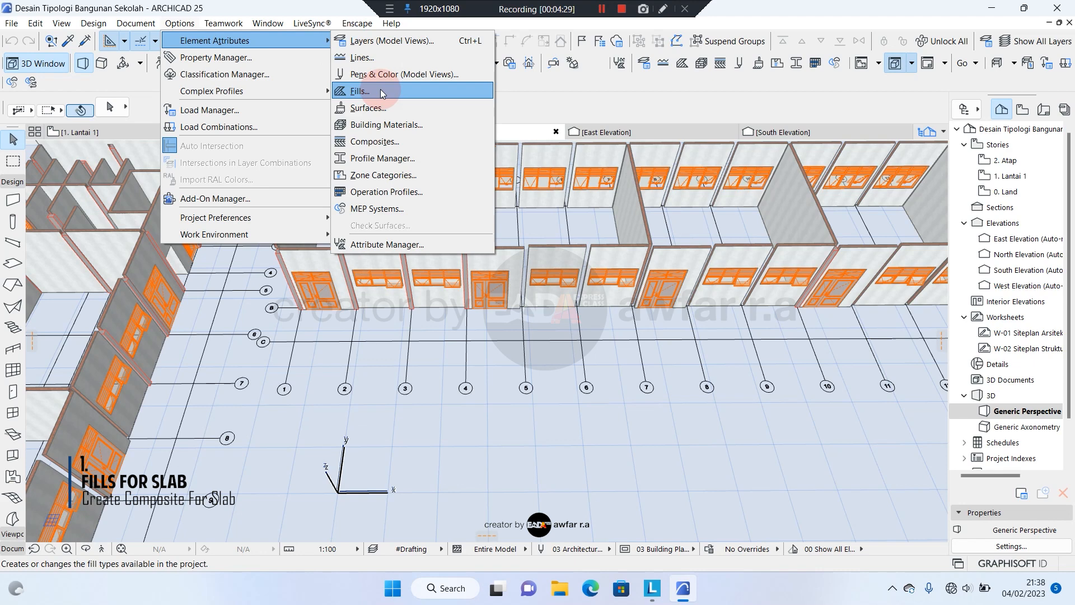
left_click(701, 96)
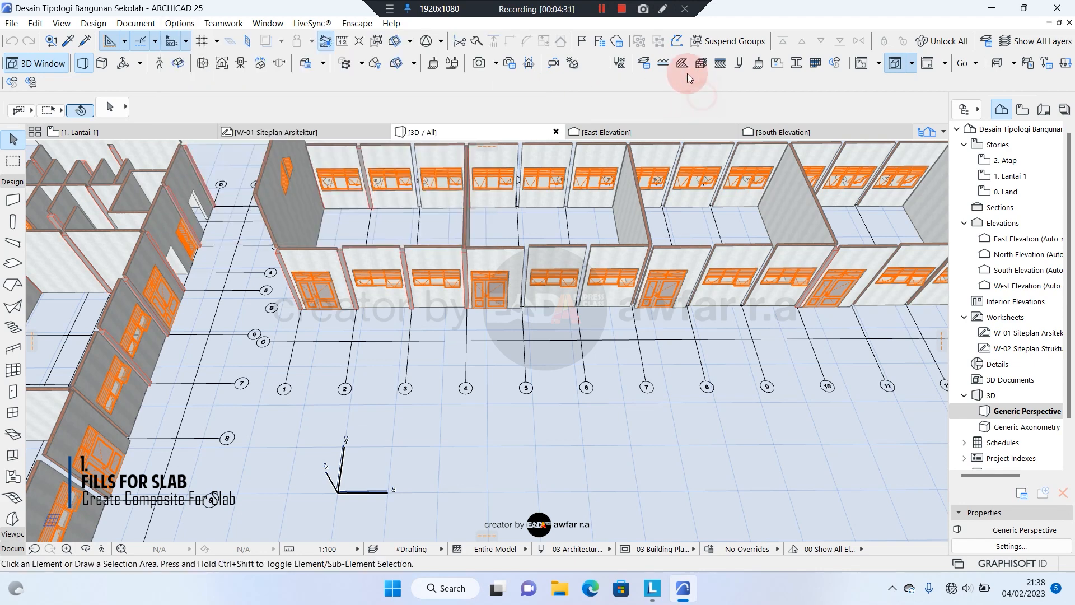
left_click(682, 68)
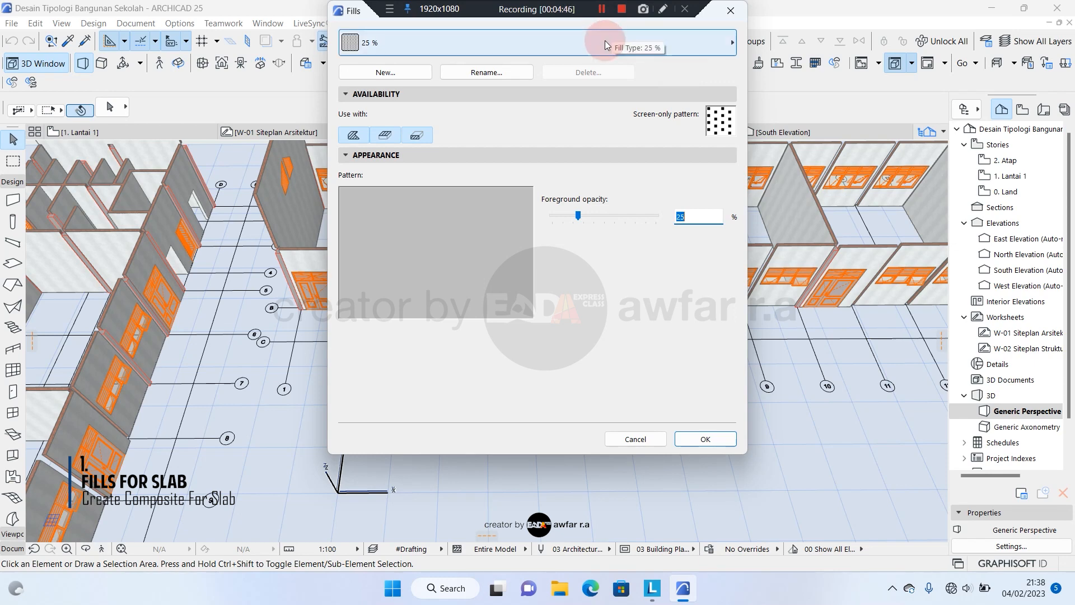
left_click(604, 40)
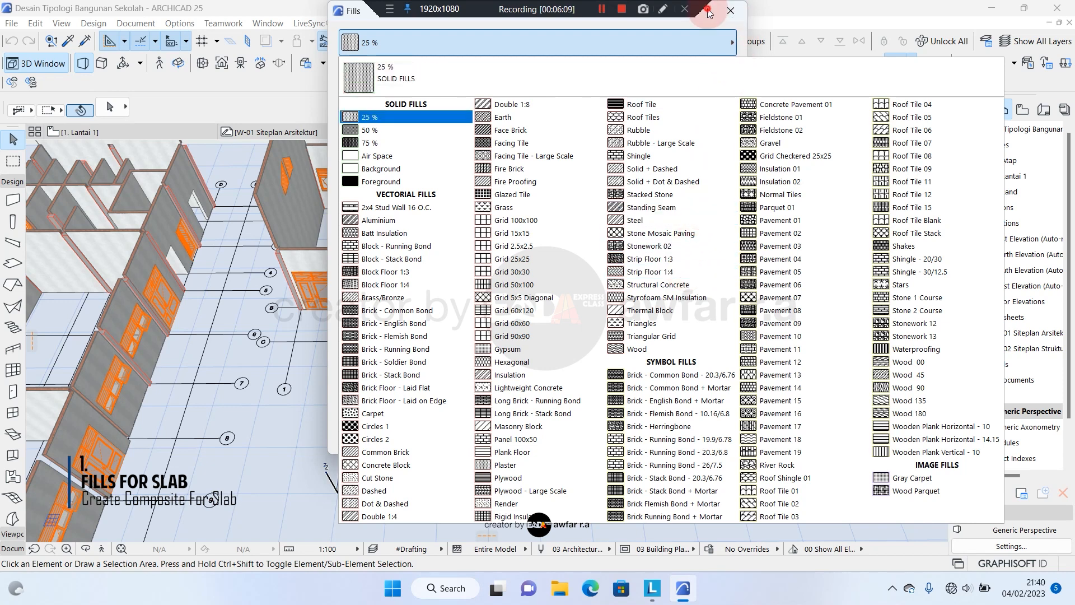
left_click(712, 27)
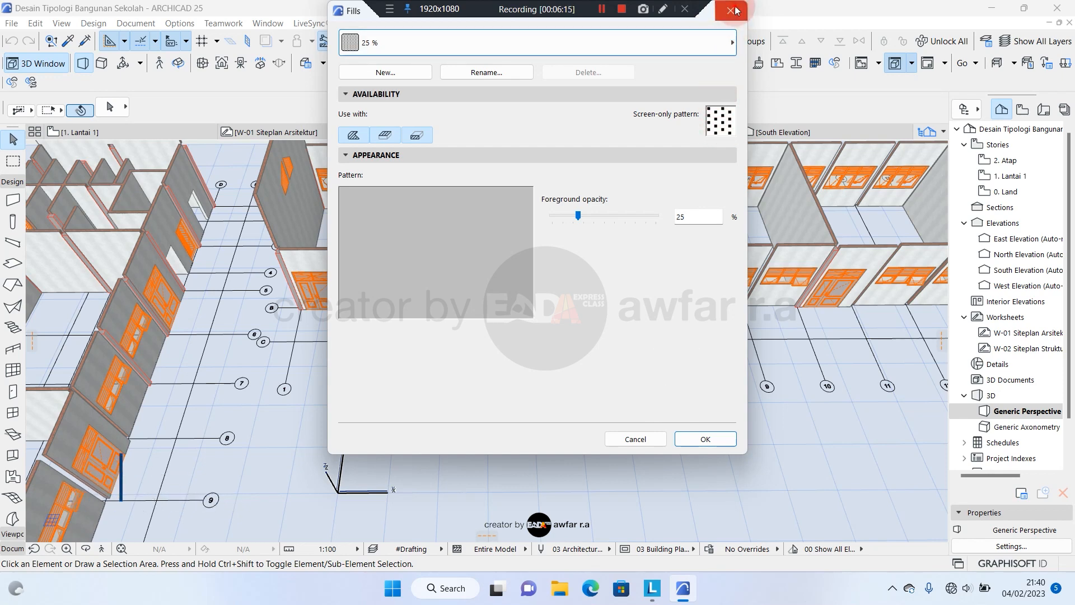
left_click(730, 16)
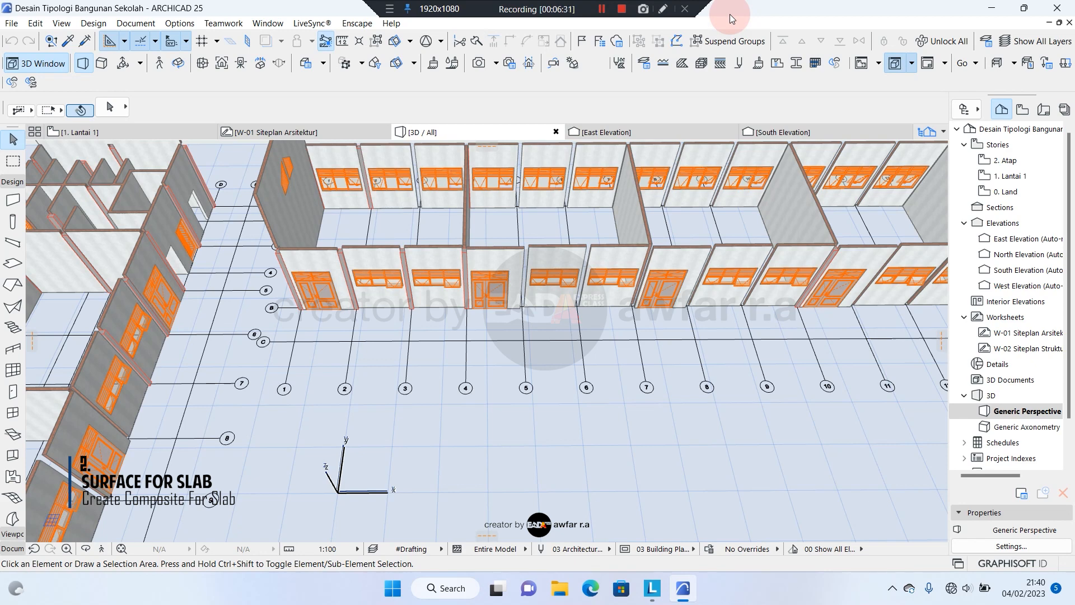
- Open the Surfaces settings and review the list of available surfaces
left_click(189, 26)
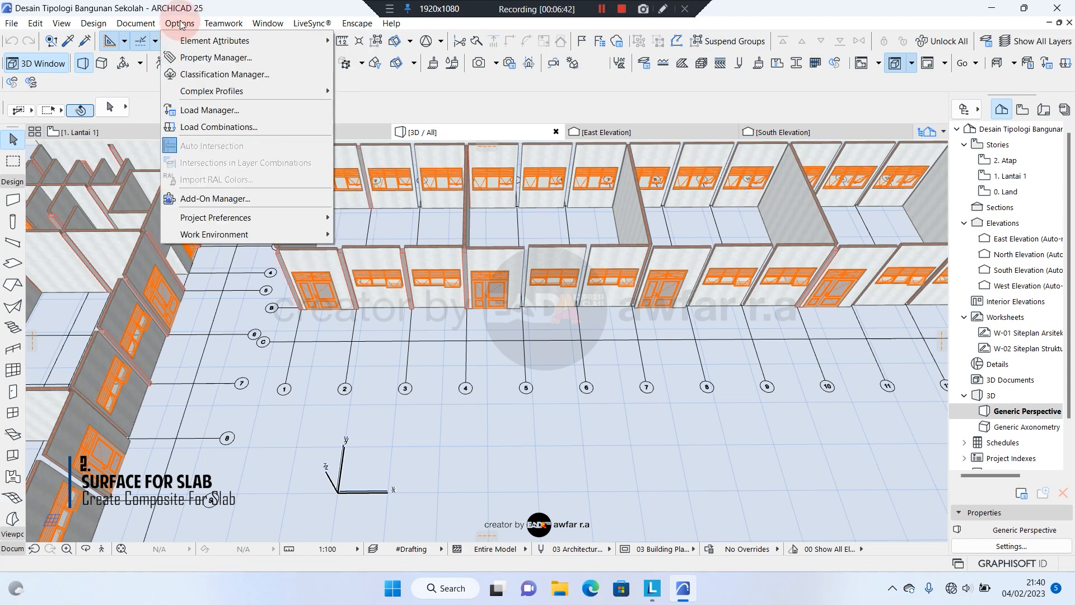
mouse_move(303, 41)
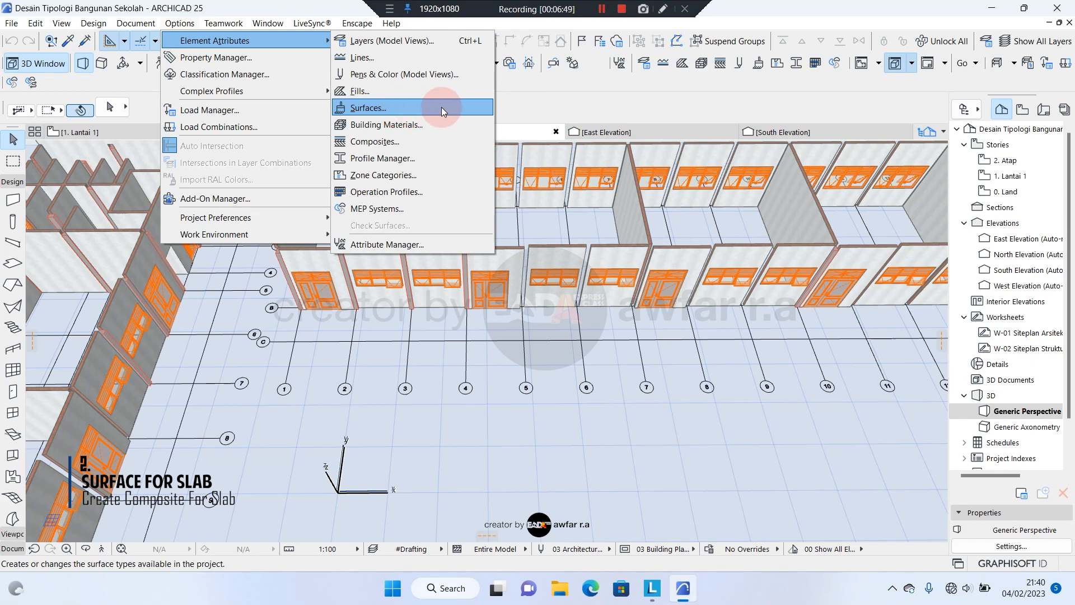
left_click(590, 89)
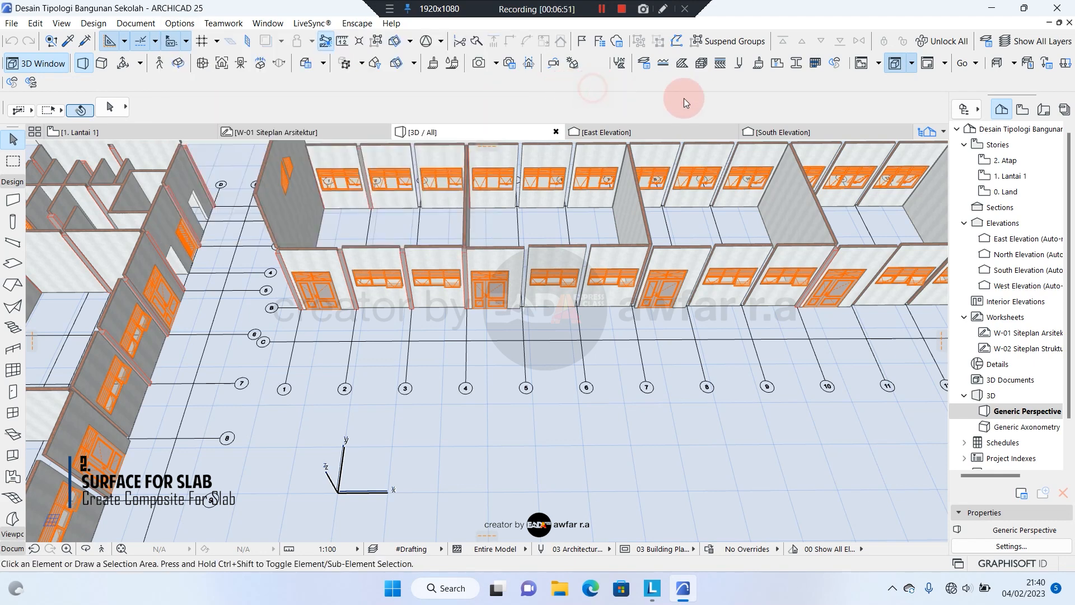
left_click(757, 65)
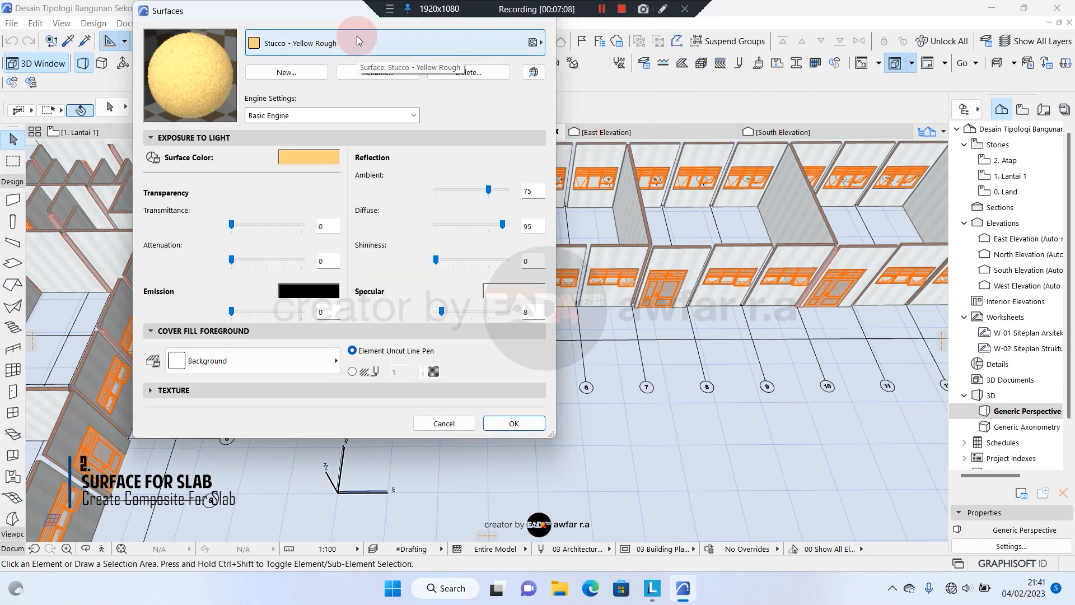
left_click(355, 36)
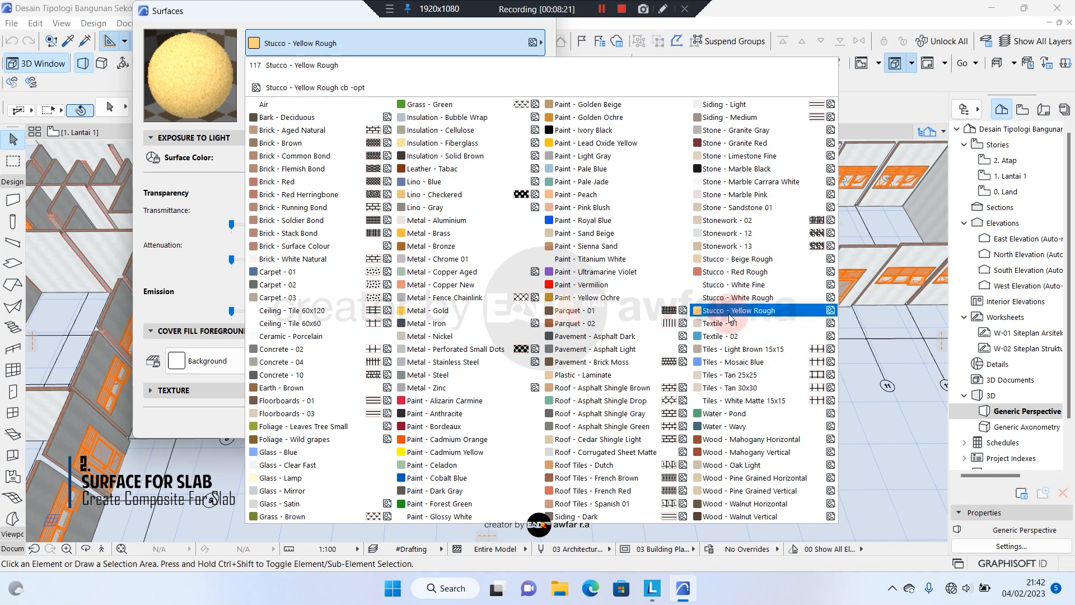
left_click(306, 11)
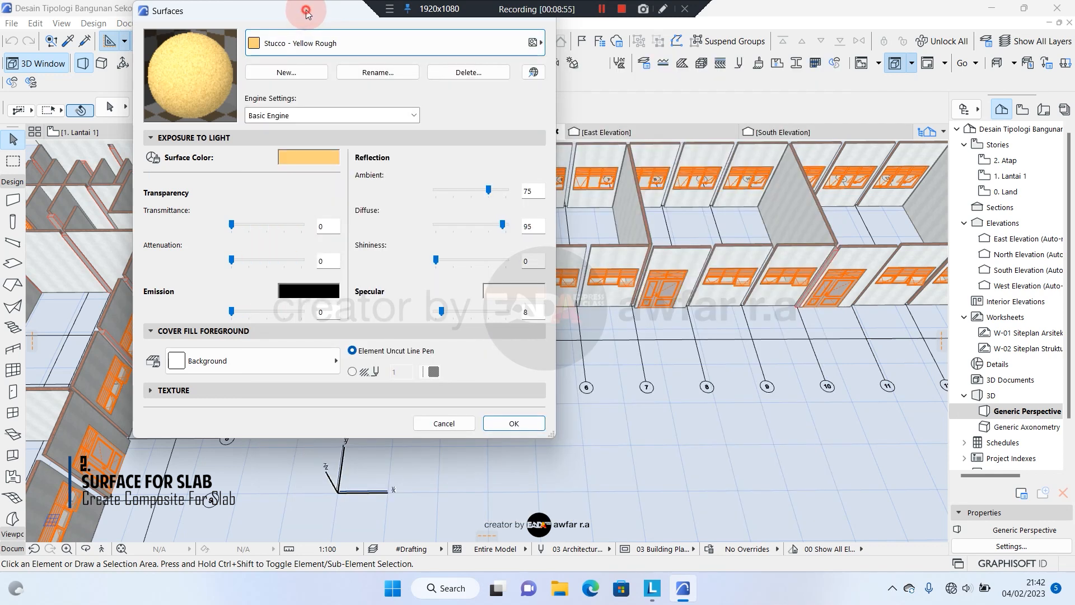
left_click_drag(307, 13, 506, 29)
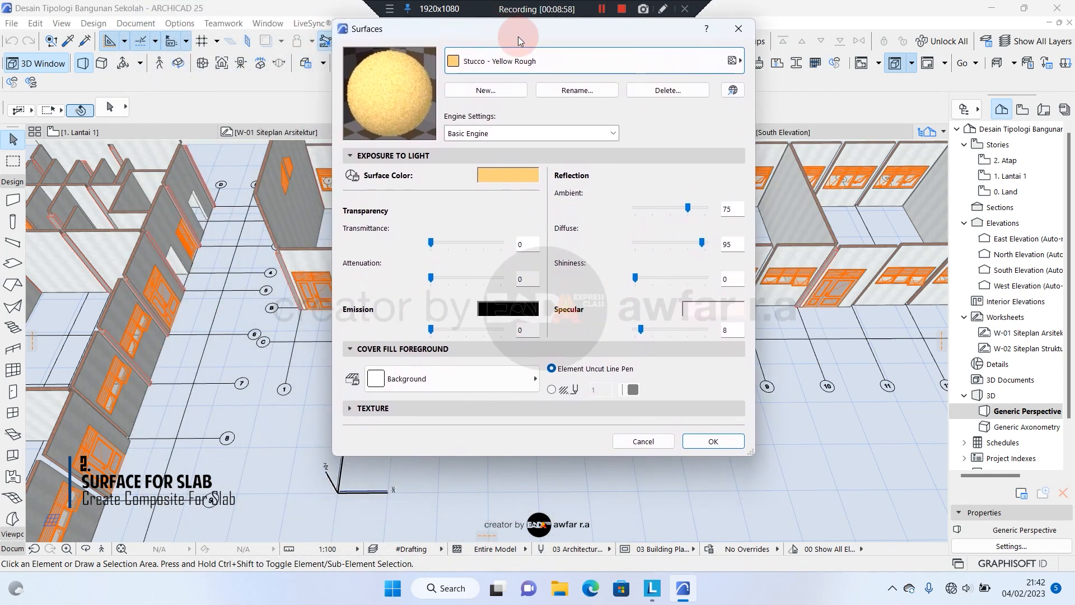
- Create a new surface named #Keramik Polos 60x060 by duplicating Tiles - Tan 30x30
left_click(533, 61)
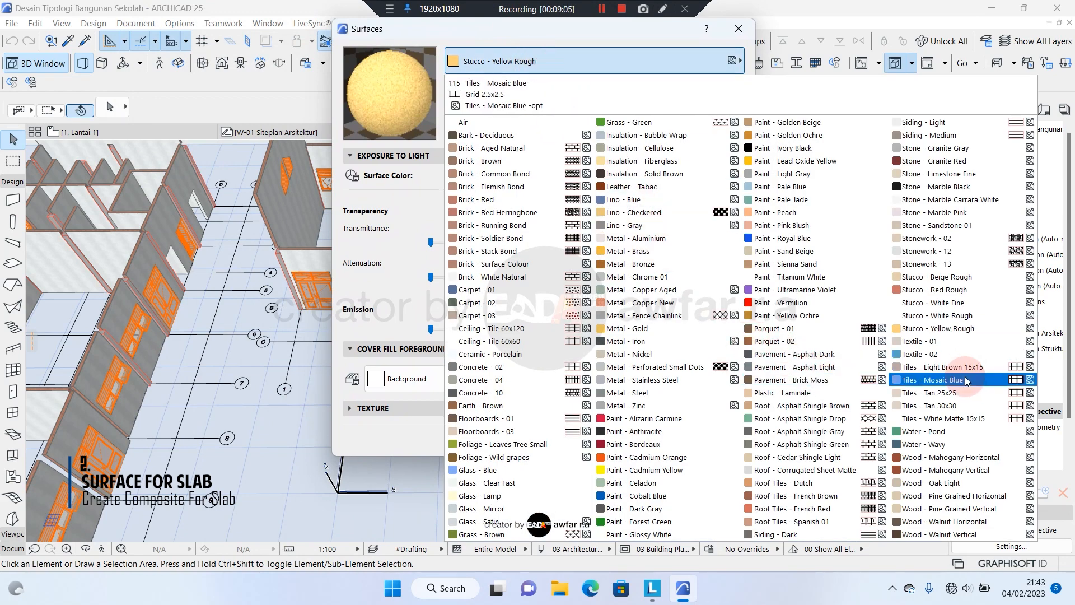
left_click(972, 408)
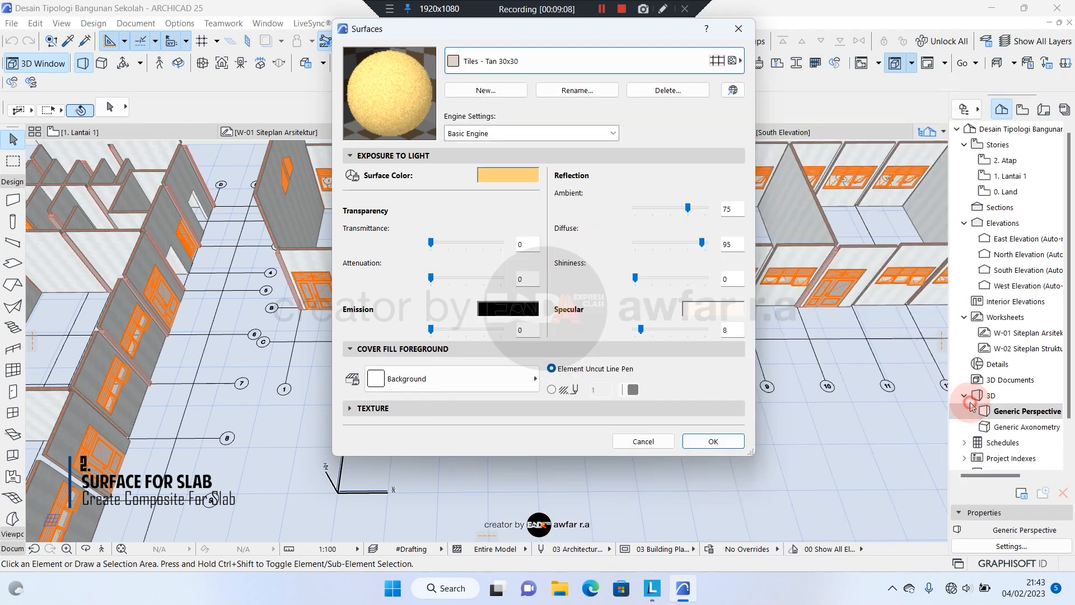
left_click(509, 92)
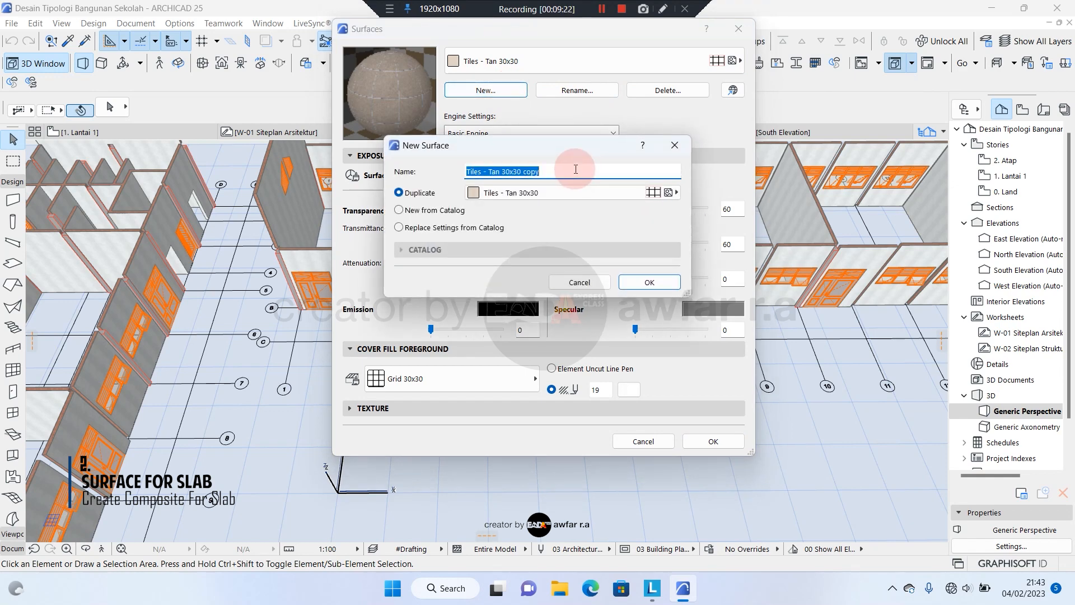
type("#")
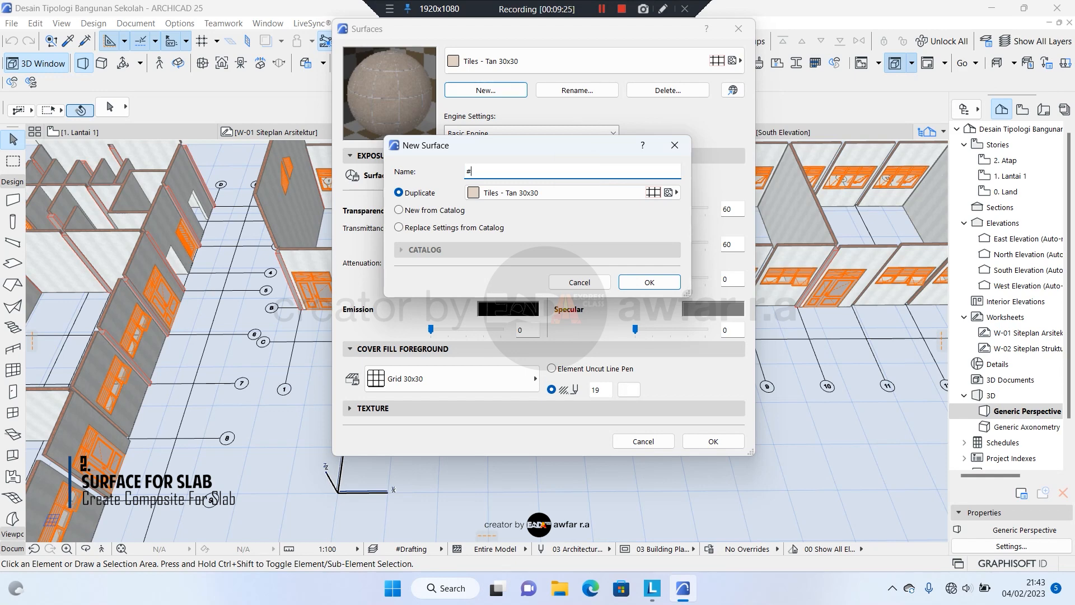
type("Keramik Polos 60x060")
left_click(411, 196)
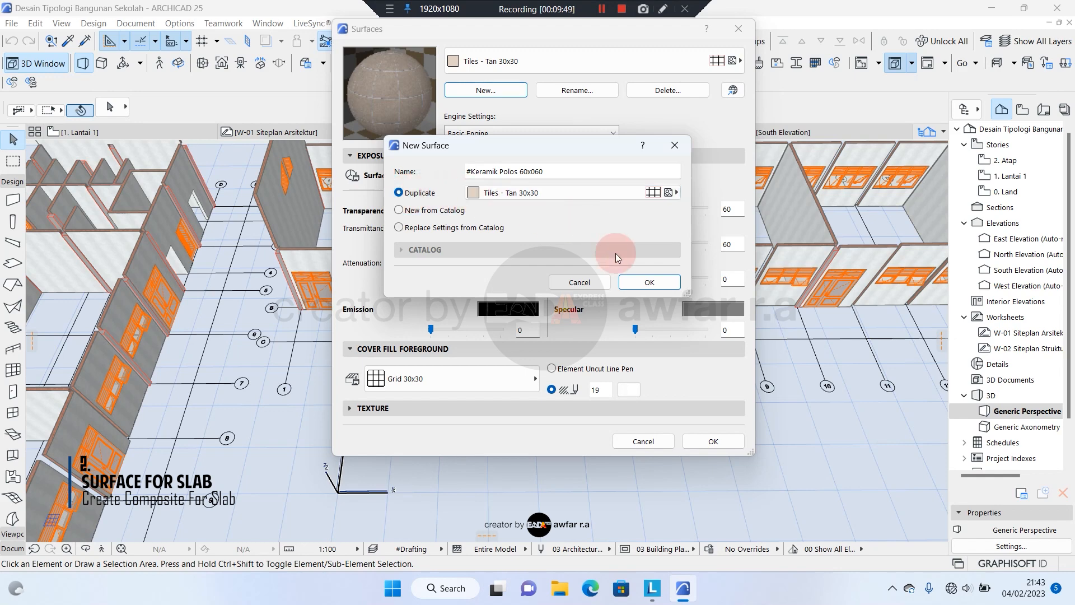
left_click(648, 284)
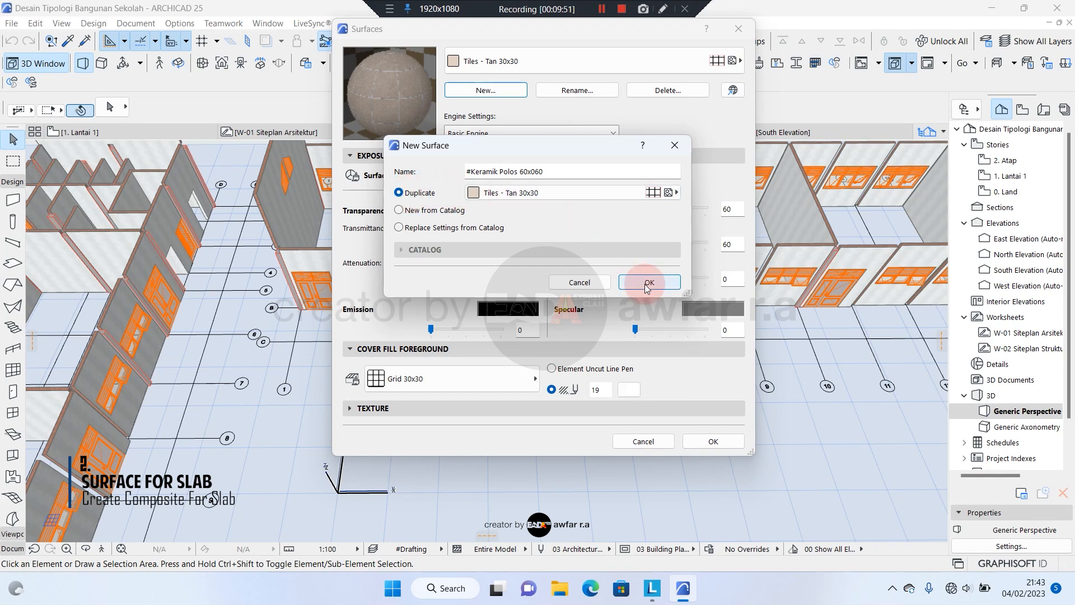
left_click(648, 283)
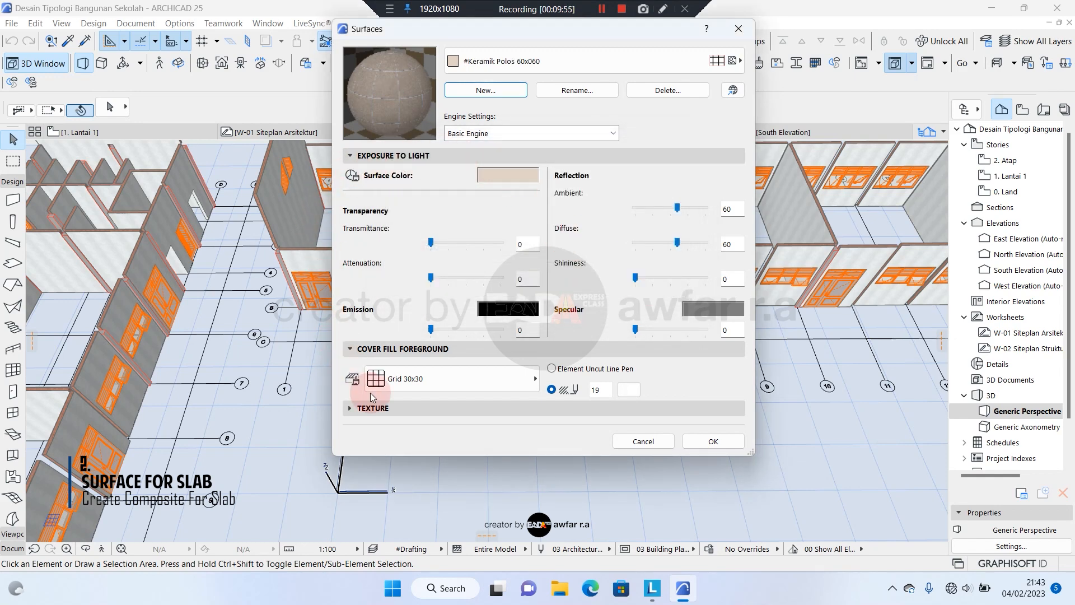
- Replace the texture of the #Keramik Polos 60x060 surface with the image Tiles - White Matte 60x60 c.jpg
left_click(380, 407)
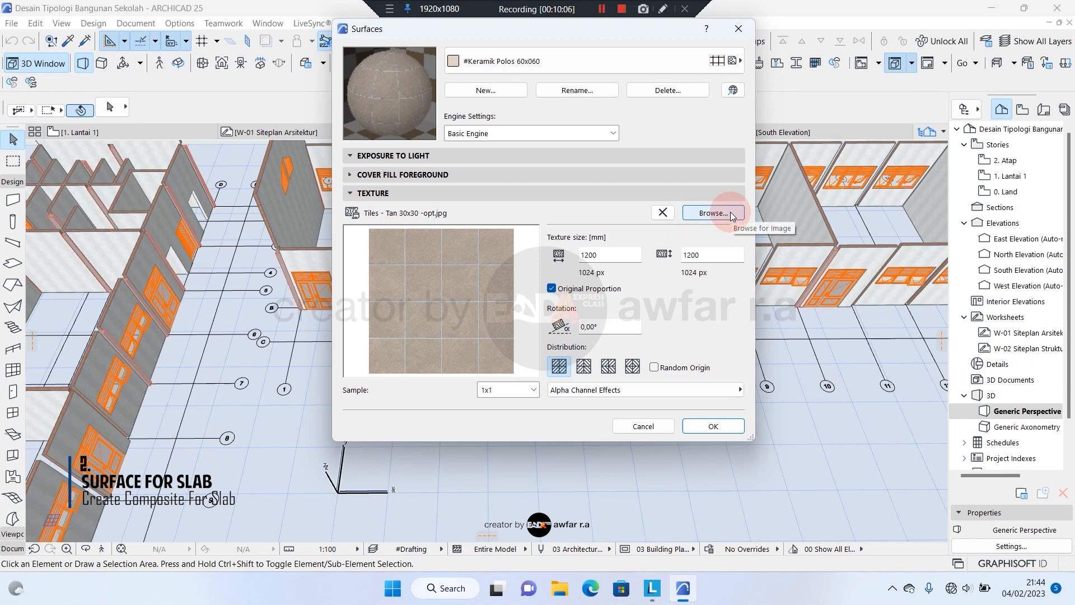
left_click(714, 213)
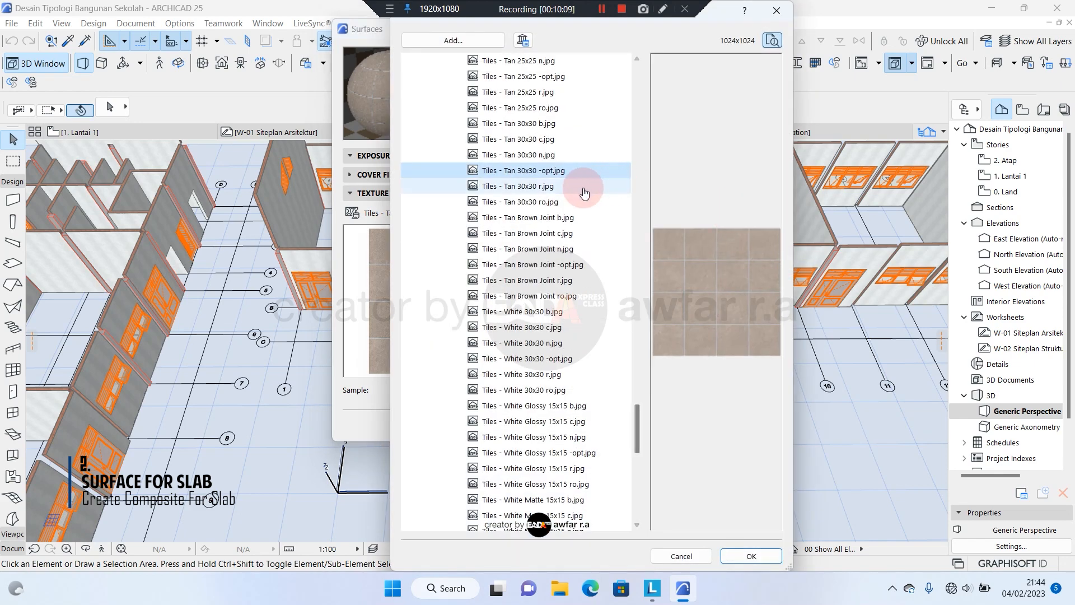
left_click(524, 201)
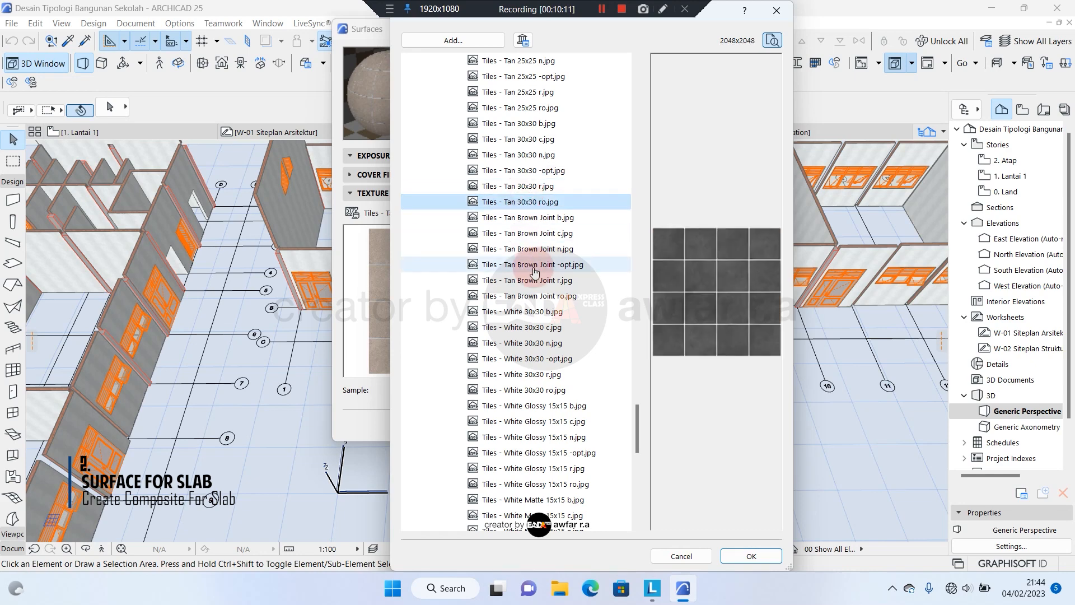
scroll(537, 291, "down", 4)
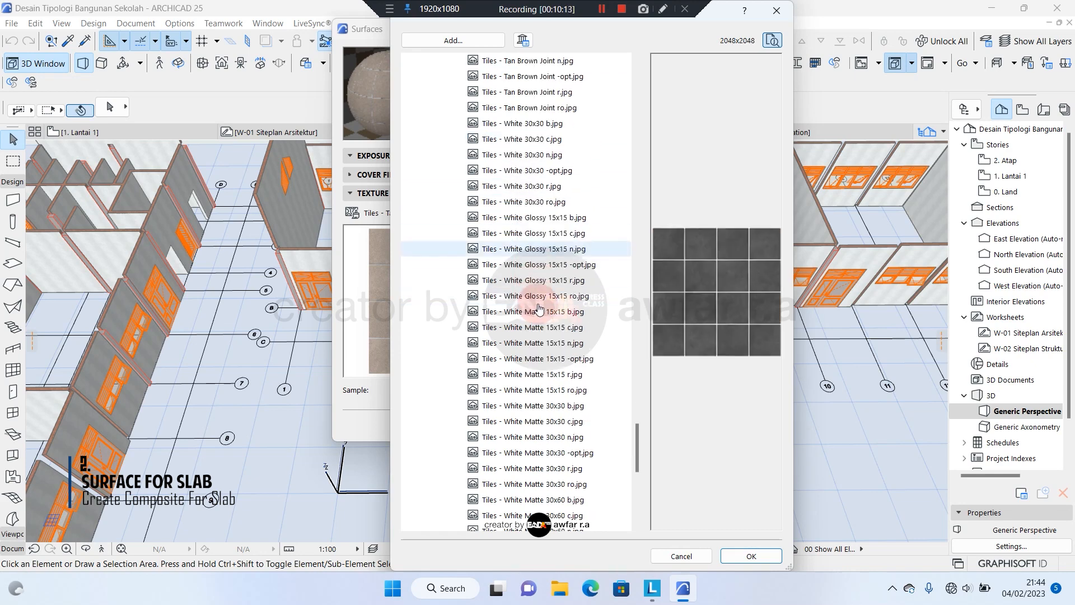
scroll(539, 310, "down", 3)
left_click(538, 309)
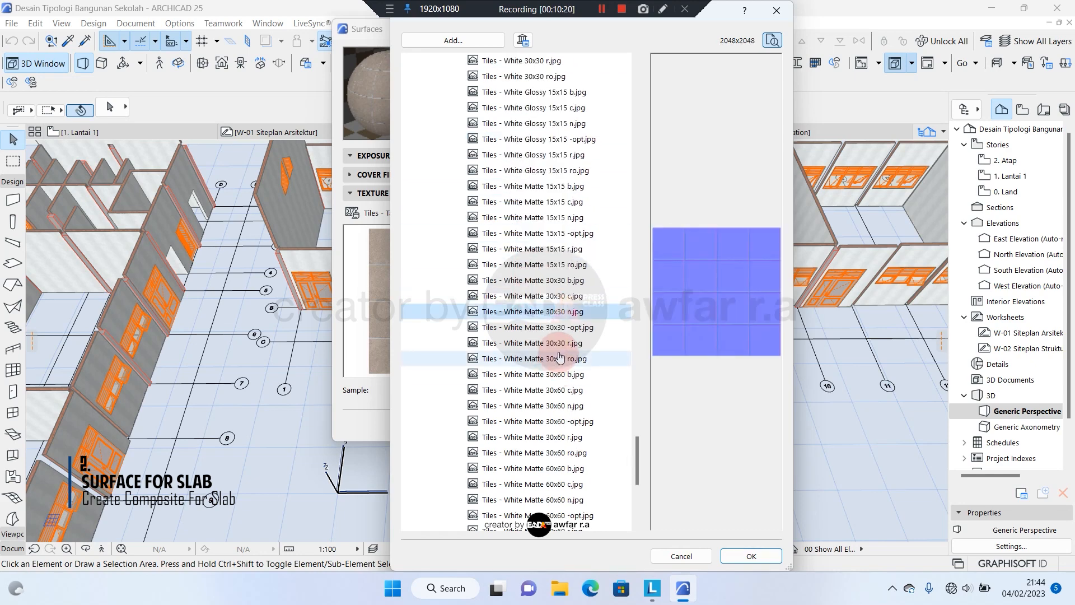
left_click(558, 359)
scroll(559, 356, "down", 4)
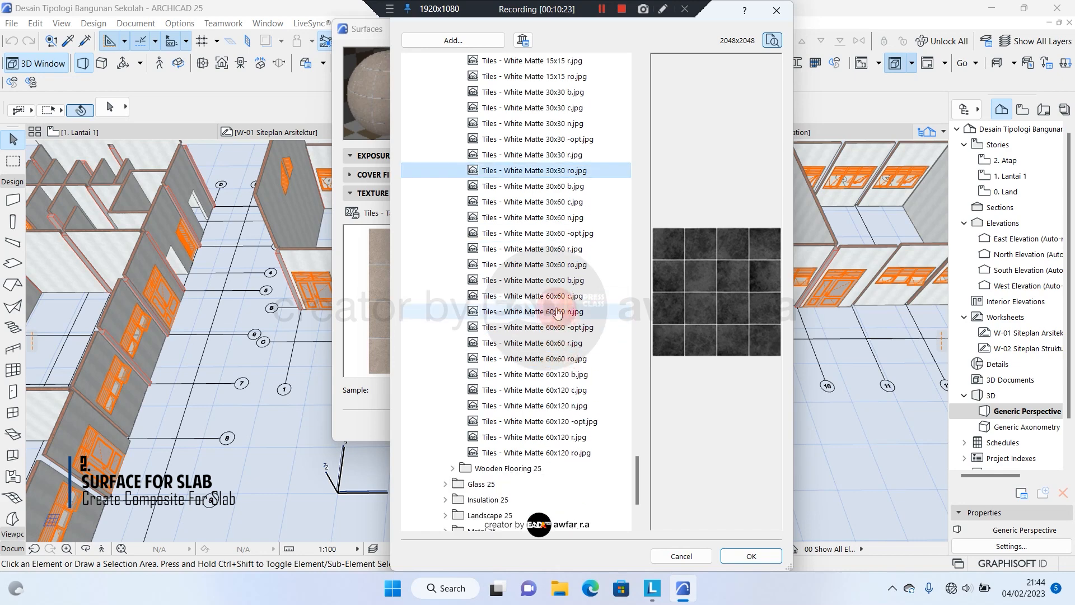
left_click(539, 316)
left_click(537, 297)
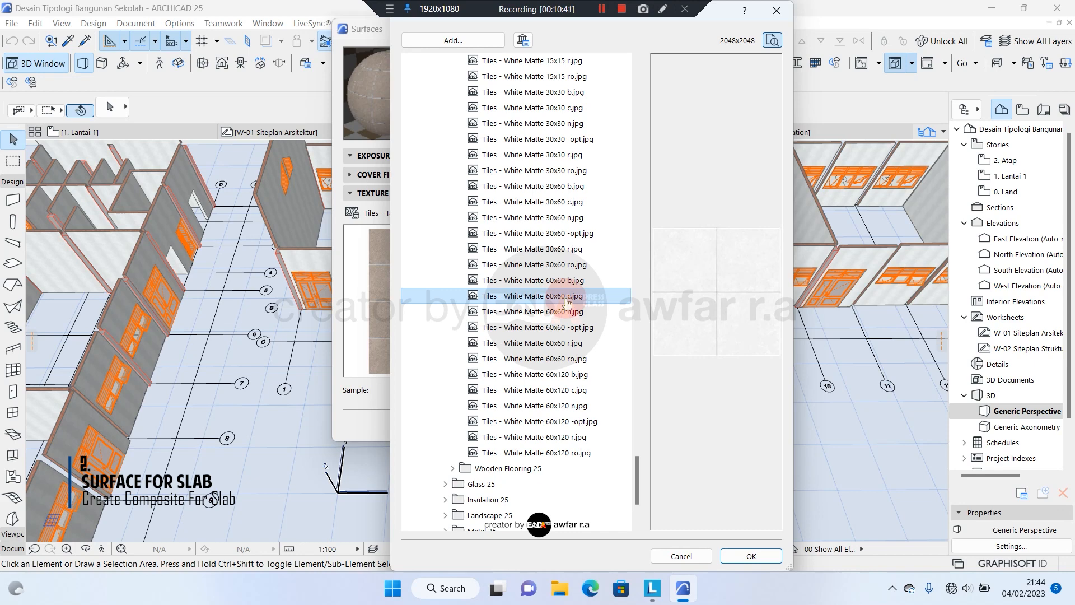
left_click(751, 555)
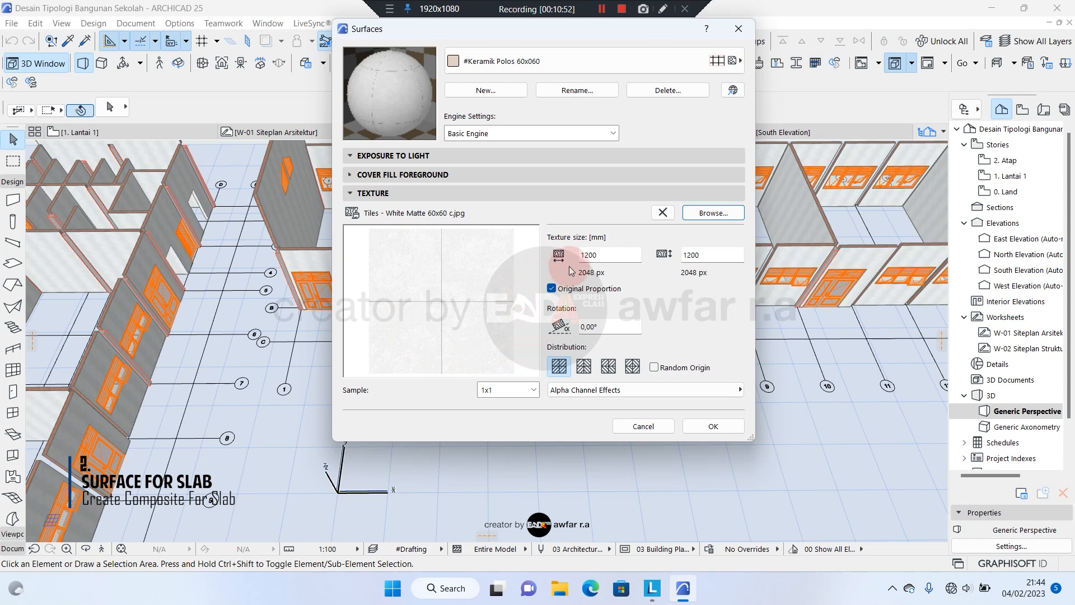
- Check the horizontal and vertical size values of the white tile texture
left_click(610, 253)
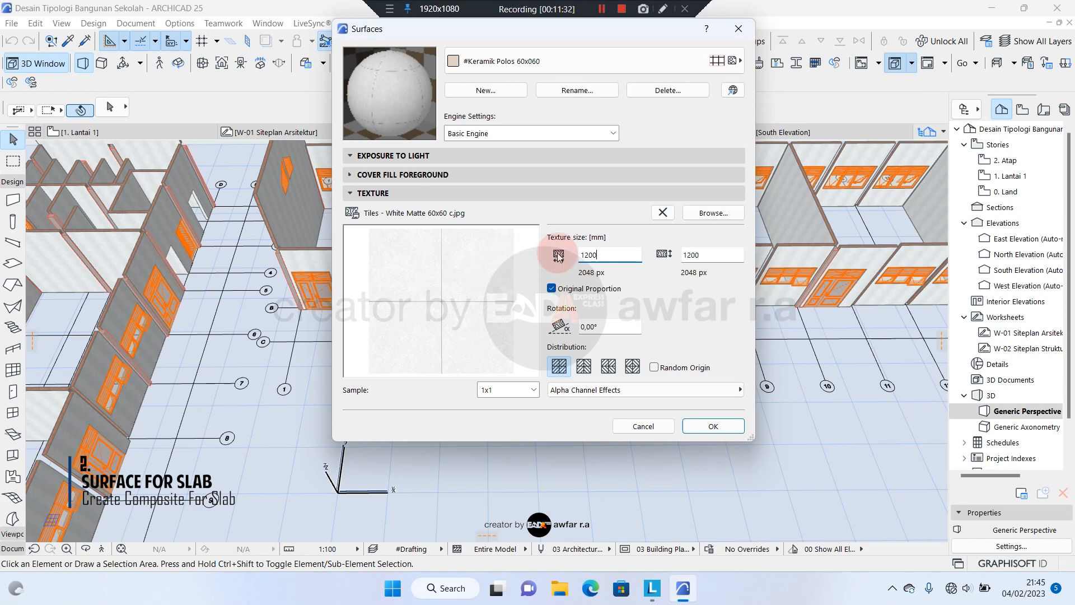
double_click(593, 260)
type("120")
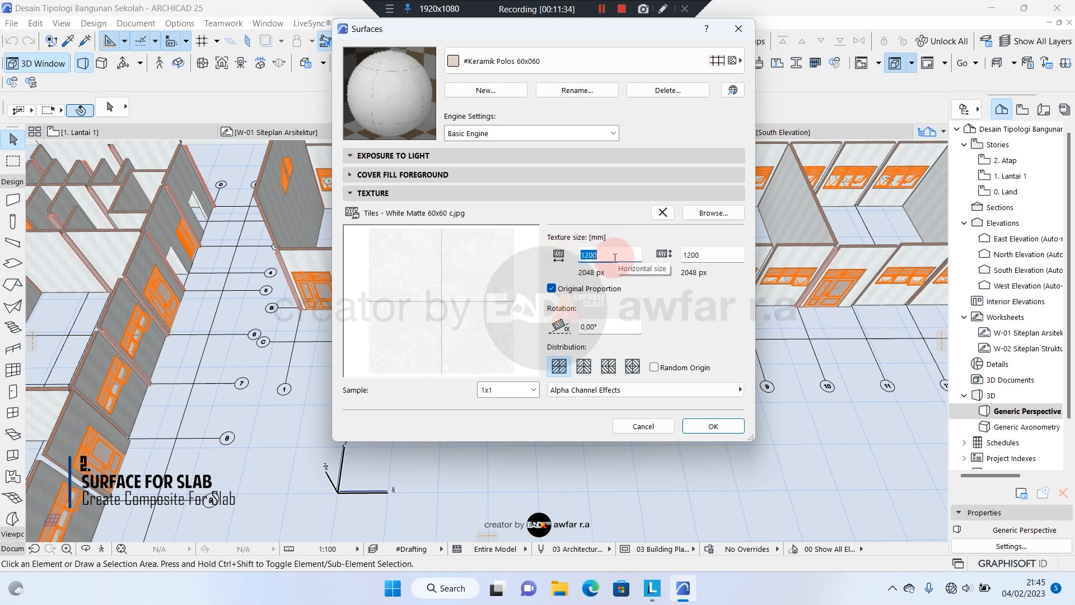
left_click(707, 252)
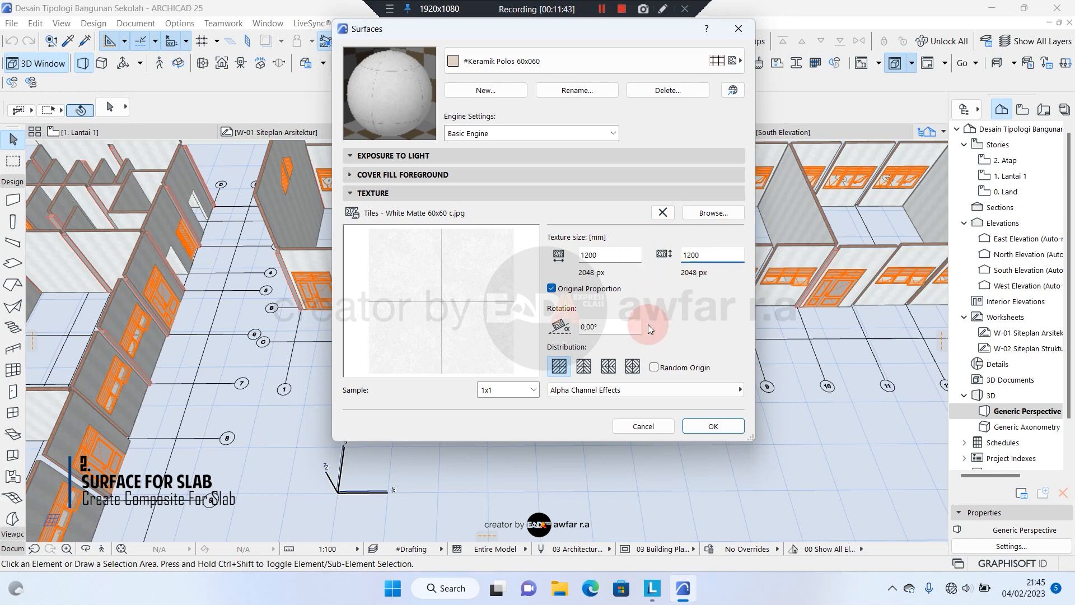
- Set the surface's cover fill foreground to Grid 60x60
left_click(409, 175)
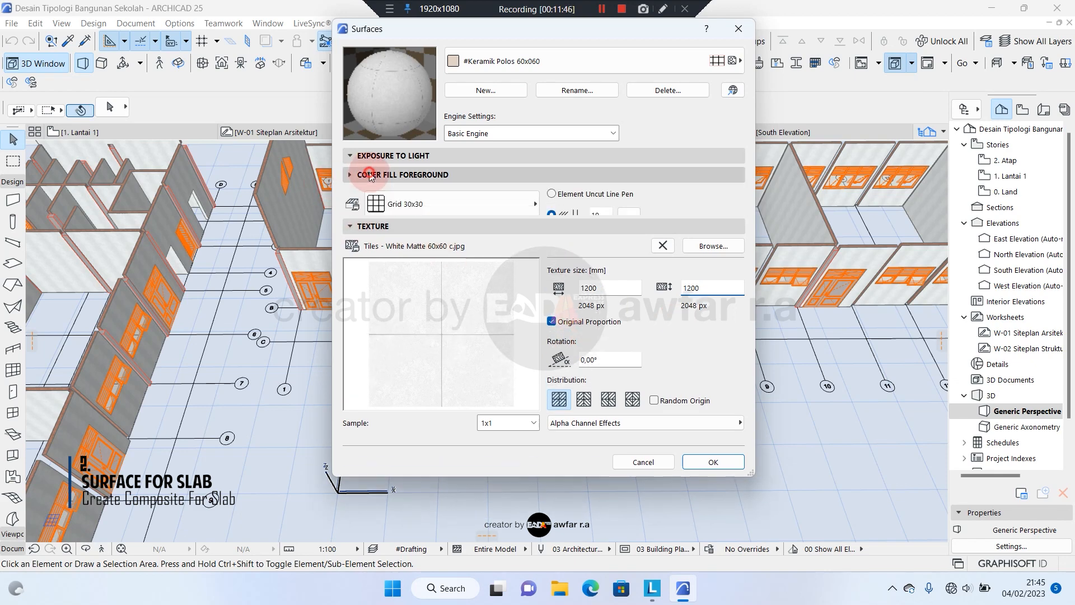
left_click(447, 197)
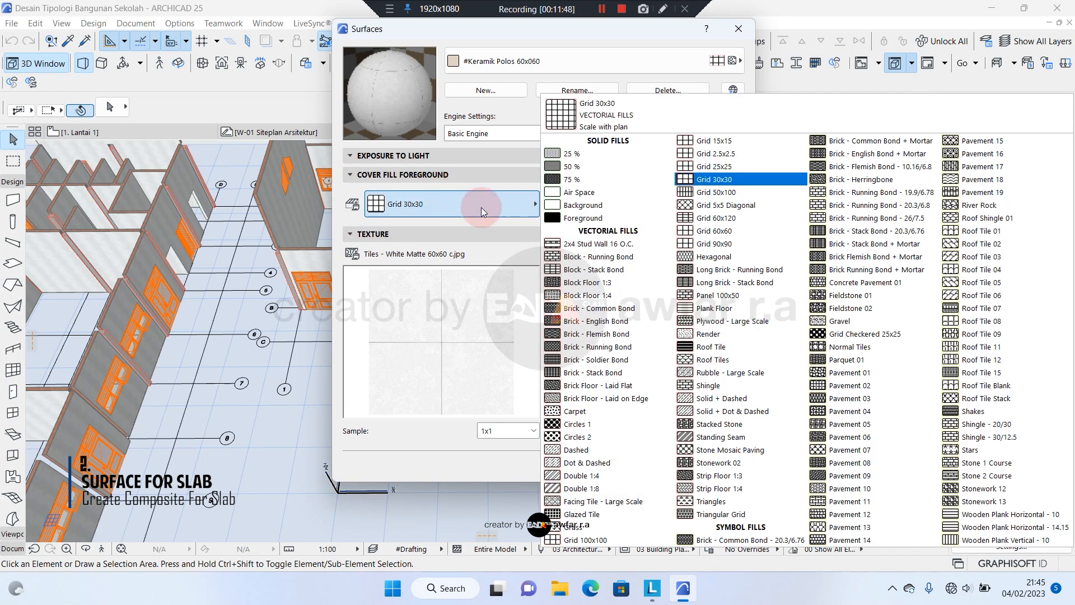
left_click(717, 231)
- Set the surface colour to light grey RGB 236, 236, 236, add it to the custom colours, and save the surface settings
left_click(459, 155)
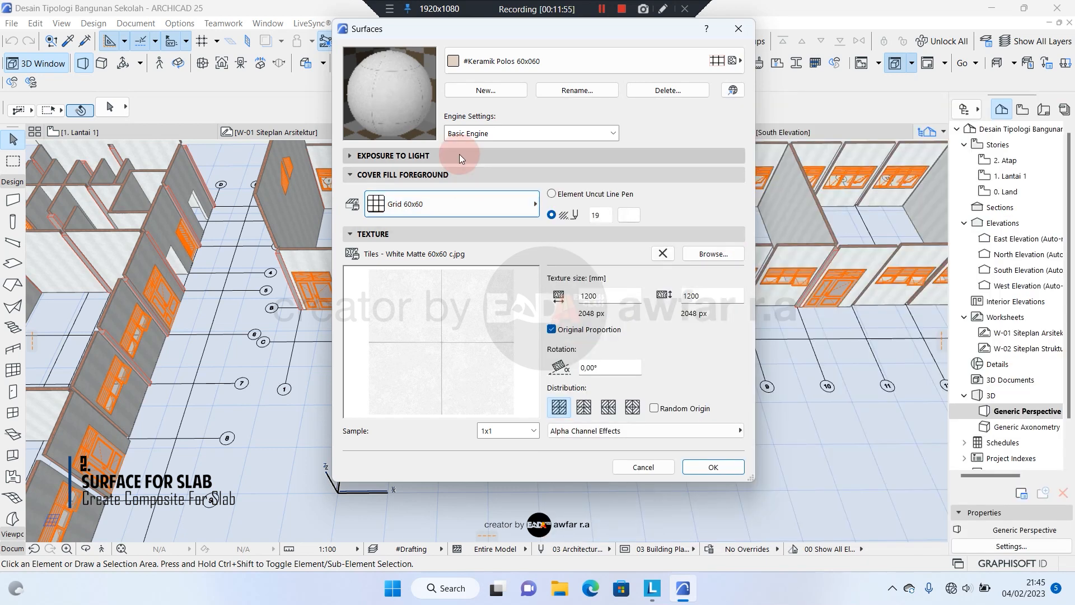
left_click(459, 154)
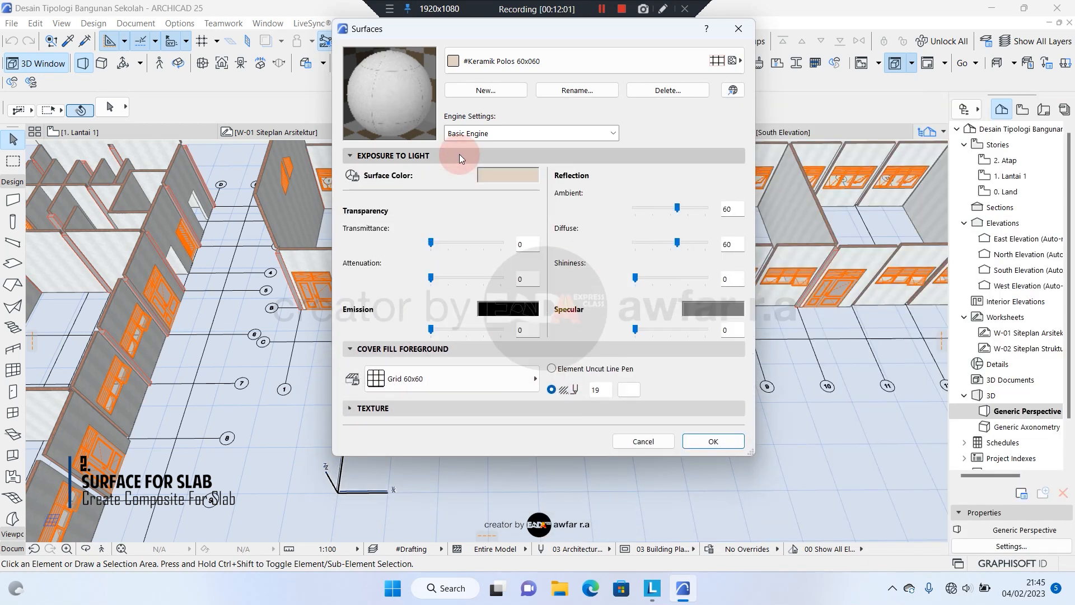
left_click(511, 178)
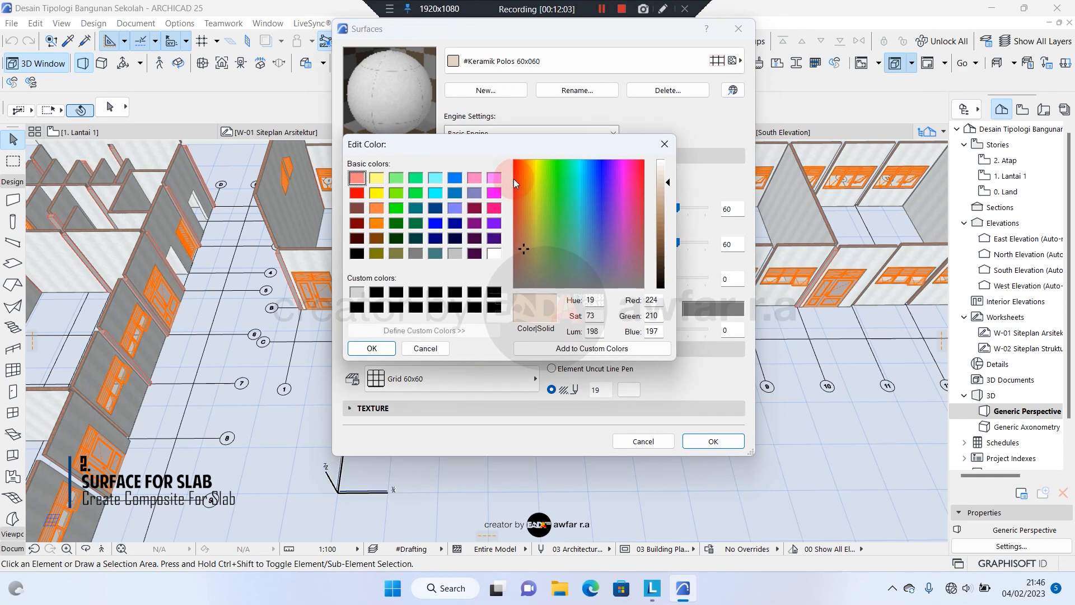
left_click(494, 254)
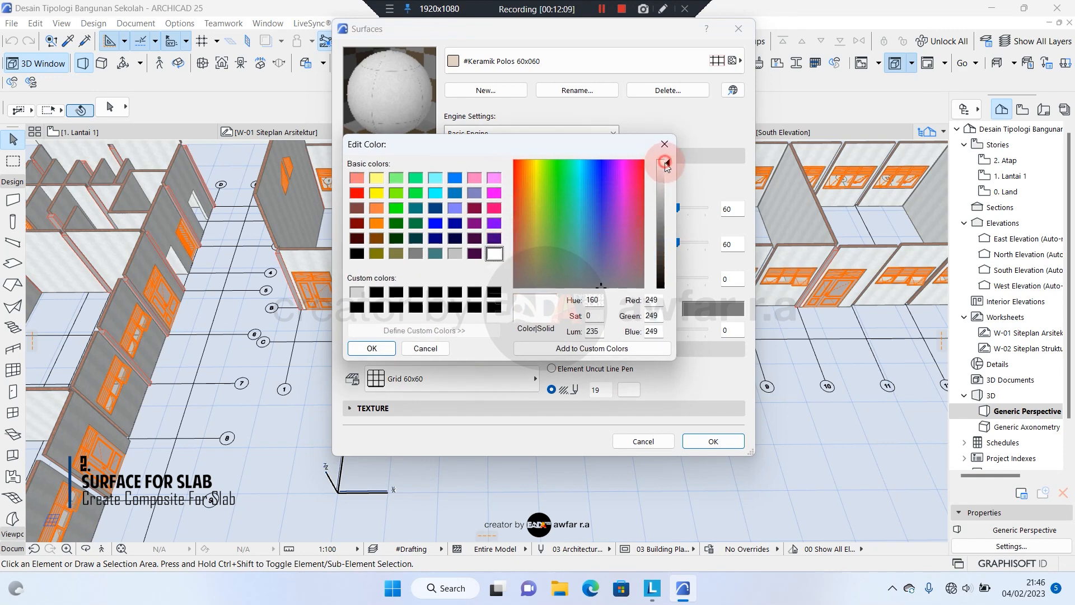
left_click(666, 171)
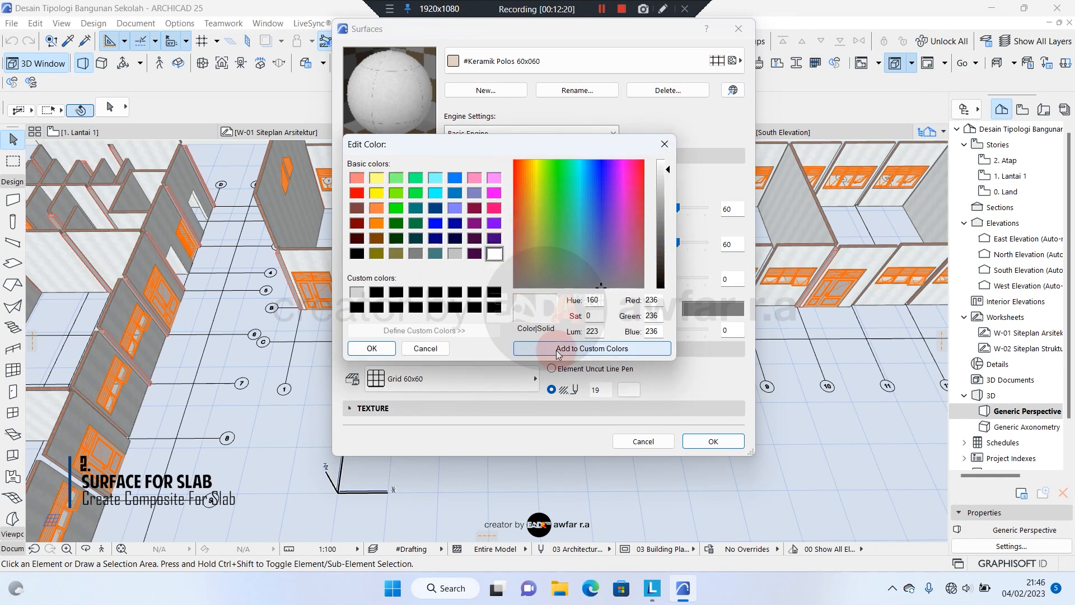
left_click(588, 348)
left_click(385, 350)
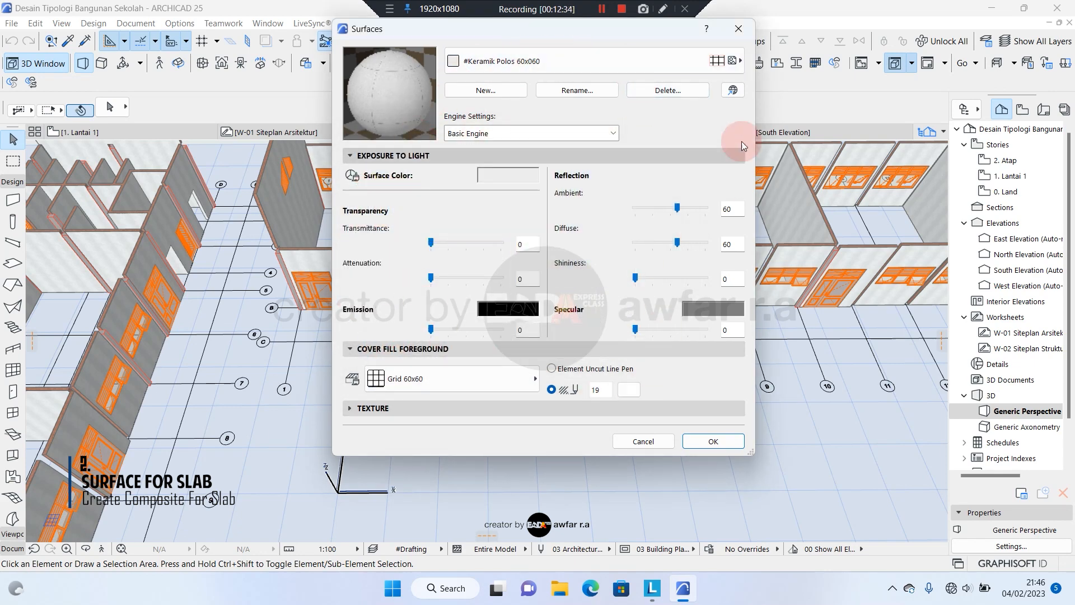
left_click(708, 442)
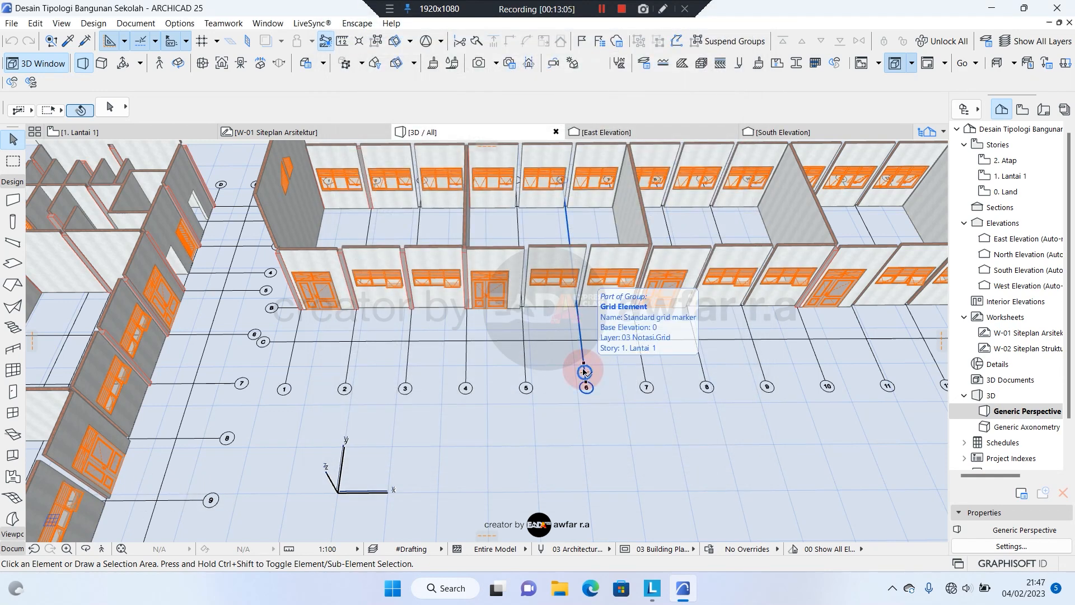
- Open the Building Materials settings and examine the Reinforced Concrete - Structural and Concrete materials as candidates for the slab layers
left_click(549, 324)
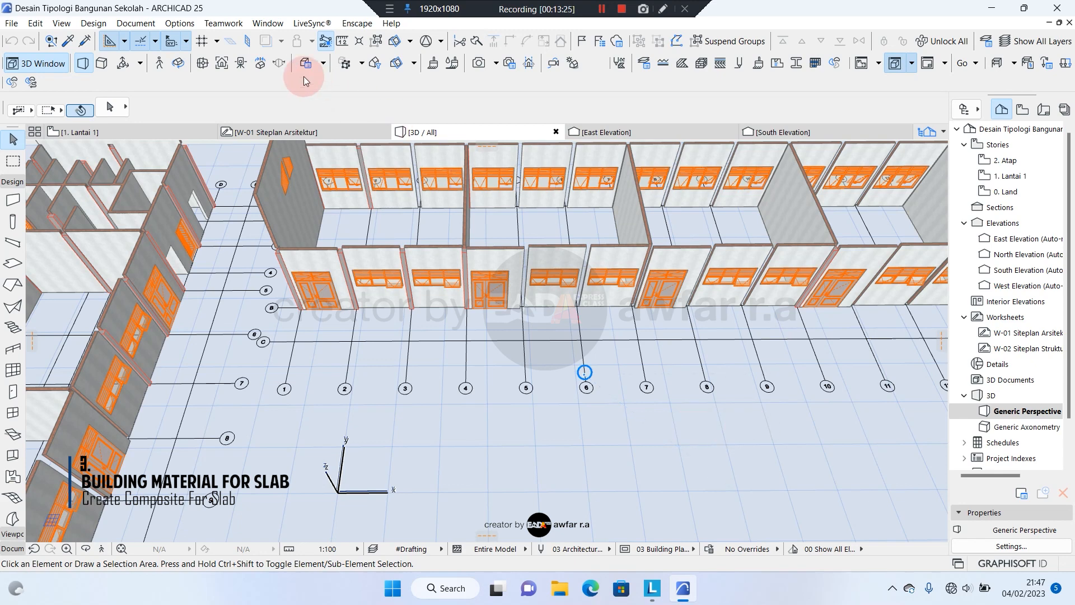
left_click(184, 24)
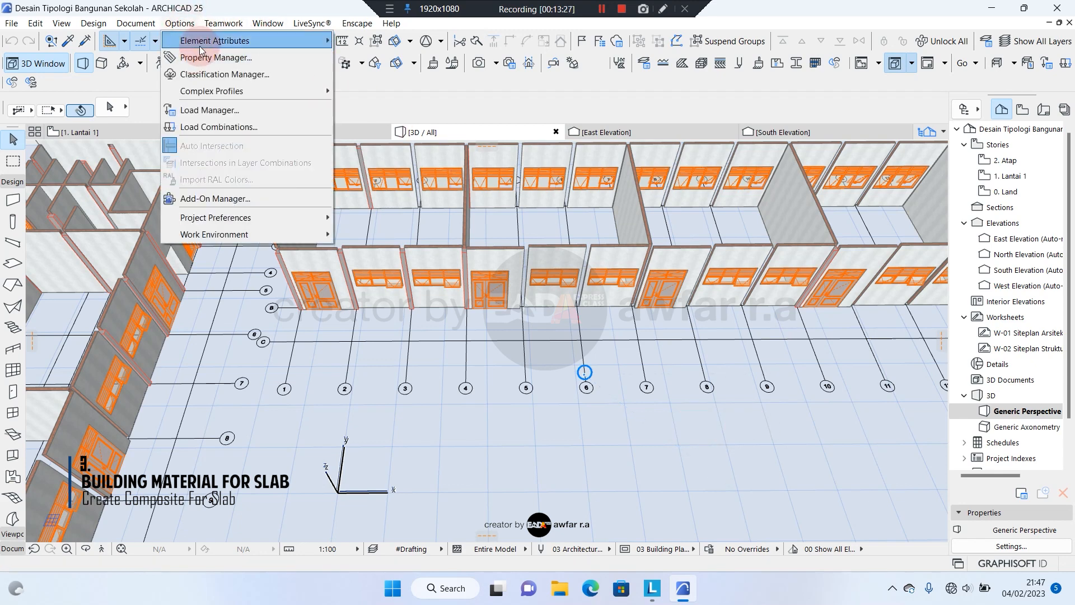
mouse_move(274, 42)
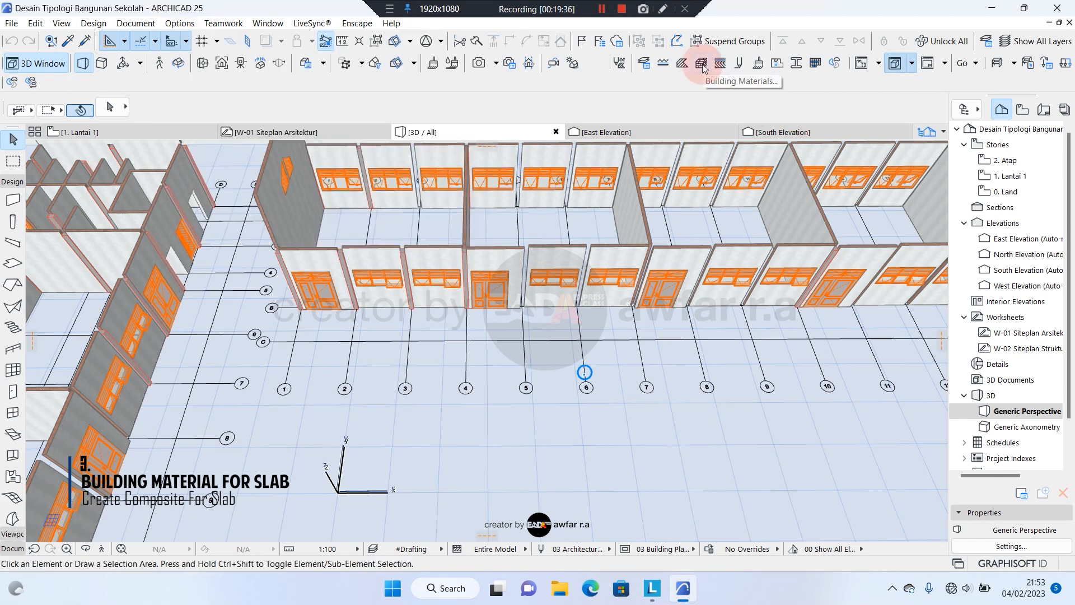
left_click(702, 63)
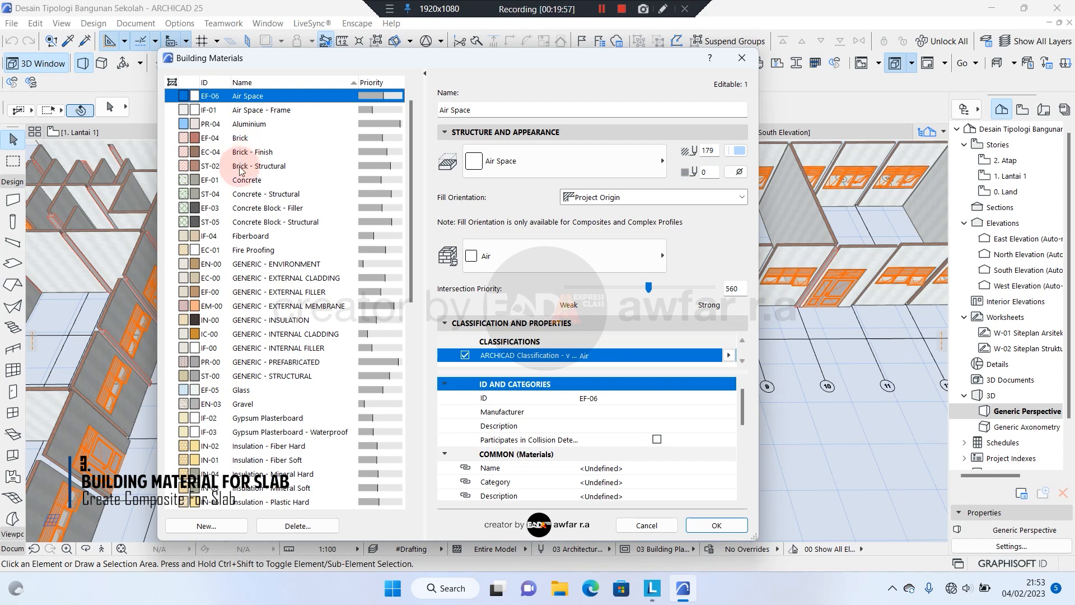
scroll(240, 171, "down", 5)
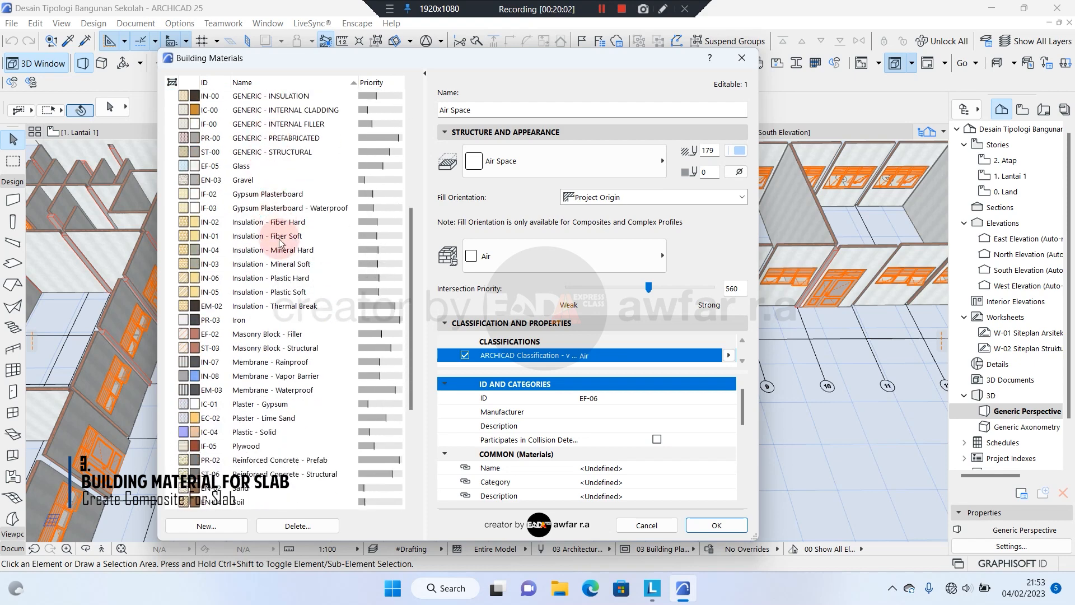
scroll(280, 242, "down", 4)
left_click(278, 307)
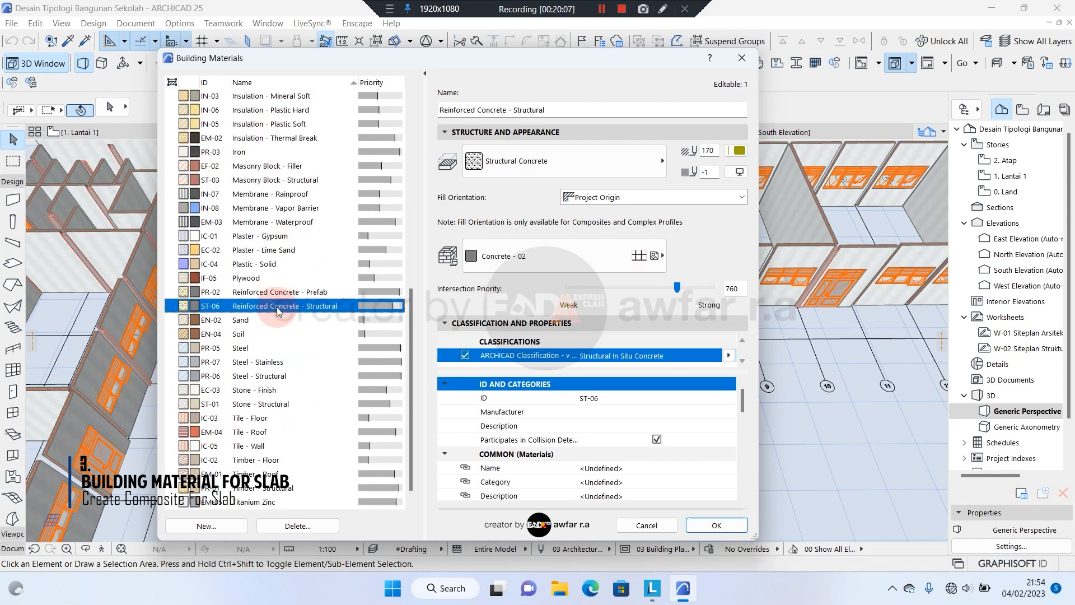
scroll(252, 123, "up", 8)
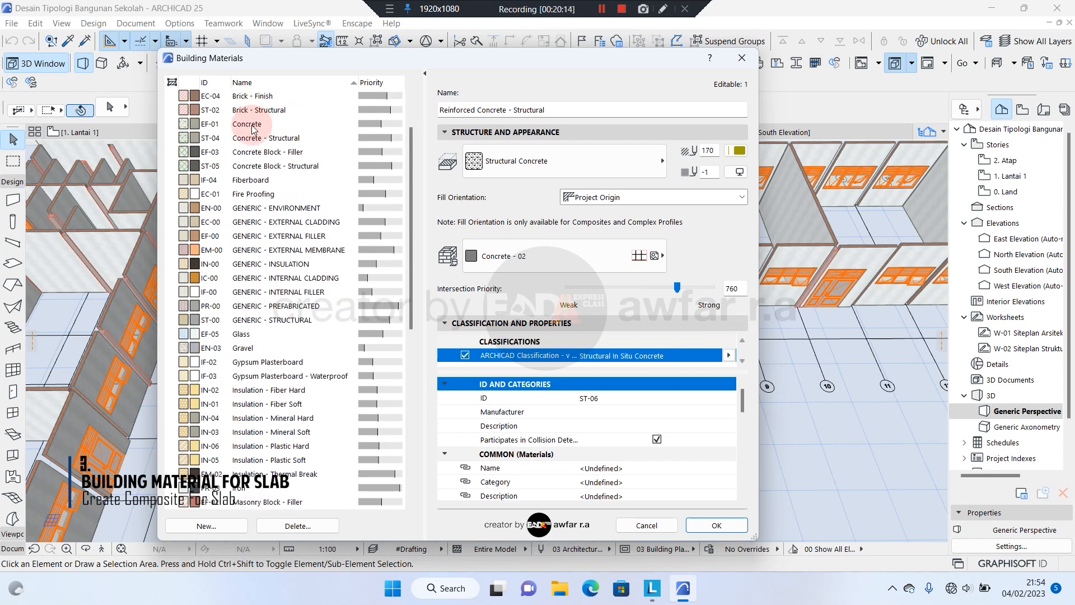
left_click(255, 126)
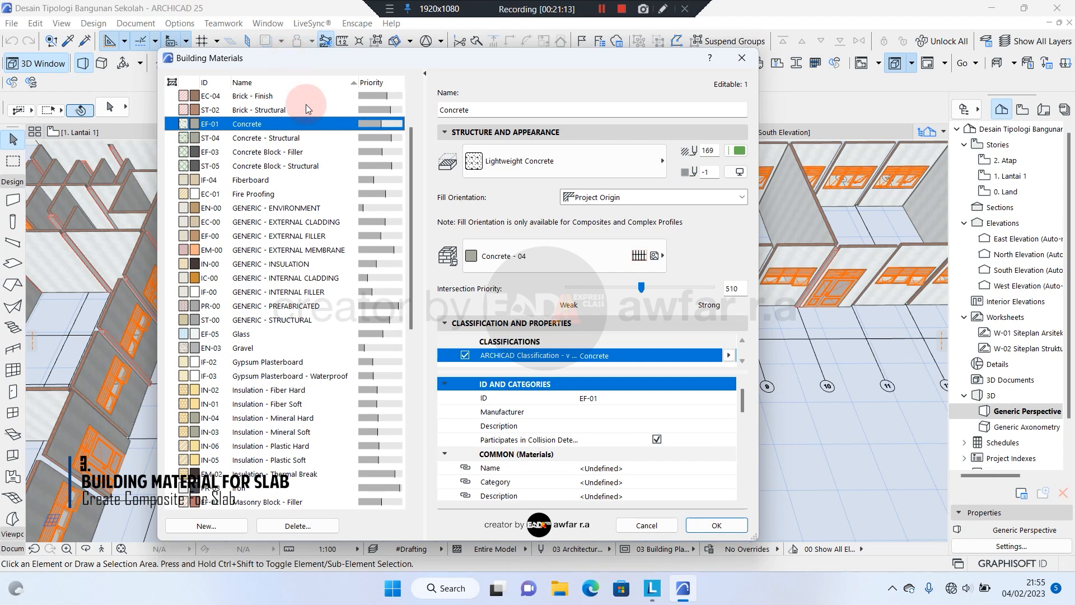
left_click(296, 193)
- Create a building material named #Mortar Keramik by duplicating Concrete, and set its ID to #
left_click(250, 125)
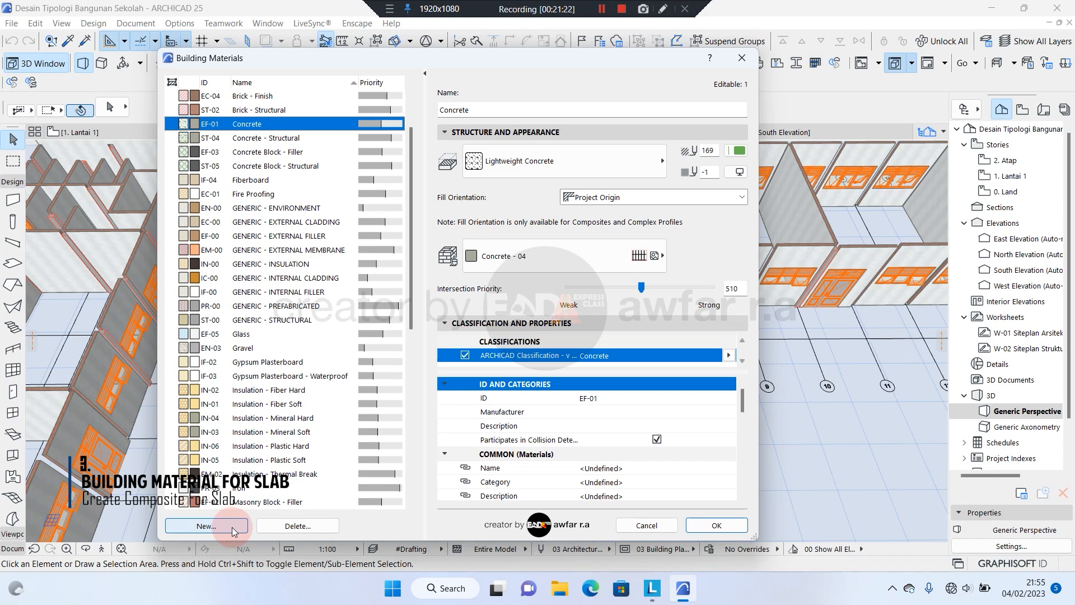
left_click(206, 525)
type("#")
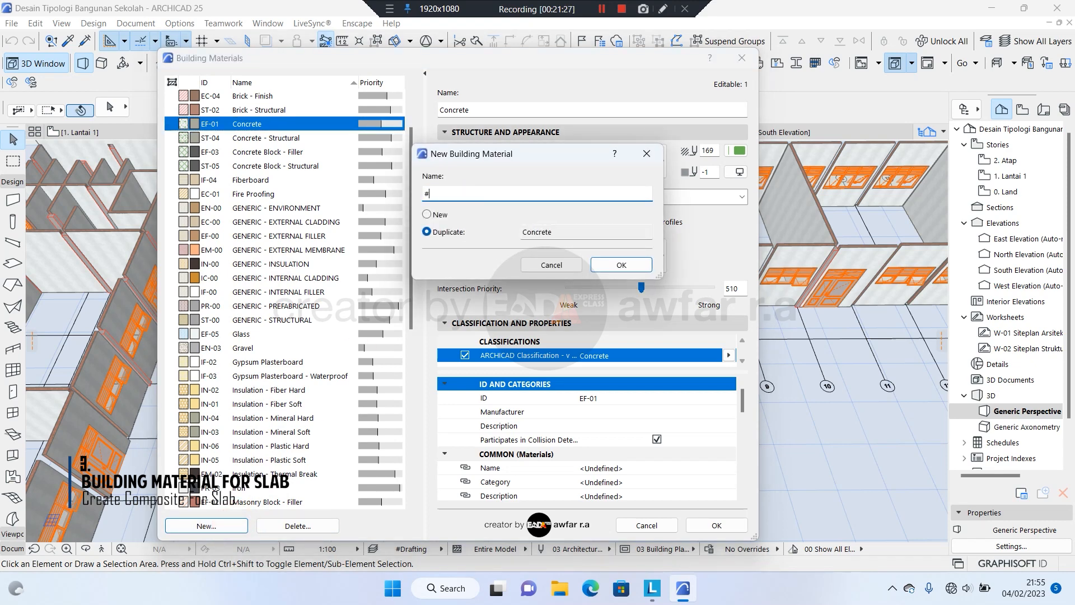
type("Mortar Keramik")
left_click(622, 266)
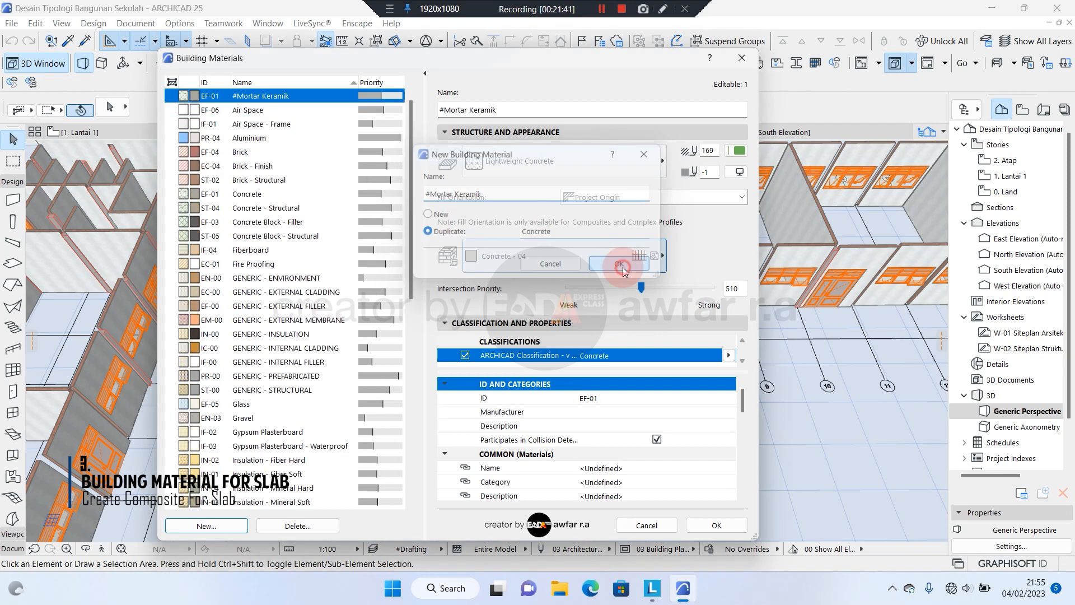
left_click(590, 398)
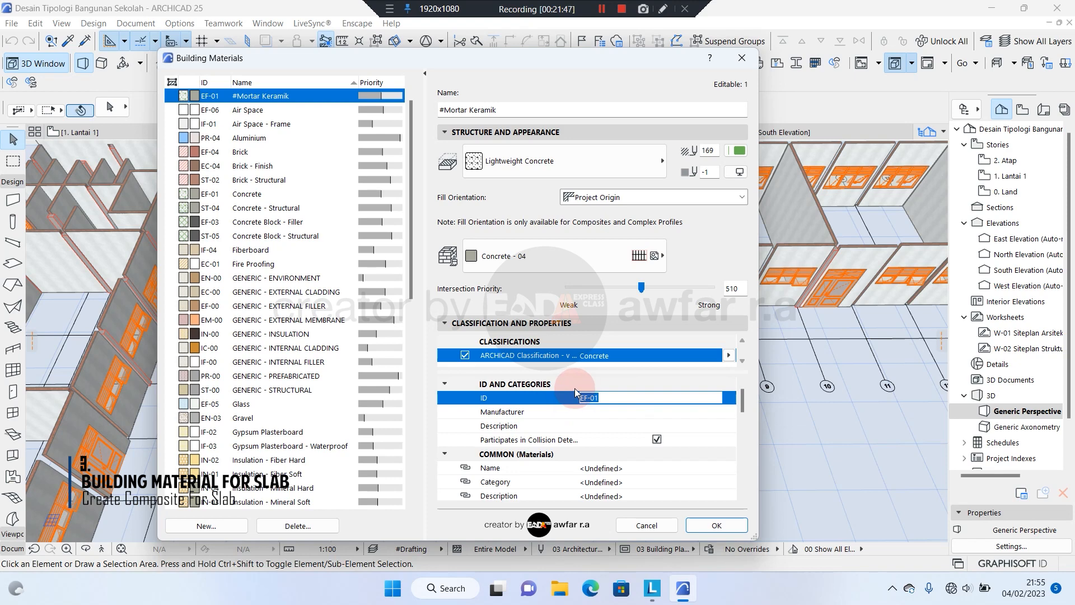
- Create a building material named #Beton 21,7 MPa by duplicating Reinforced Concrete - Structural, and set its ID to #
scroll(298, 321, "down", 3)
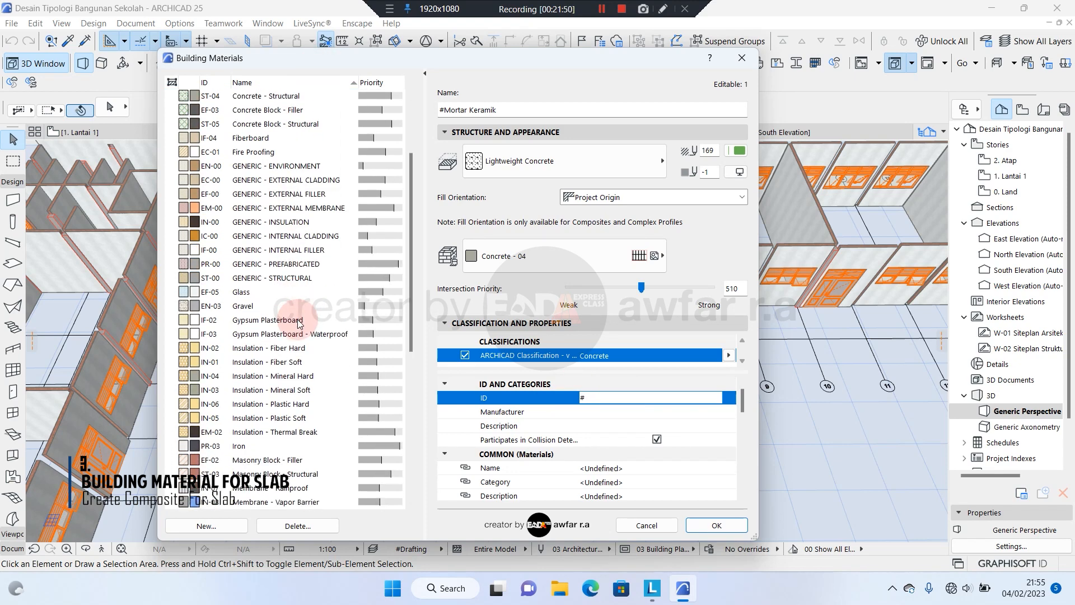
scroll(298, 323, "down", 7)
left_click(286, 321)
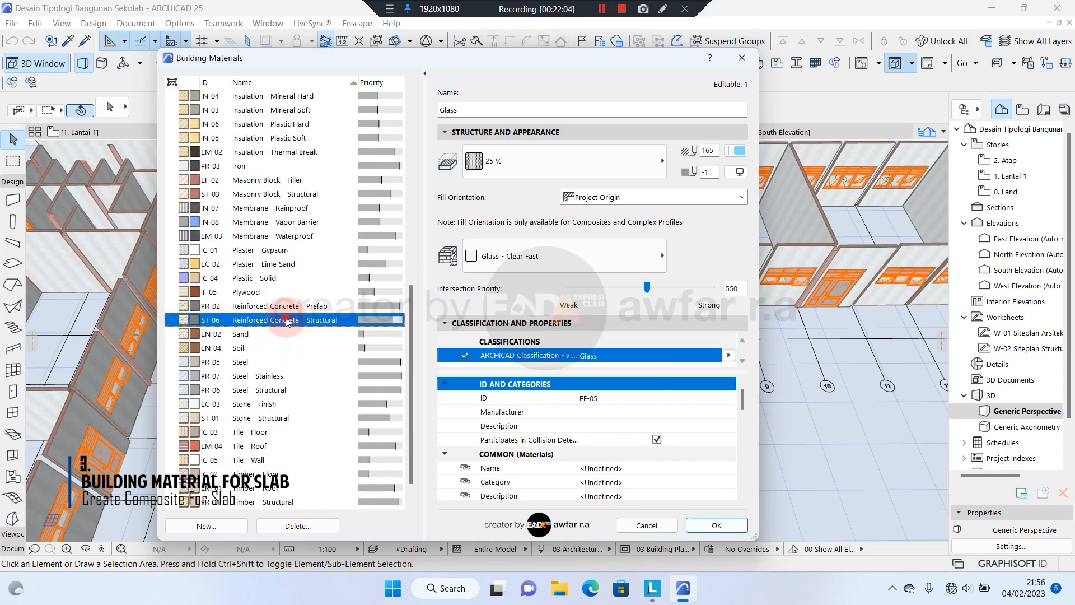
left_click(240, 529)
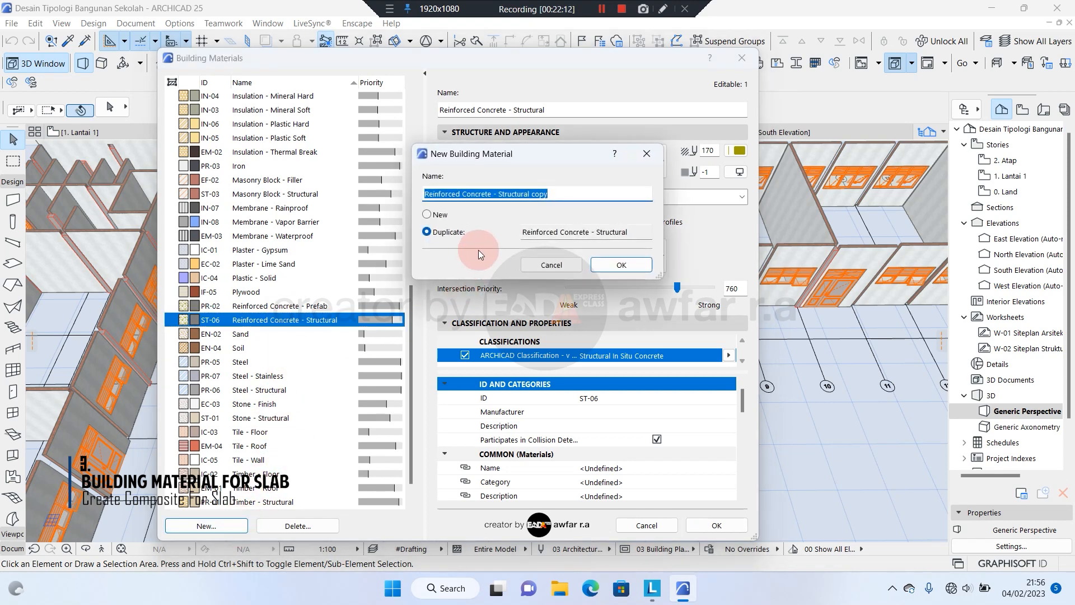
type("#Beton")
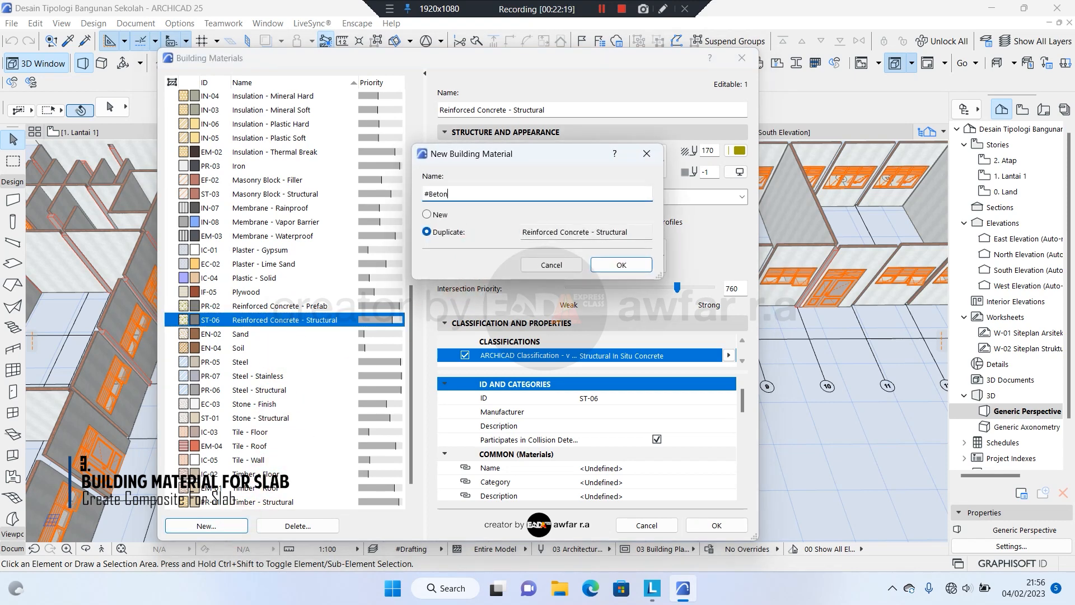
type(" 21,7 MPa")
left_click(621, 266)
left_click(583, 401)
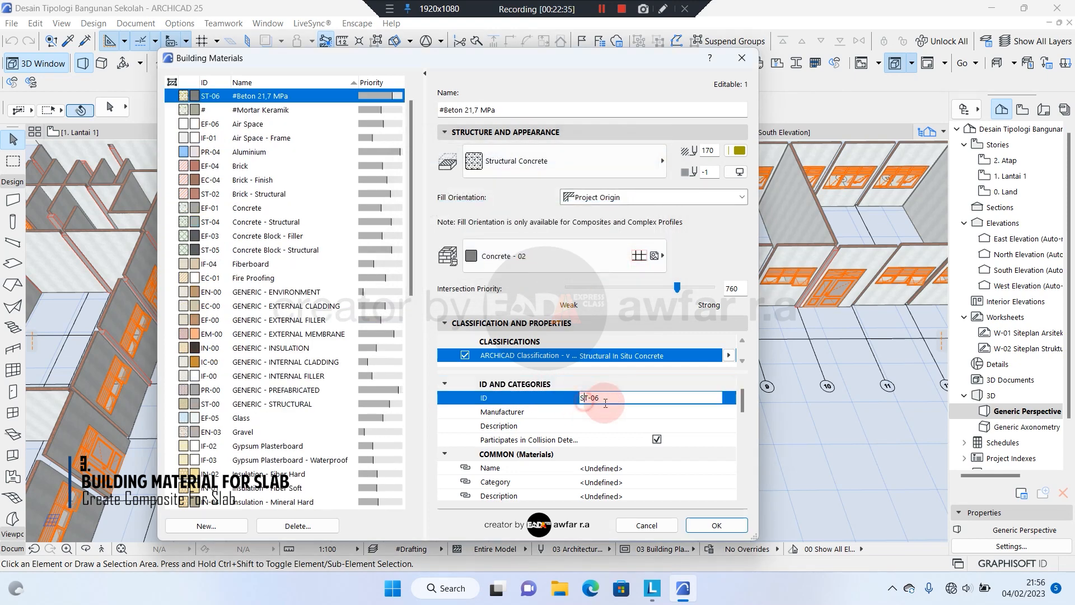
double_click(606, 401)
type("#")
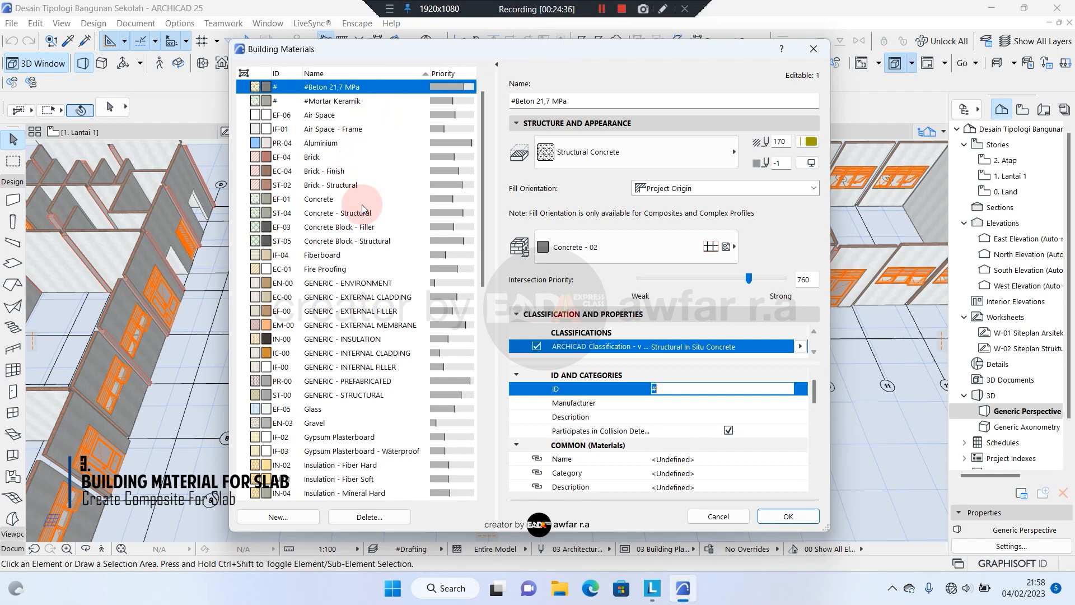
- Create a building material named #Keramik Polos 60x60 by duplicating Tile - Floor, and set its ID to #
scroll(388, 236, "down", 10)
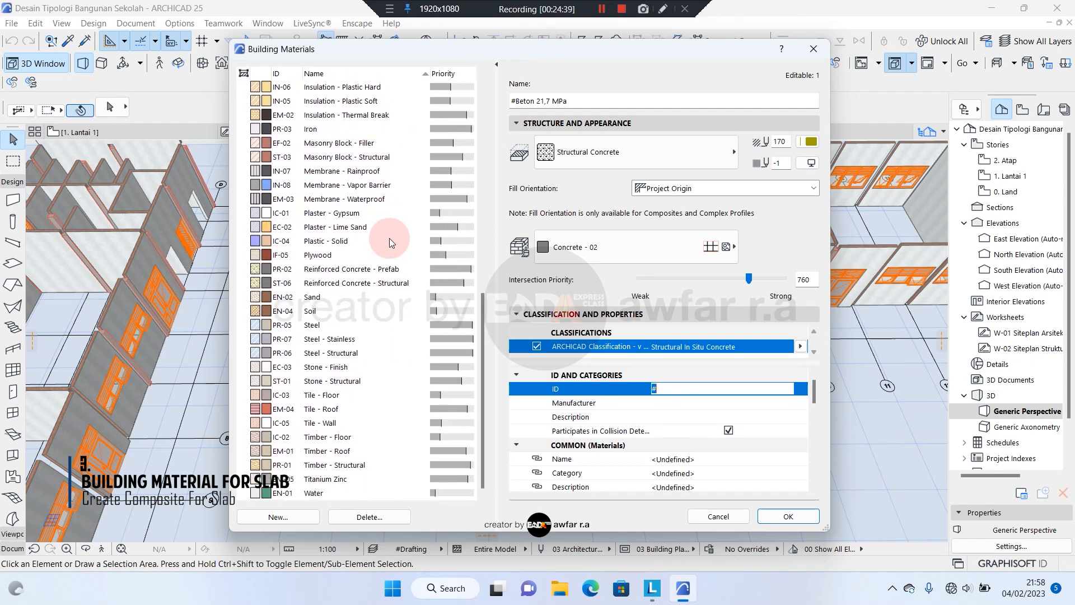
left_click(336, 395)
left_click(279, 518)
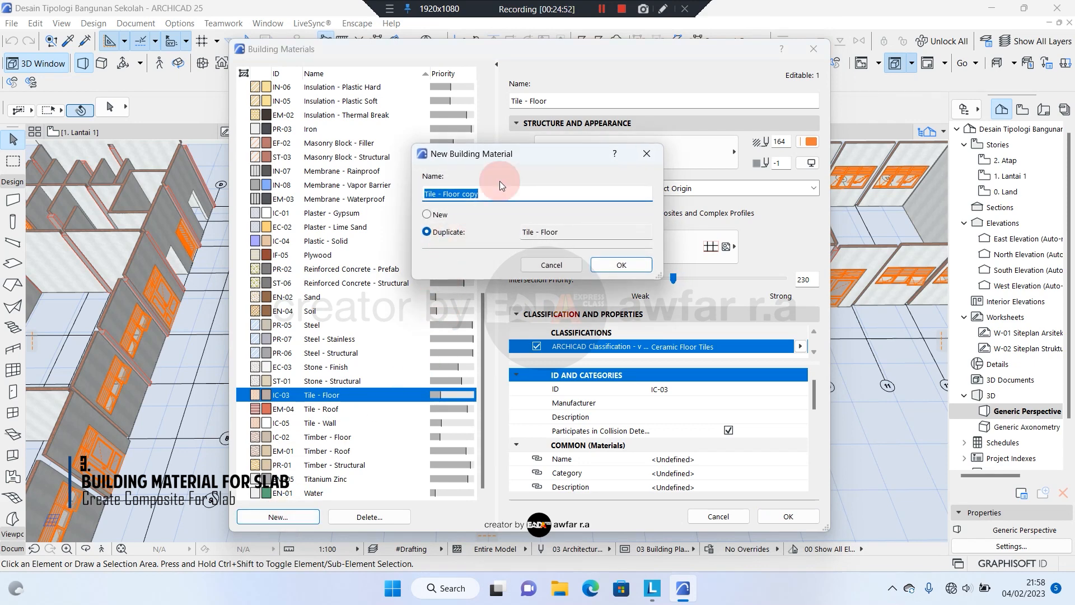
type("#Keramik polos")
key("BackSpace")
key("BackSpace")
key("BackSpace")
key("BackSpace")
key("BackSpace")
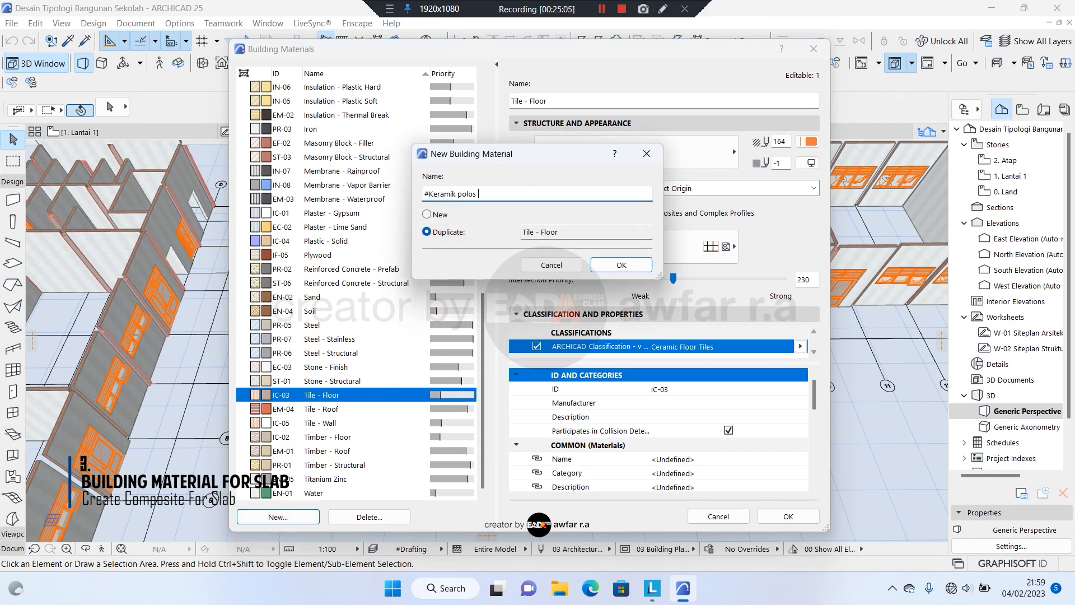
type("Polos 60x60")
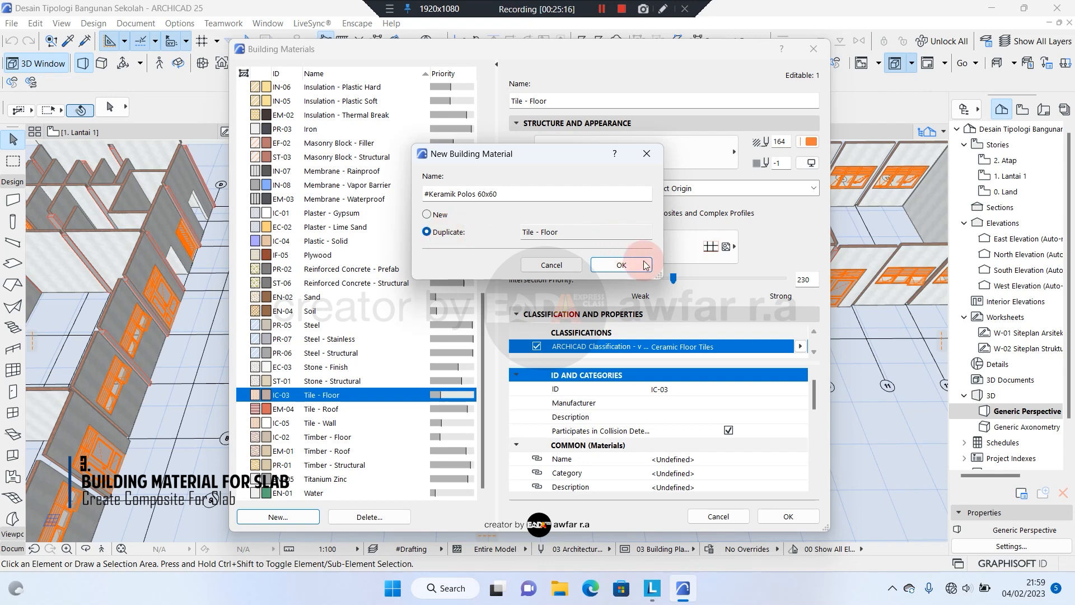
left_click(621, 265)
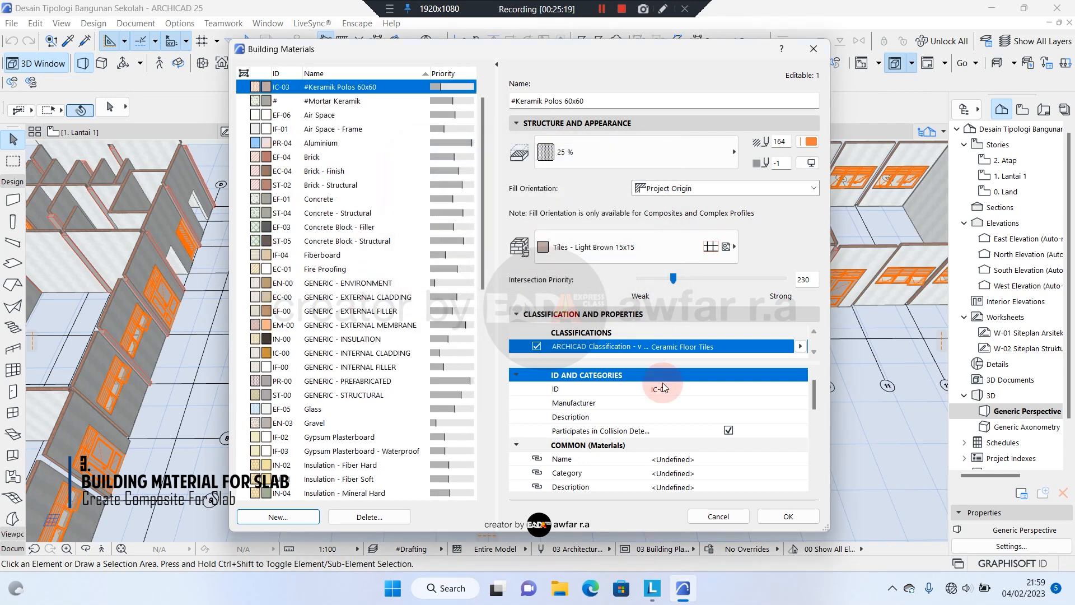
left_click(678, 389)
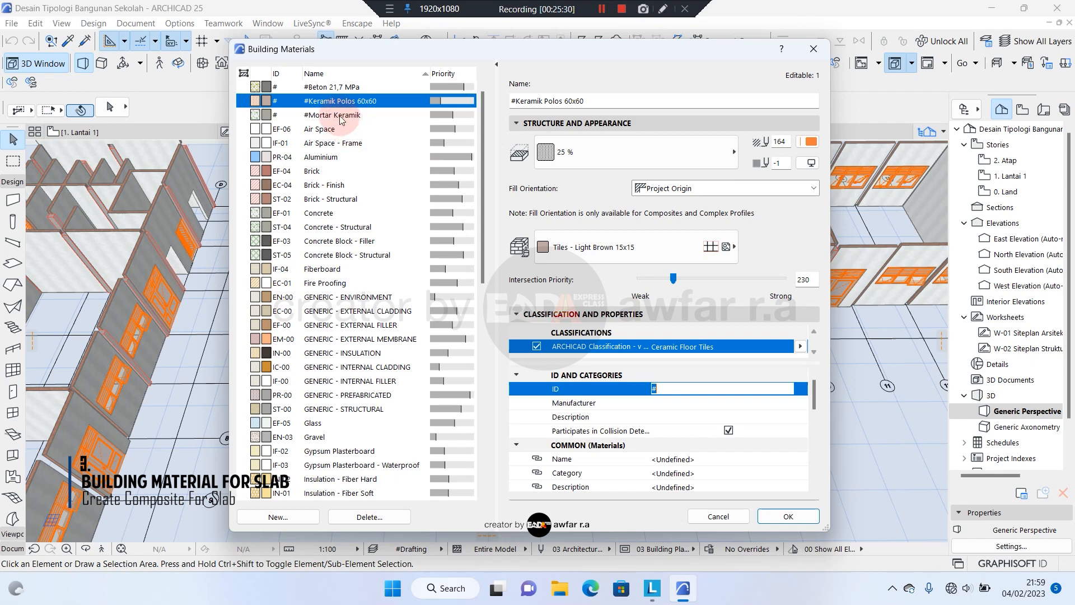
- Review the #Mortar Keramik, #Keramik Polos 60x60 and #Beton 21,7 MPa materials, and save the building material settings
left_click(338, 116)
left_click(338, 105)
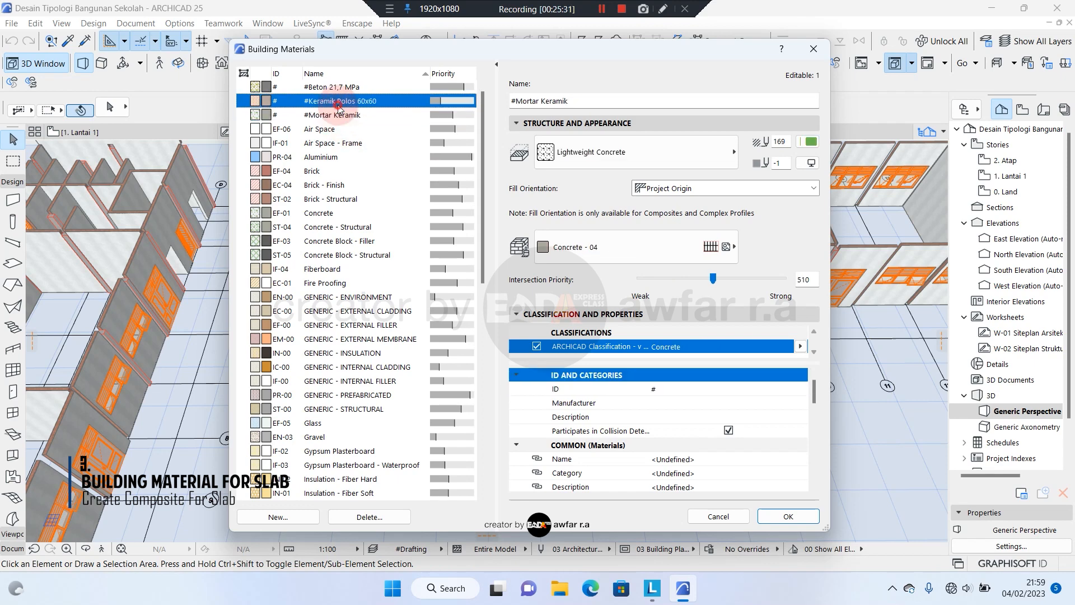
left_click(338, 118)
left_click(342, 101)
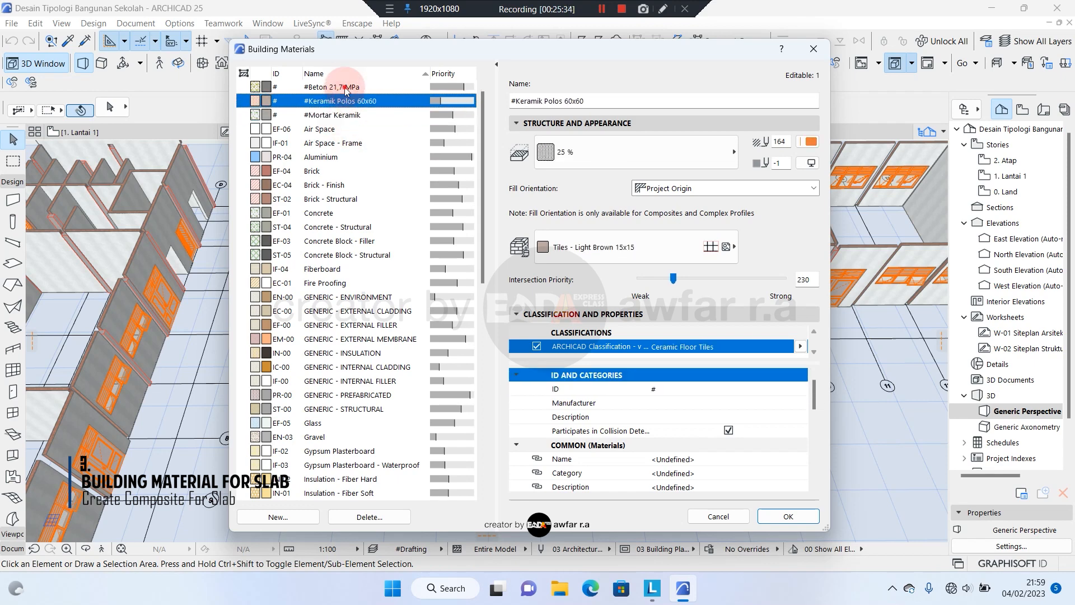
left_click(345, 87)
left_click(339, 102)
left_click(337, 116)
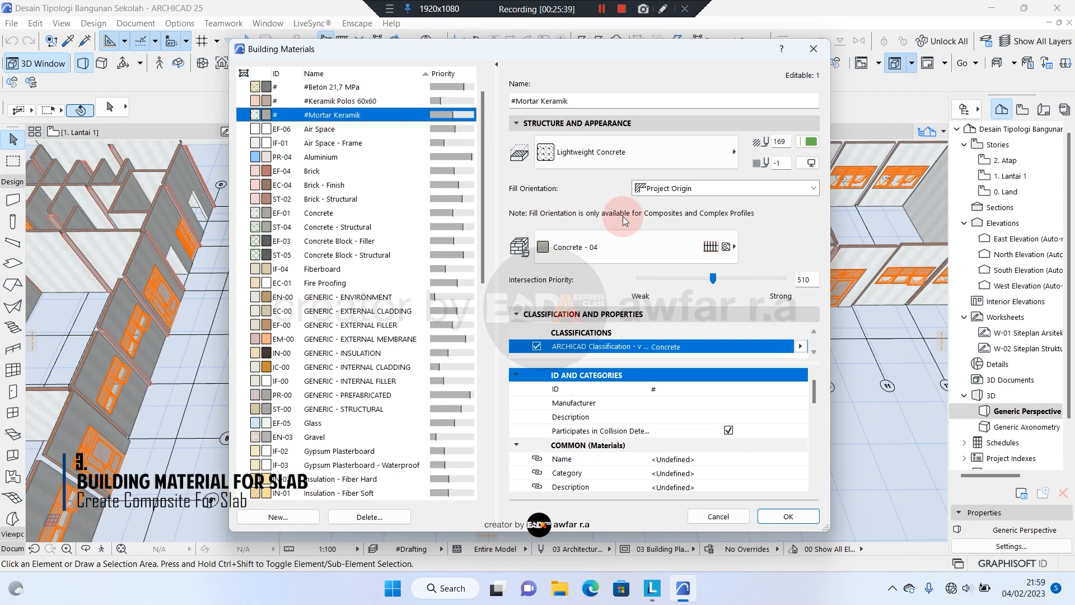
left_click(775, 515)
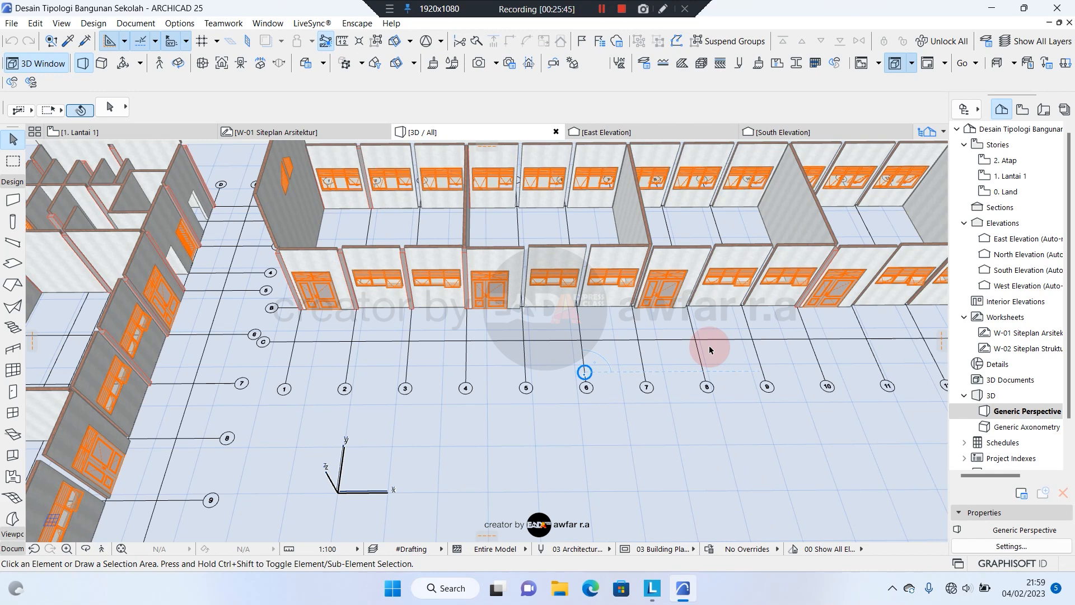
- Open the Composites settings and select the Concrete Floor Insulated with 10mm Tile composite
left_click(721, 64)
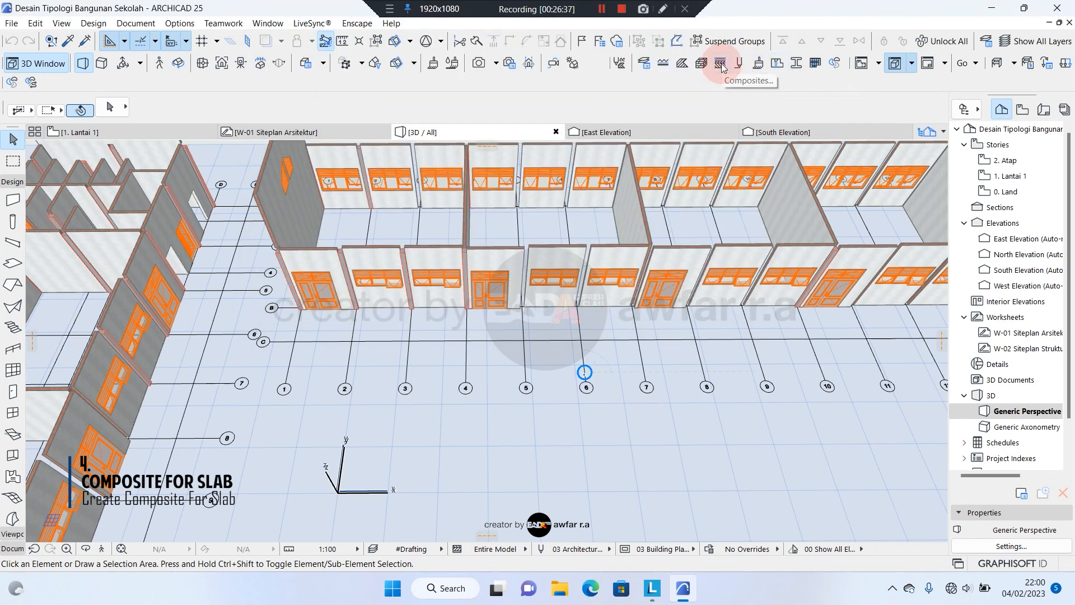
left_click(179, 23)
mouse_move(252, 40)
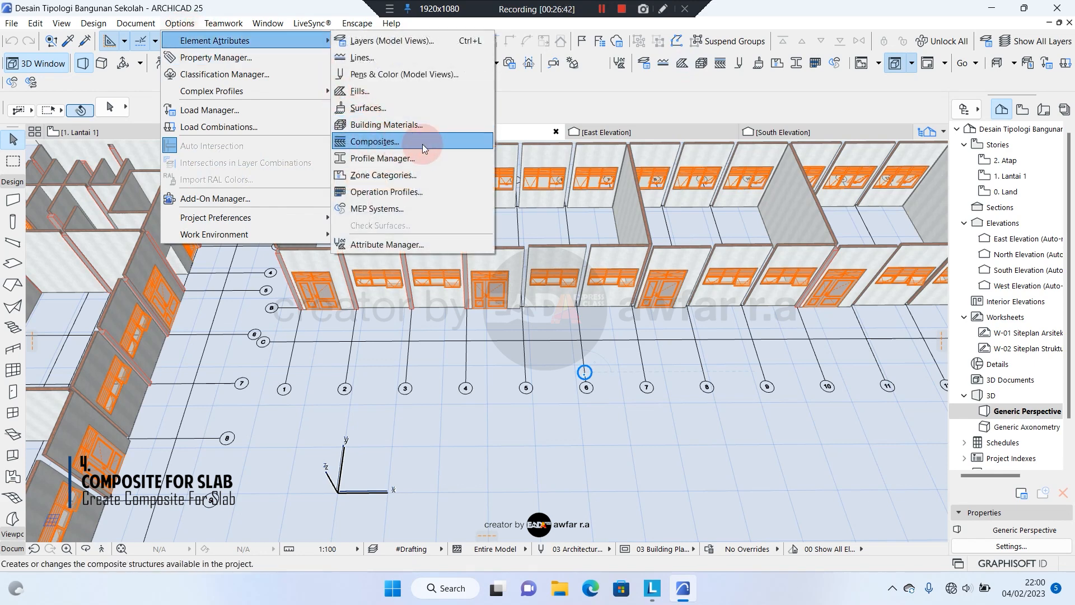
left_click(422, 143)
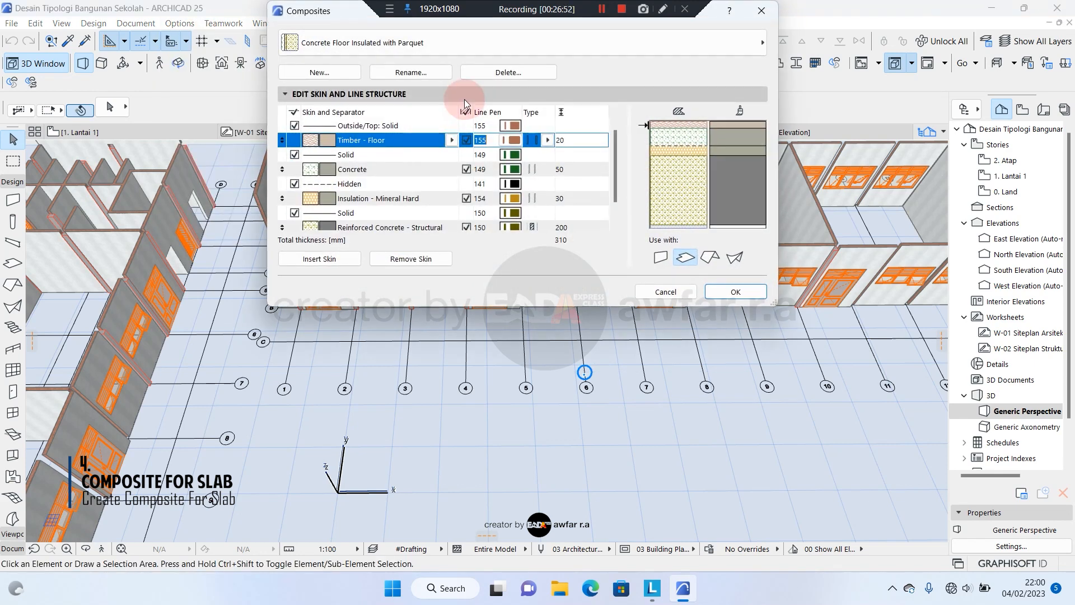
left_click_drag(348, 9, 351, 34)
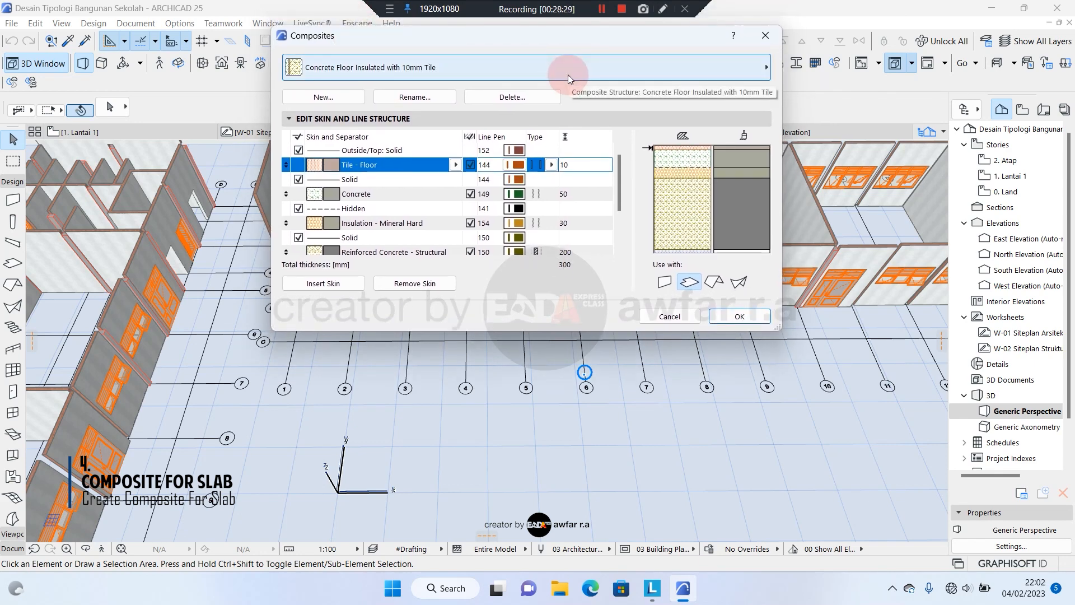
left_click(568, 75)
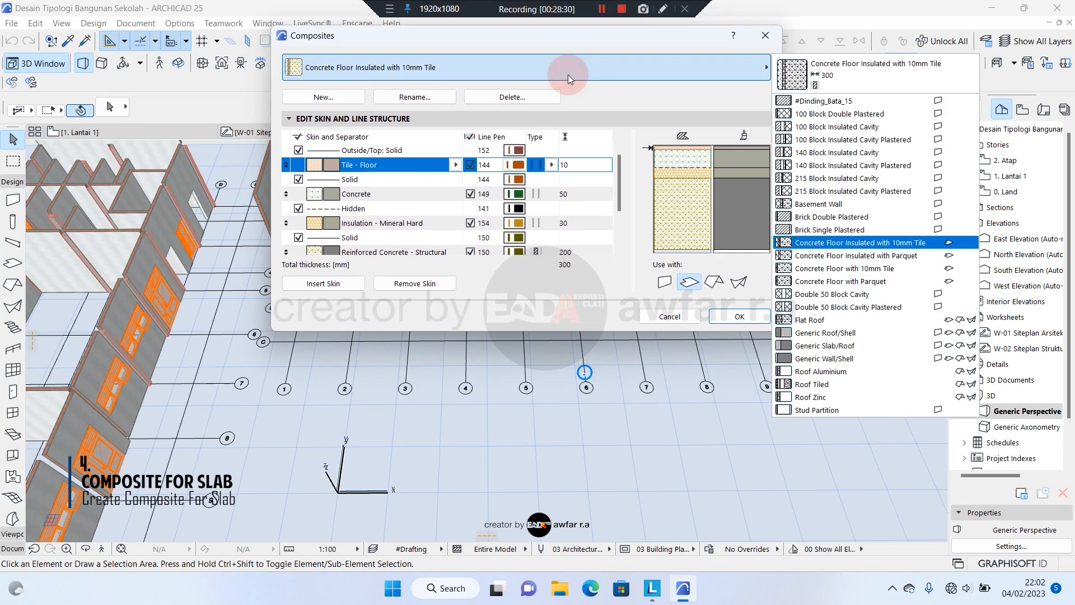
left_click(911, 244)
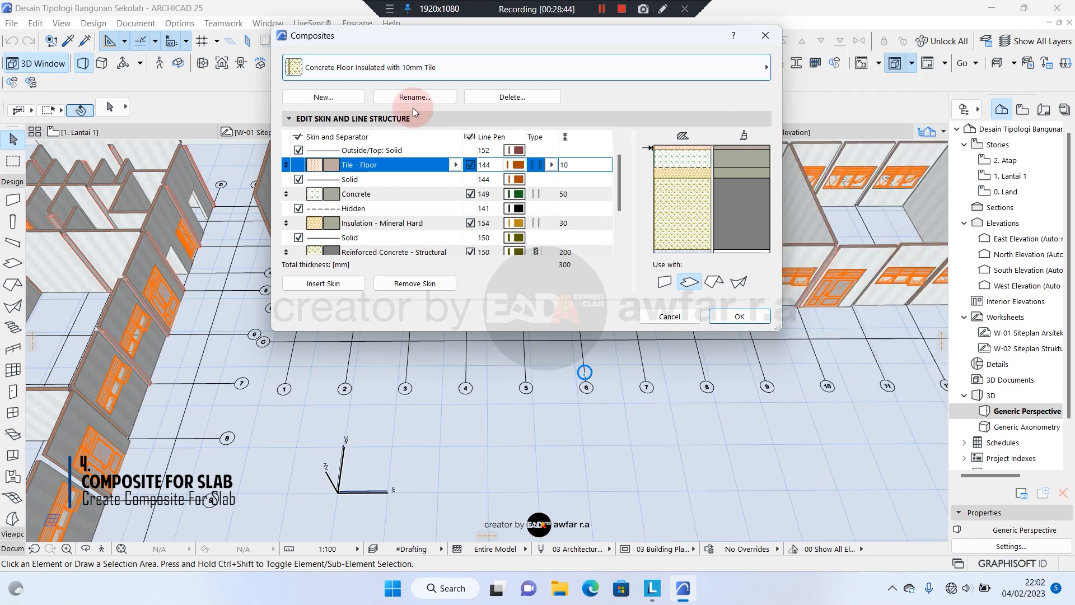
- Duplicate the selected composite as a new composite structure named #Lantai Dalam_Polos 60x60
left_click(343, 98)
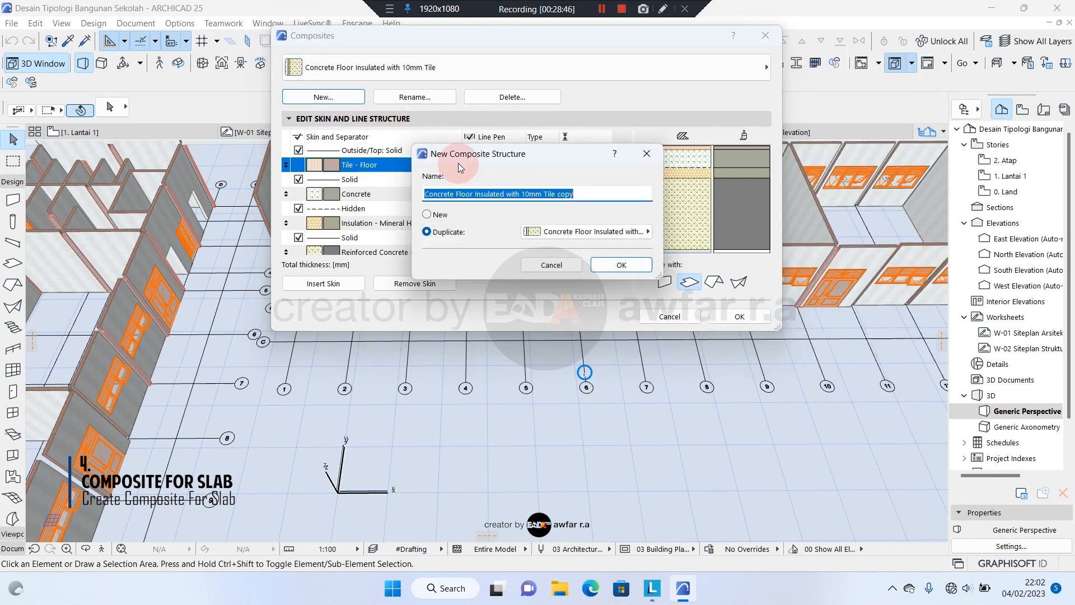
type("#Lantai Dal")
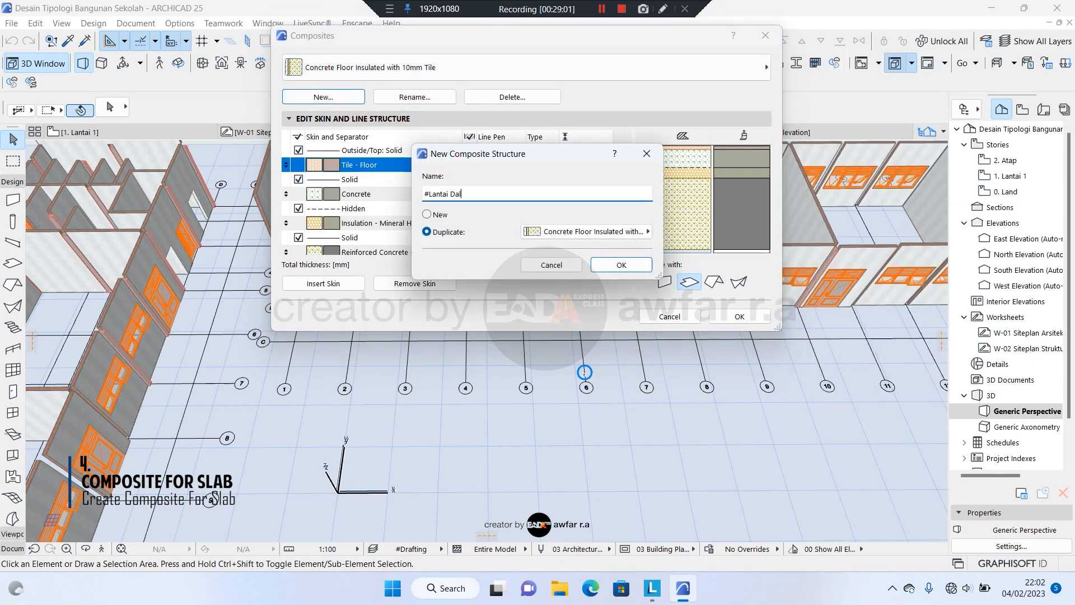
type("am")
type("_Polos")
type(" 60x60")
left_click(456, 231)
left_click(615, 258)
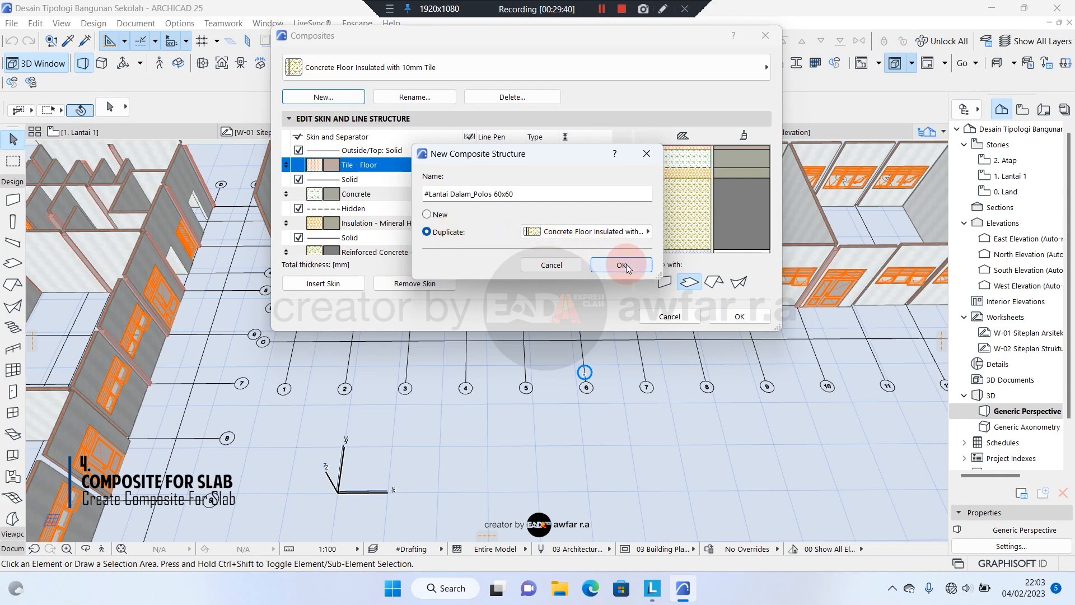
left_click(625, 264)
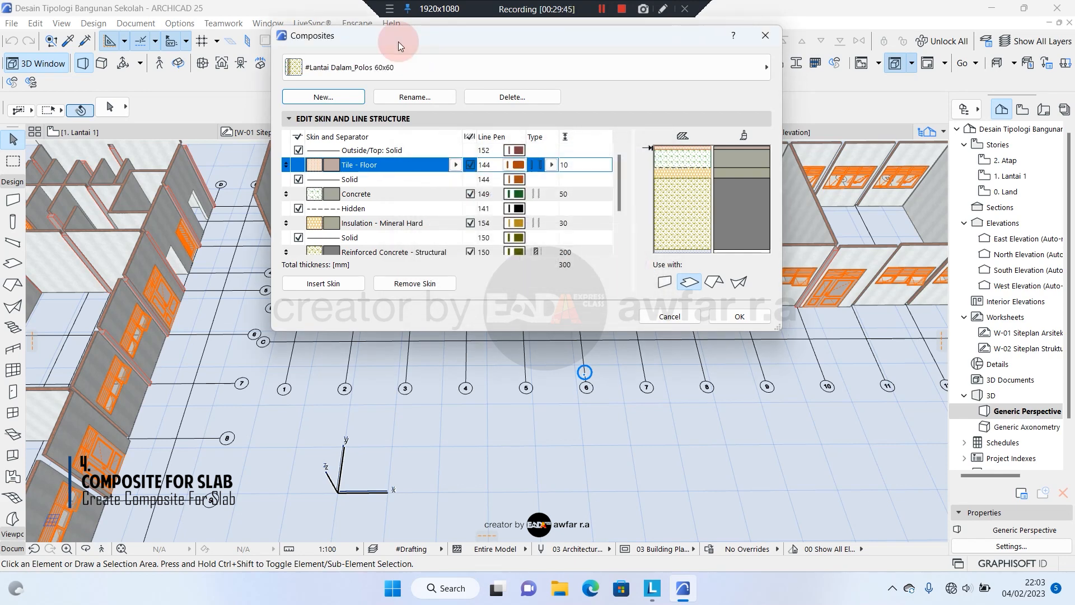
- Remove the Plaster - Gypsum skin from the composite and change the Reinforced Concrete - Structural skin's material to #Beton 21,7 MPa
scroll(357, 165, "down", 3)
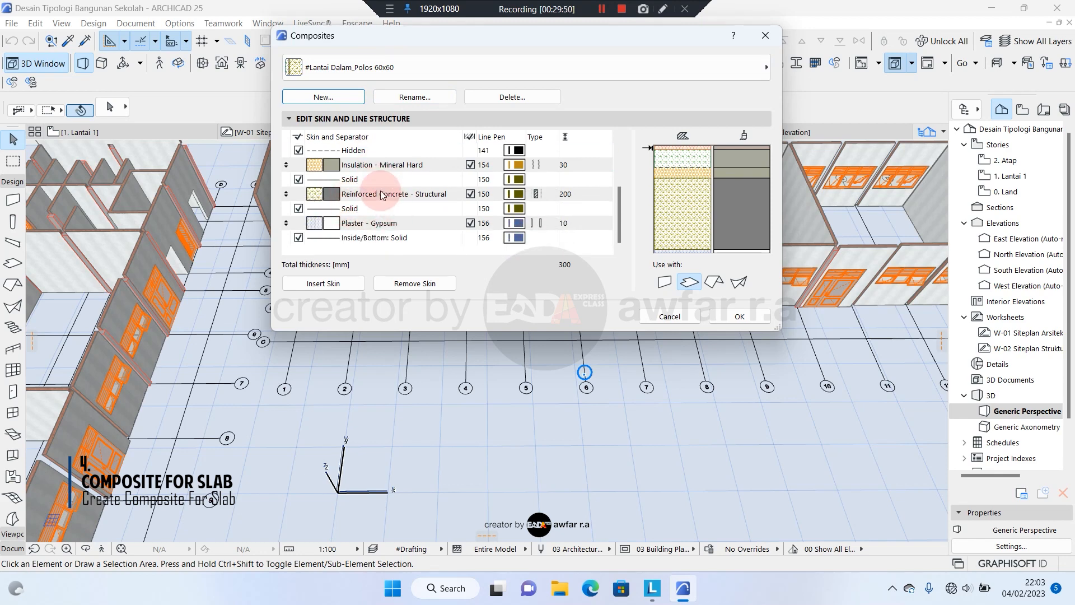
left_click(376, 223)
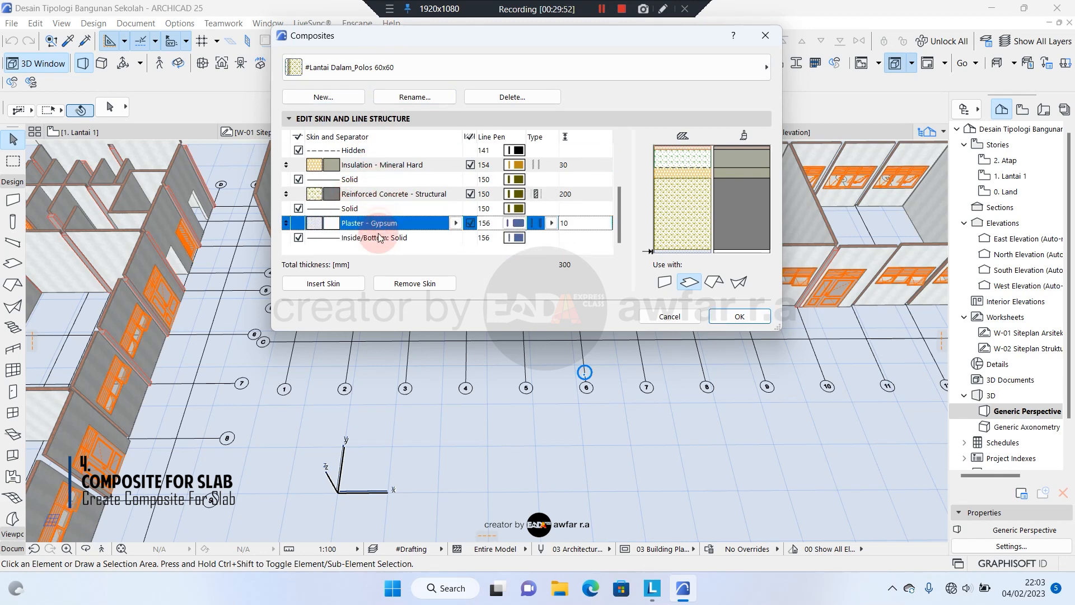
left_click(397, 283)
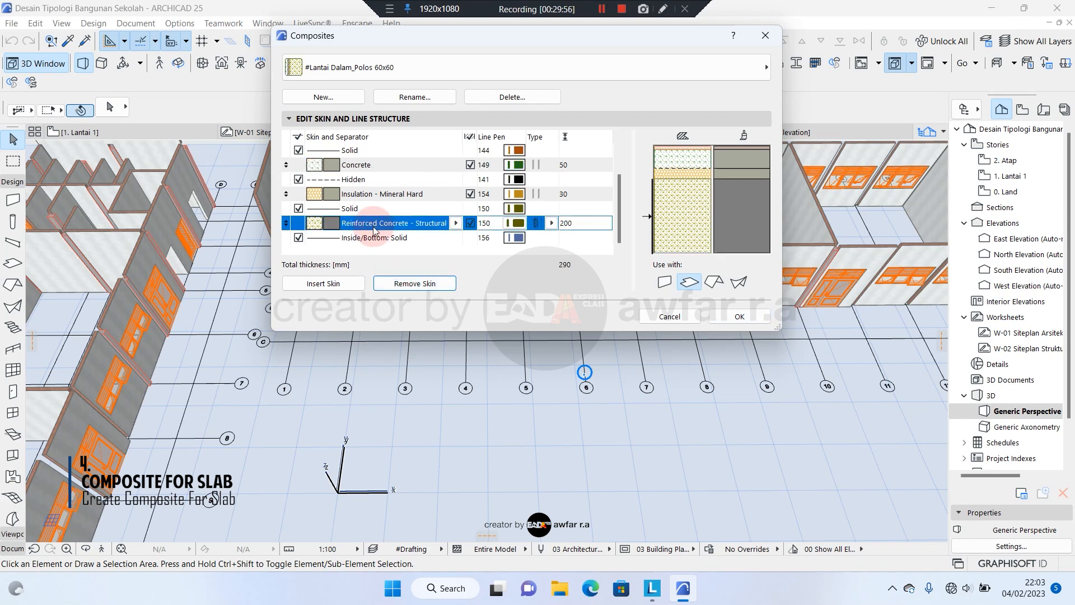
left_click(455, 223)
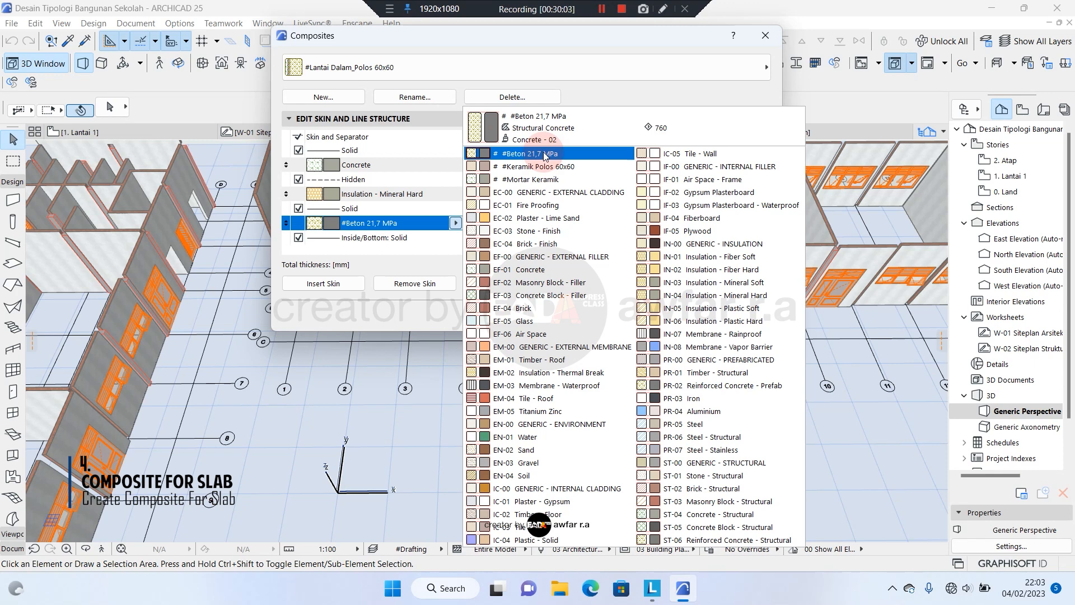
left_click(442, 197)
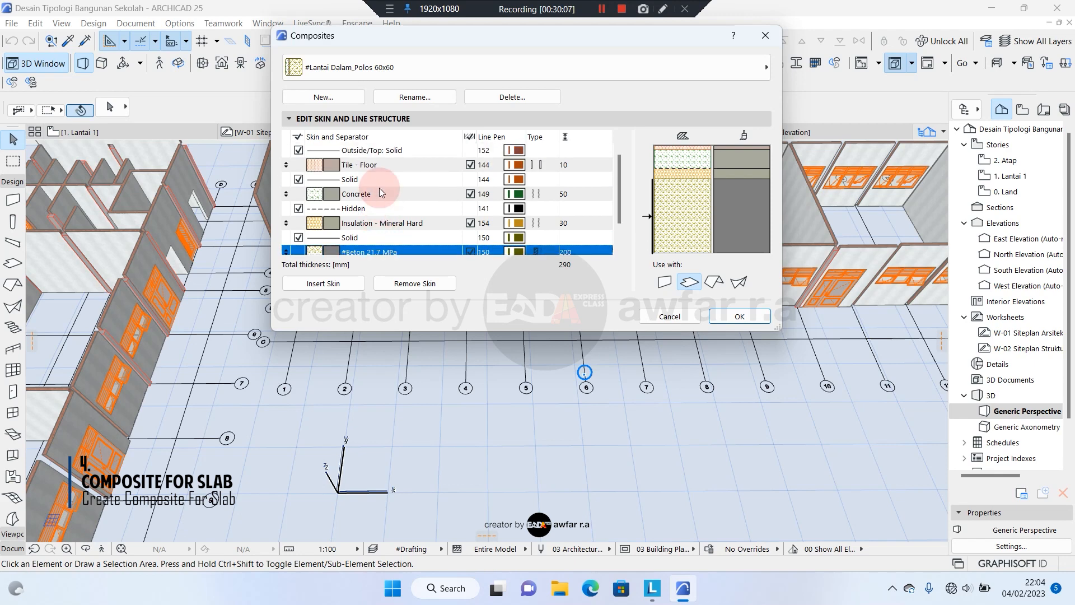
- Remove the Insulation - Mineral Hard skin and change the Concrete skin's material to #Mortar Keramik
left_click(381, 194)
left_click(424, 285)
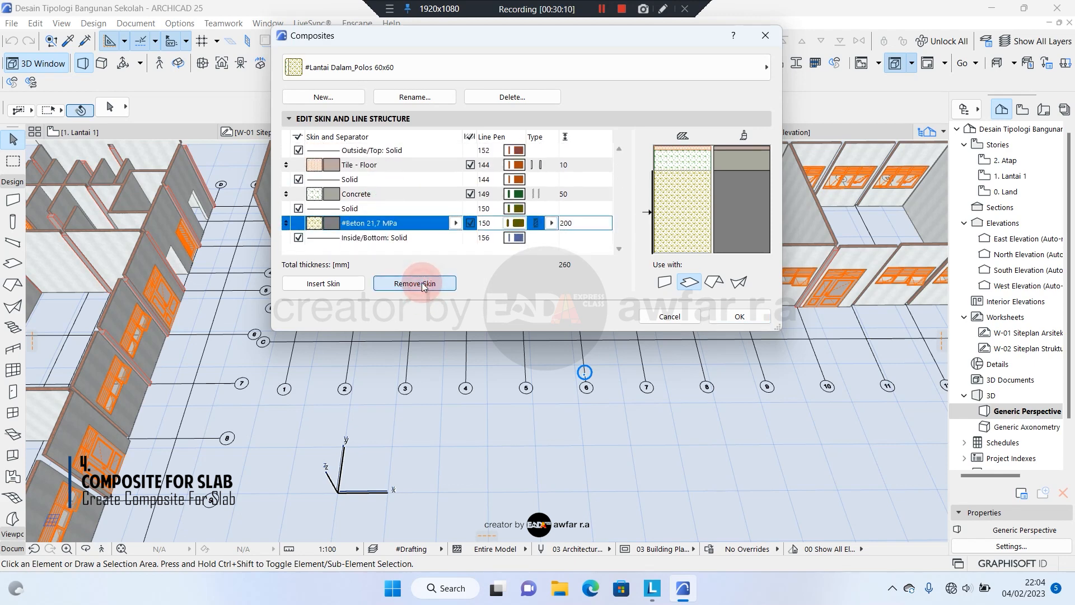
left_click(415, 197)
left_click(454, 194)
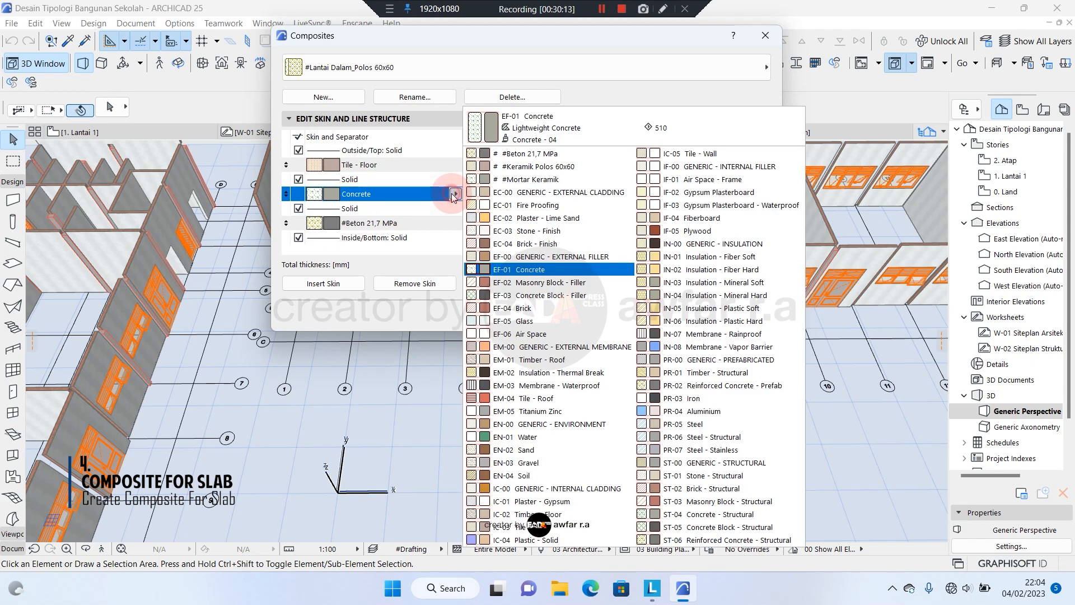
left_click(547, 180)
- Change the Tile - Floor skin's material to #Keramik Polos 60x60
left_click(391, 162)
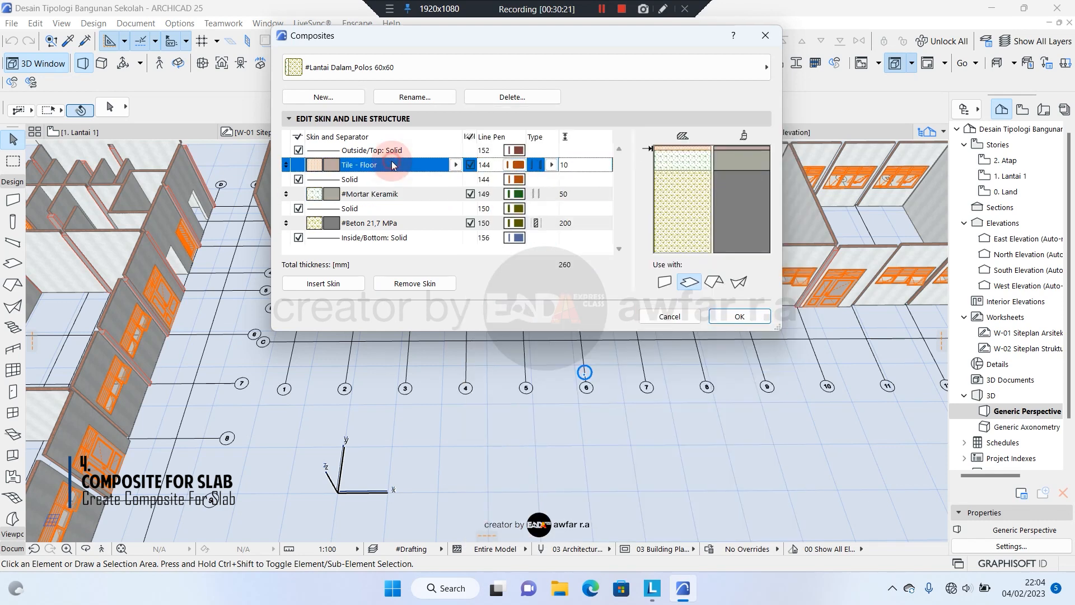
left_click(455, 164)
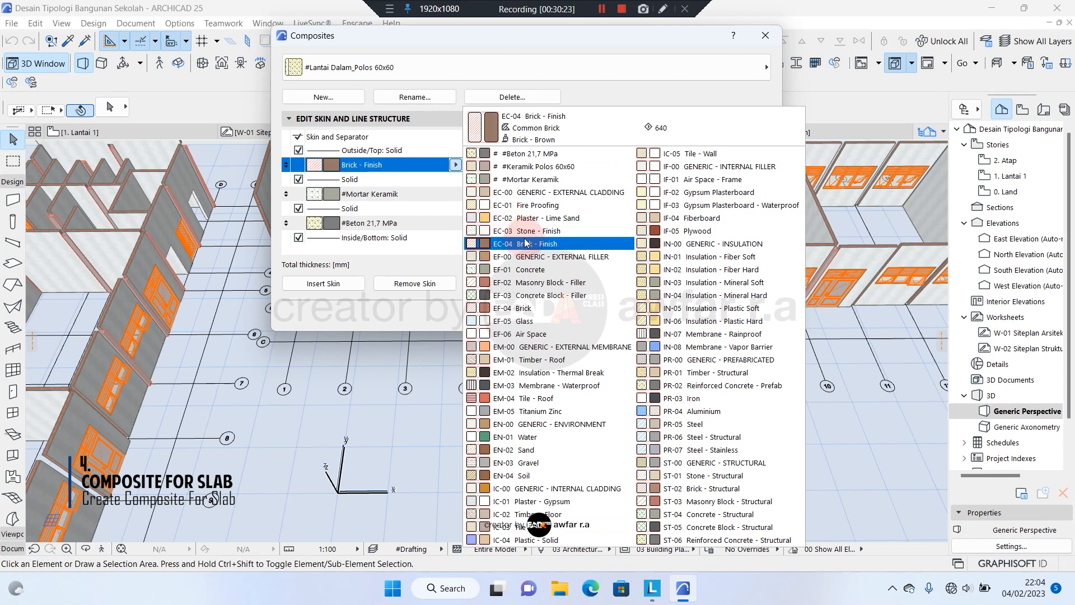
left_click(539, 168)
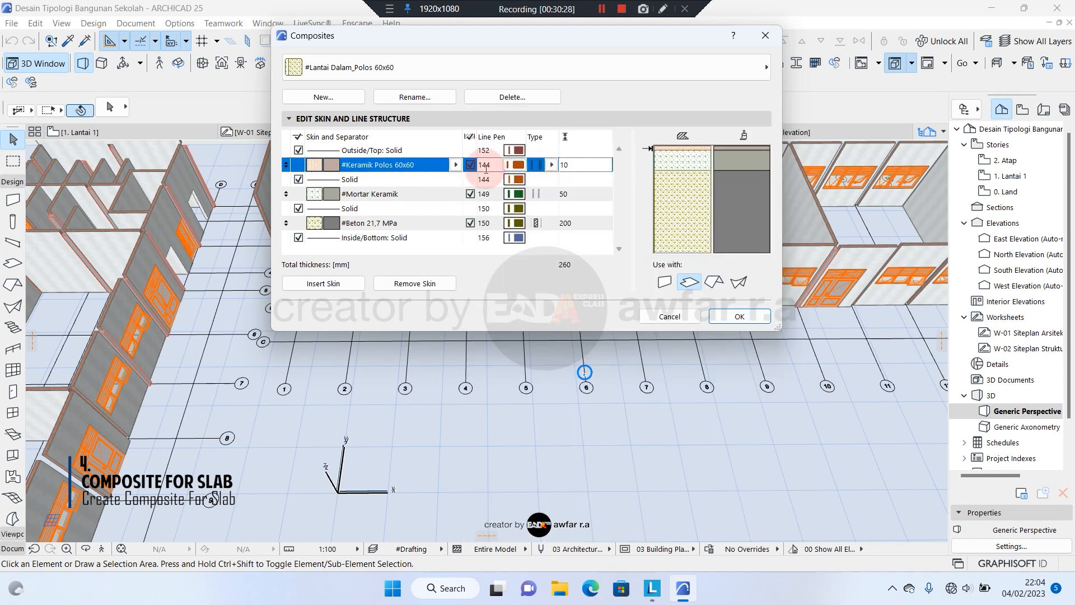
- Set the #Mortar Keramik skin's thickness to 40 mm and the #Beton 21,7 MPa skin's to 120 mm, and save the composite
double_click(584, 164)
left_click(577, 196)
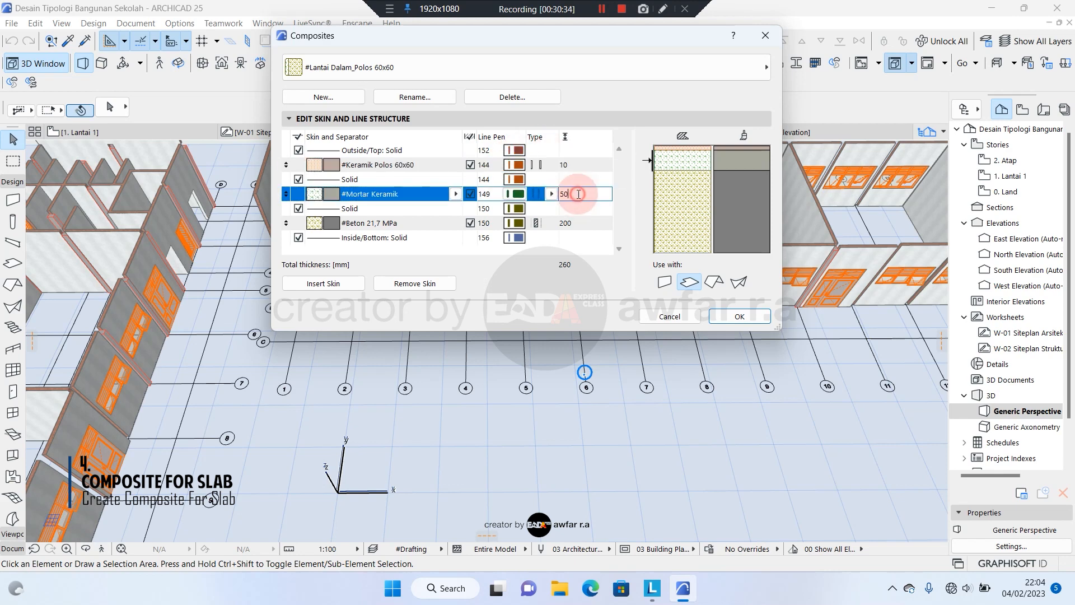
left_click(576, 223)
type("12")
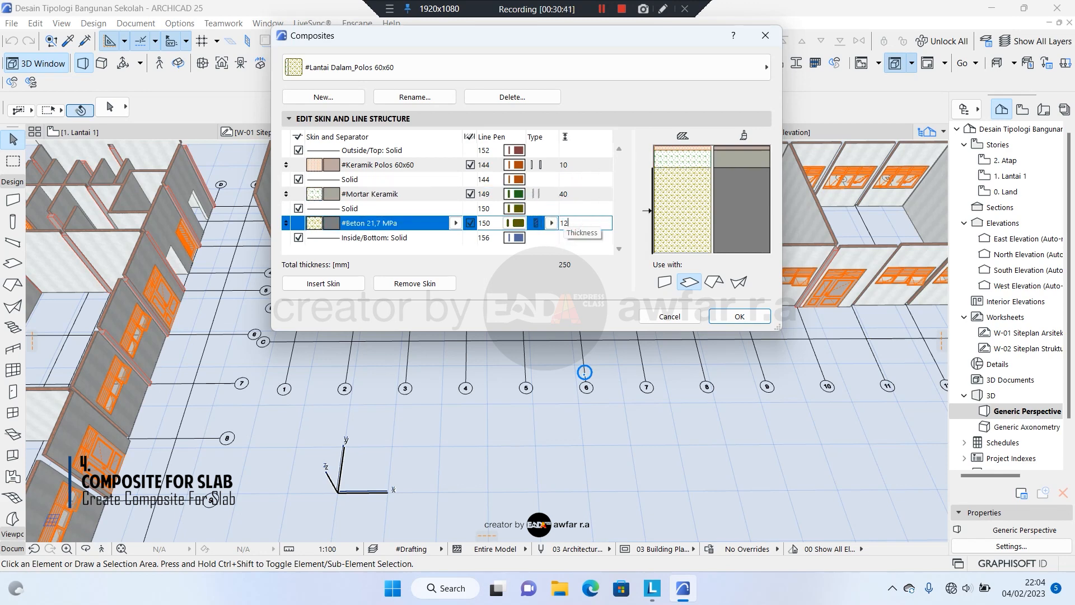
left_click(589, 277)
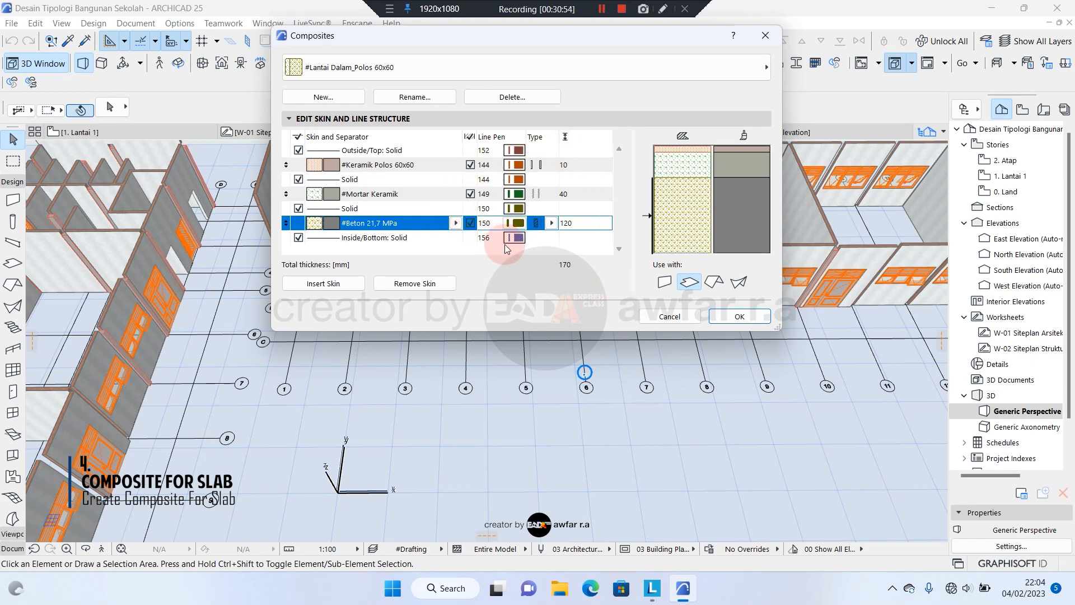
left_click(738, 317)
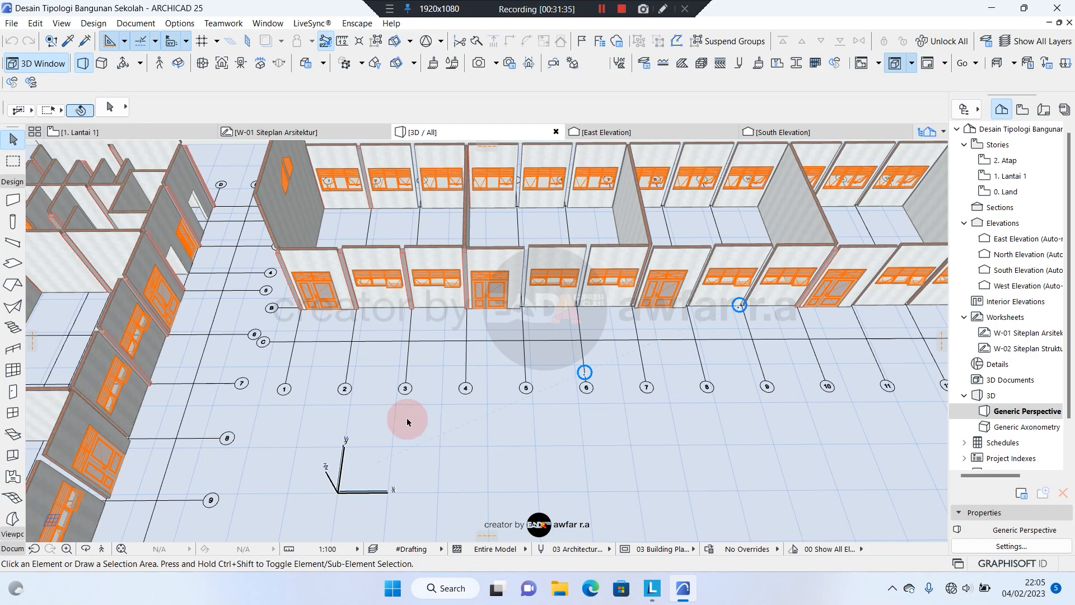
- Open the 1. Lantai 1 floor plan at building B
middle_click_drag(409, 420, 576, 364)
left_click(152, 134)
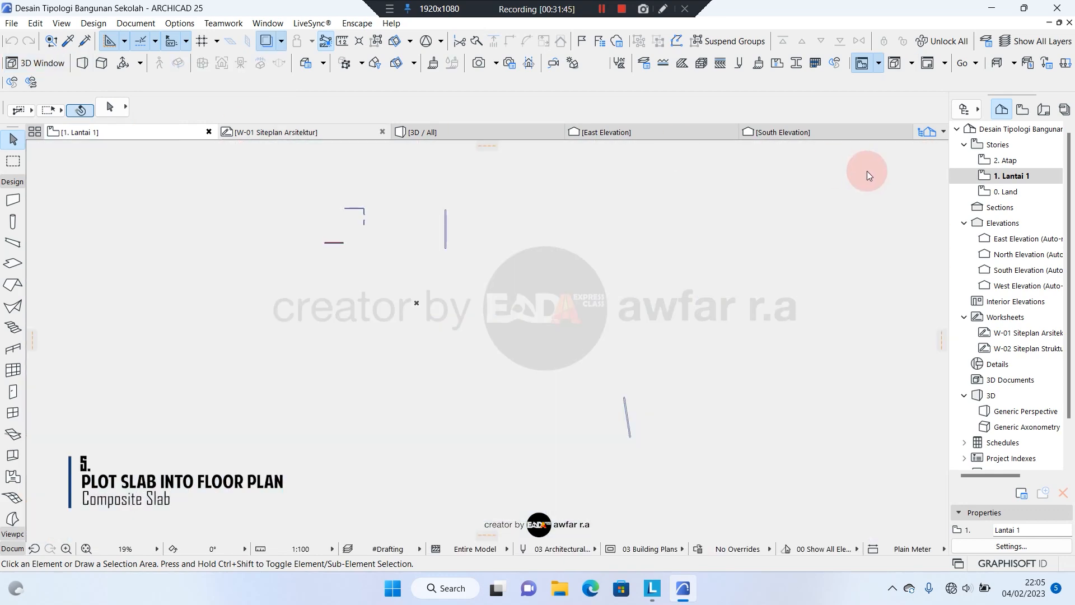
left_click(1016, 184)
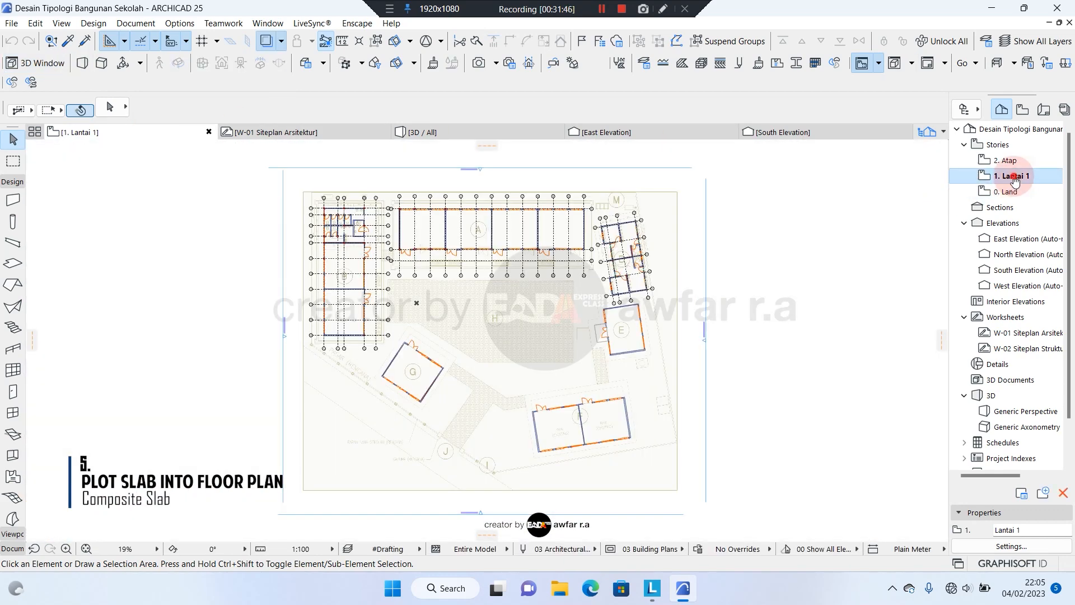
scroll(348, 266, "up", 2)
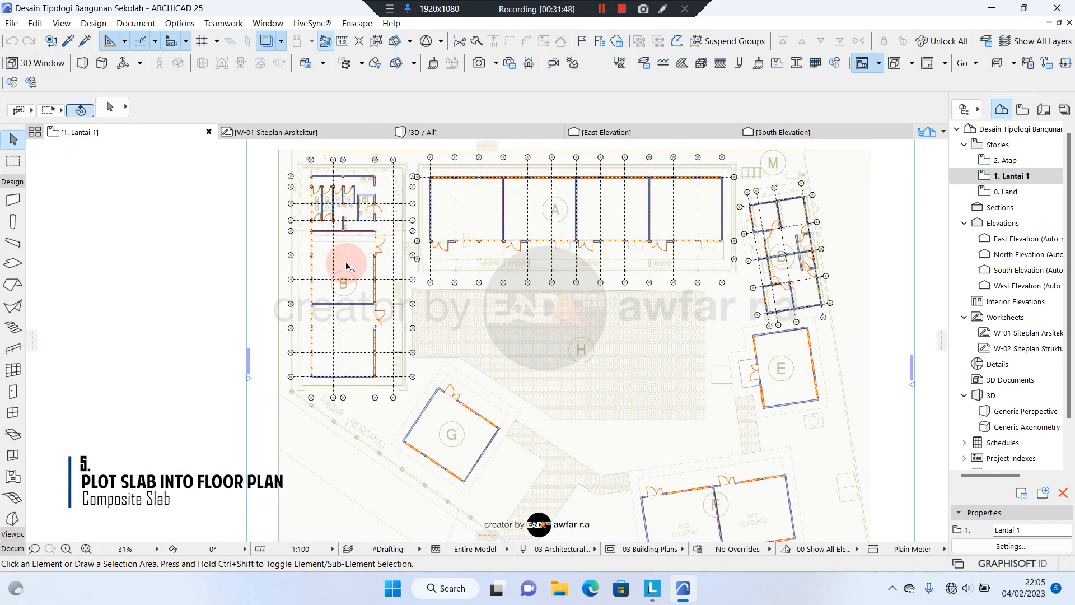
scroll(347, 266, "up", 2)
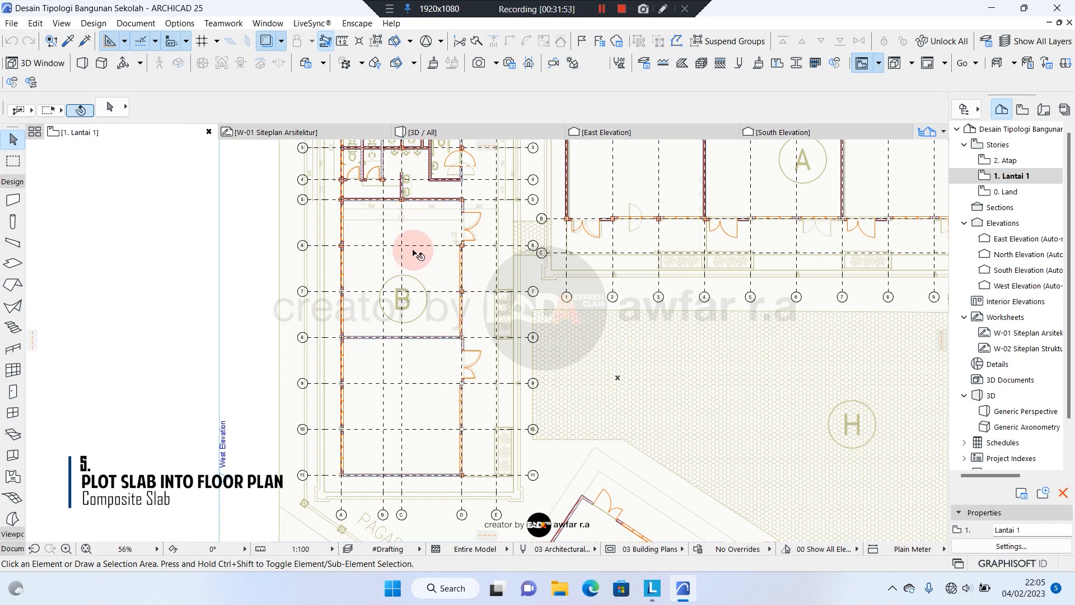
- Set up the Slab tool with layer 01 Elemen.Lantai, the Core Top reference plane and the #Lantai Dalam_Polos 60x60 composite
left_click(12, 264)
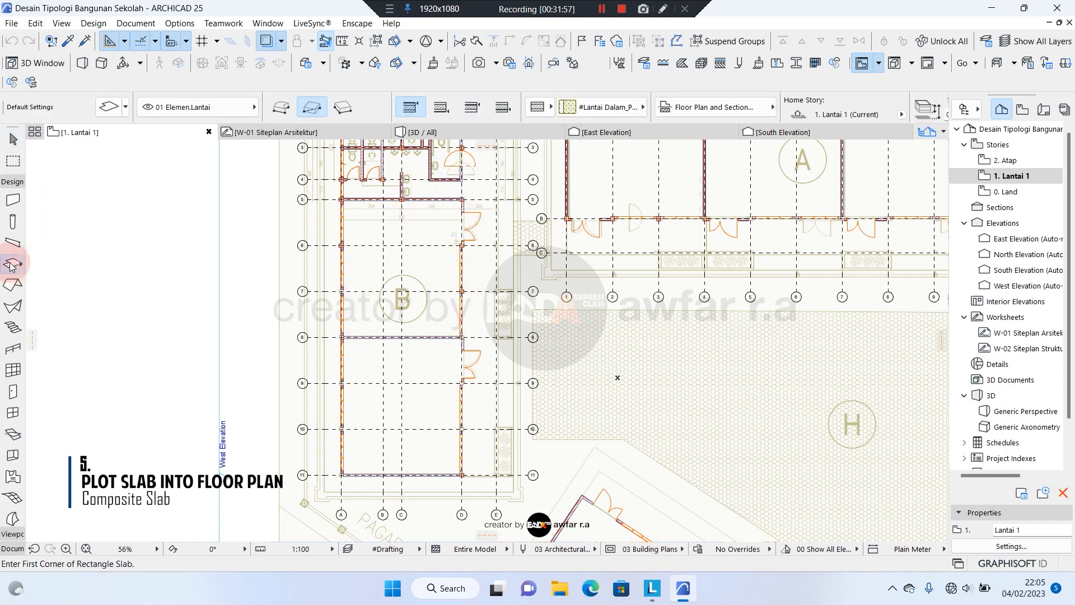
left_click(192, 107)
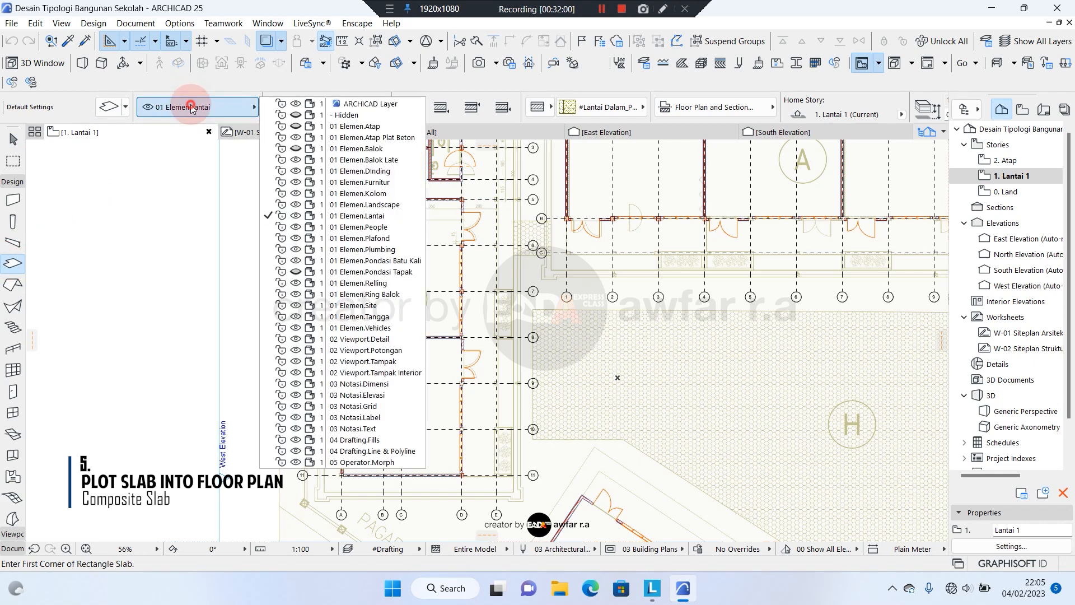
left_click(358, 217)
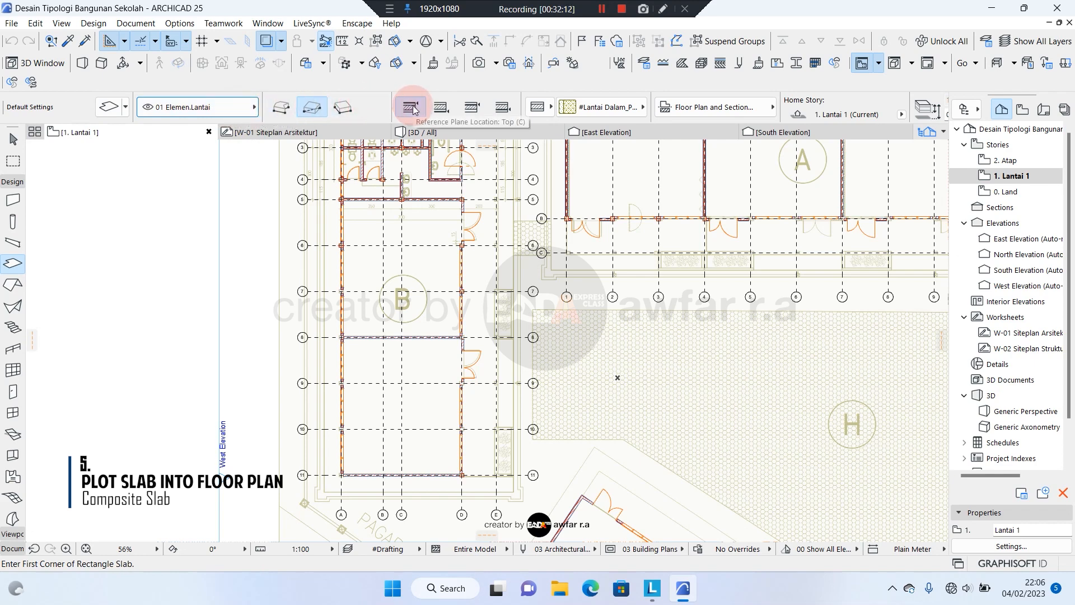
left_click(474, 110)
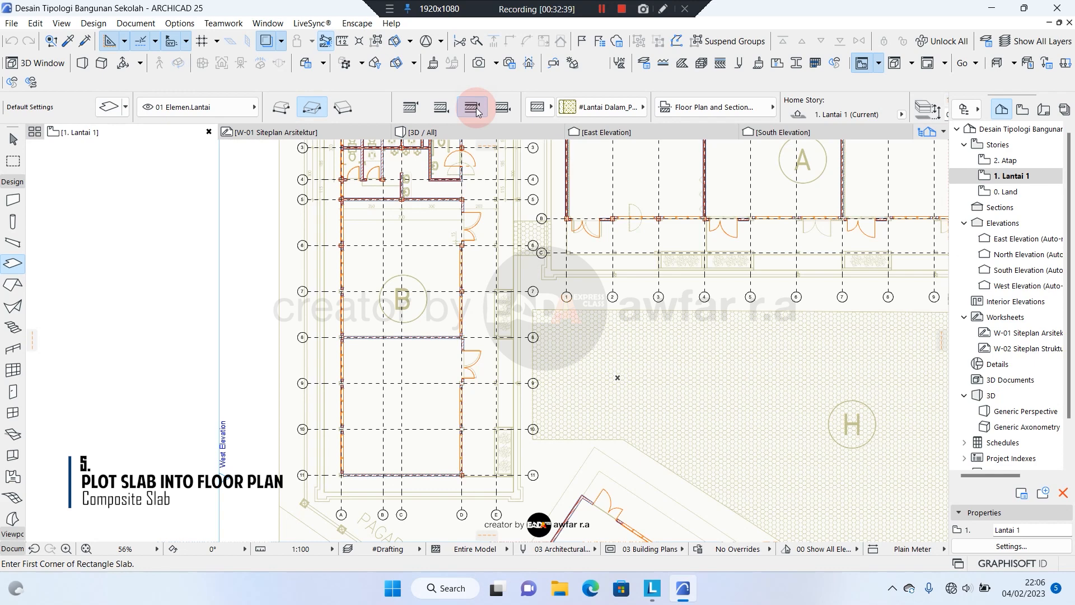
left_click(602, 107)
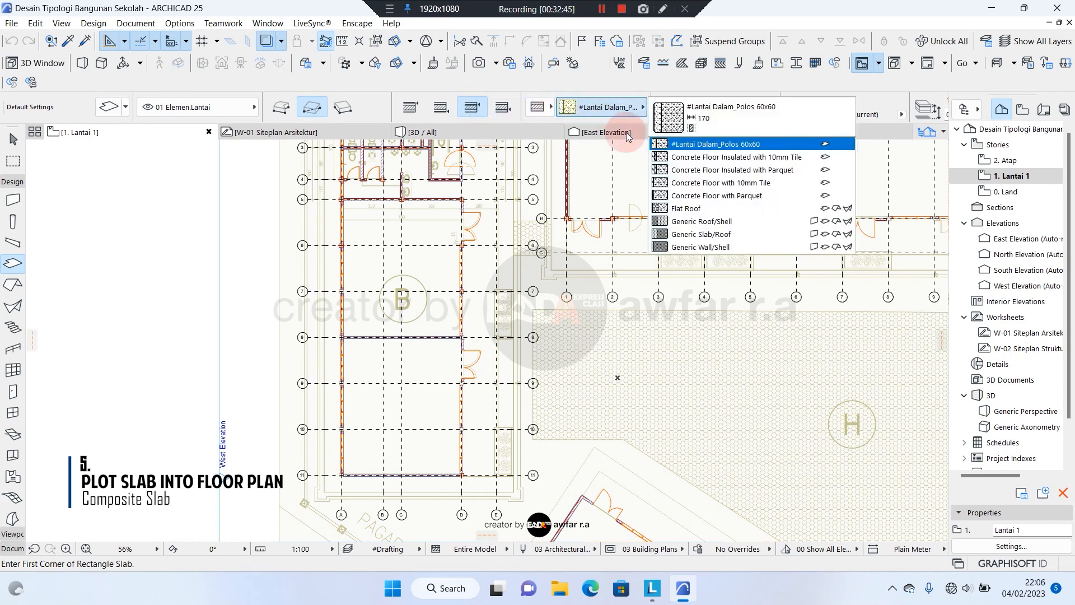
left_click(726, 144)
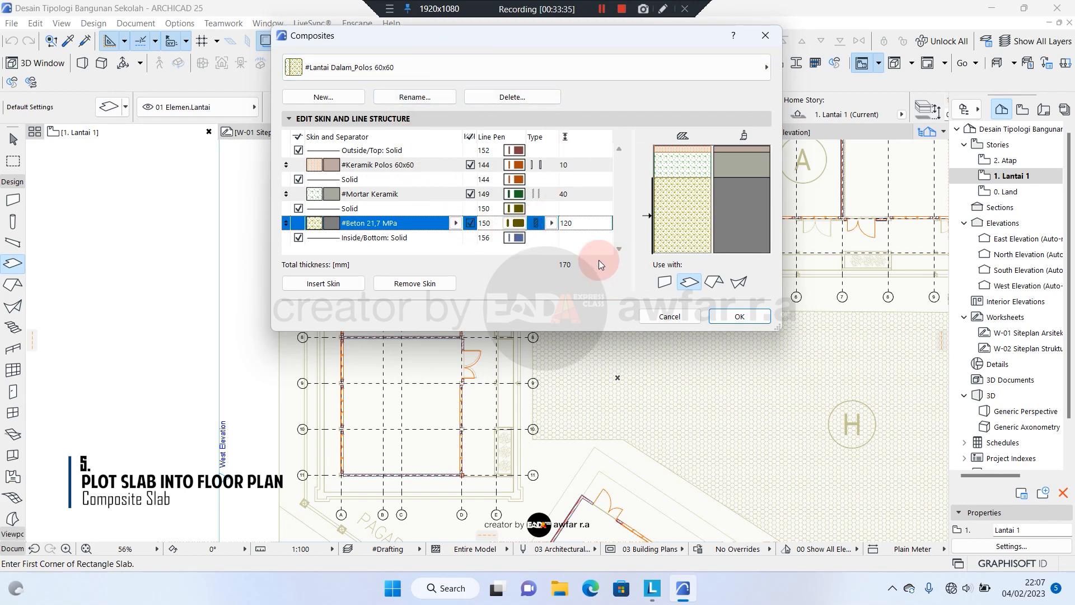
left_click(762, 41)
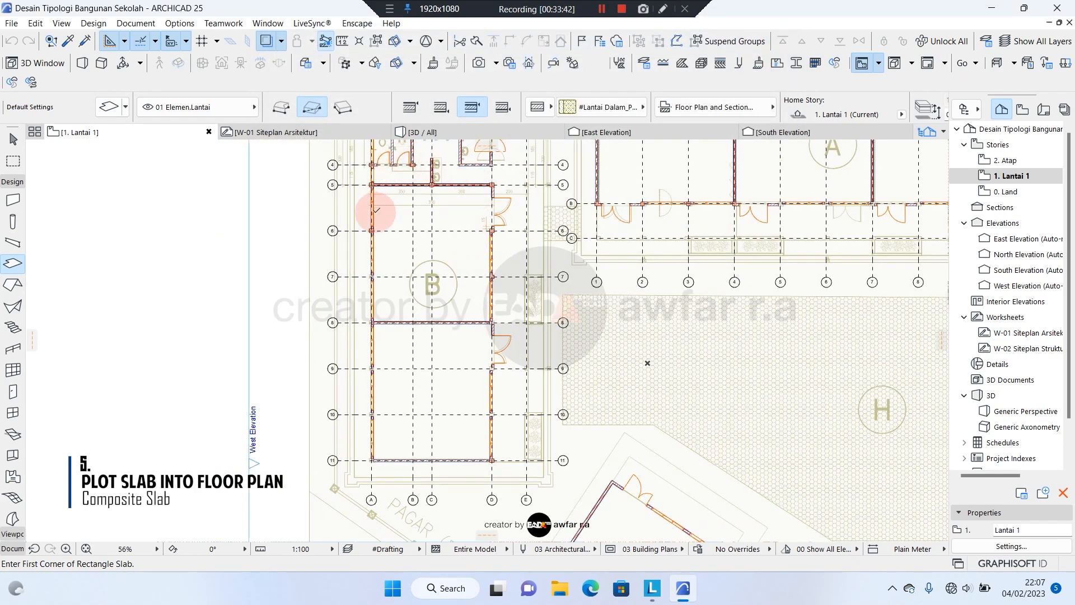
- Draw a rectangular slab about 6760 by 7840 mm inside building B's room between grid lines 5 and 8
scroll(373, 213, "up", 8)
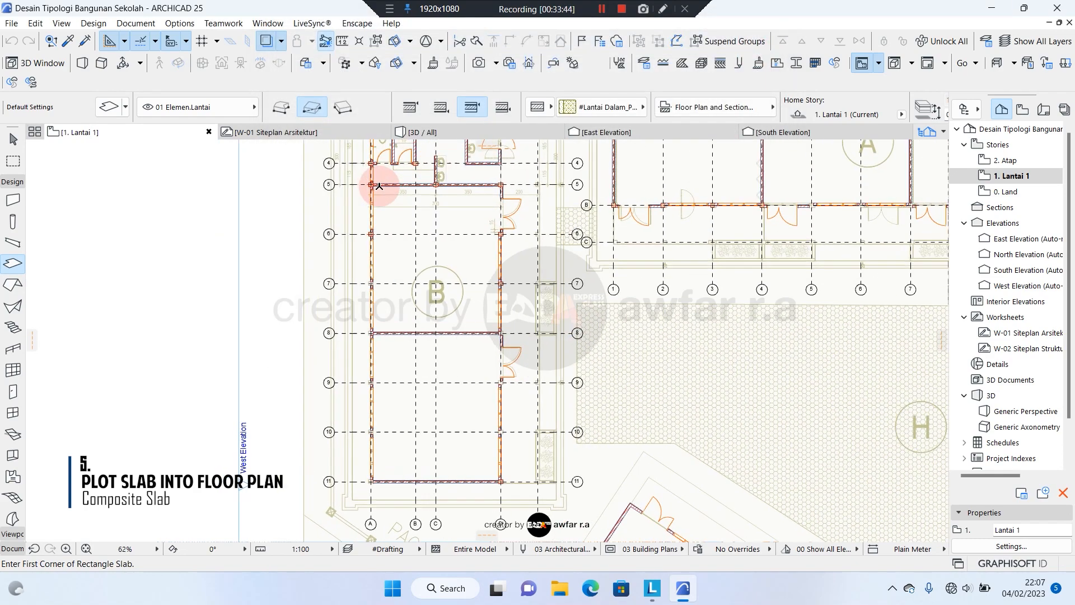
scroll(398, 185, "up", 12)
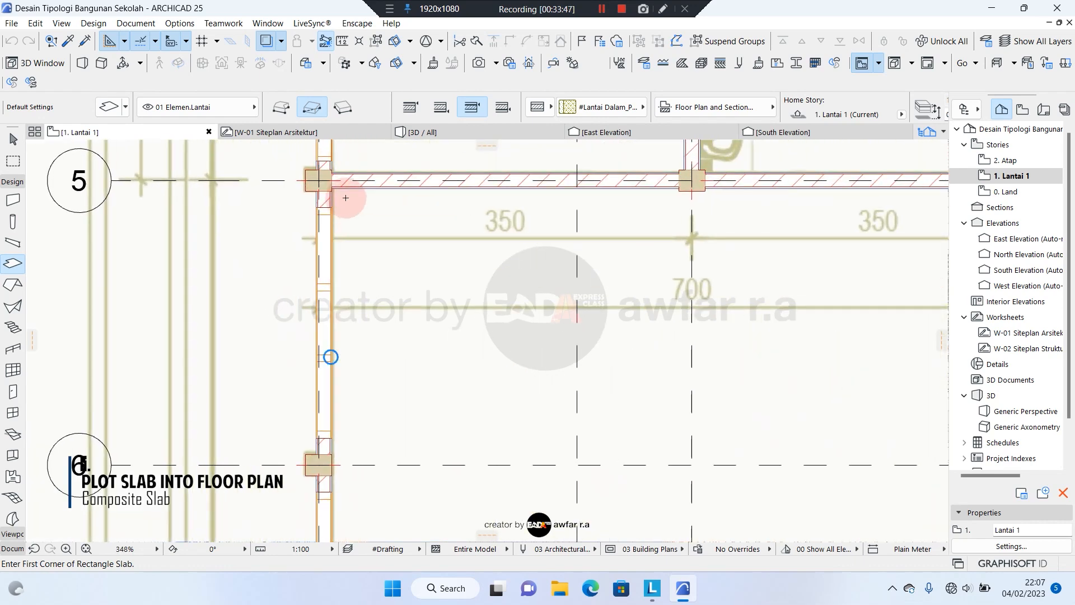
left_click(314, 185)
scroll(456, 243, "down", 10)
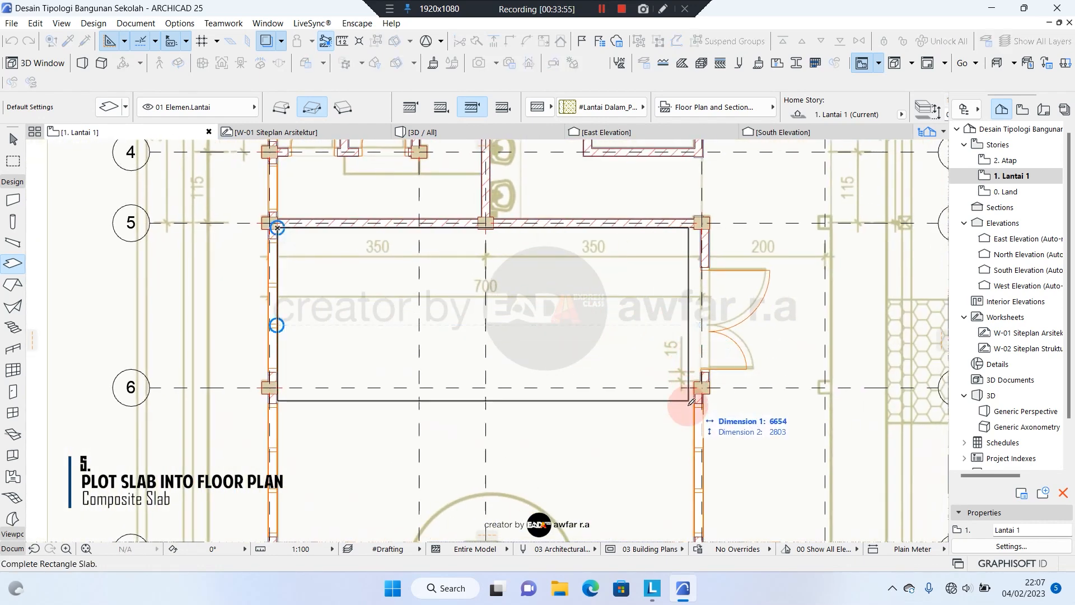
scroll(691, 401, "down", 3)
scroll(643, 353, "up", 10)
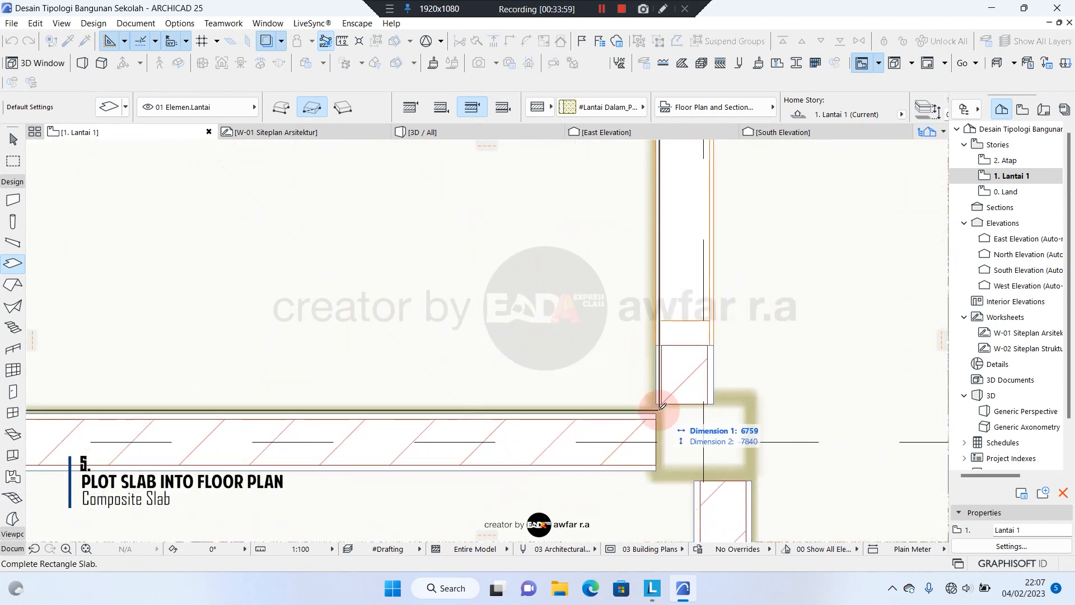
left_click(662, 405)
scroll(557, 331, "down", 10)
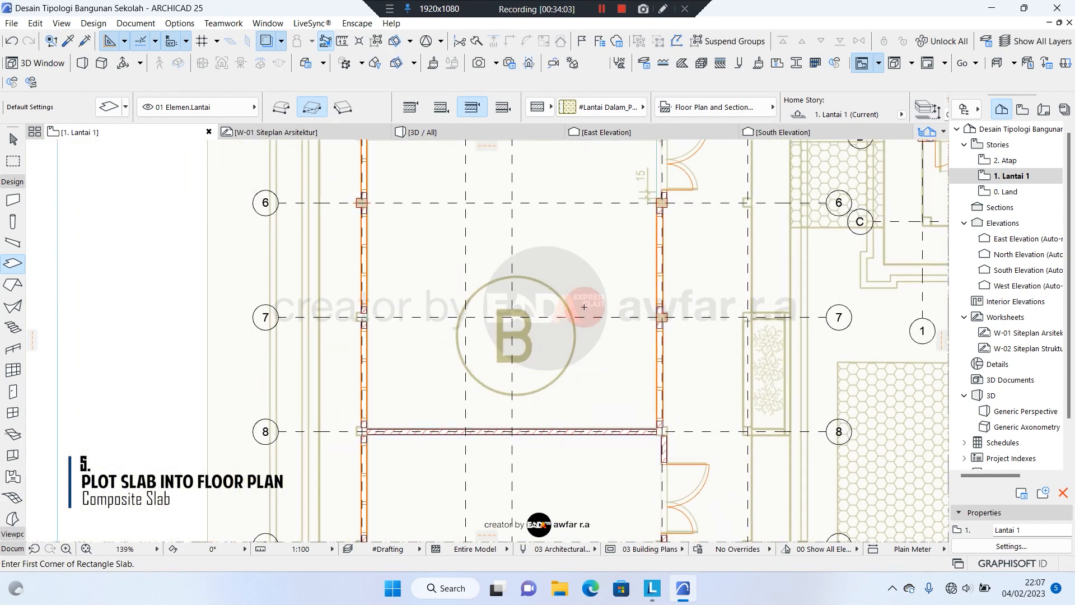
key("Escape")
- Select the slab and insert edge nodes at the grid 6 column's inner corner and where that column meets the wall's inner face
left_click(598, 241)
middle_click_drag(597, 240, 590, 366)
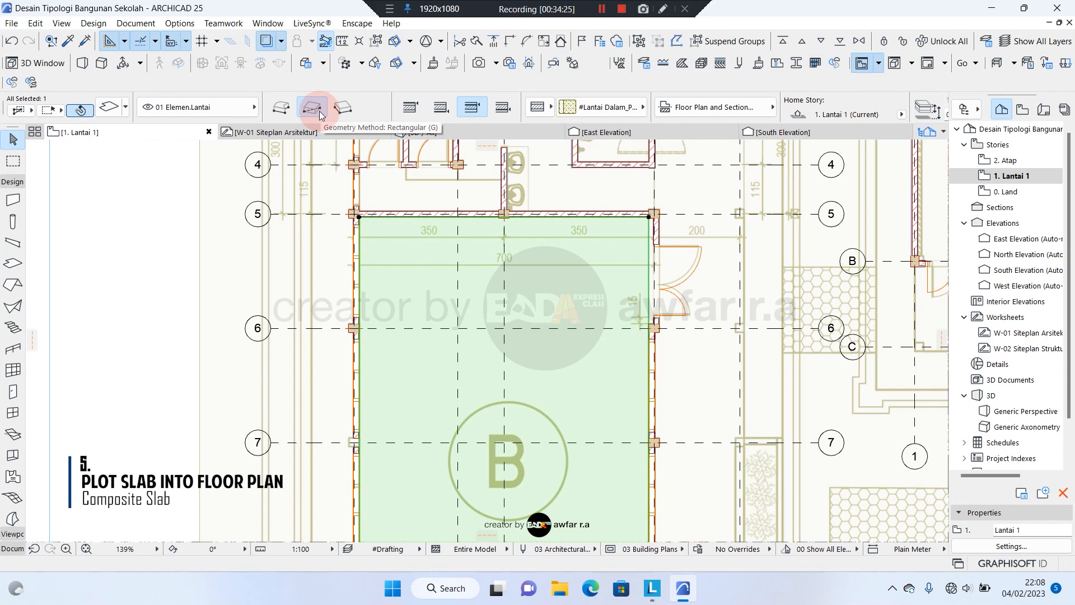
scroll(539, 316, "up", 4)
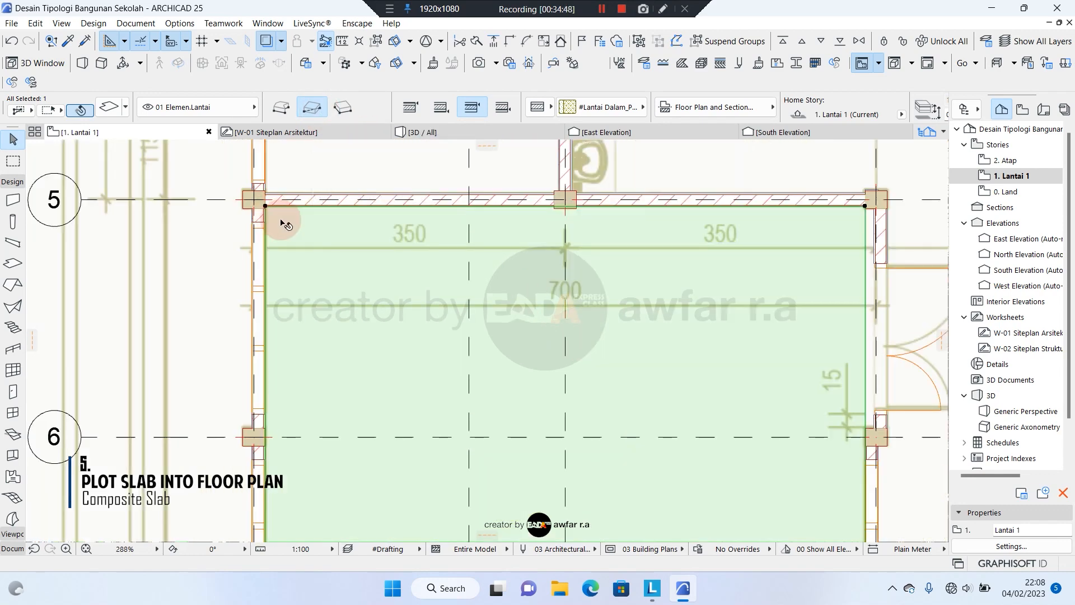
scroll(271, 215, "up", 2)
scroll(272, 215, "down", 3)
middle_click_drag(341, 224, 304, 215)
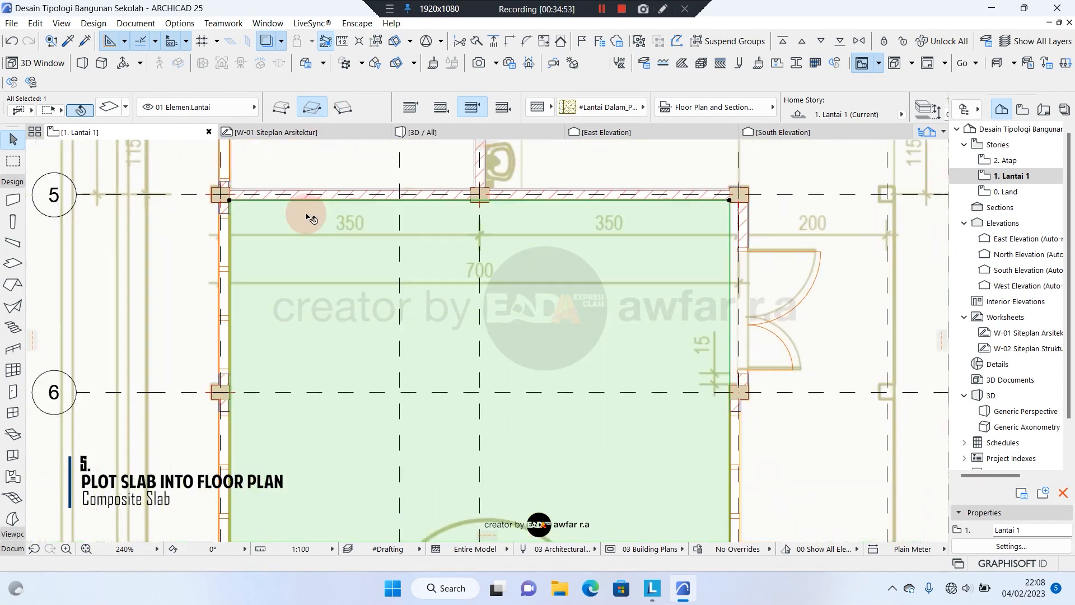
middle_click_drag(739, 219, 644, 232)
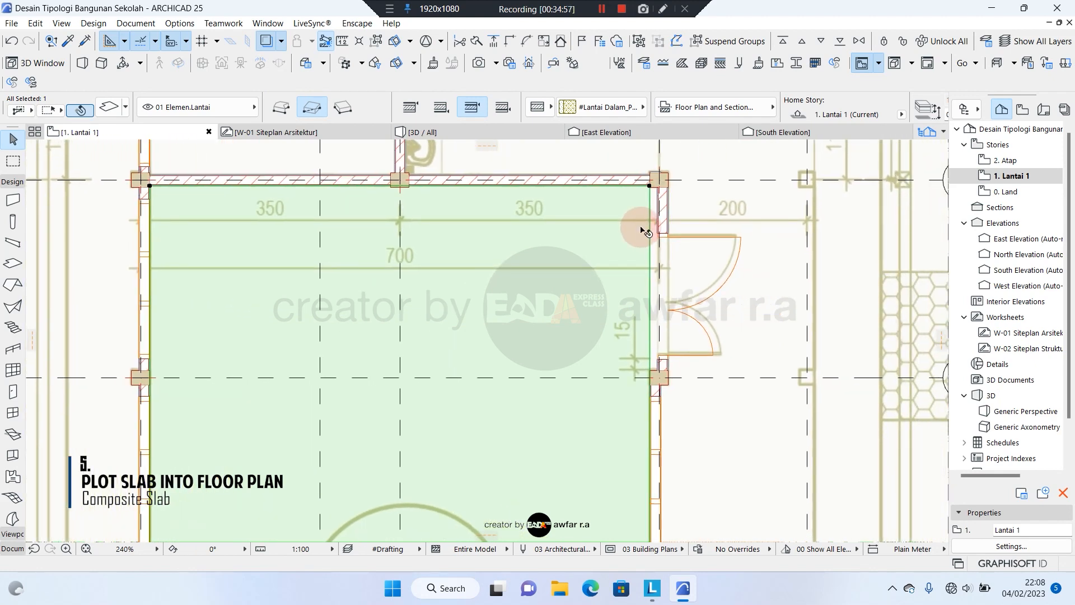
scroll(661, 255, "up", 2)
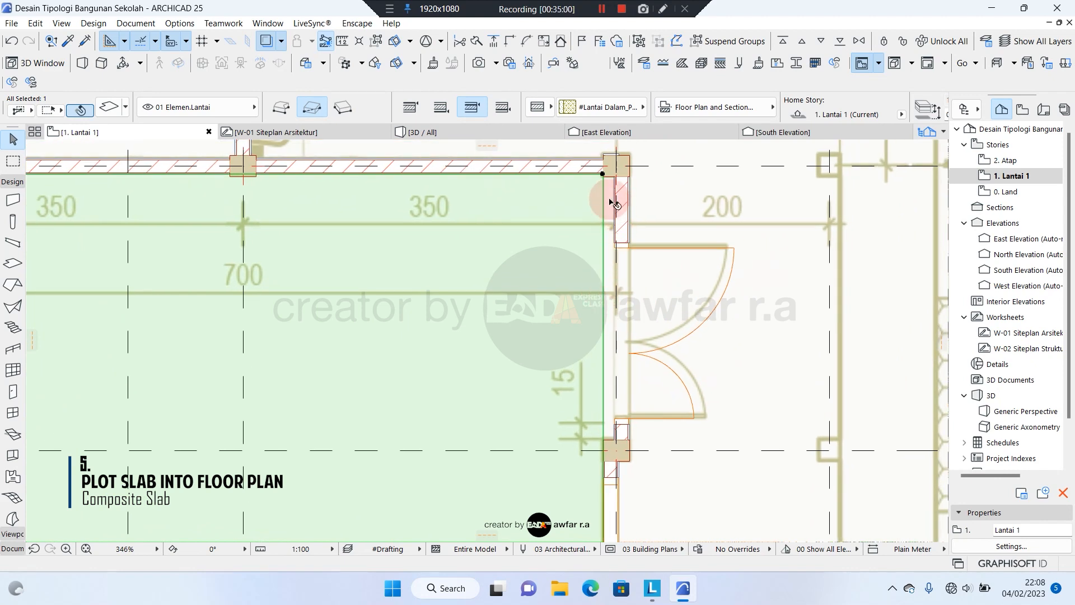
scroll(594, 420, "up", 3)
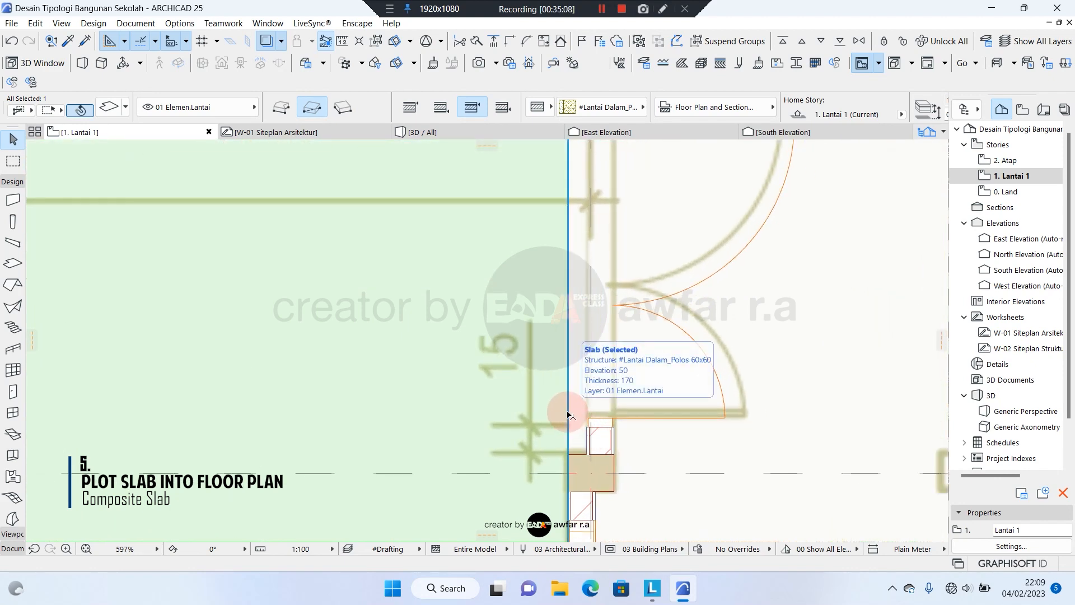
left_click(568, 414)
left_click(568, 454)
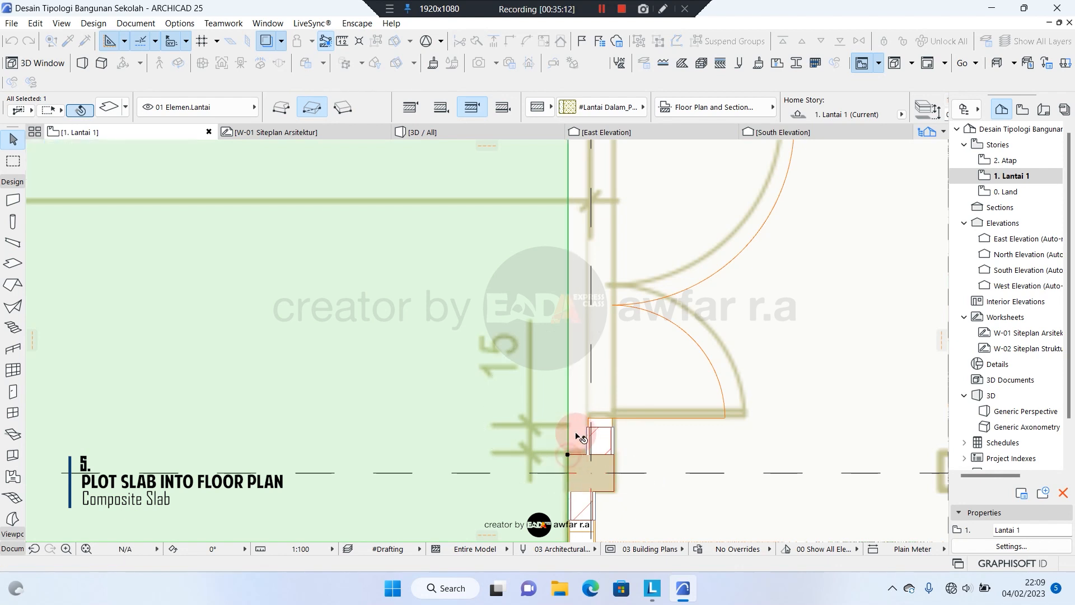
left_click(567, 404)
left_click(586, 454)
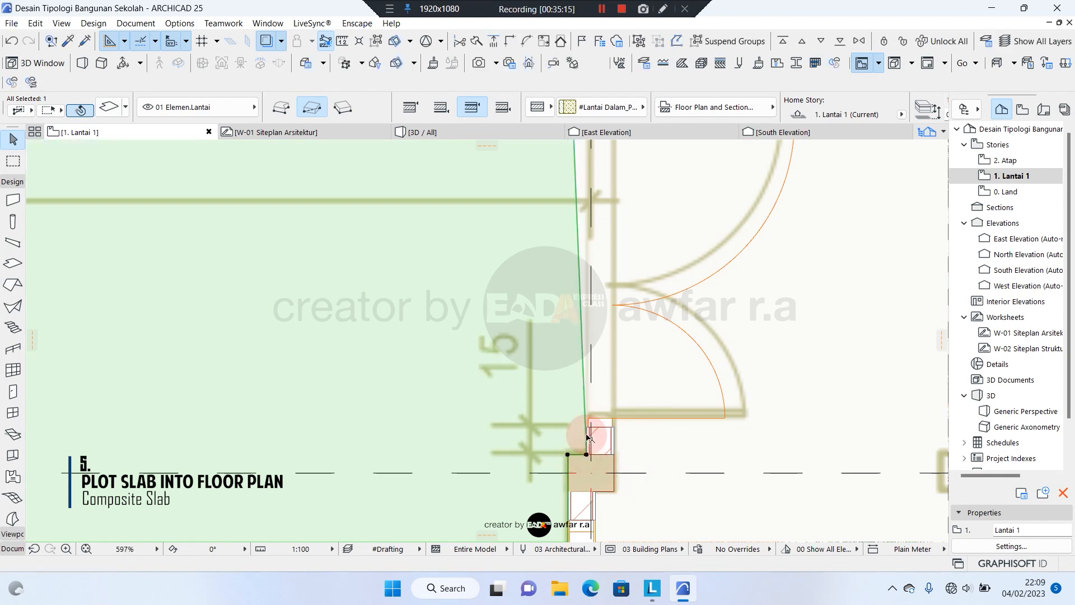
- Insert slab nodes at the inner and outer corners of the wall end beside the door opening near grid 6
left_click(584, 401)
scroll(592, 429, "up", 4)
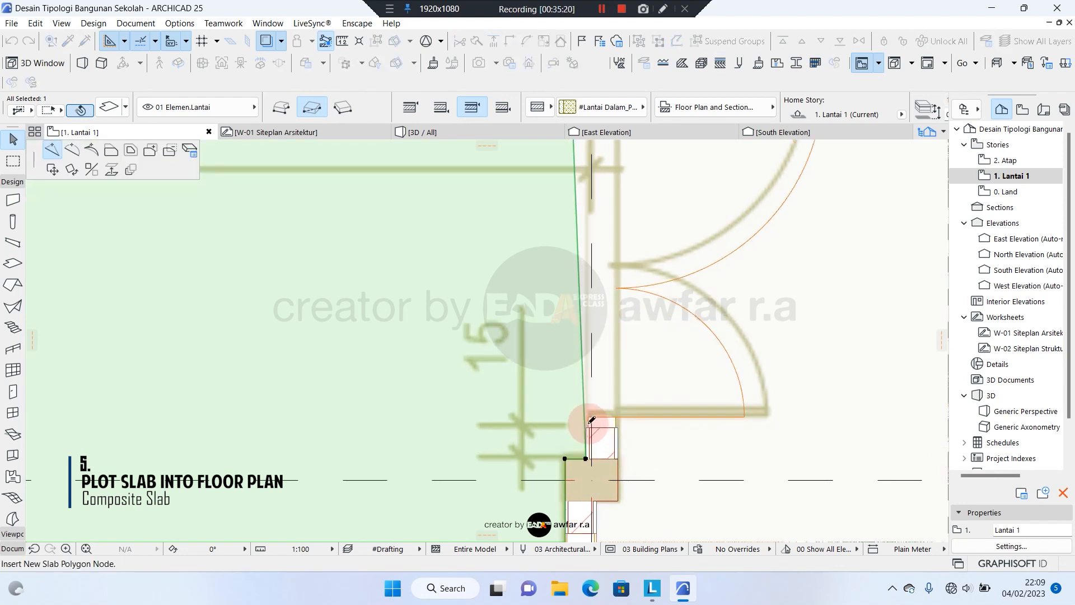
left_click(583, 428)
left_click(586, 392)
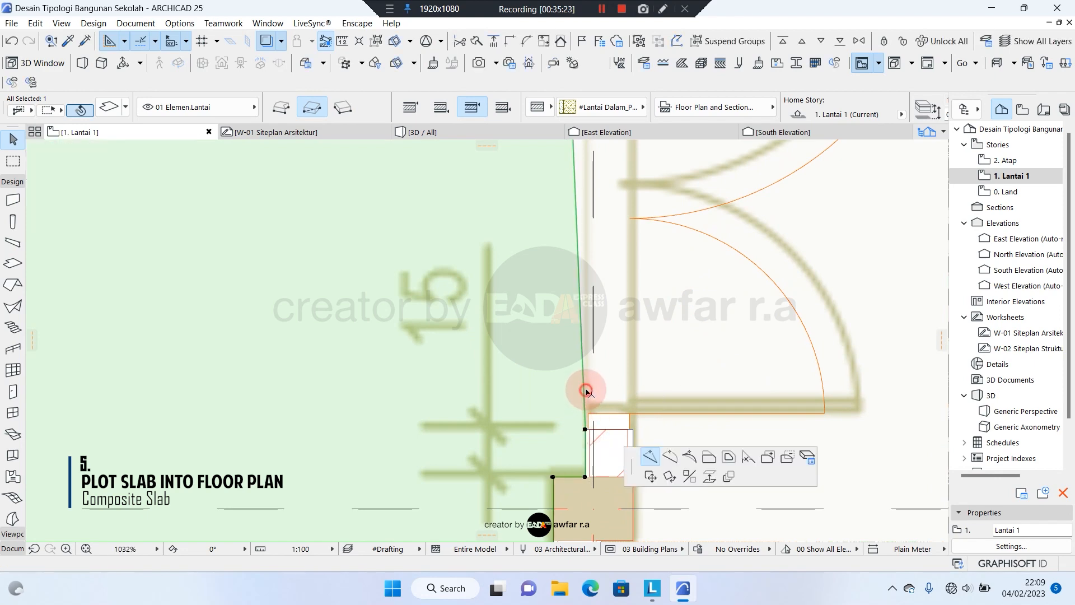
left_click(633, 430)
- Insert slab nodes at the outer and inner corners of the wall end on the grid 5 side of the door opening
scroll(607, 448, "down", 4)
scroll(595, 213, "up", 3)
middle_click_drag(594, 213, 605, 331)
left_click(609, 334)
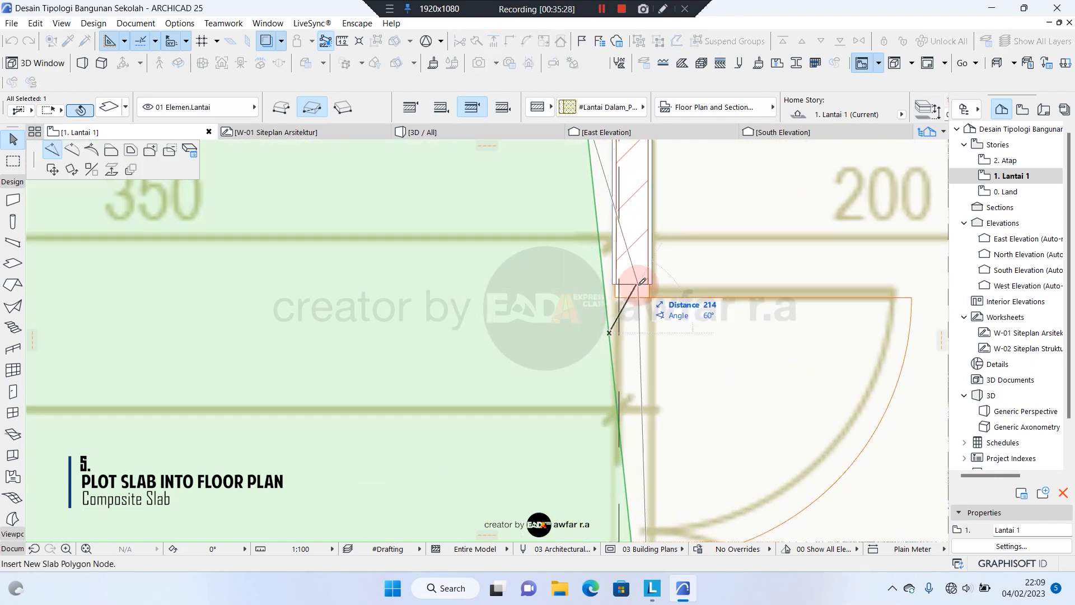
left_click(651, 283)
left_click(608, 178)
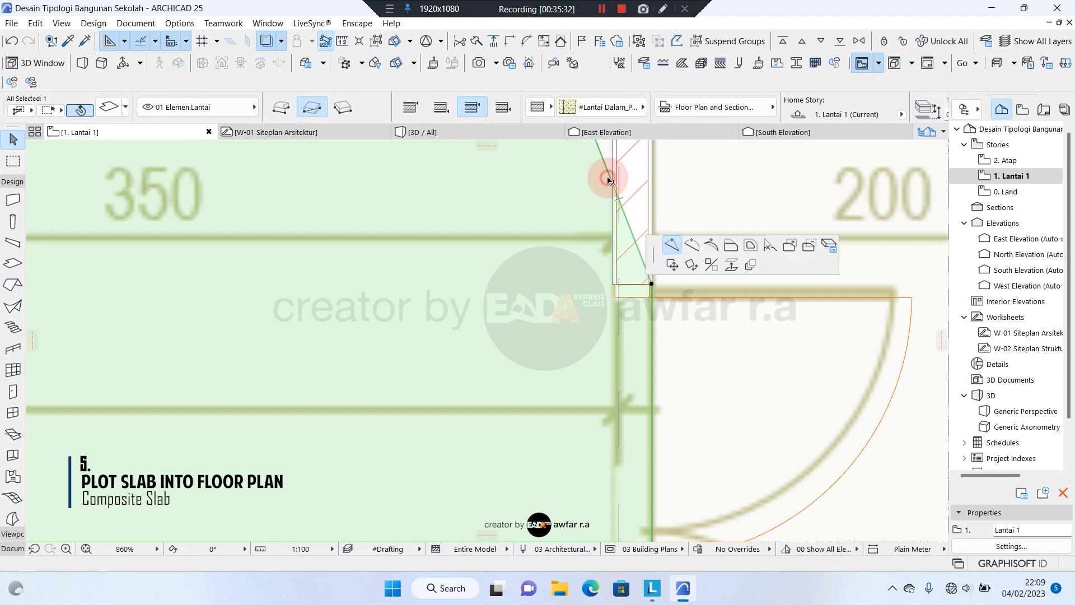
left_click(612, 283)
- Insert slab nodes around the inner corner of the grid 5 column to follow the column and wall faces, and deselect the slab
middle_click_drag(565, 178, 595, 358)
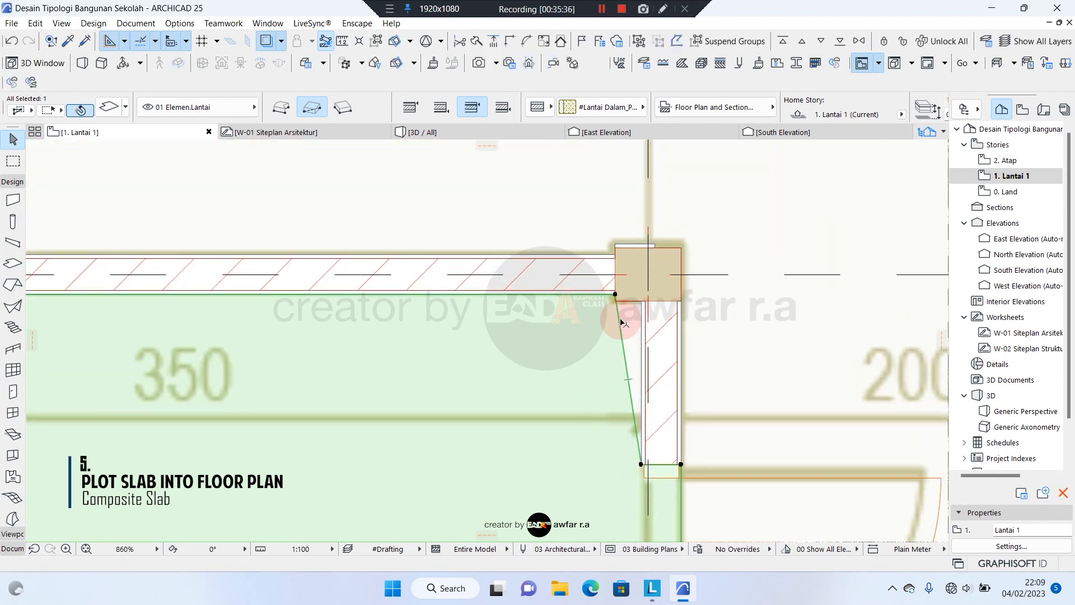
left_click(621, 324)
scroll(641, 300, "up", 2)
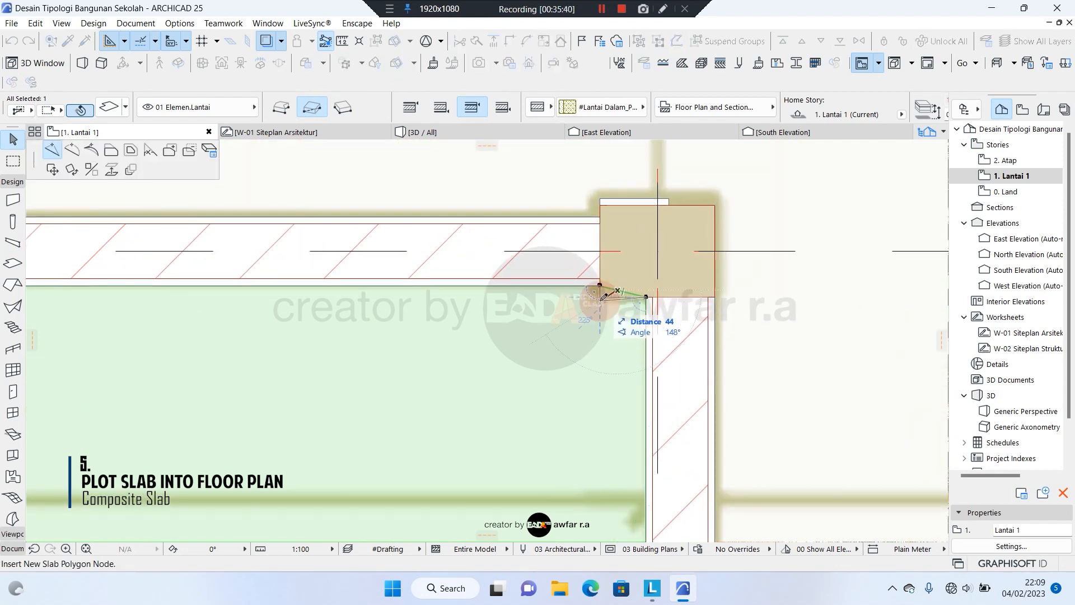
left_click(602, 295)
scroll(638, 325, "up", 5)
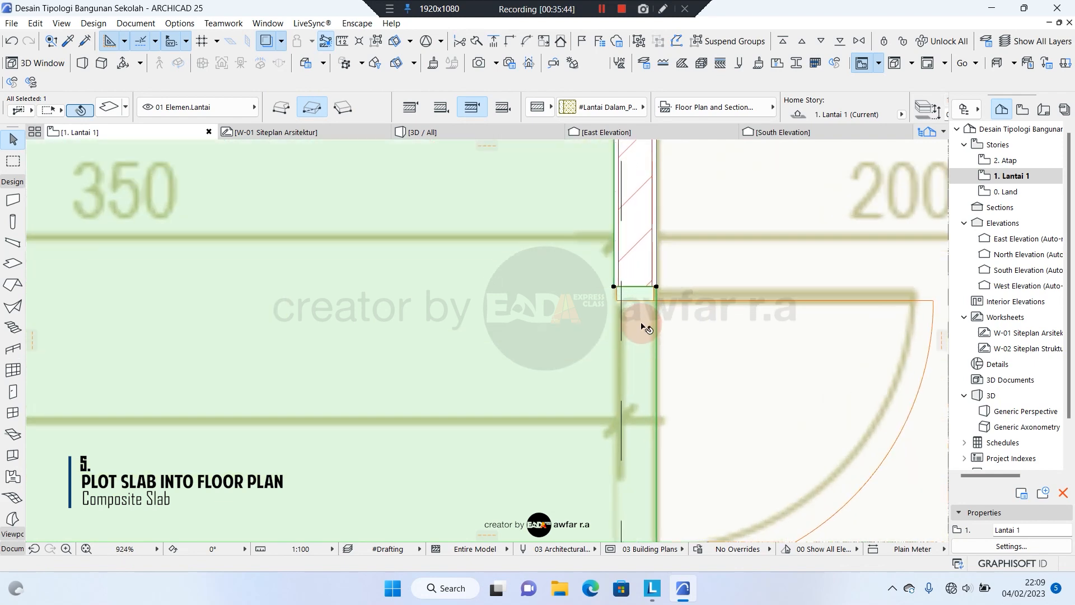
scroll(641, 325, "down", 10)
key("Escape")
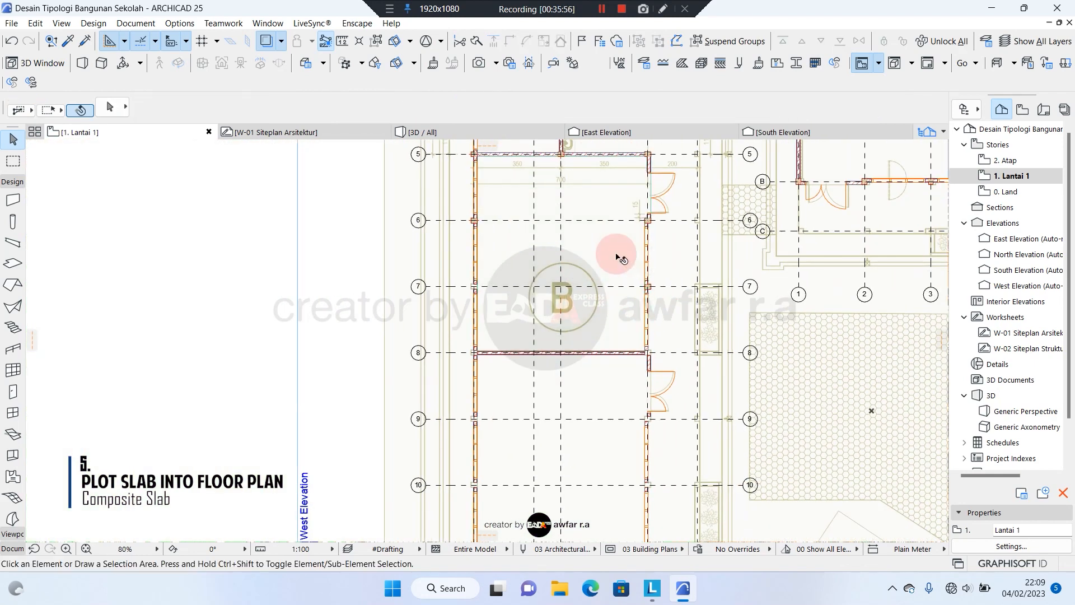
- Copy the fitted slab 8000 mm straight down from building B's room into the adjoining room below grid line 8
left_click(619, 258)
scroll(610, 334, "up", 3)
middle_click_drag(605, 344, 566, 335)
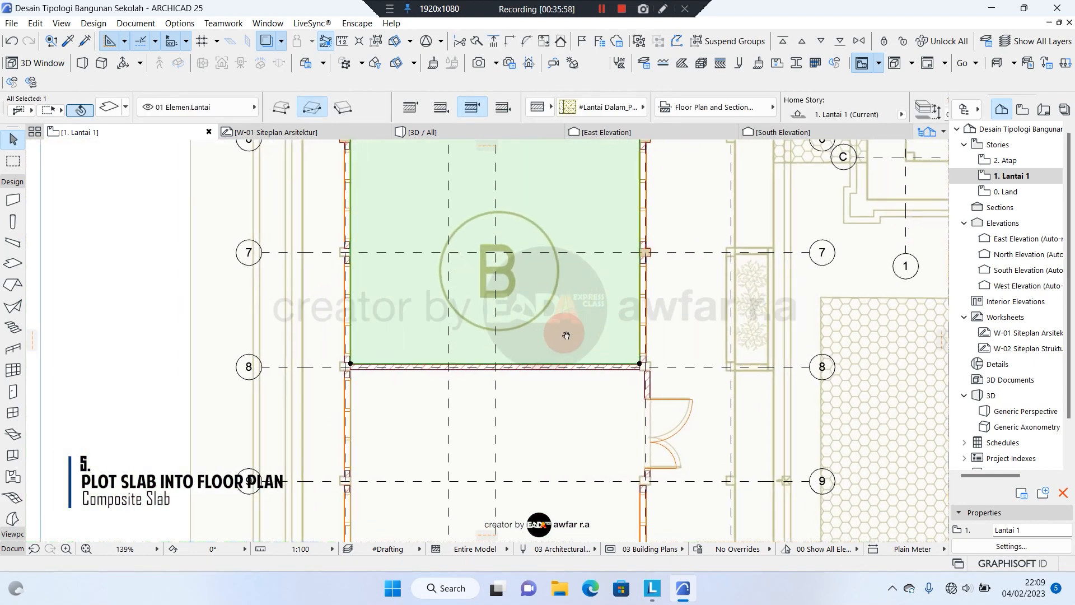
scroll(613, 370, "up", 3)
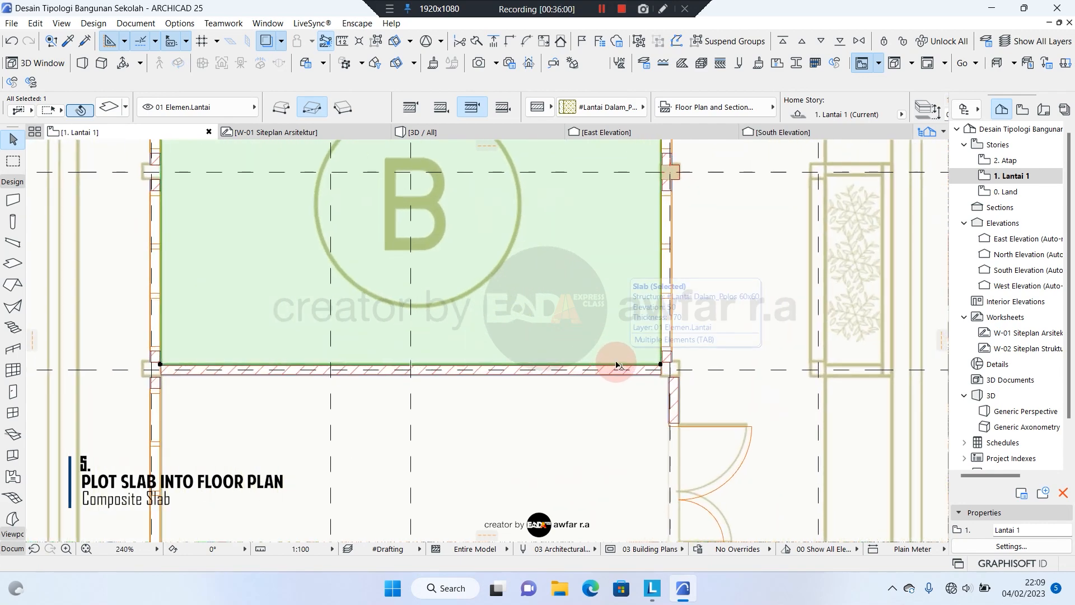
left_click(618, 364)
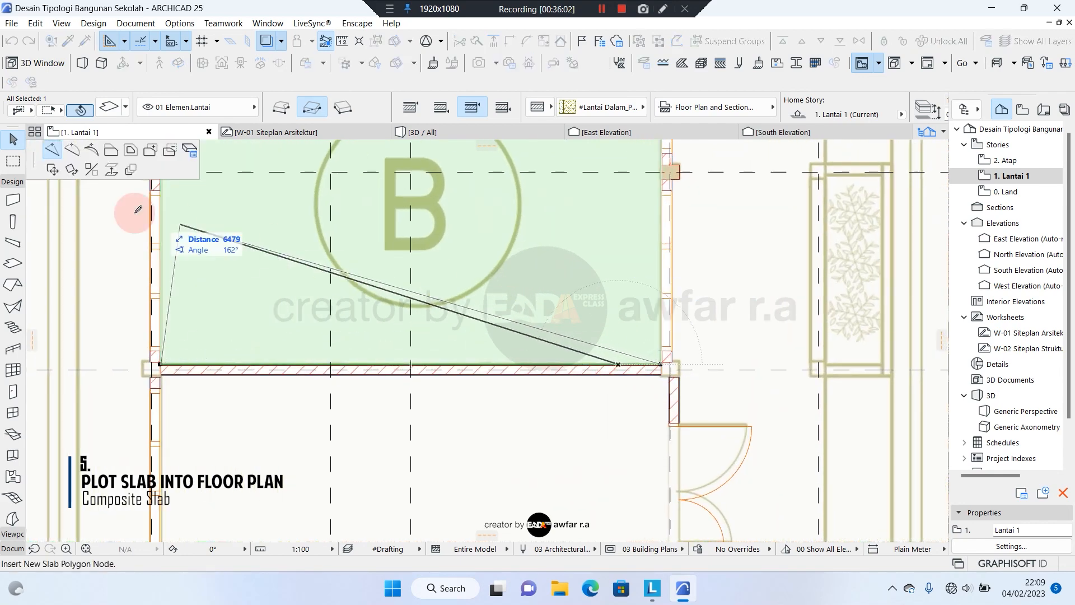
left_click(53, 171)
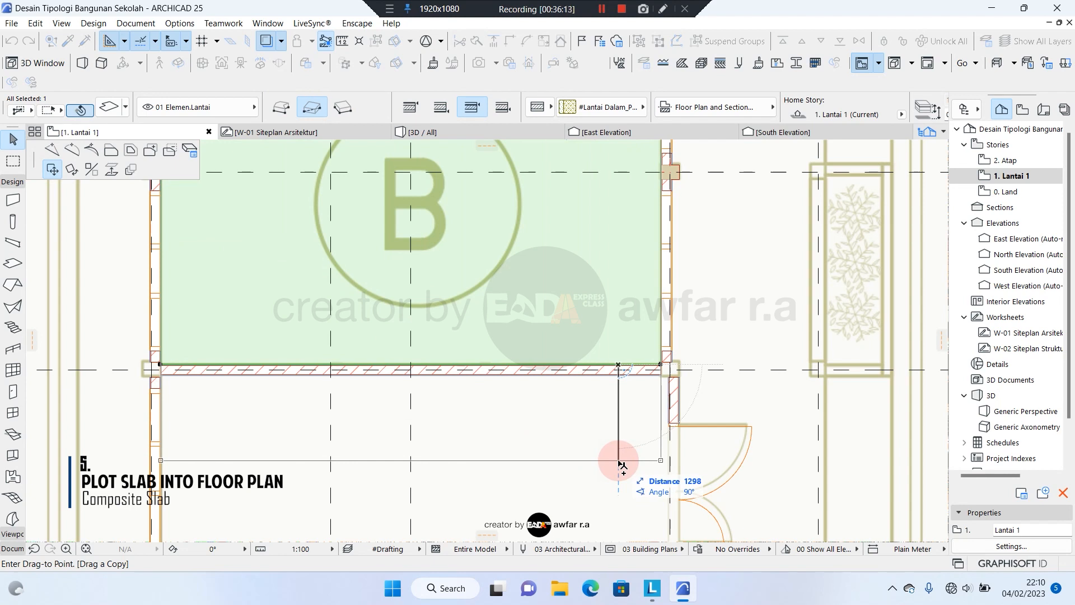
type("8000")
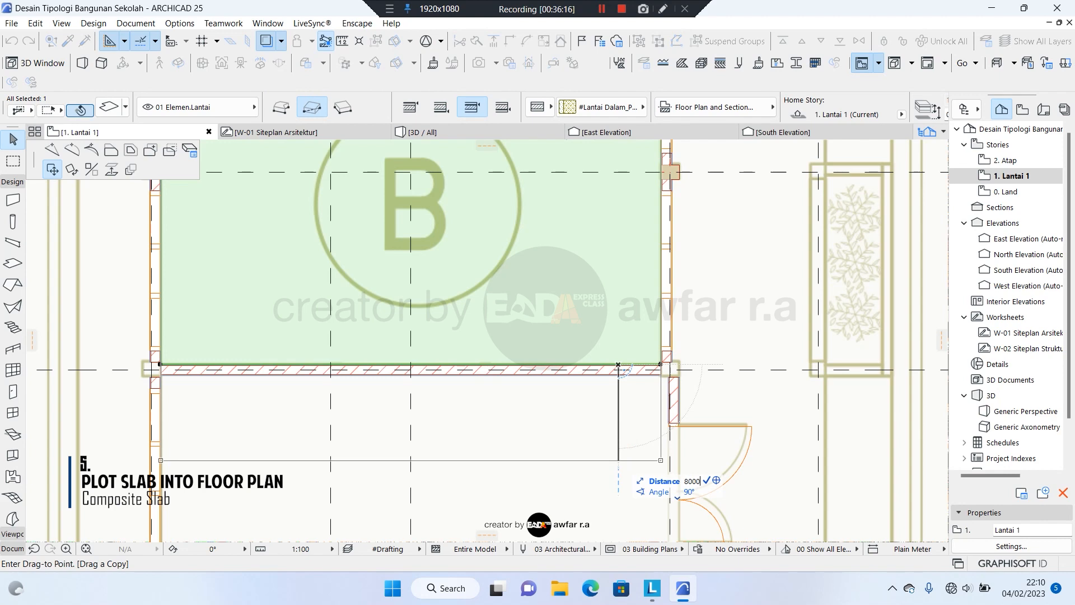
key("Return")
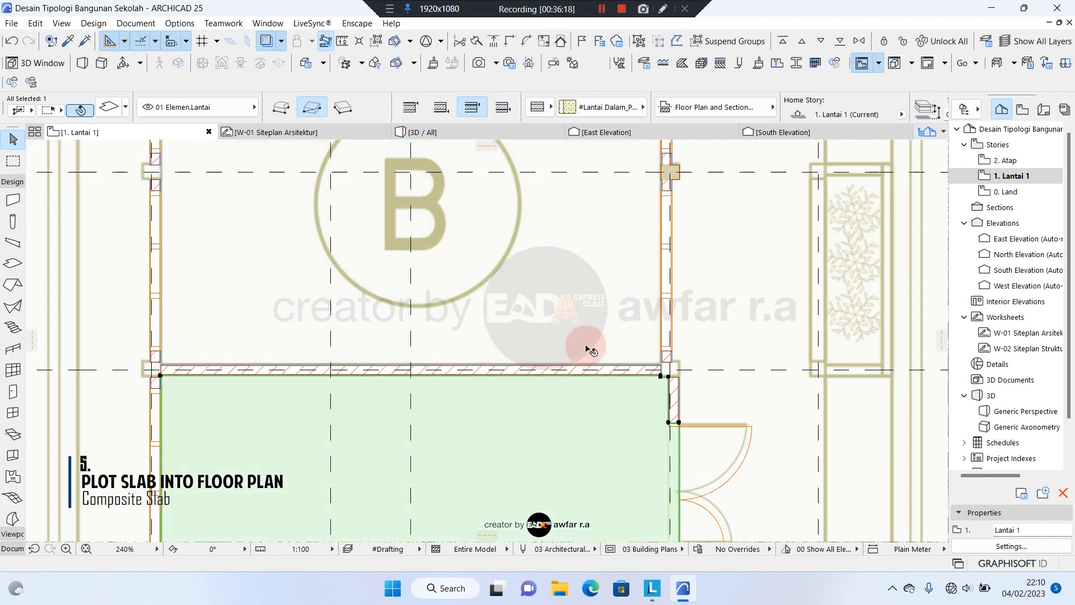
scroll(588, 347, "down", 2)
middle_click_drag(631, 474, 627, 420)
key("Escape")
left_click(614, 384)
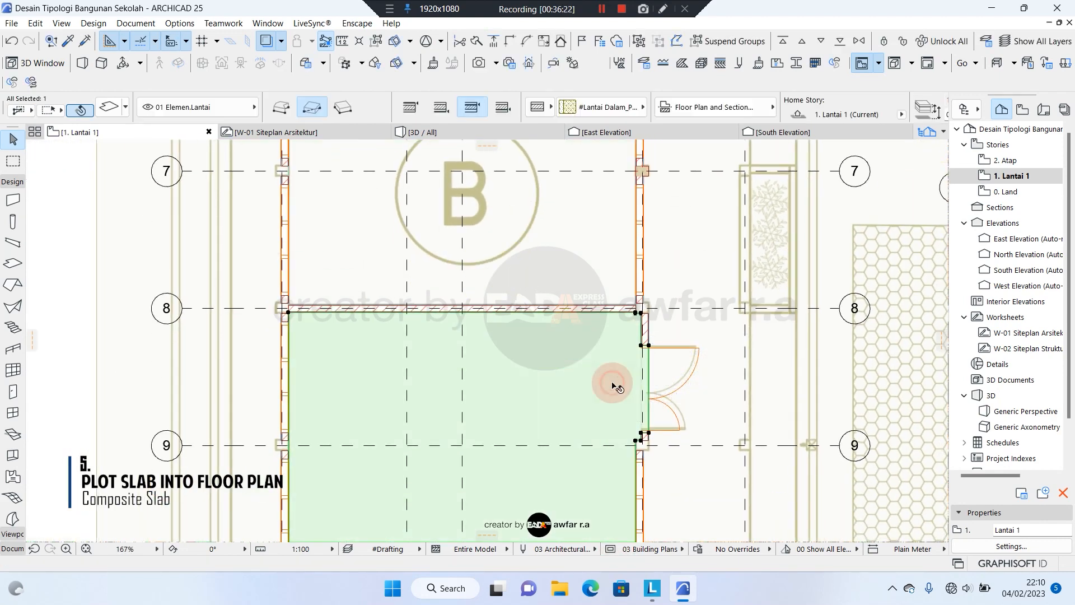
- Pick up the settings of building B's finished slab for drawing a new slab in building A
key("Escape")
middle_click_drag(593, 220, 586, 301)
scroll(525, 356, "down", 2)
middle_click_drag(526, 356, 489, 475)
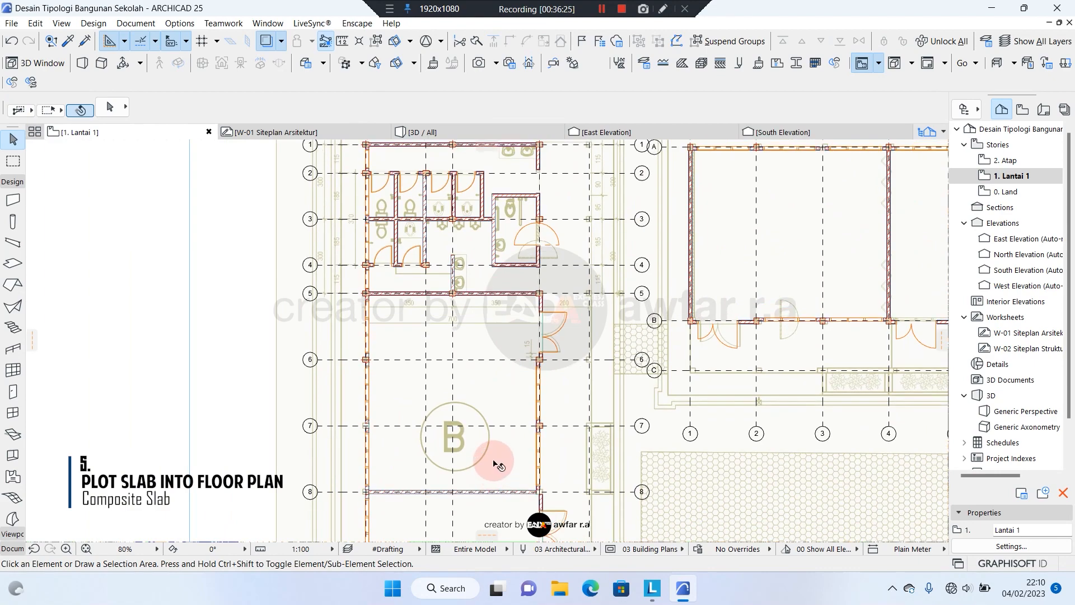
middle_click_drag(588, 348, 473, 327)
scroll(542, 291, "up", 1)
scroll(496, 259, "up", 1)
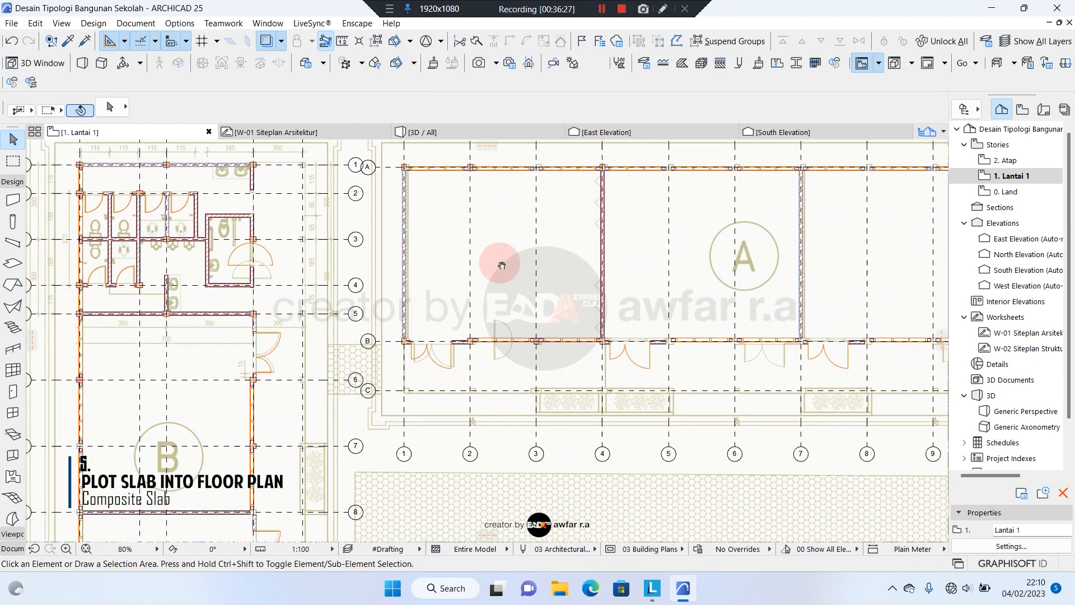
middle_click_drag(497, 259, 422, 237)
scroll(315, 268, "up", 1)
scroll(325, 276, "down", 1)
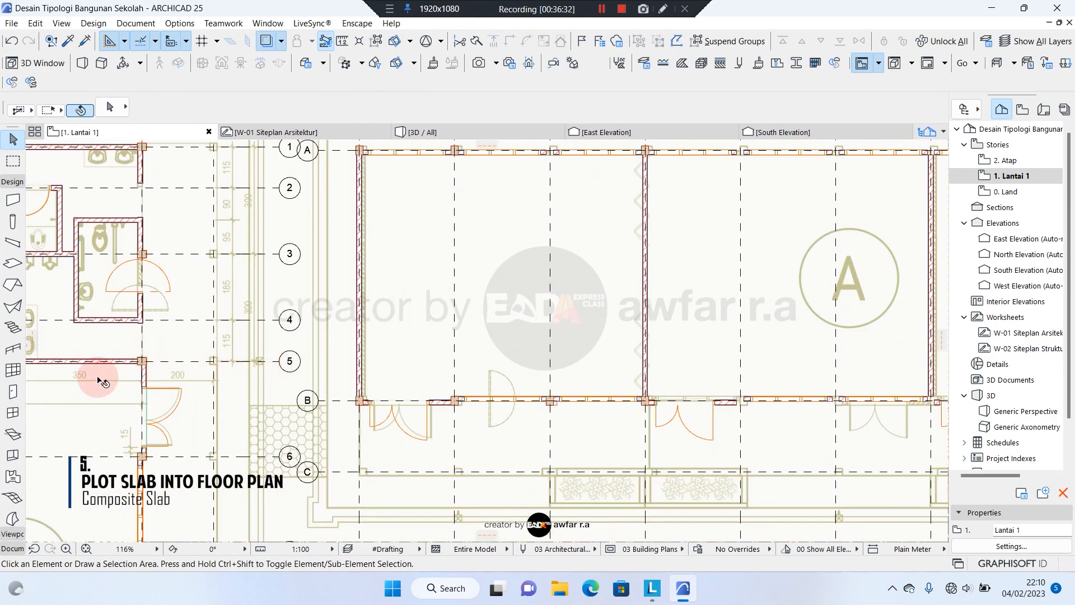
left_click(98, 417, "alt")
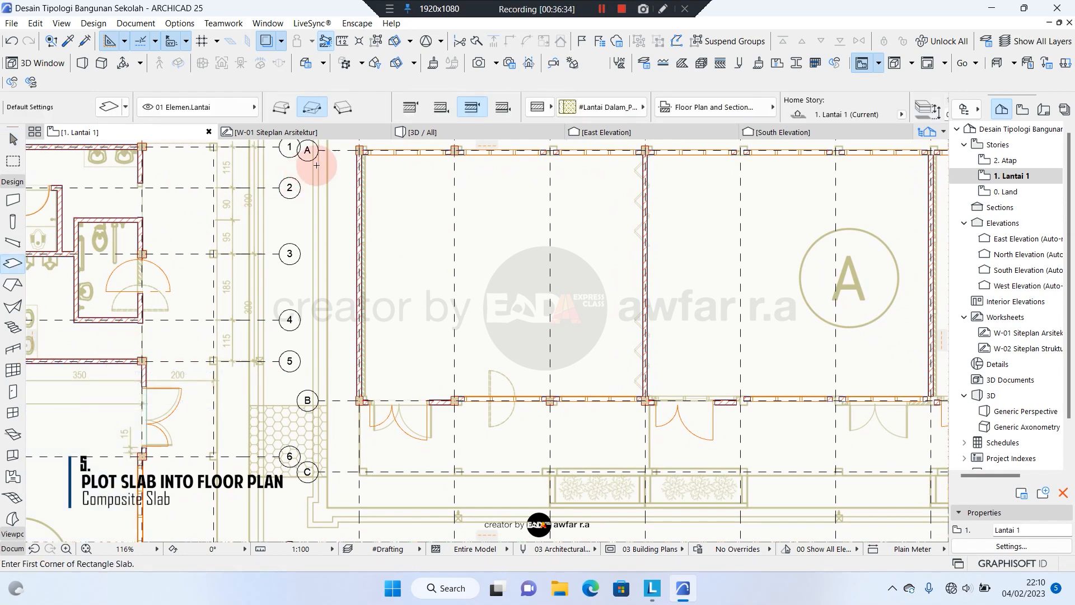
- Draw a rectangular slab between the inner wall faces of building A's room between grid lines 1 and 4
scroll(374, 159, "up", 5)
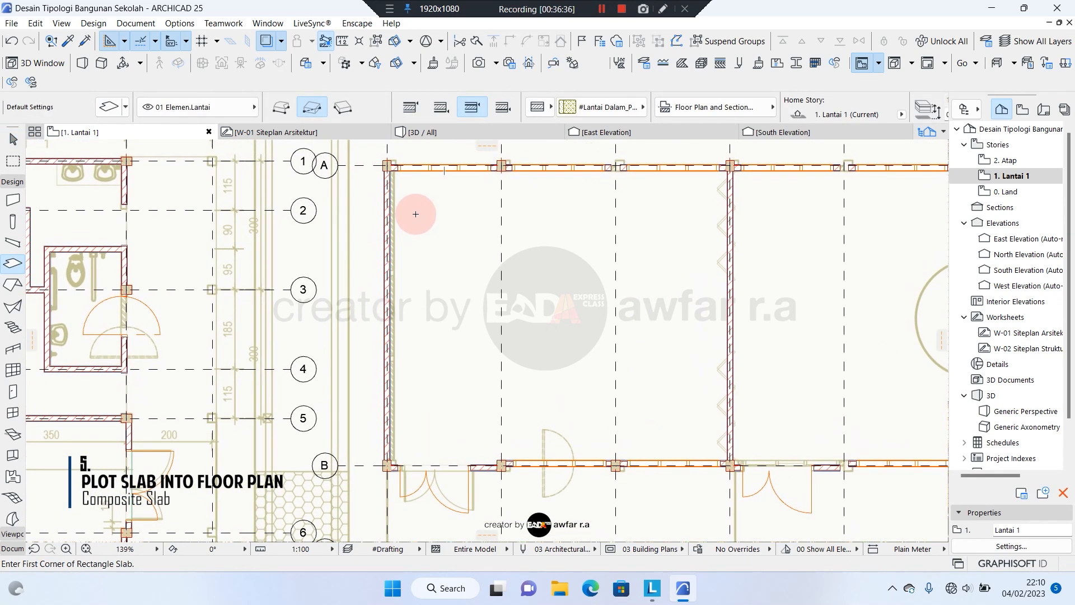
scroll(393, 175, "up", 7)
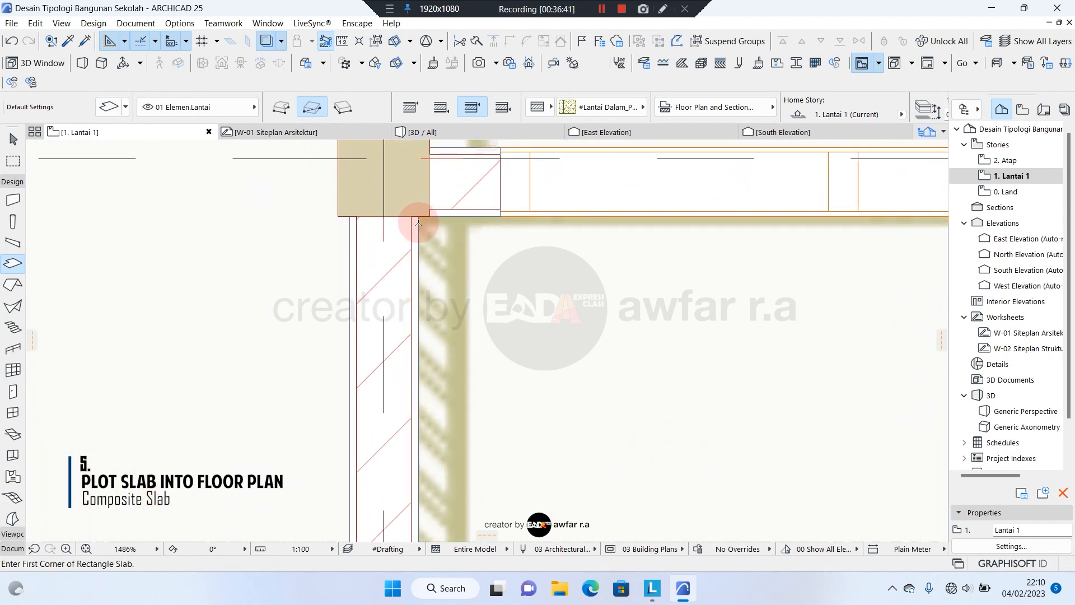
left_click(418, 213)
scroll(648, 365, "down", 8)
scroll(504, 306, "up", 4)
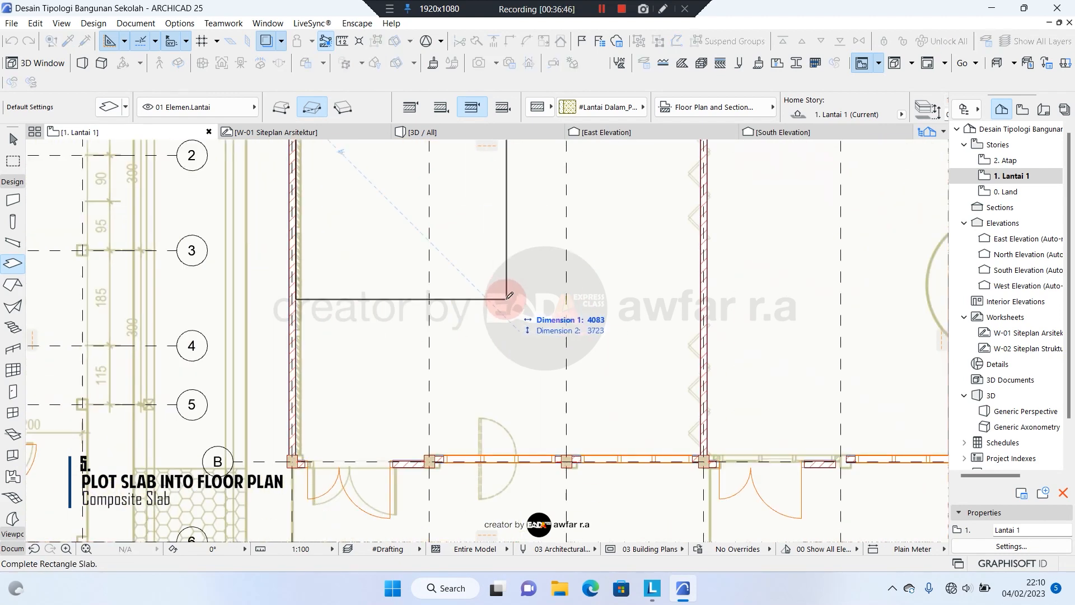
scroll(694, 434, "up", 6)
left_click(718, 453)
scroll(747, 370, "down", 6)
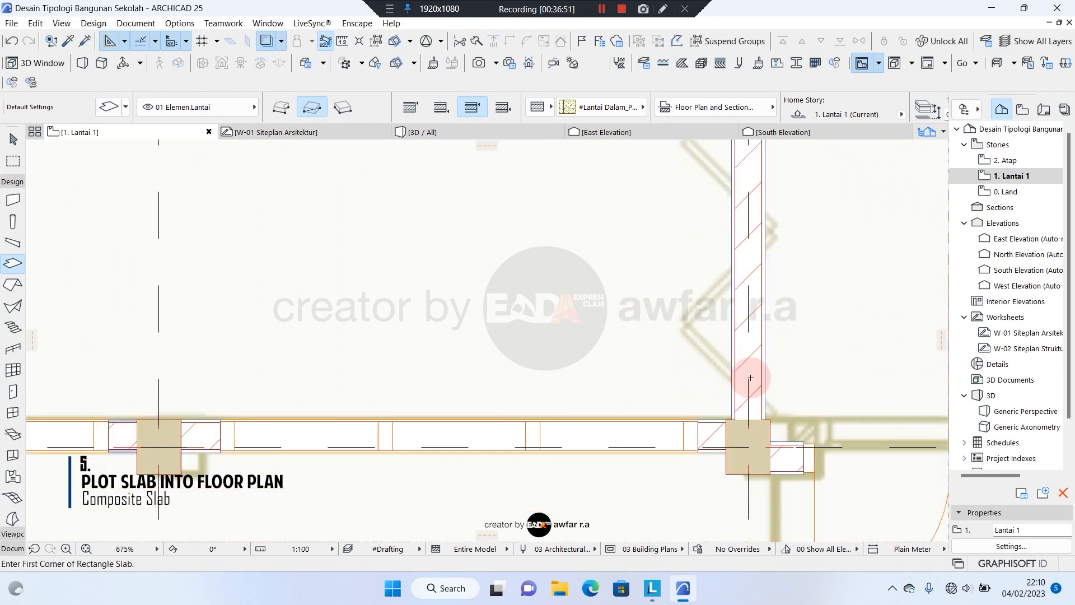
- Select the slab and insert edge nodes around the grid 1 column's inner corner and at both corners of the adjoining wall end beside the door
middle_click_drag(339, 370, 513, 365)
key("Escape")
left_click(348, 391)
scroll(348, 395, "up", 4)
scroll(343, 384, "up", 2)
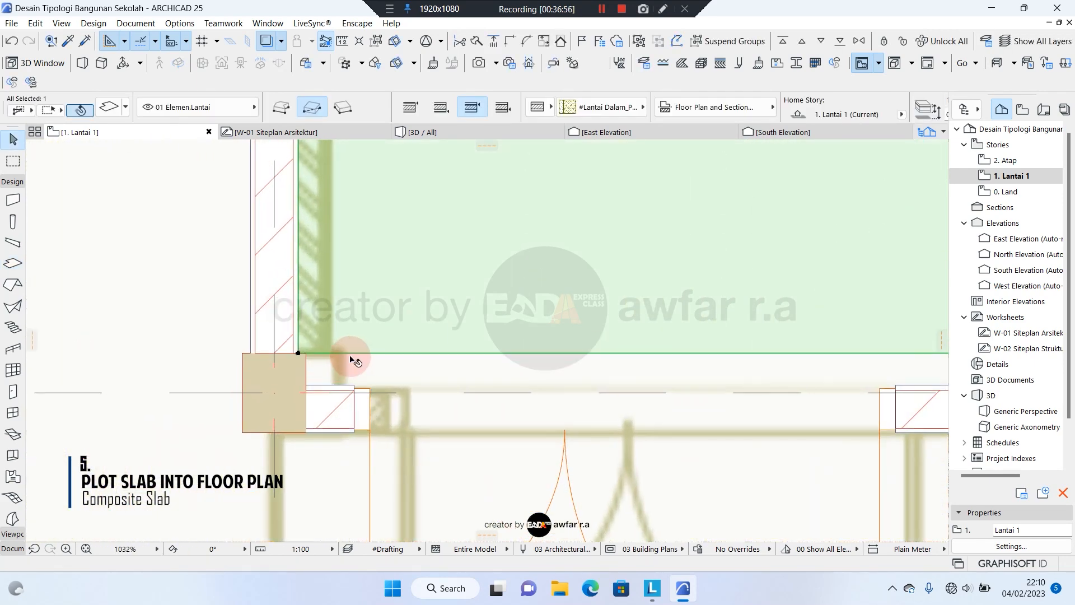
key("Escape")
left_click(358, 353)
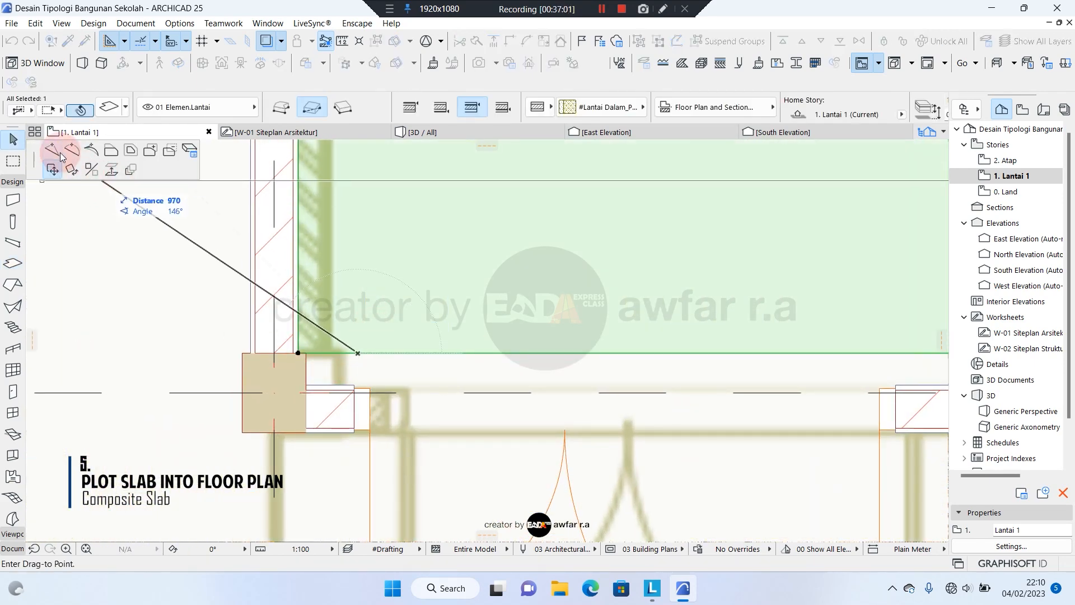
scroll(305, 363, "up", 2)
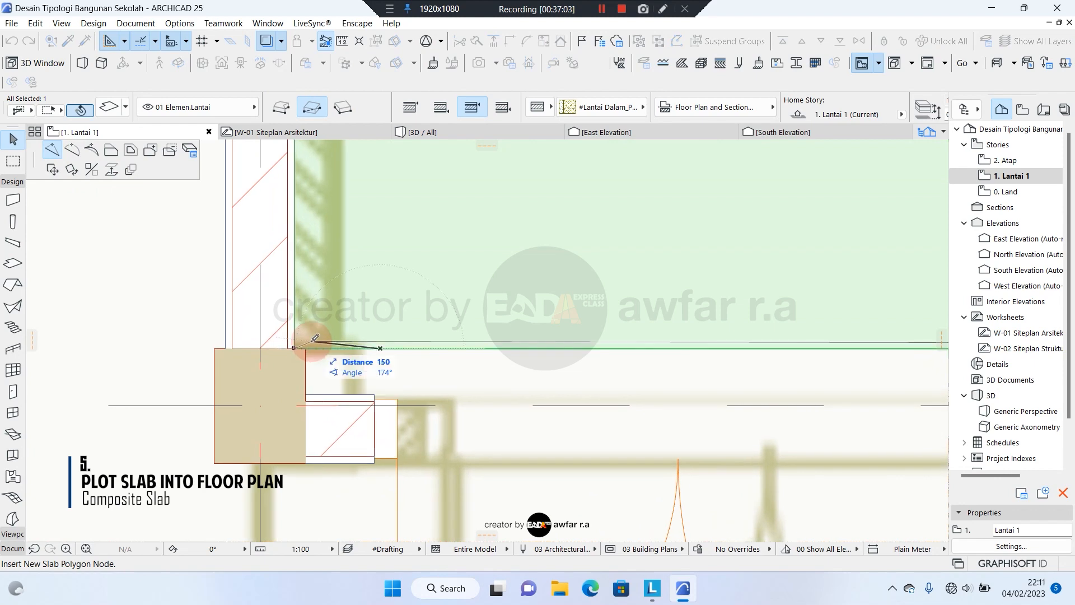
left_click(306, 394)
left_click(374, 394)
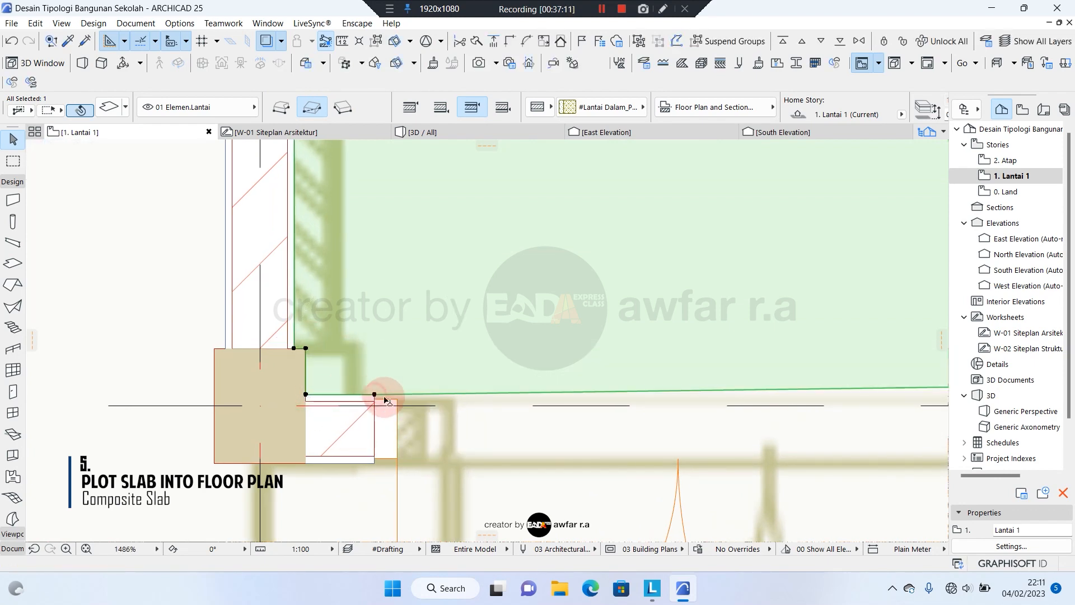
double_click(374, 462)
- Insert slab nodes at the outer and inner corners of the wall end on the grid 2 side of the door opening
scroll(338, 320, "down", 6)
scroll(595, 413, "up", 6)
left_click(513, 308)
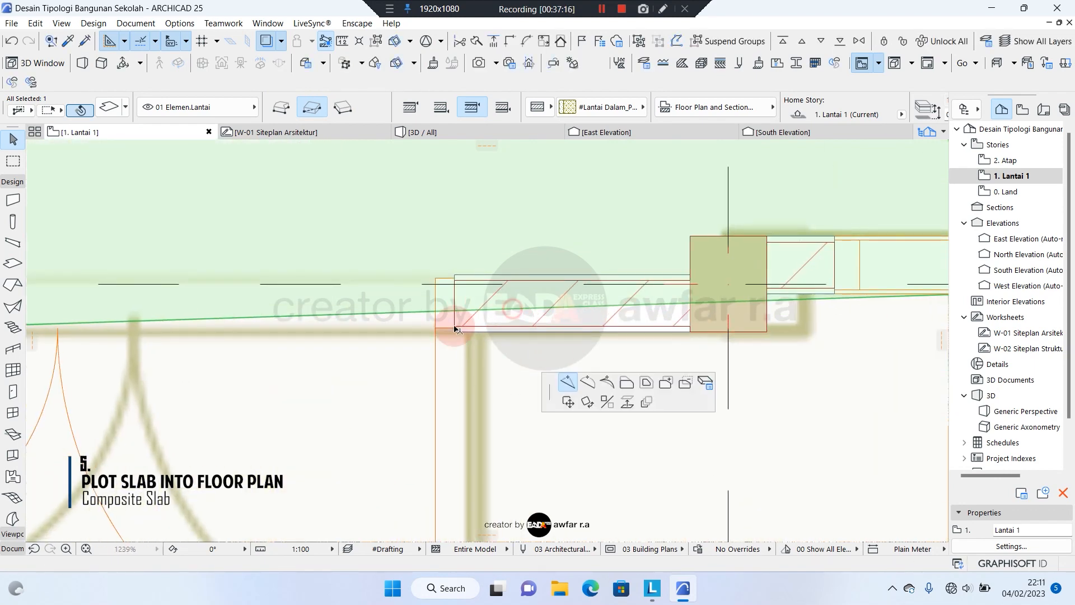
left_click(454, 331)
left_click(535, 330)
left_click(454, 275)
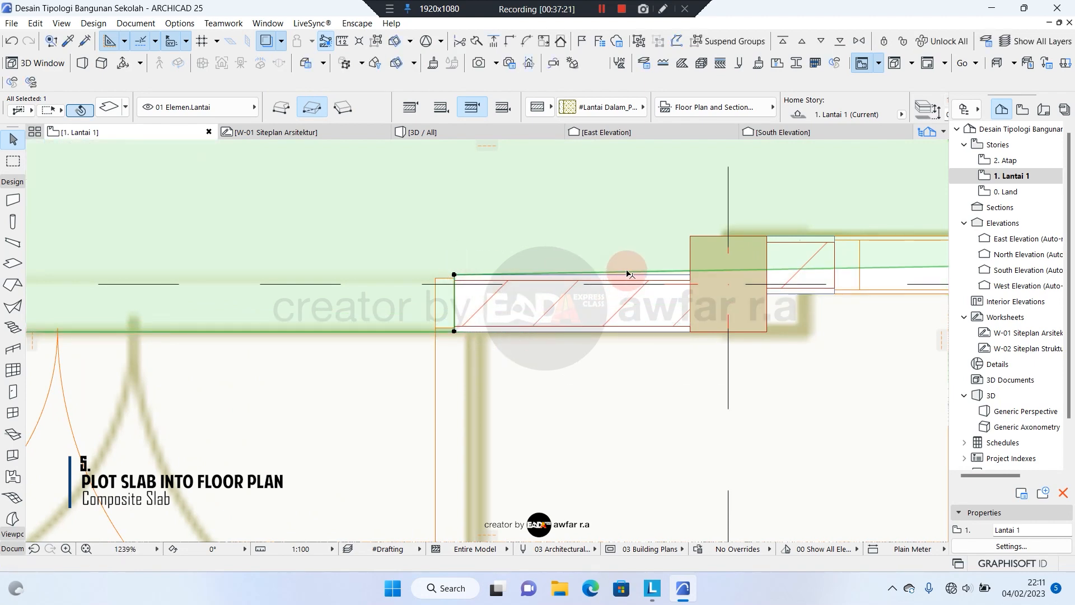
- Insert slab nodes where the wall's inner face meets the grid 2 column and at that column's inner corner
left_click(626, 271)
scroll(691, 273, "up", 2)
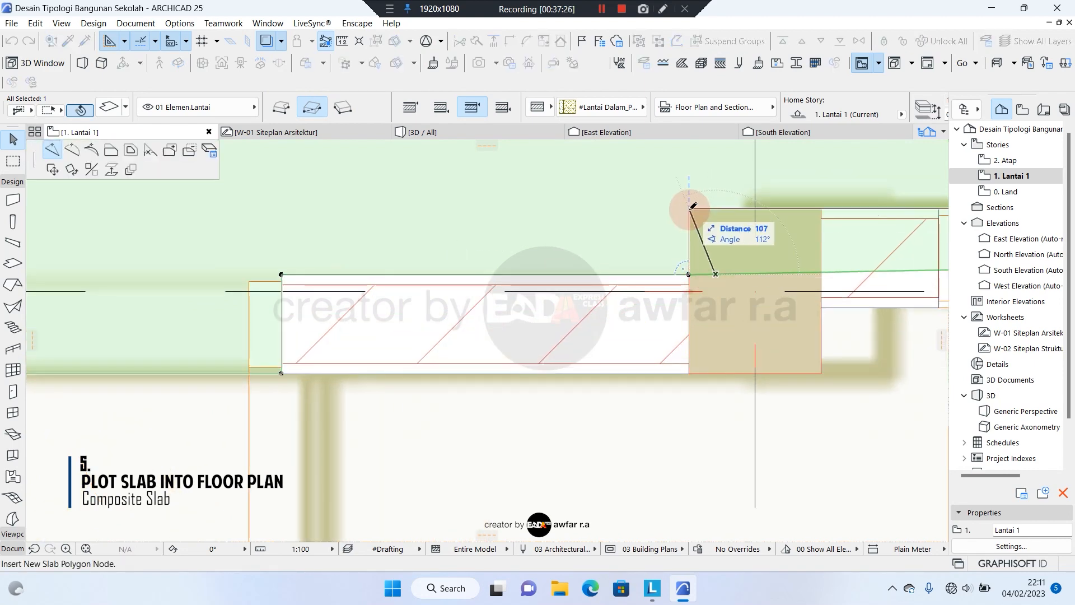
scroll(648, 293, "down", 6)
scroll(681, 339, "up", 7)
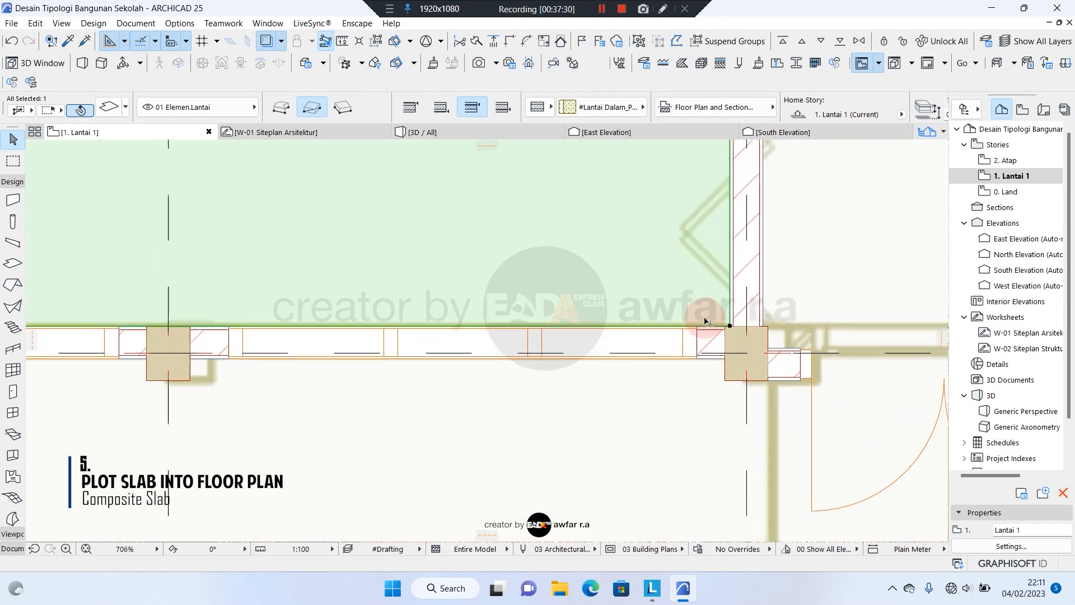
scroll(759, 317, "down", 5)
scroll(757, 315, "down", 3)
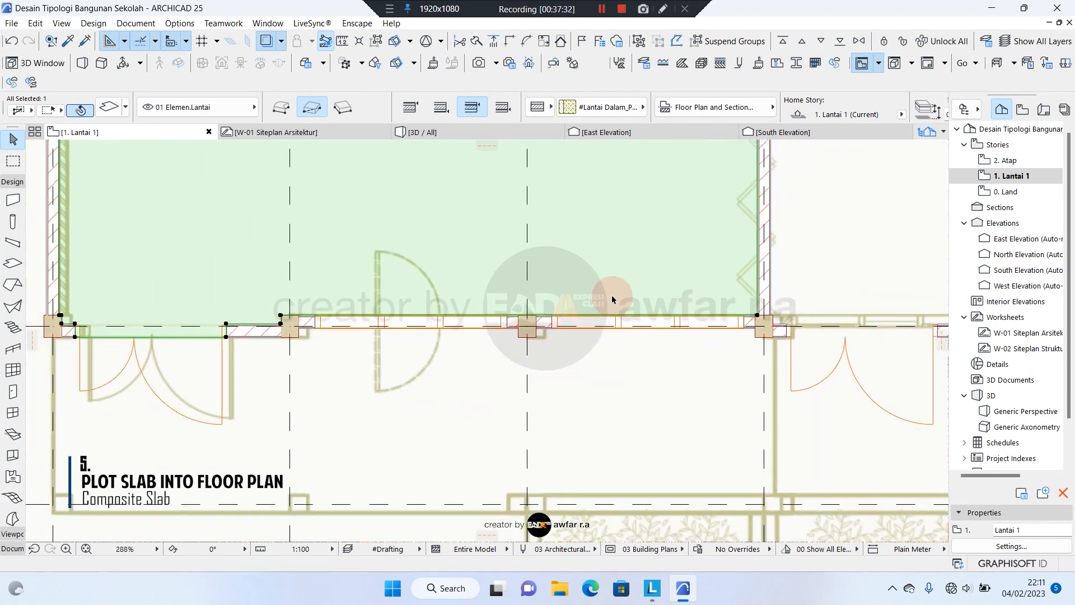
- Copy the fitted slab horizontally into building A's adjoining room between grid lines 4 and 7
middle_click_drag(597, 308, 624, 362)
left_click(625, 282)
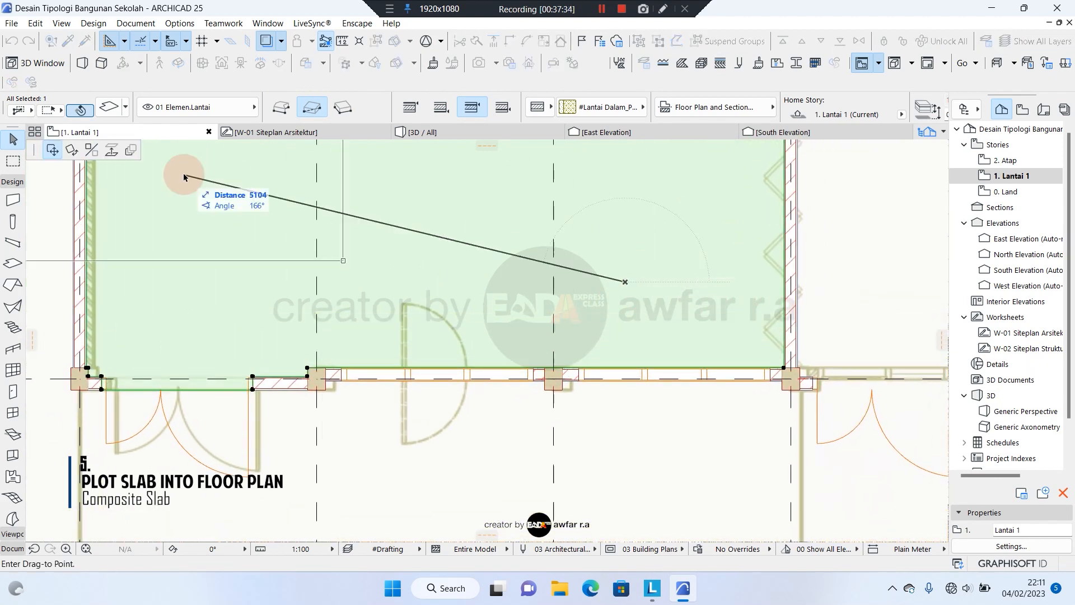
left_click(854, 281)
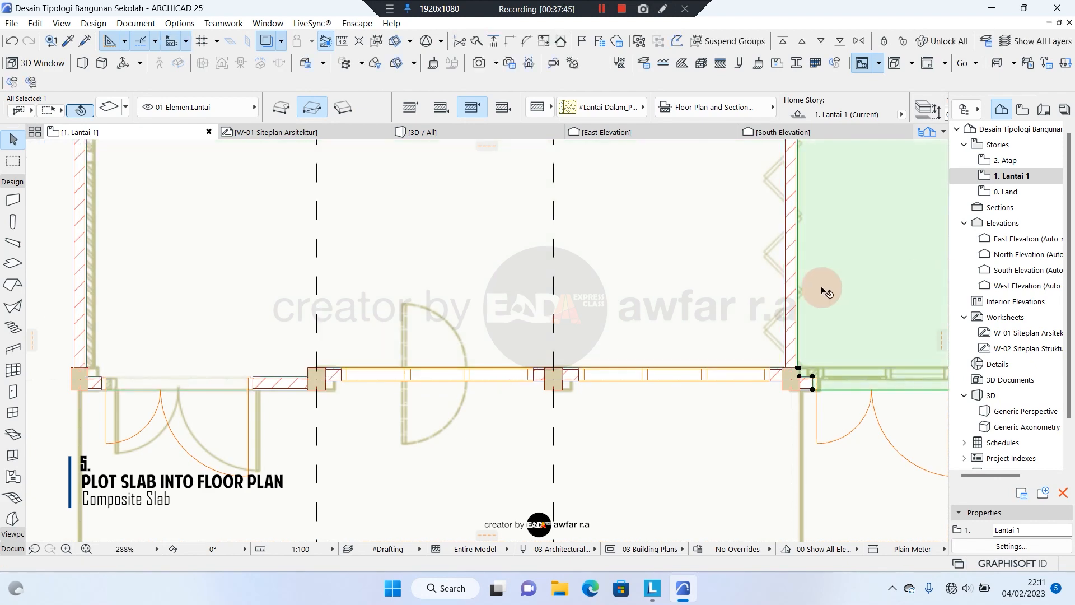
scroll(636, 336, "down", 2)
scroll(547, 281, "down", 2)
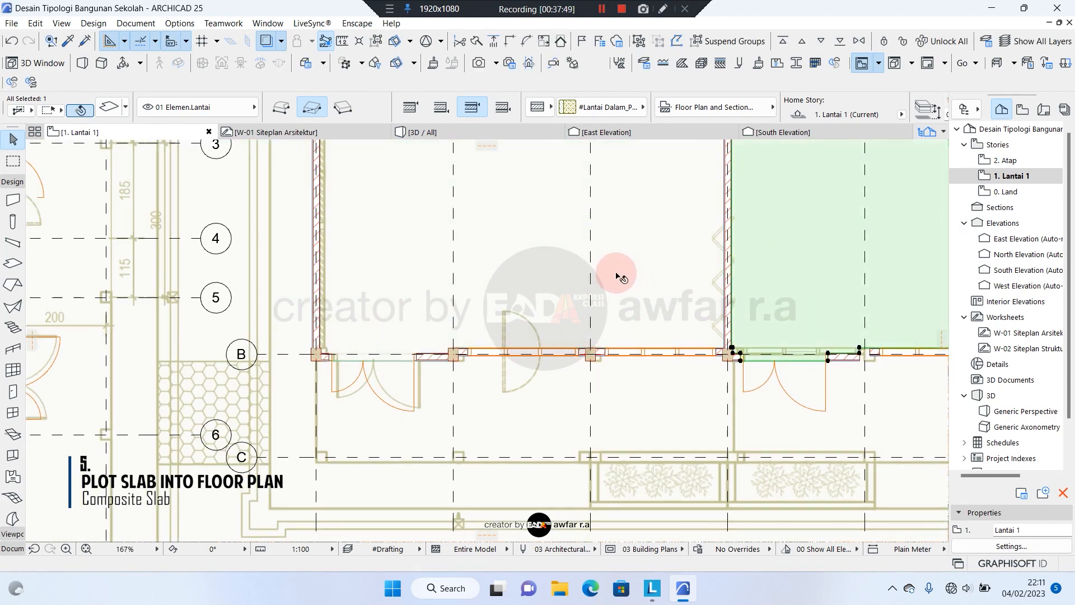
scroll(278, 296, "down", 3)
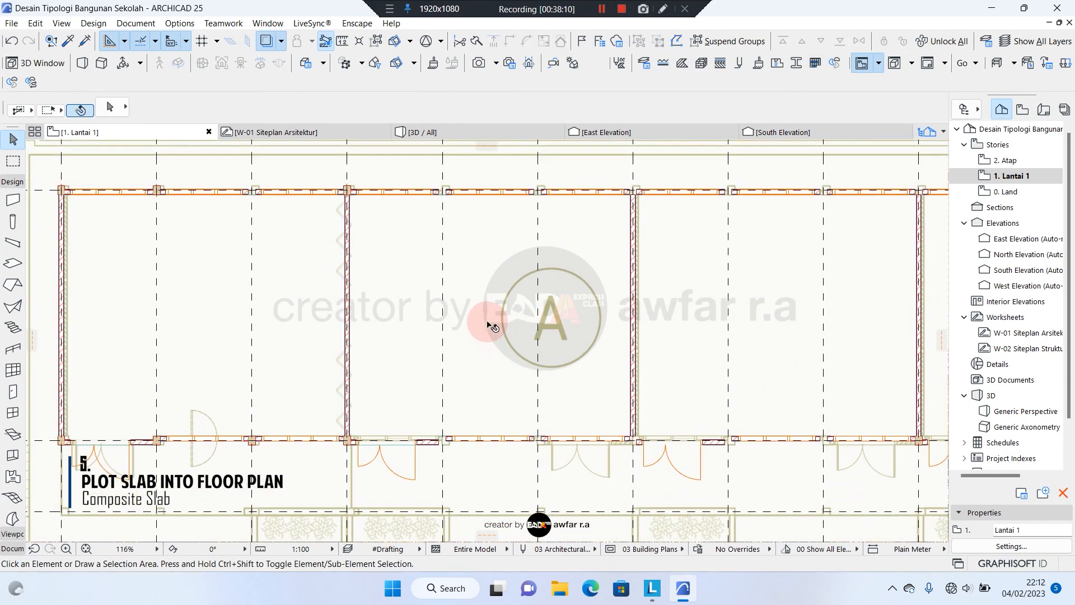
- Copy both fitted room slabs 16000 horizontally at 0° into building A's two remaining rooms between grid lines 7 and 13
left_click(487, 322)
left_click(283, 297, "shift")
scroll(314, 294, "down", 1)
key("ctrl+d")
left_click(314, 291)
middle_click_drag(700, 279, 517, 272)
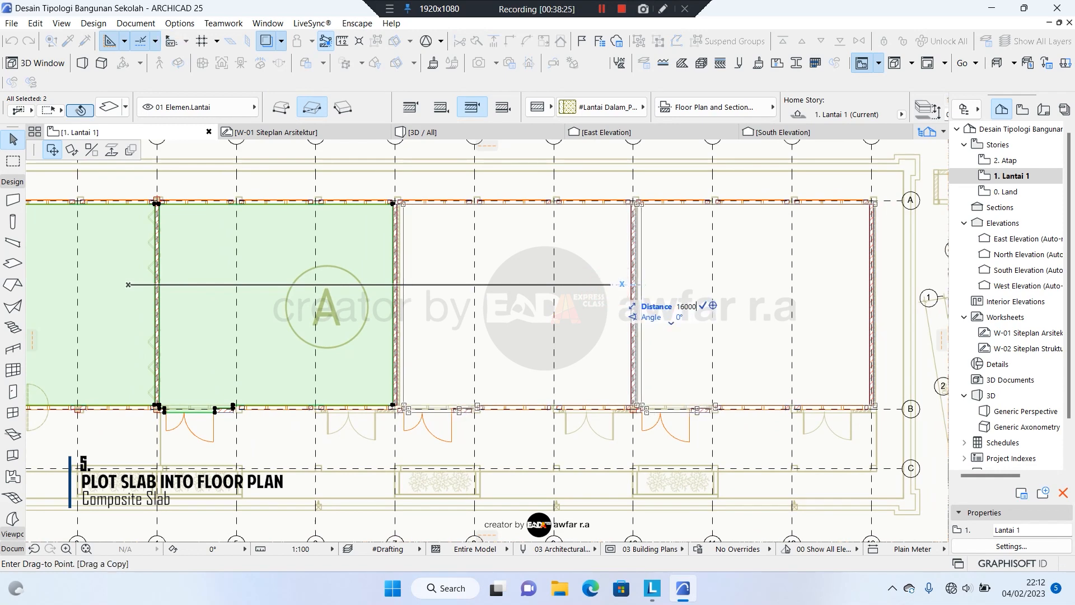
key("Return")
scroll(607, 283, "down", 1)
middle_click_drag(606, 283, 638, 283)
left_click(638, 281)
left_click(433, 243)
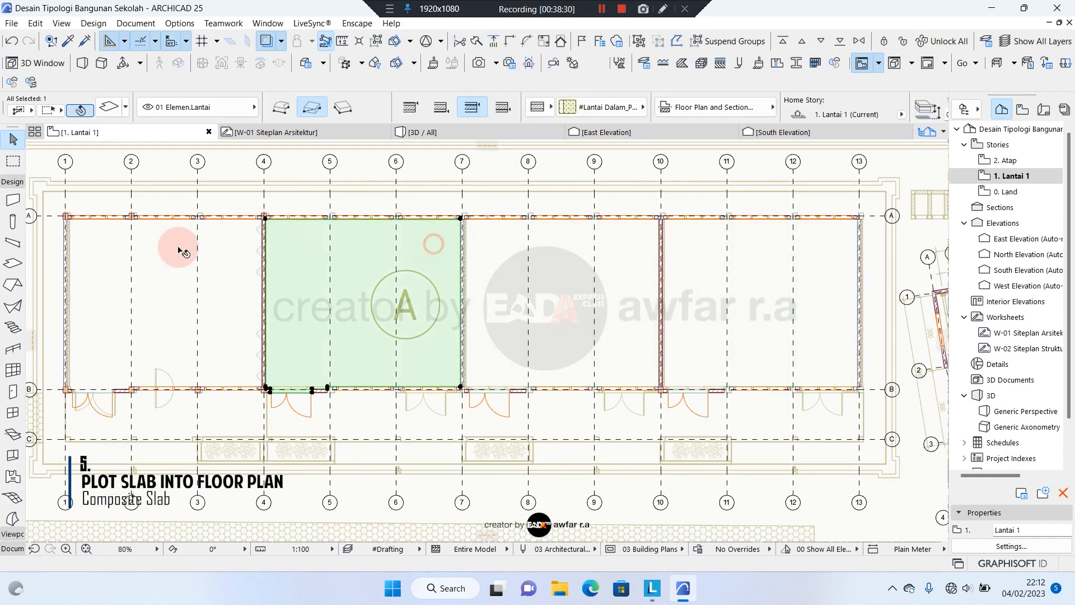
left_click(178, 251)
scroll(241, 249, "down", 4)
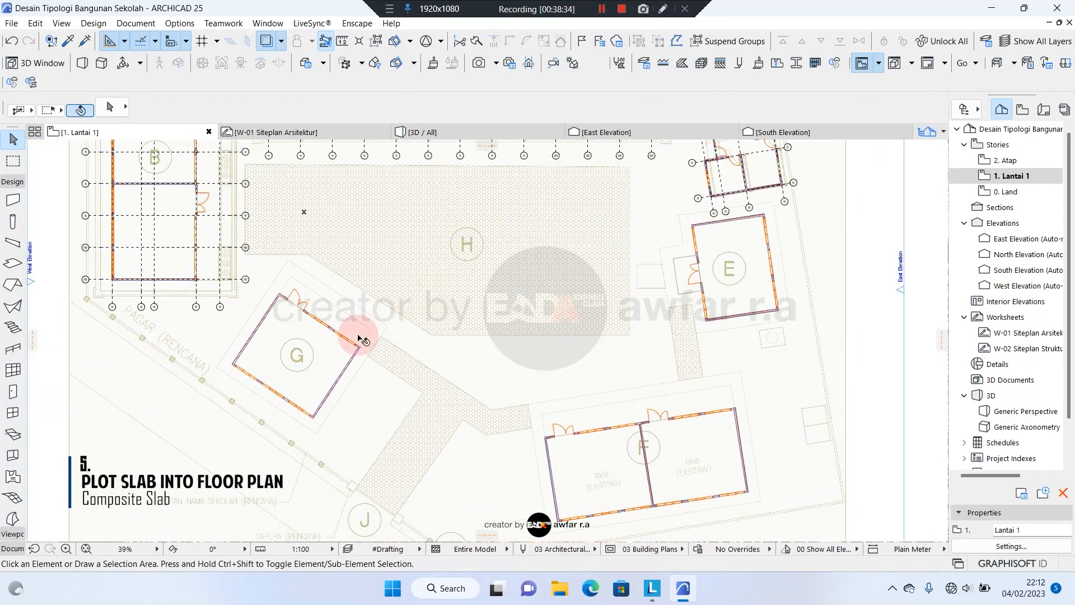
scroll(252, 352, "up", 5)
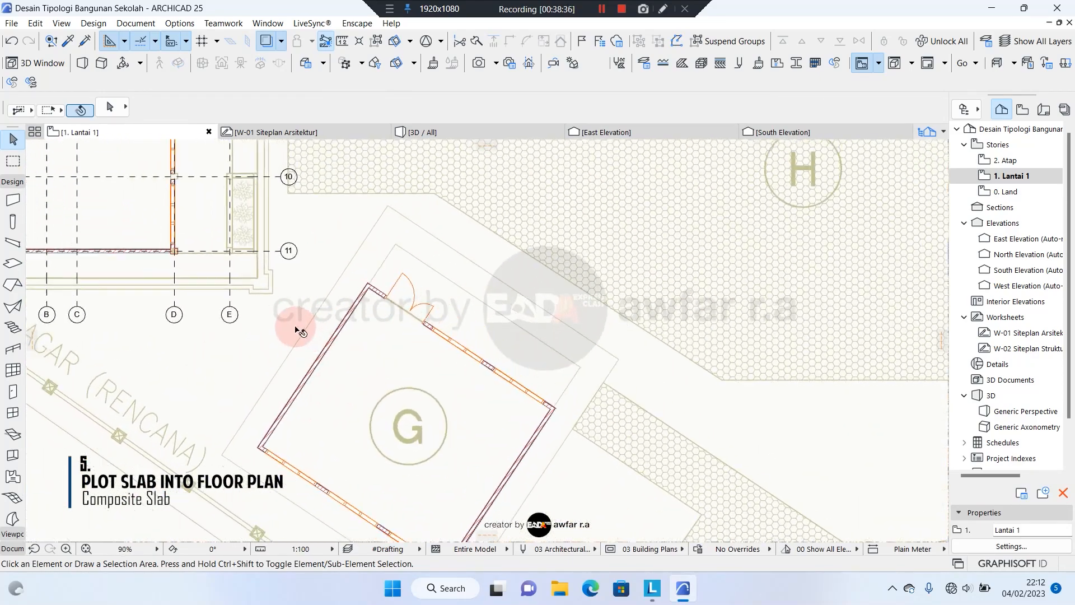
scroll(296, 329, "down", 1)
left_click(163, 212, "alt")
scroll(307, 431, "up", 12)
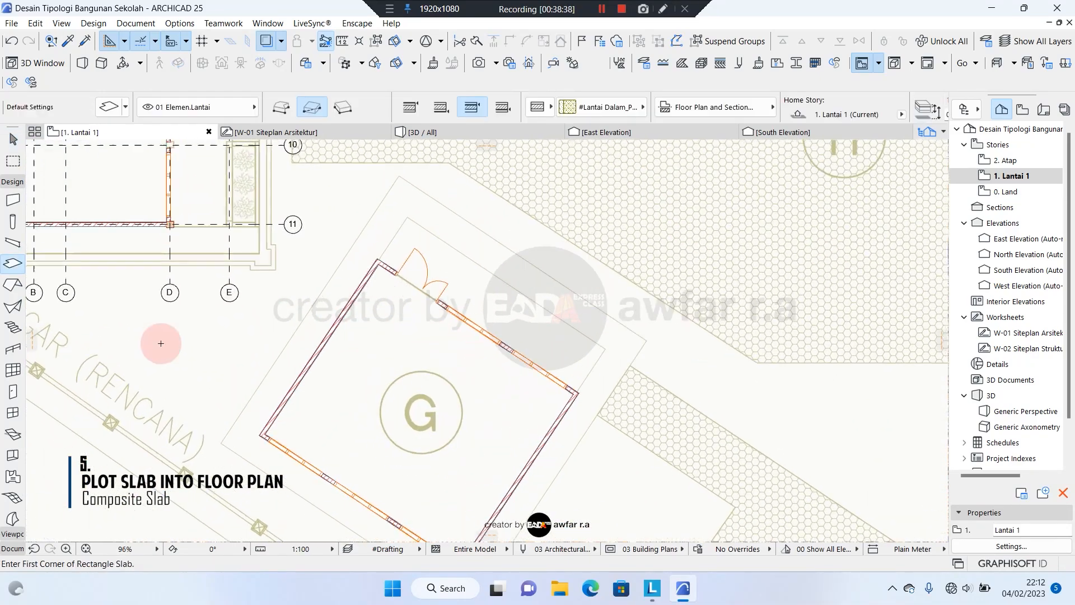
left_click(307, 431)
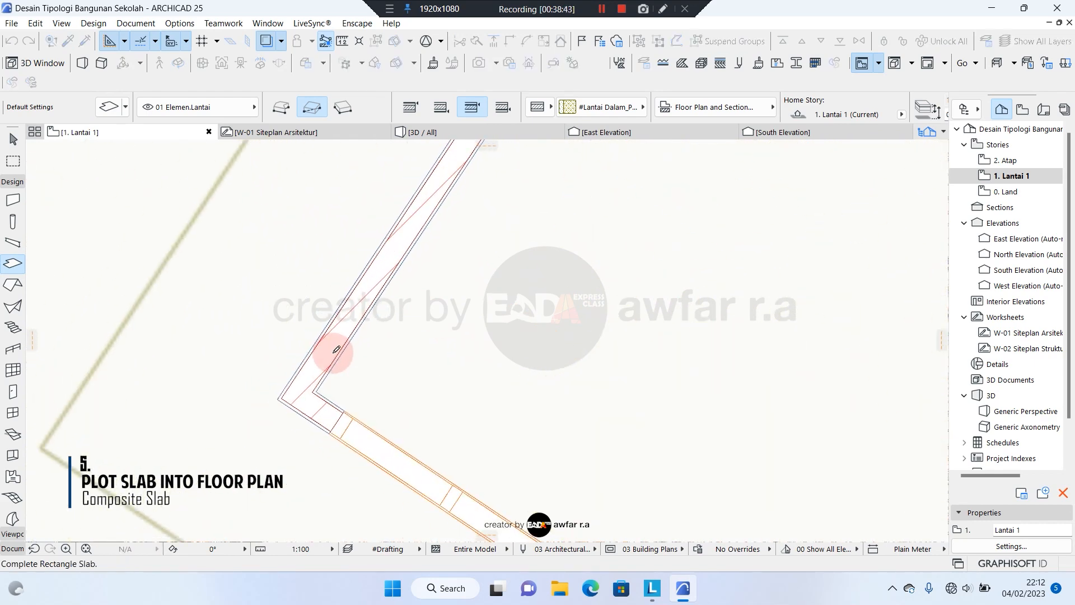
key("Escape")
key("Escape")
scroll(357, 318, "down", 9)
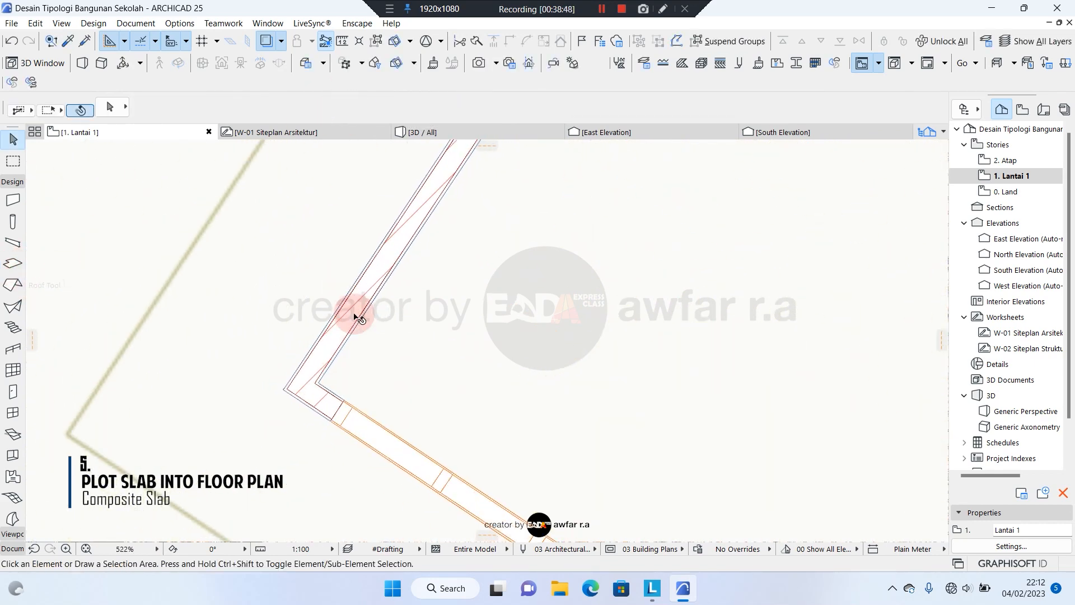
- Using building B's slab settings, draw a rotated rectangular slab between building G's inner wall corners, aligned with its longer solid wall
middle_click_drag(241, 184, 381, 278)
scroll(381, 278, "down", 1)
left_click(331, 159, "alt")
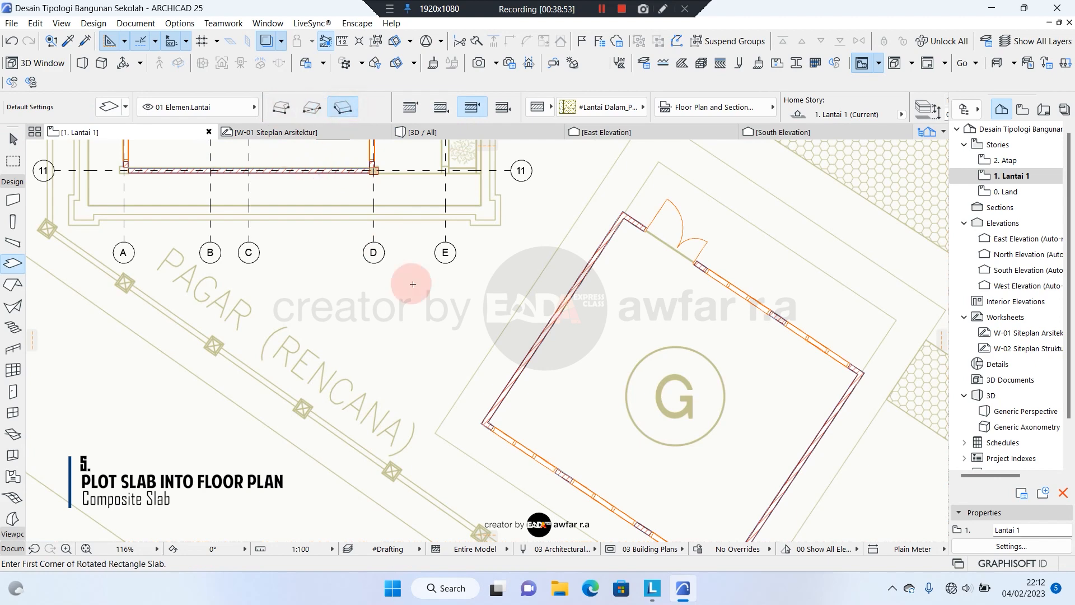
scroll(488, 425, "up", 9)
scroll(336, 492, "down", 5)
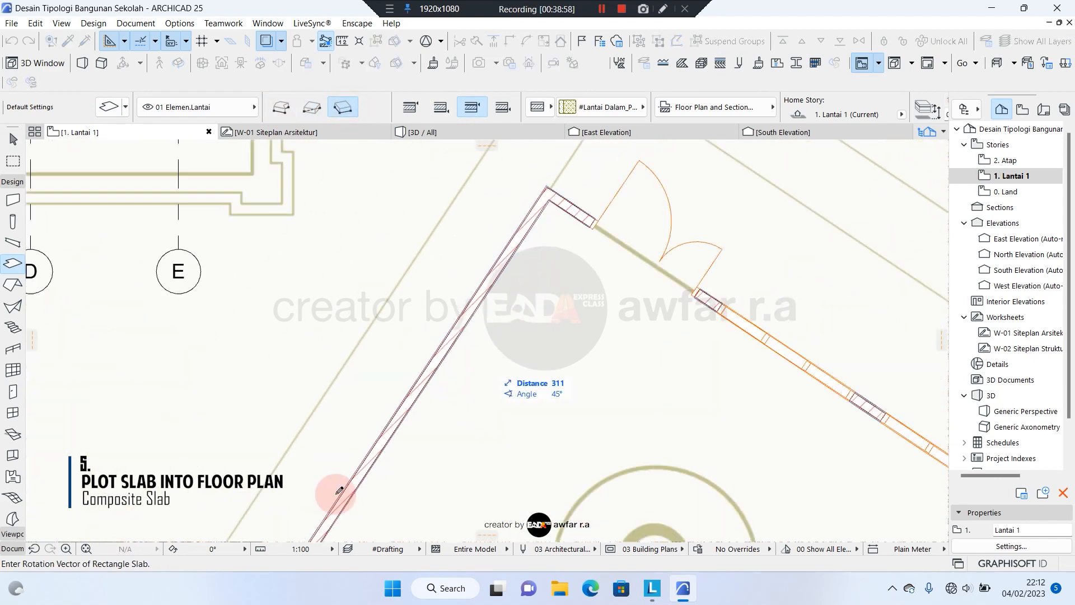
scroll(554, 220, "up", 5)
scroll(560, 224, "down", 5)
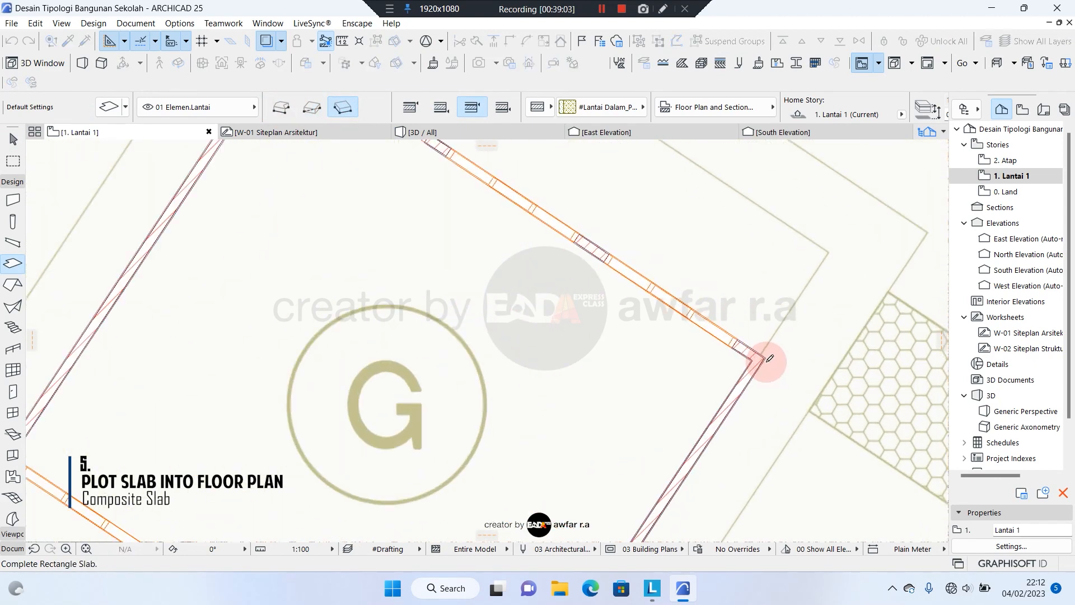
scroll(750, 358, "up", 5)
left_click(735, 357)
scroll(735, 357, "down", 4)
middle_click_drag(319, 245, 526, 384)
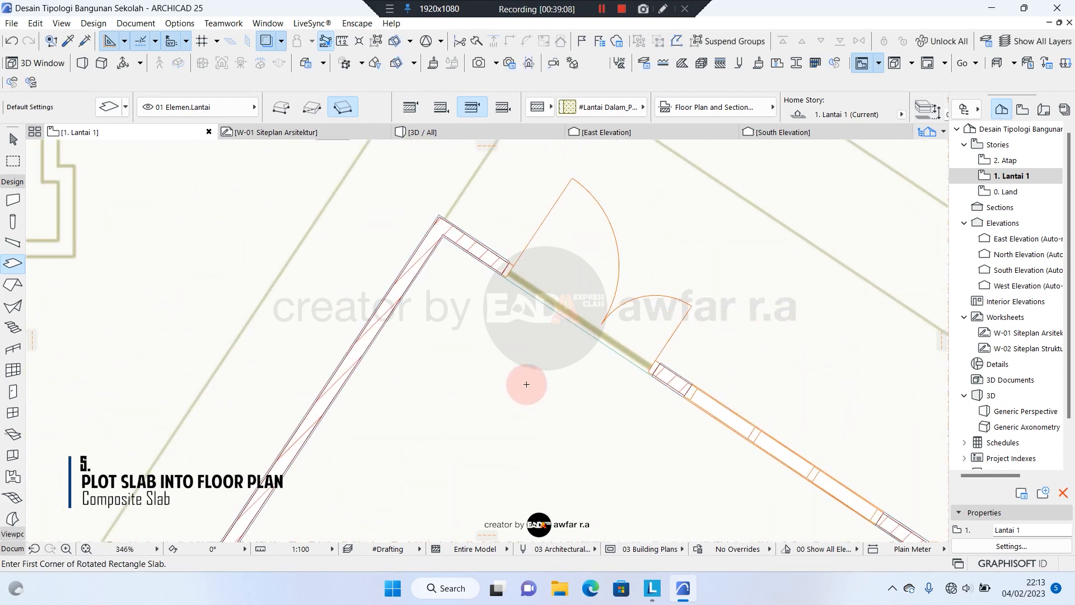
key("Escape")
- Select building G's slab and insert nodes at the inner and outer corners of the pier between the door and the windows
left_click(512, 354)
scroll(655, 380, "up", 5)
left_click(618, 359)
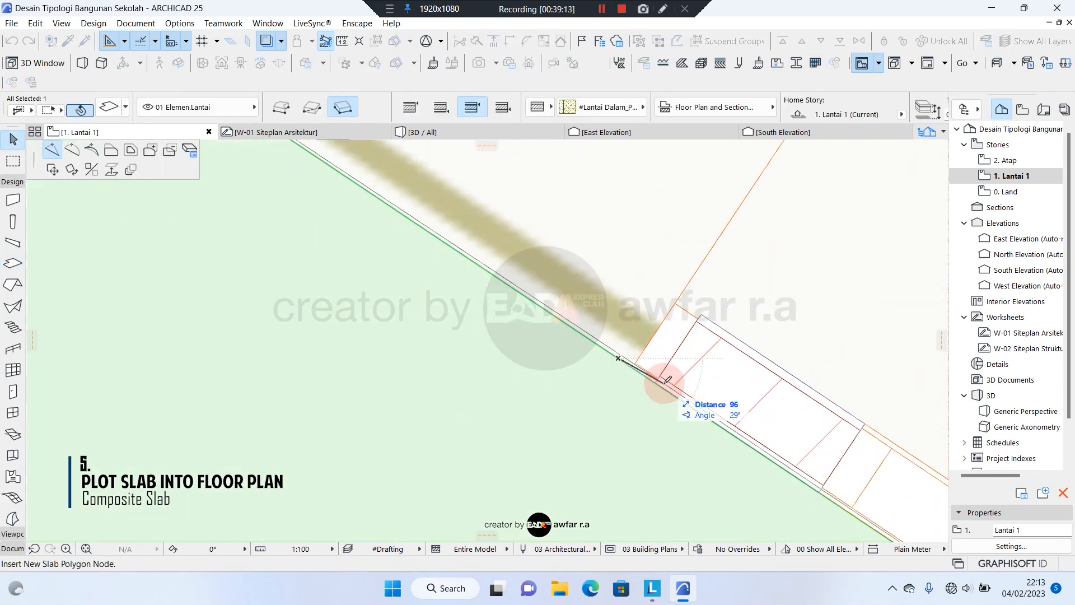
scroll(444, 336, "down", 4)
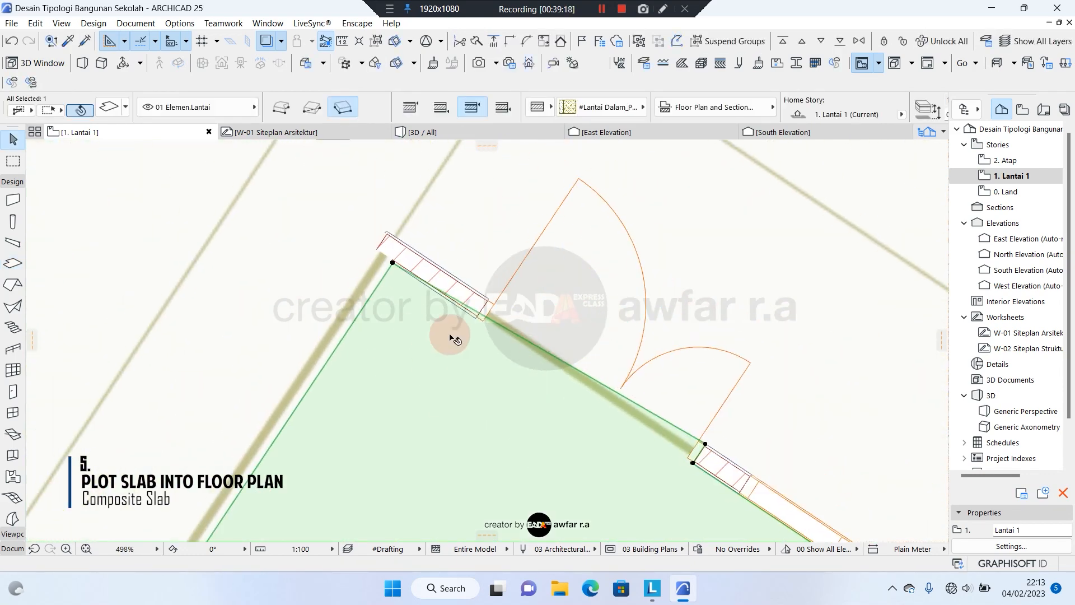
- Insert slab nodes at the outer and inner corners of the wall end between building G's door and the nearby room corner
scroll(557, 343, "up", 3)
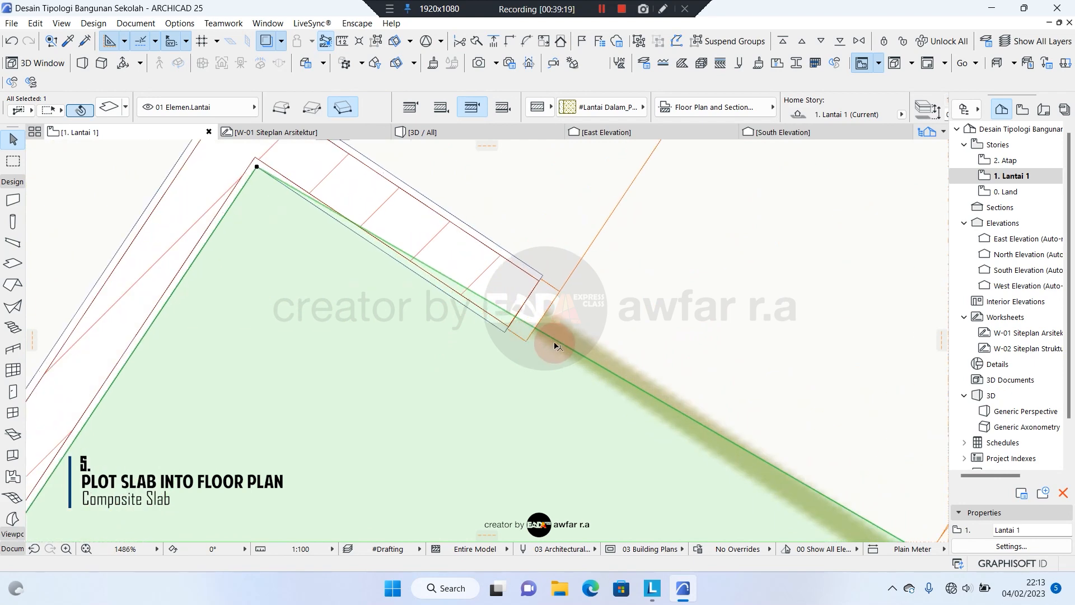
left_click(544, 275)
left_click(514, 263)
left_click(506, 326)
key("Escape")
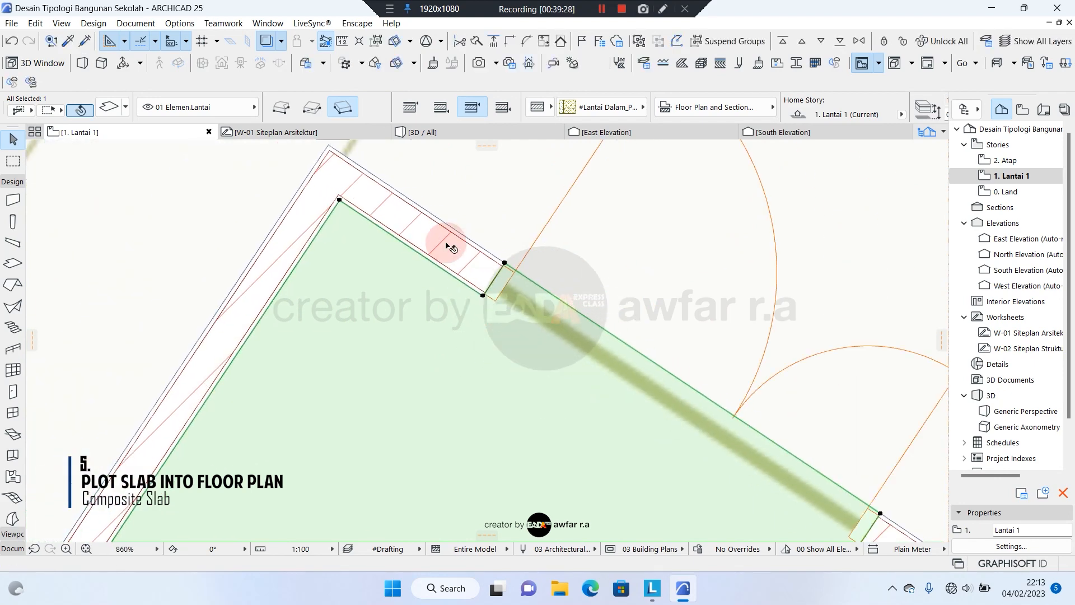
scroll(473, 293, "up", 3)
scroll(421, 235, "down", 8)
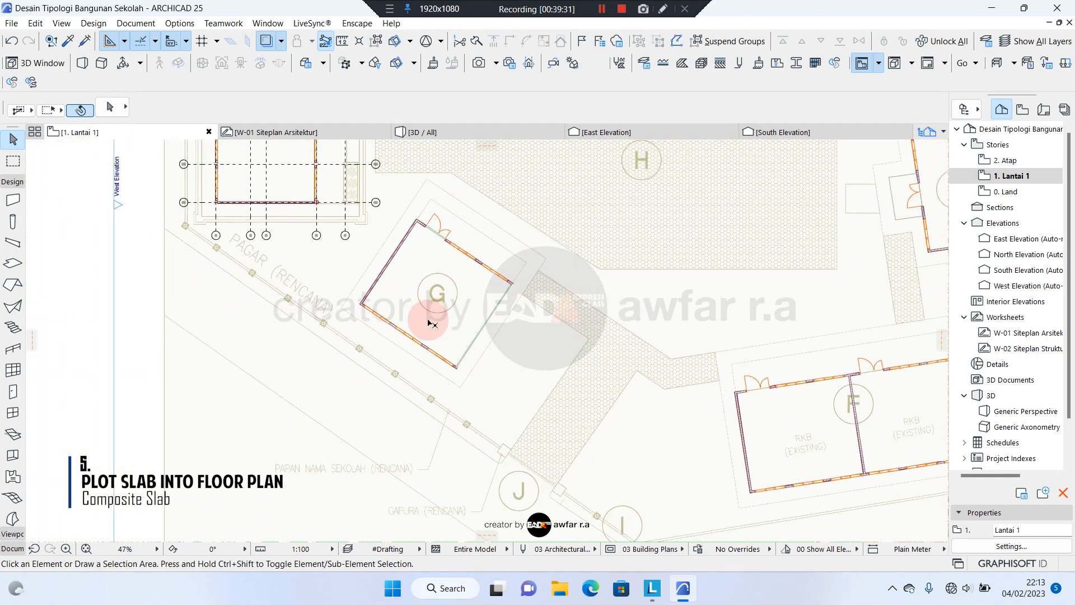
- Using building G's slab settings, draw a rotated rectangular slab between the inner wall corners of building F's western RKB (EXISTING) room
middle_click_drag(454, 326, 311, 319)
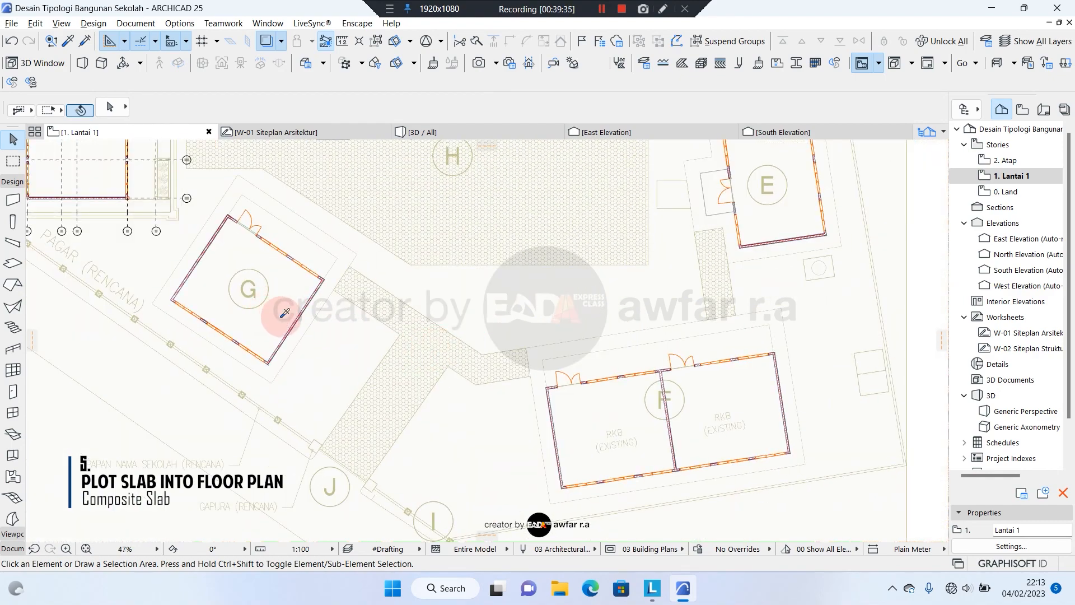
left_click(281, 317, "alt")
scroll(612, 428, "up", 2)
middle_click_drag(623, 436, 479, 375)
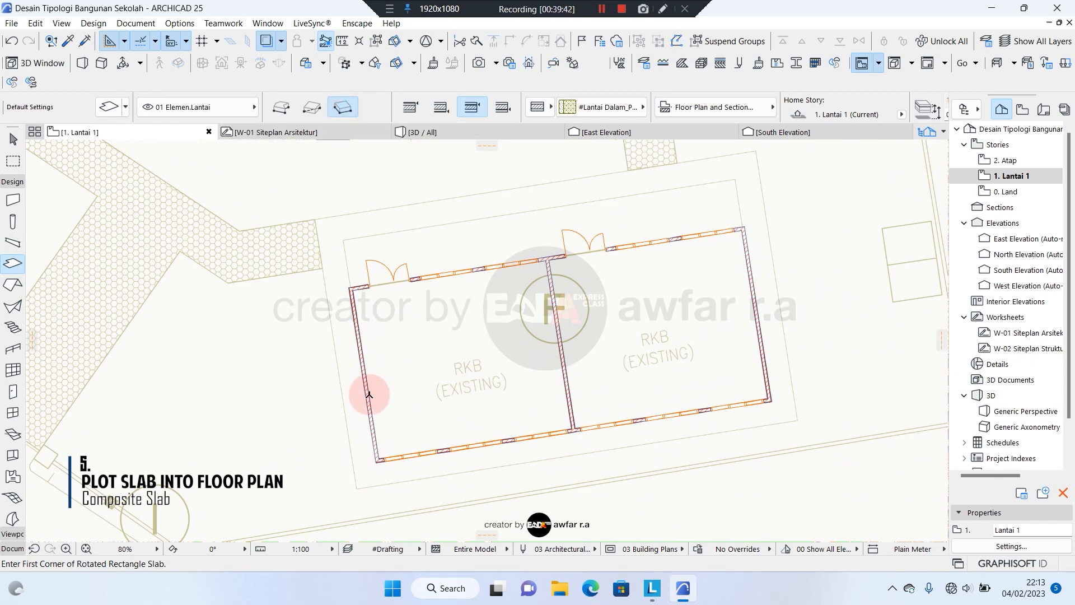
scroll(373, 457, "up", 8)
left_click(417, 442)
scroll(476, 392, "down", 3)
middle_click_drag(451, 246, 468, 489)
scroll(468, 335, "up", 1)
middle_click_drag(403, 149, 443, 379)
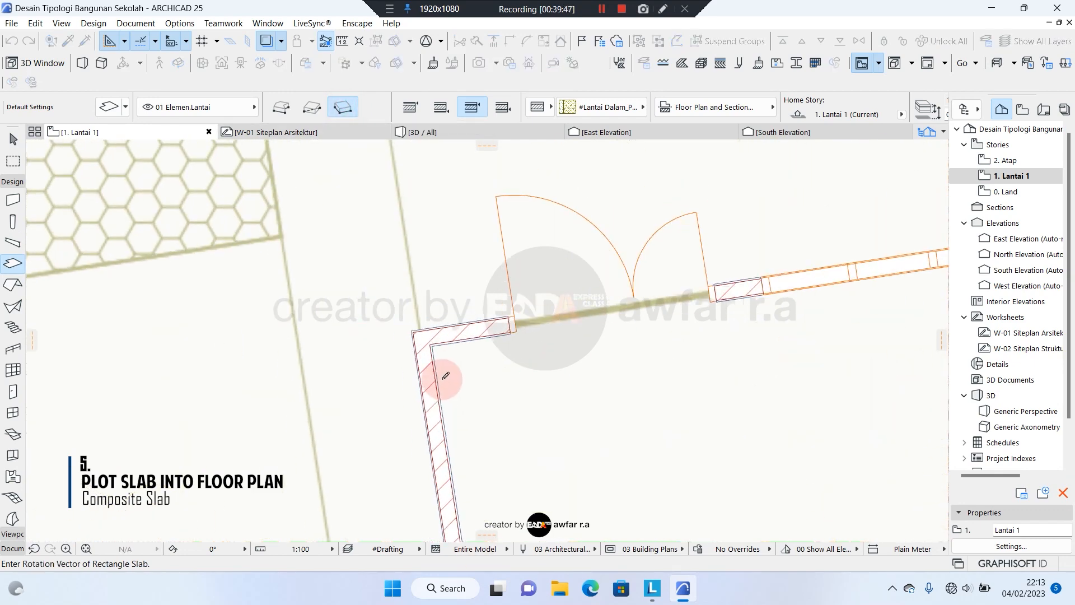
scroll(438, 373, "up", 4)
left_click(423, 308)
scroll(387, 338, "down", 7)
scroll(767, 274, "up", 2)
middle_click_drag(767, 273, 591, 294)
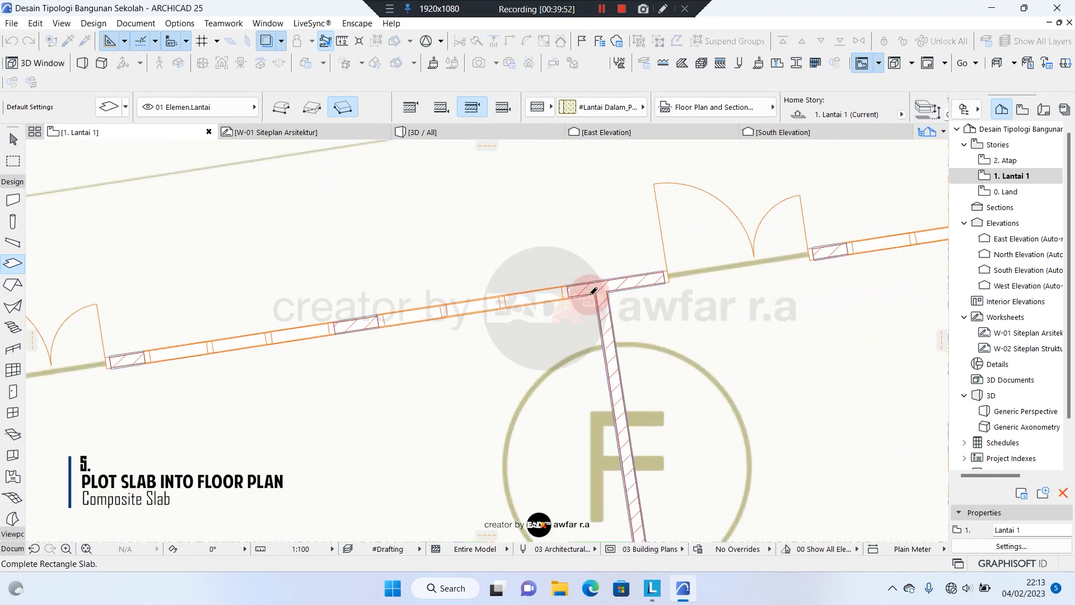
scroll(592, 293, "up", 7)
left_click(612, 290)
scroll(655, 216, "down", 8)
middle_click_drag(282, 317, 612, 297)
- Select the new slab and insert nodes at the inner and outer corners of the wall end between the room corner and the door
left_click(532, 320, "shift")
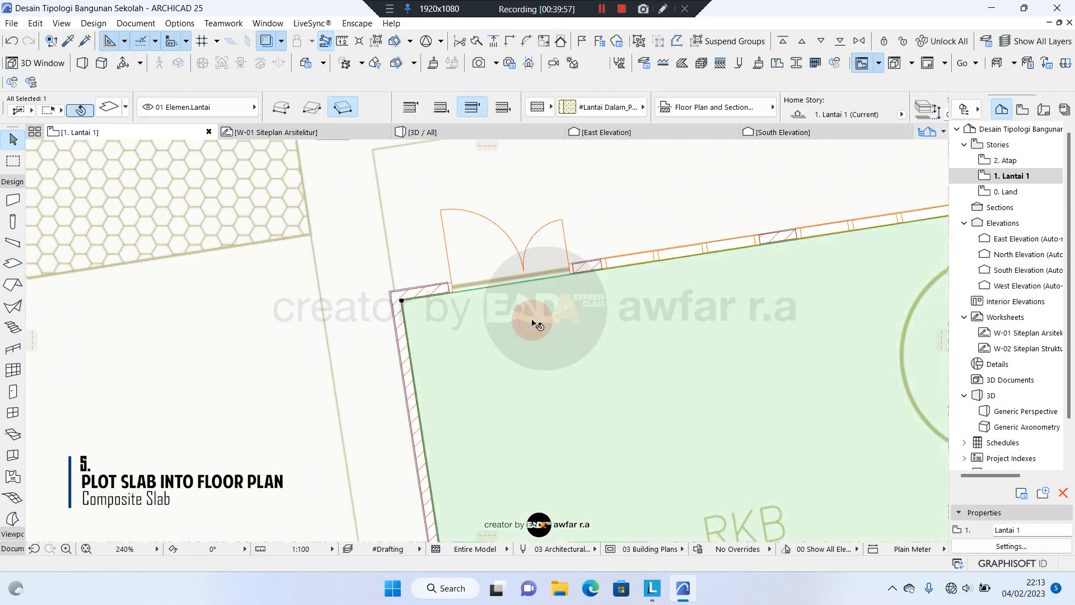
scroll(532, 320, "up", 5)
left_click(414, 280)
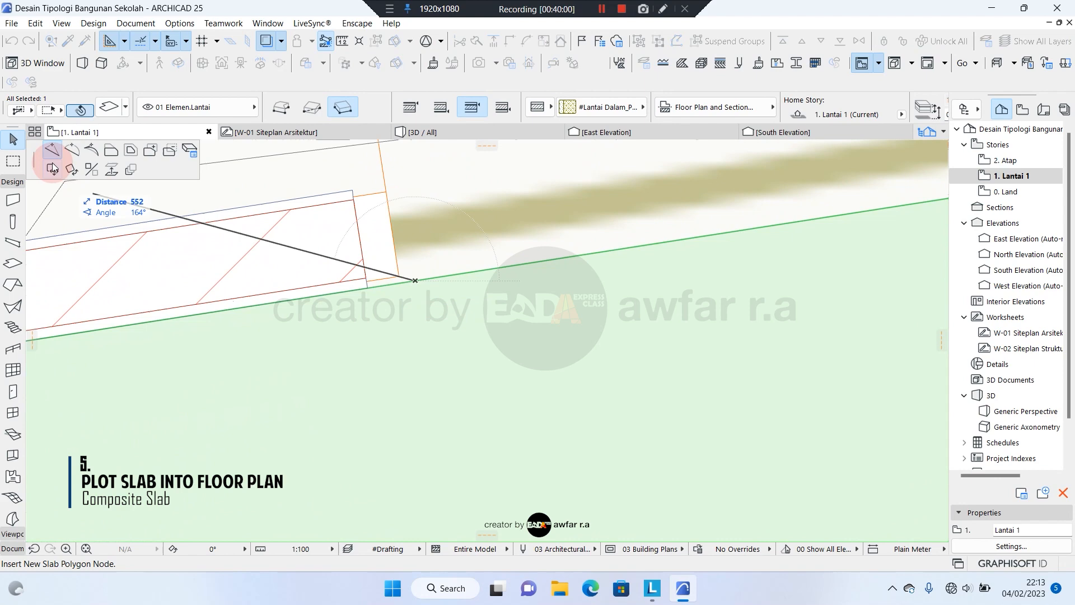
left_click(367, 287)
left_click(384, 284)
left_click(353, 191)
scroll(247, 309, "down", 4)
- Insert slab nodes at the outer and inner corners of the pier on the window side of the same door in building F
middle_click_drag(802, 193, 562, 260)
scroll(562, 259, "up", 2)
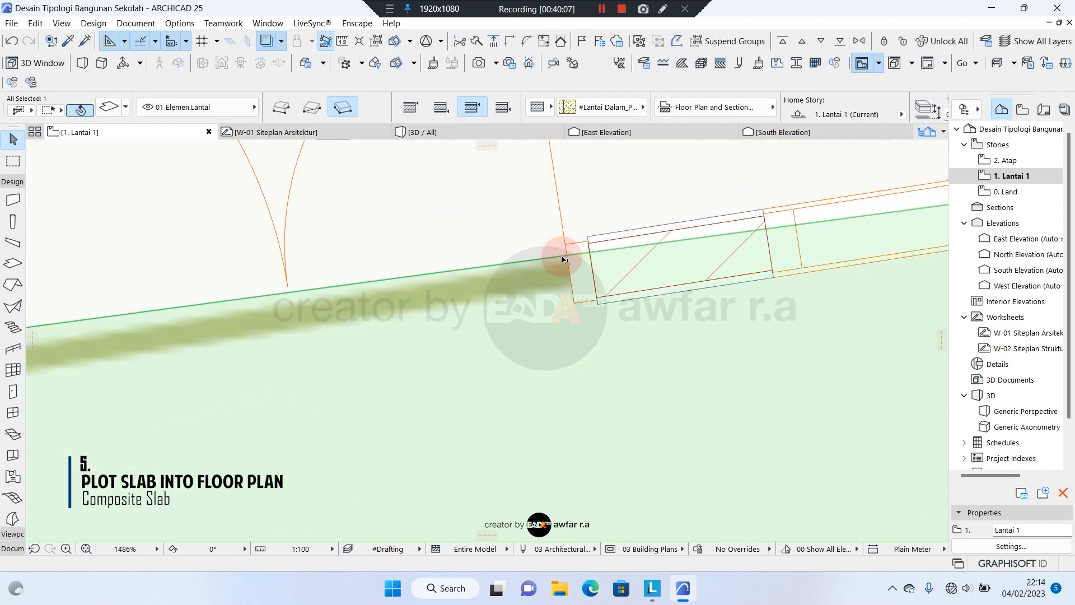
left_click(560, 256)
left_click(588, 237)
left_click(636, 230)
left_click(597, 303)
scroll(566, 325, "down", 3)
scroll(577, 318, "up", 6)
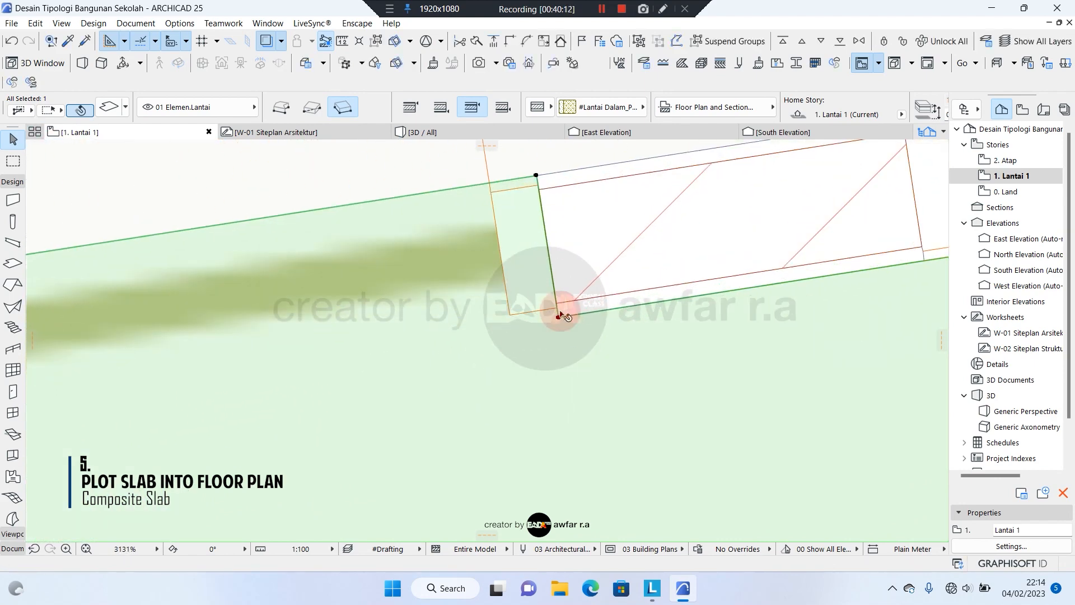
- Copy the fitted slab 8000 along building F's door wall direction into the adjoining RKB (EXISTING) room
scroll(562, 314, "down", 7)
scroll(806, 322, "up", 2)
middle_click_drag(806, 322, 521, 343)
scroll(615, 296, "down", 4)
middle_click_drag(758, 304, 506, 299)
left_click_drag(474, 290, 581, 260)
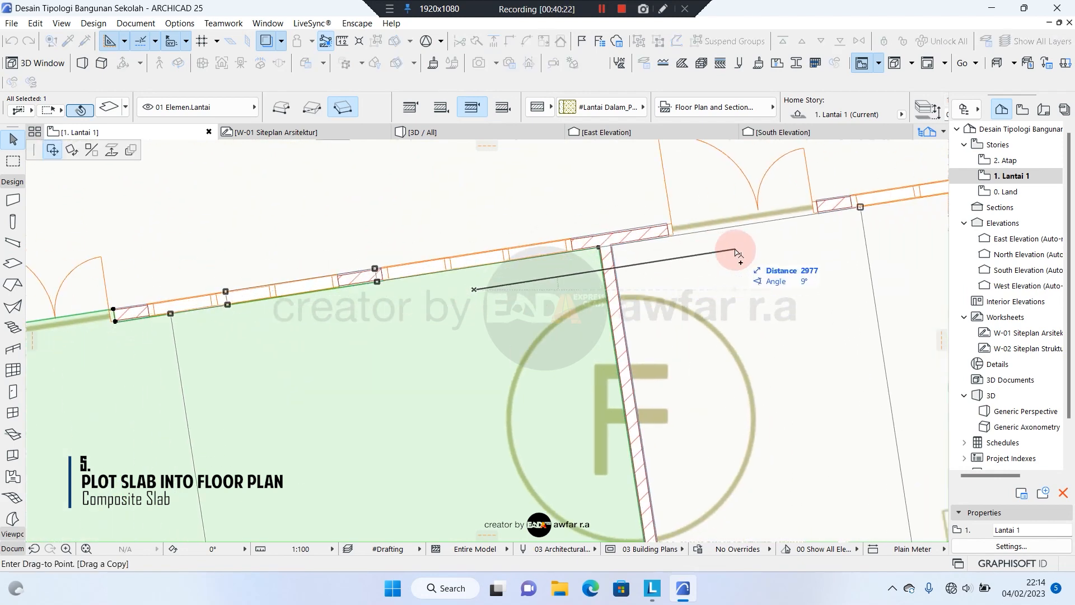
type("8000")
key("Return")
scroll(862, 196, "down", 2)
middle_click_drag(773, 291, 687, 300)
key("ctrl+z")
key("ctrl+shift+z")
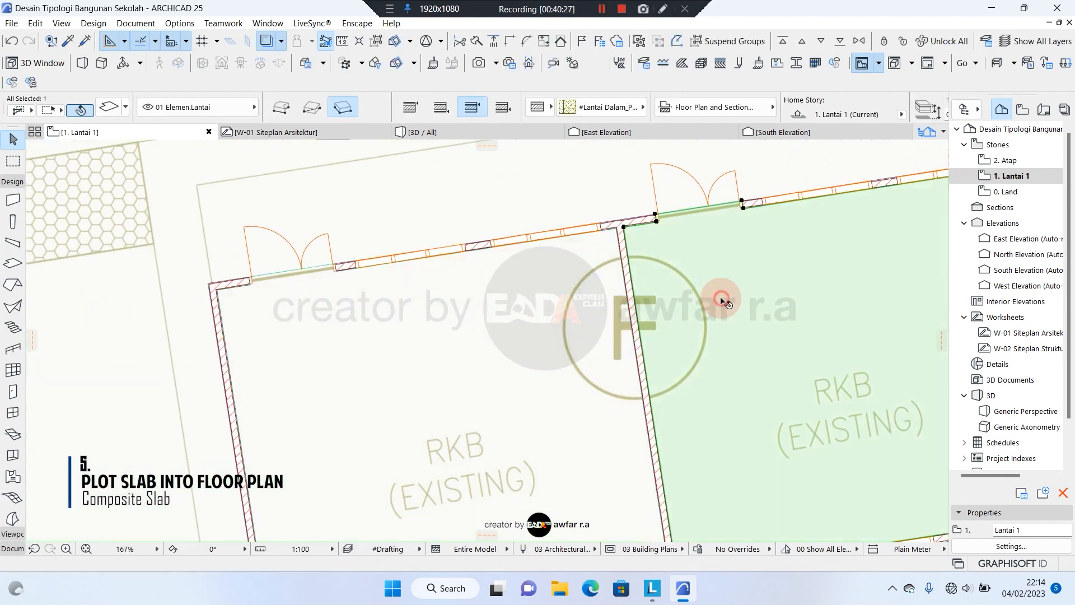
scroll(599, 392, "down", 4)
key("Escape")
- Using building F's slab settings, draw a rotated rectangular slab between building E's inner wall corners, aligned with its upper solid wall
scroll(477, 316, "down", 3)
middle_click_drag(478, 316, 582, 475)
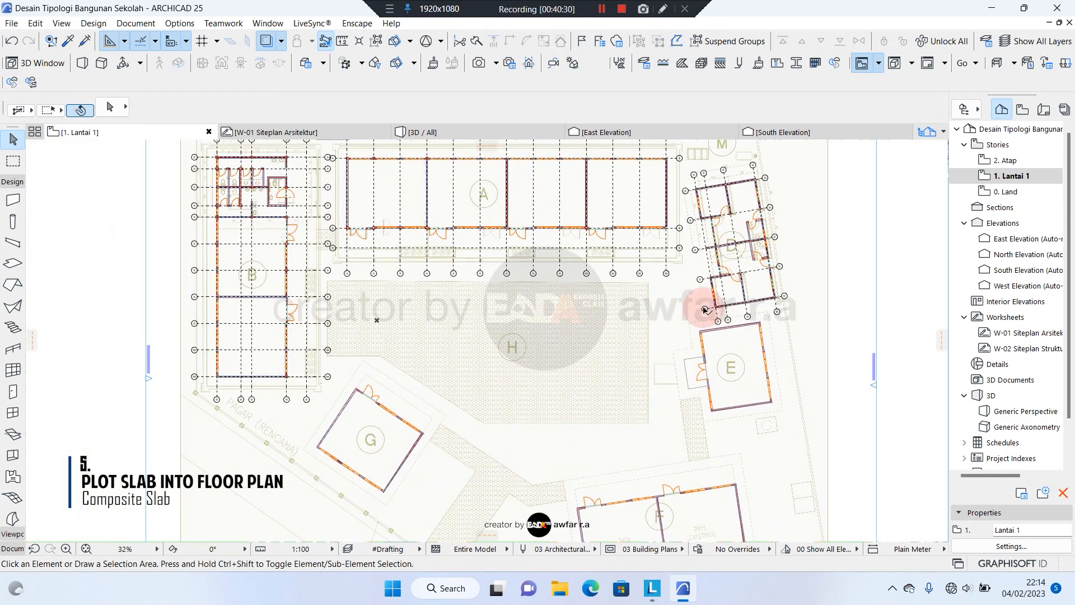
middle_click_drag(704, 309, 667, 308)
scroll(700, 375, "up", 8)
middle_click_drag(694, 377, 586, 350)
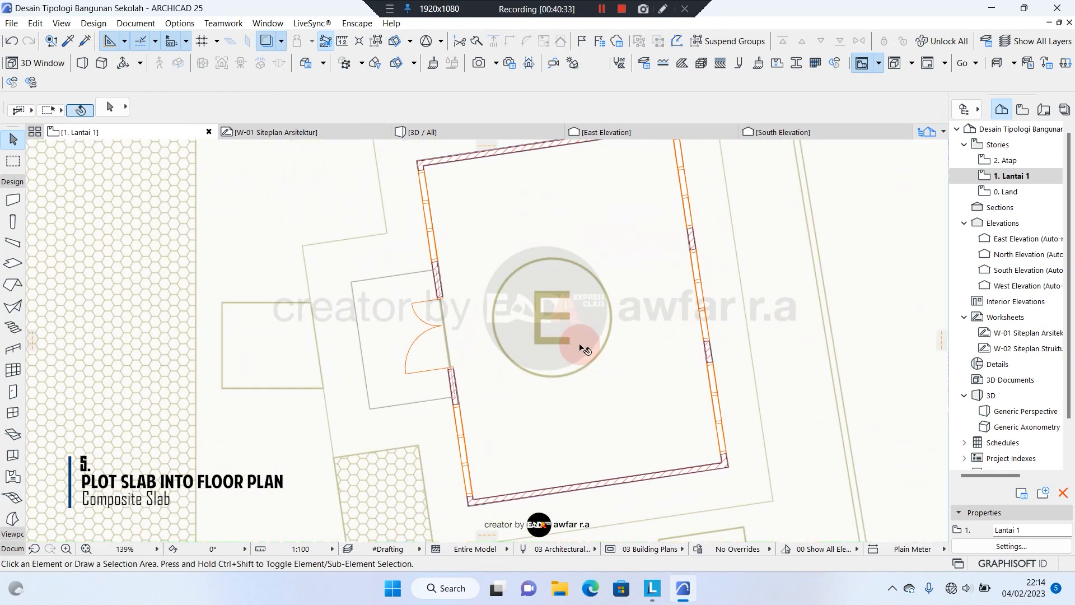
scroll(504, 235, "down", 6)
left_click(501, 444, "alt")
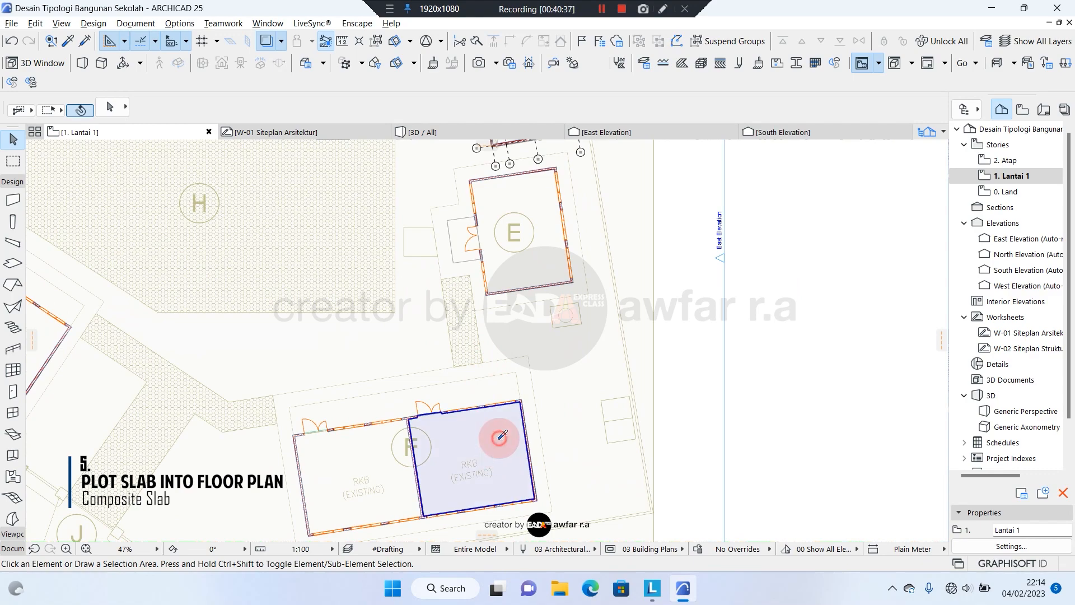
scroll(492, 196, "up", 7)
scroll(411, 191, "up", 8)
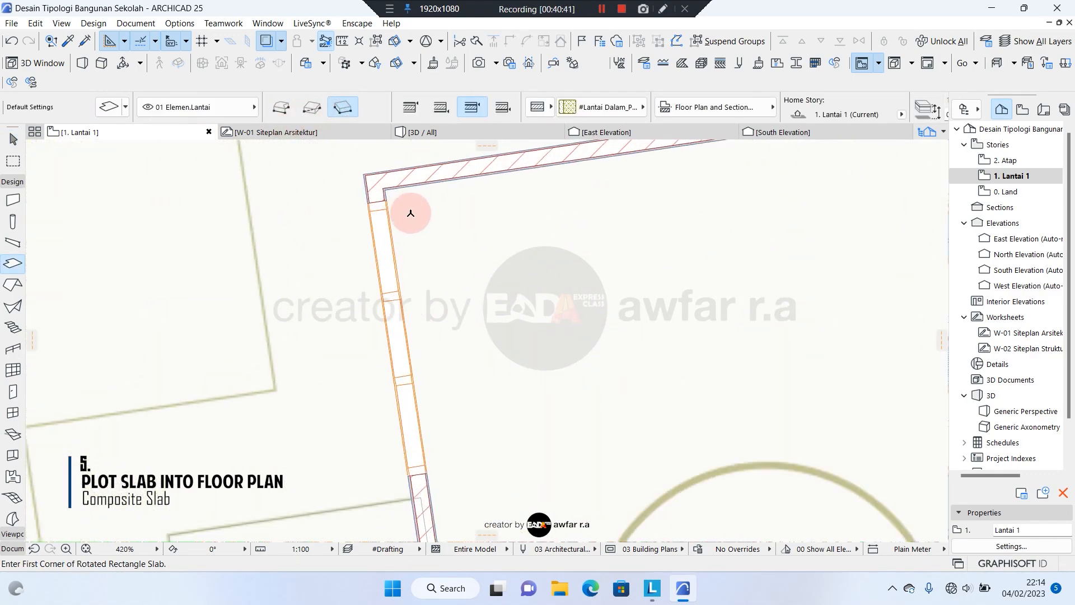
left_click(367, 170)
scroll(336, 281, "down", 6)
scroll(824, 195, "up", 4)
left_click(827, 192)
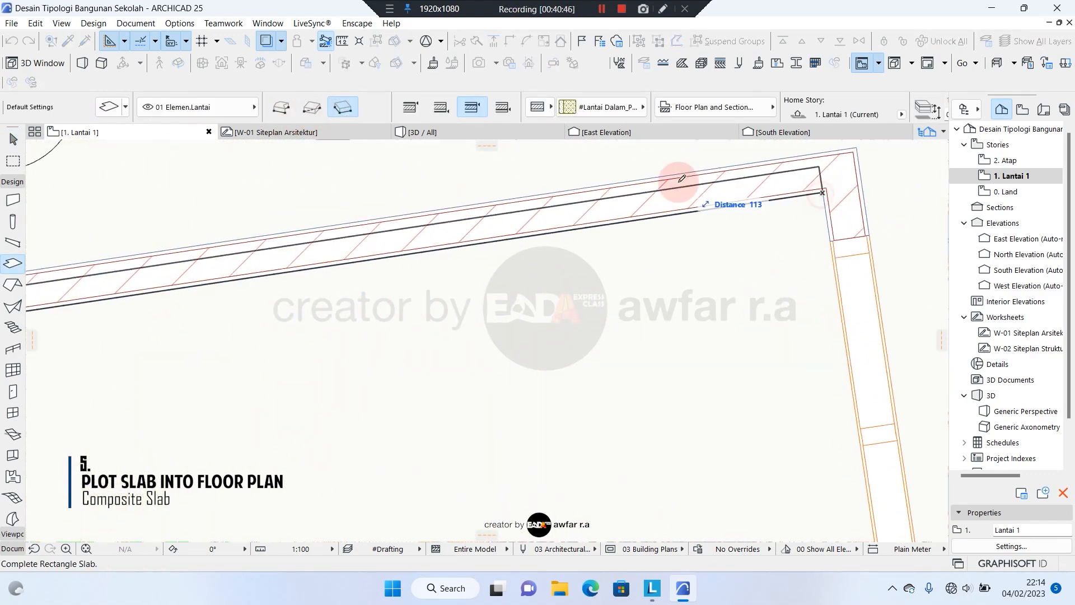
scroll(732, 480, "down", 5)
scroll(795, 386, "up", 5)
left_click(757, 371)
scroll(745, 368, "down", 6)
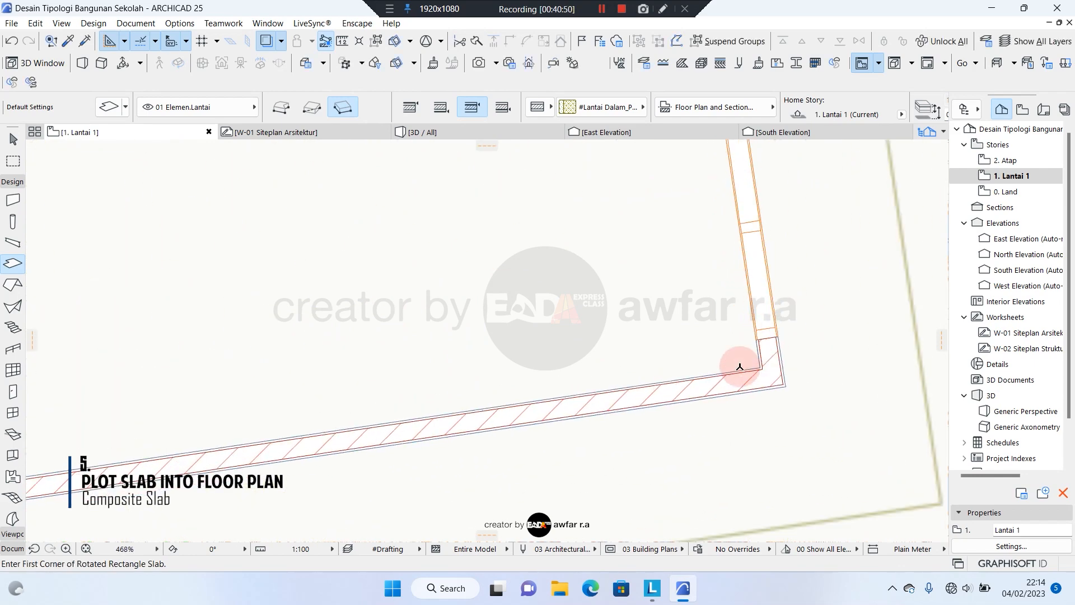
key("Escape")
- Select building E's slab and insert nodes at the inner and outer corners of the wall end above the door opening
scroll(449, 302, "up", 4)
middle_click_drag(449, 302, 566, 487)
left_click(516, 302)
scroll(515, 302, "up", 4)
left_click(577, 338)
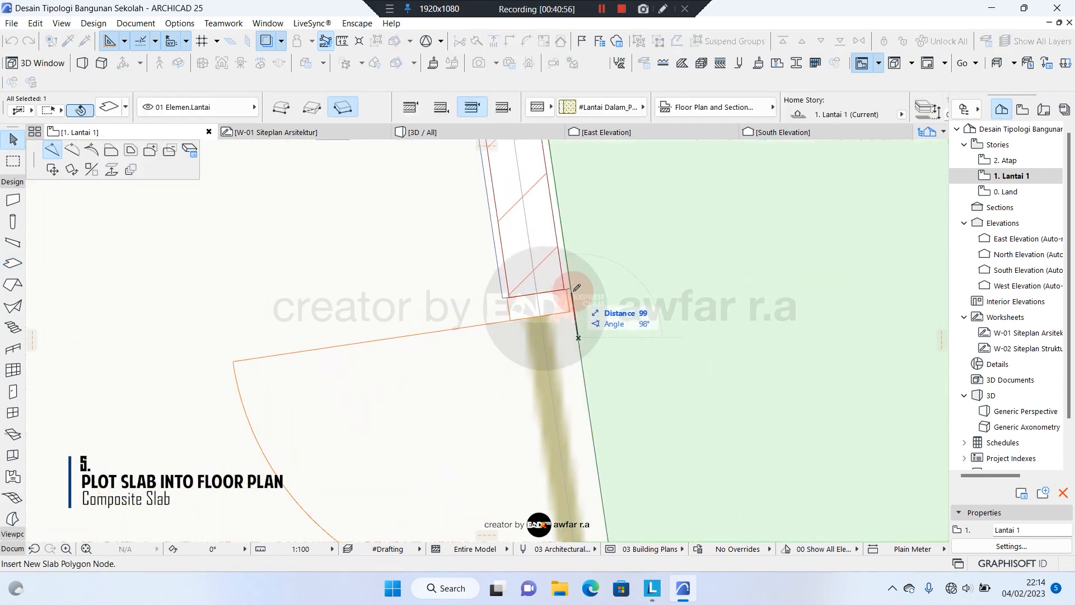
left_click(570, 289)
left_click(575, 333)
left_click(503, 298)
scroll(519, 230, "down", 6)
- Insert slab nodes at the outer and inner corners of the wall end below building E's door opening
scroll(548, 298, "up", 4)
scroll(548, 298, "up", 3)
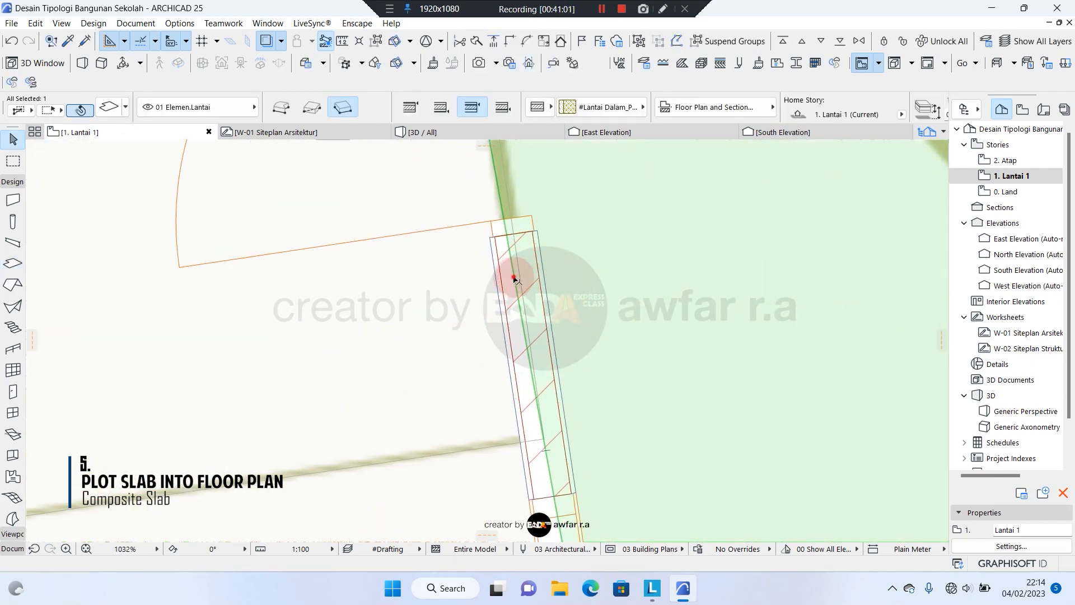
left_click(515, 276)
left_click(490, 237)
left_click(525, 416)
left_click(545, 226)
scroll(528, 305, "down", 5)
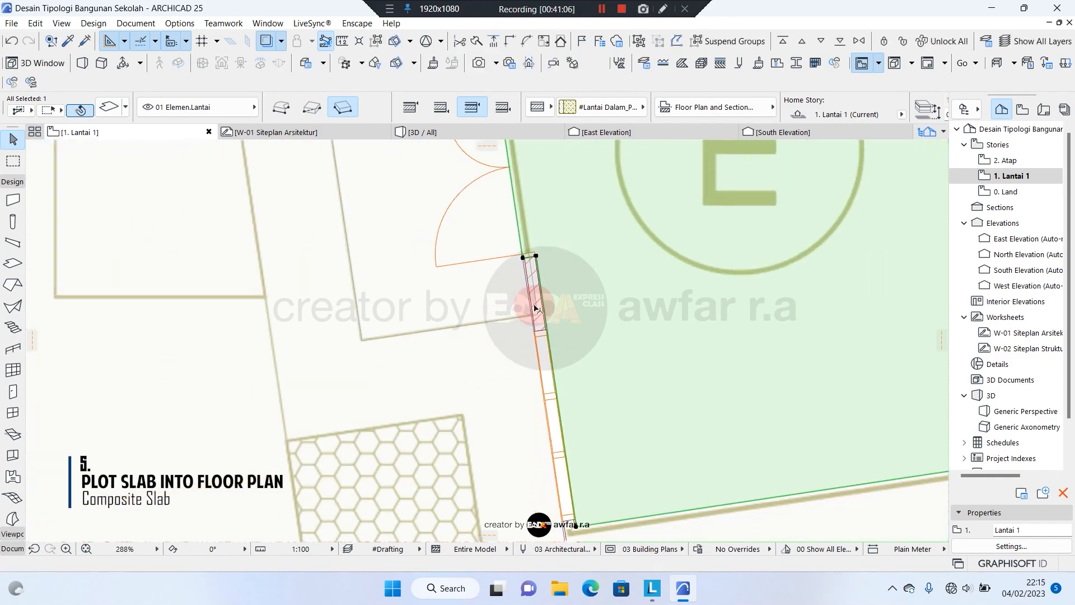
- Using building E's slab settings, create a slab filling building D's upper-left room between grids 1–2 and A–C
scroll(636, 348, "down", 3)
key("Escape")
mouse_move(576, 413)
middle_mouse_down()
mouse_move(544, 472)
mouse_move(511, 477)
mouse_move(552, 487)
middle_mouse_up()
middle_click_drag(635, 296, 630, 415)
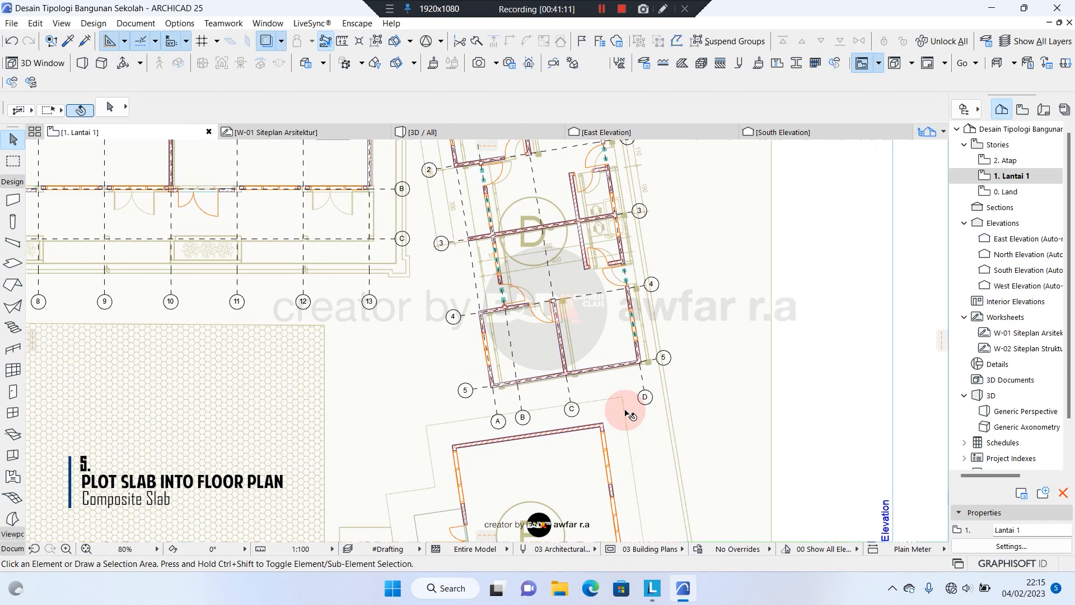
left_click(564, 460)
left_click(564, 461, "alt")
scroll(480, 259, "up", 6)
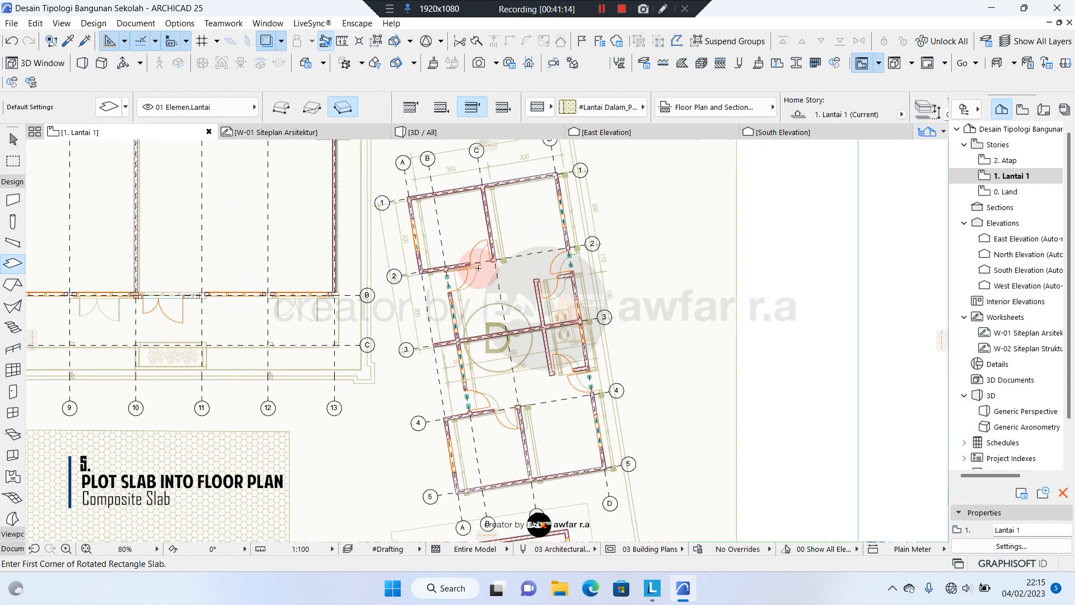
middle_click_drag(494, 264, 494, 334)
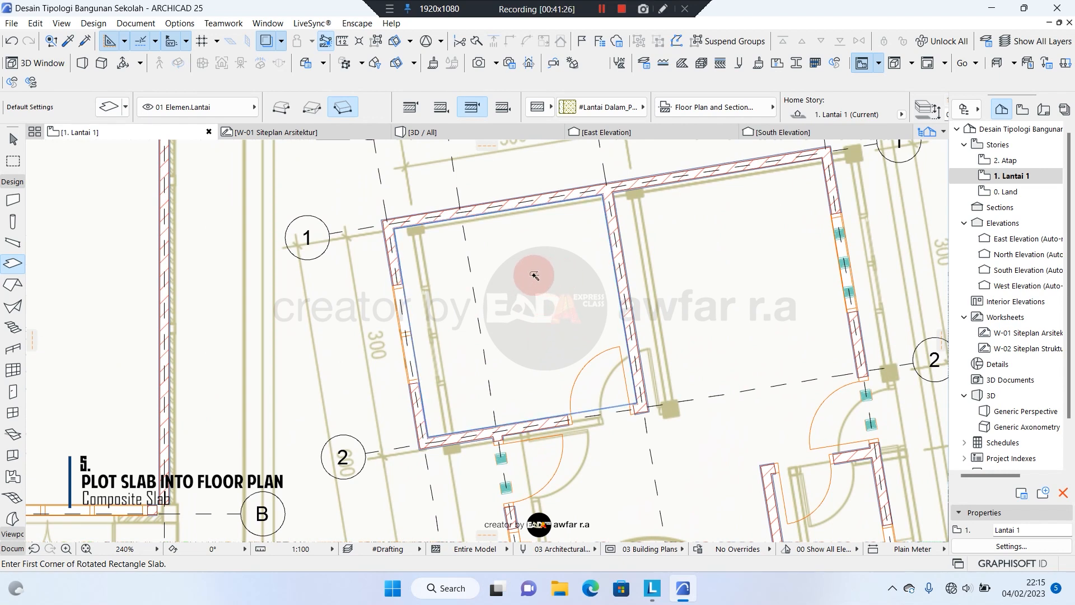
scroll(539, 296, "down", 2)
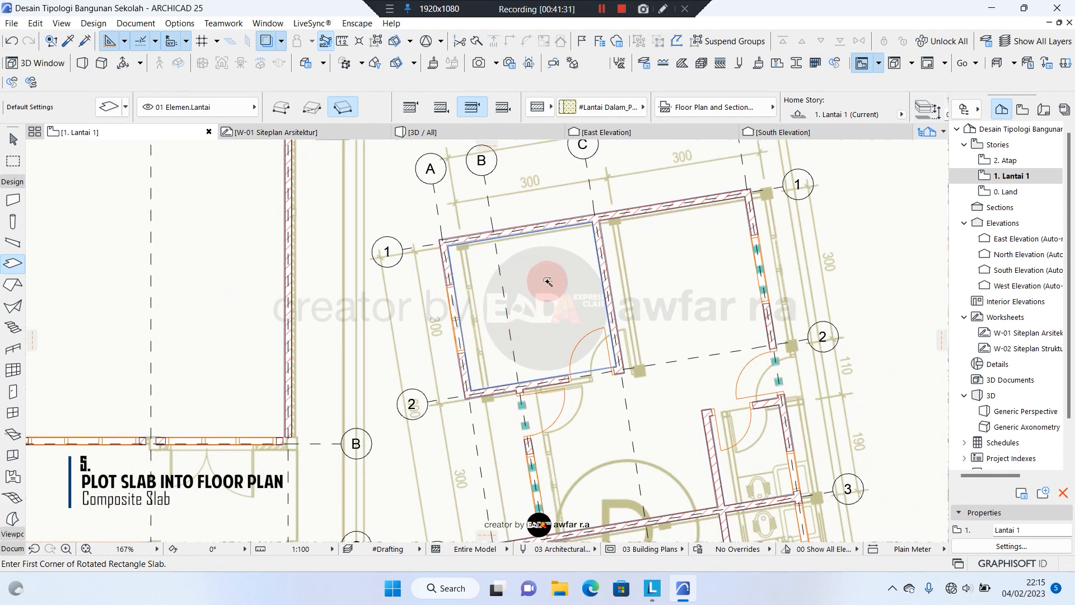
key("Escape")
- Insert nodes in building D's slab at the wall-end corners on both sides of the grid 2 door opening
left_click(560, 315)
scroll(560, 315, "up", 10)
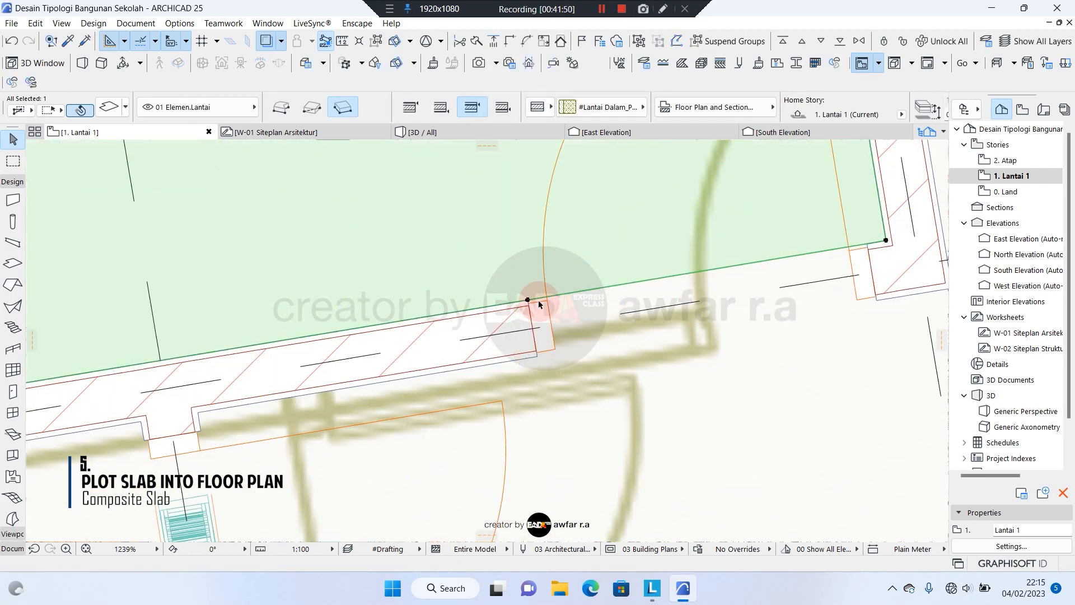
left_click(561, 295)
left_click(537, 355)
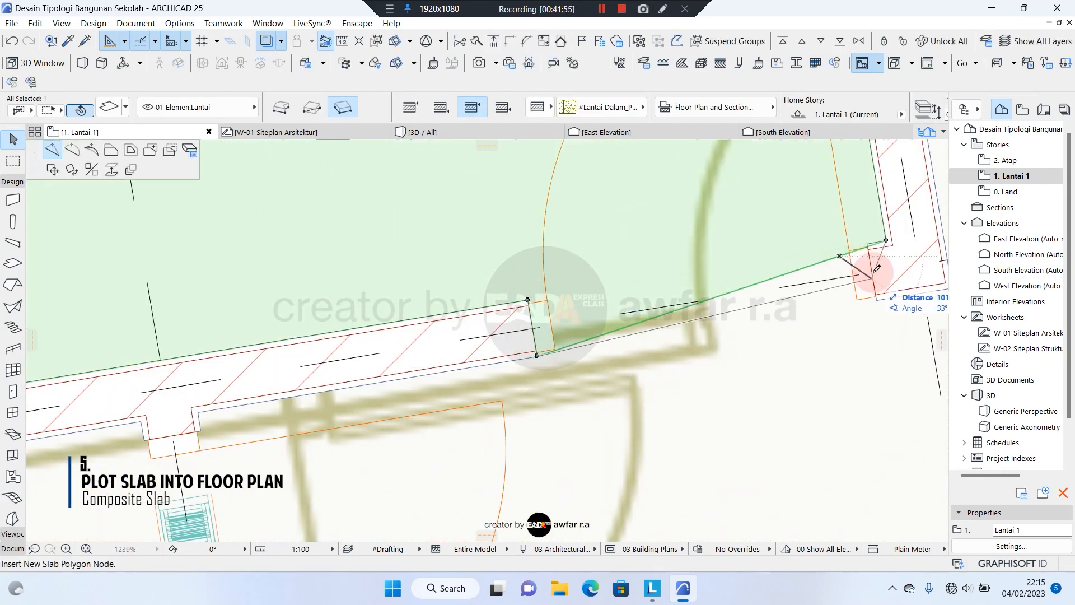
scroll(635, 319, "down", 8)
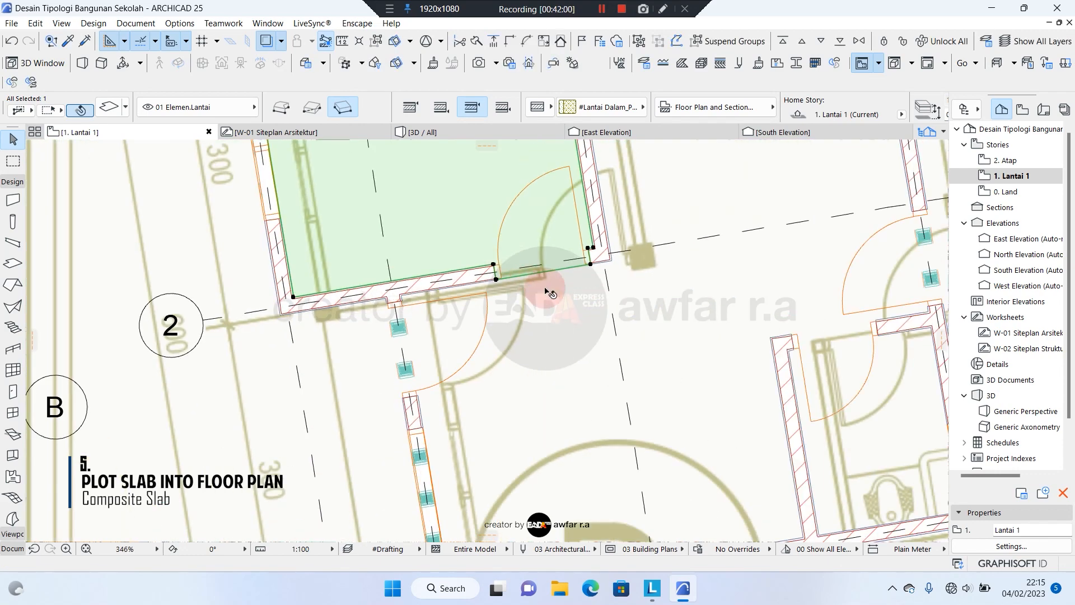
- Add a rotated rectangle to the slab, running from the door opening at grid 2 down to the grid 3 wall
left_click(502, 244)
left_click(497, 170)
left_click(513, 221)
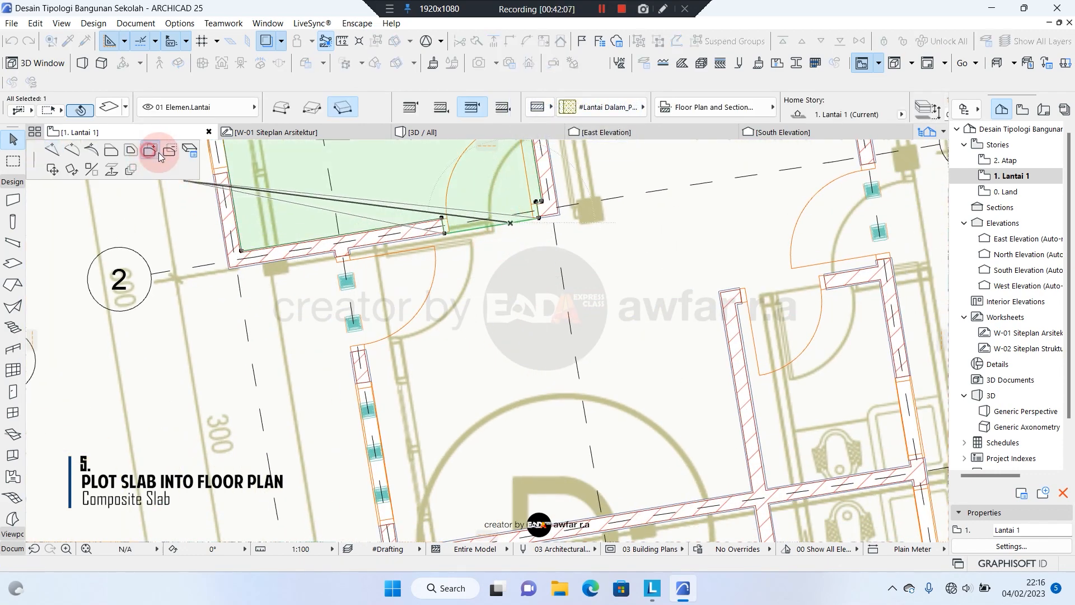
left_click(355, 247)
scroll(408, 388, "up", 5)
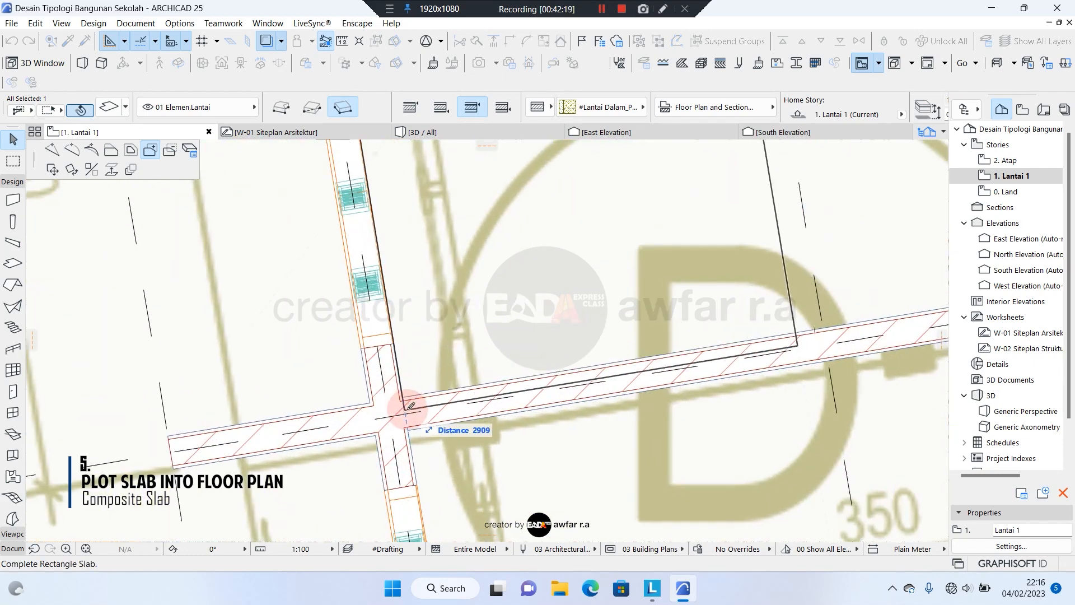
scroll(412, 400, "up", 2)
left_click(408, 390)
scroll(396, 283, "up", 3)
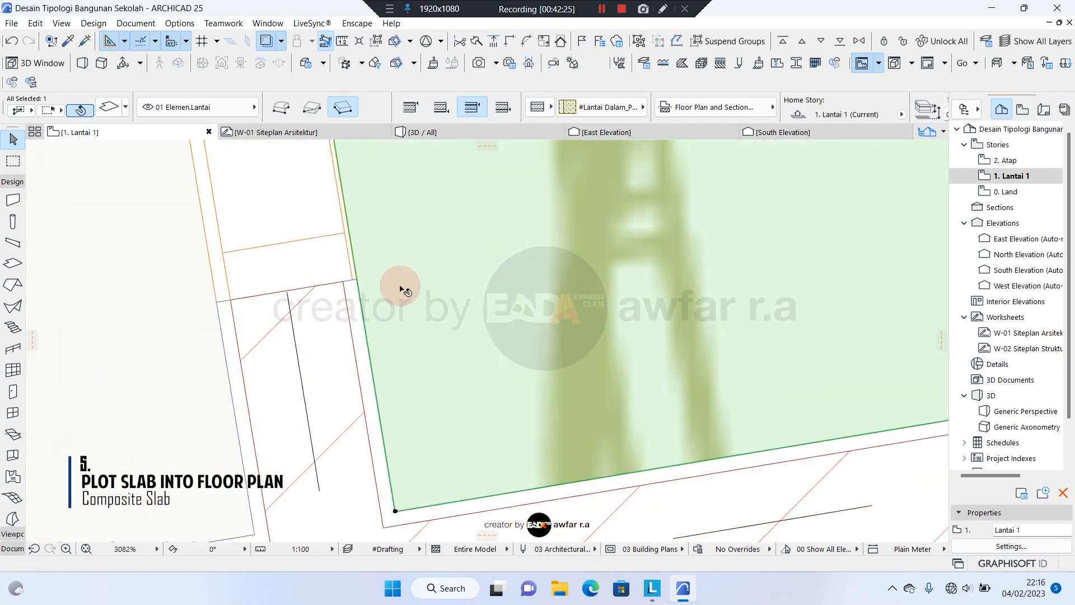
scroll(424, 372, "down", 8)
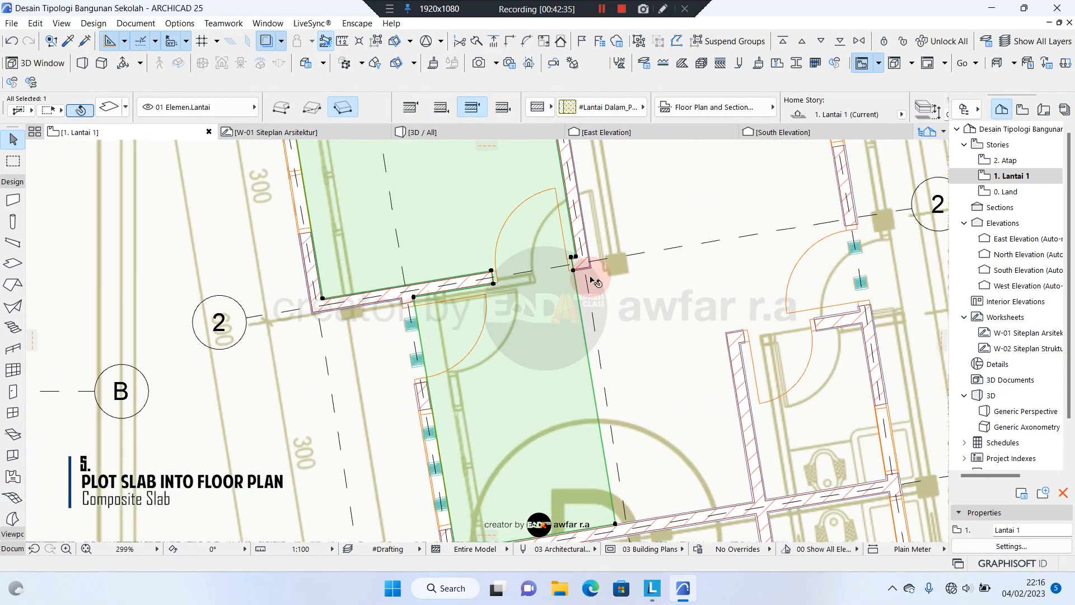
- Offset the added area's right edge out to the toilet wall
scroll(588, 315, "up", 2)
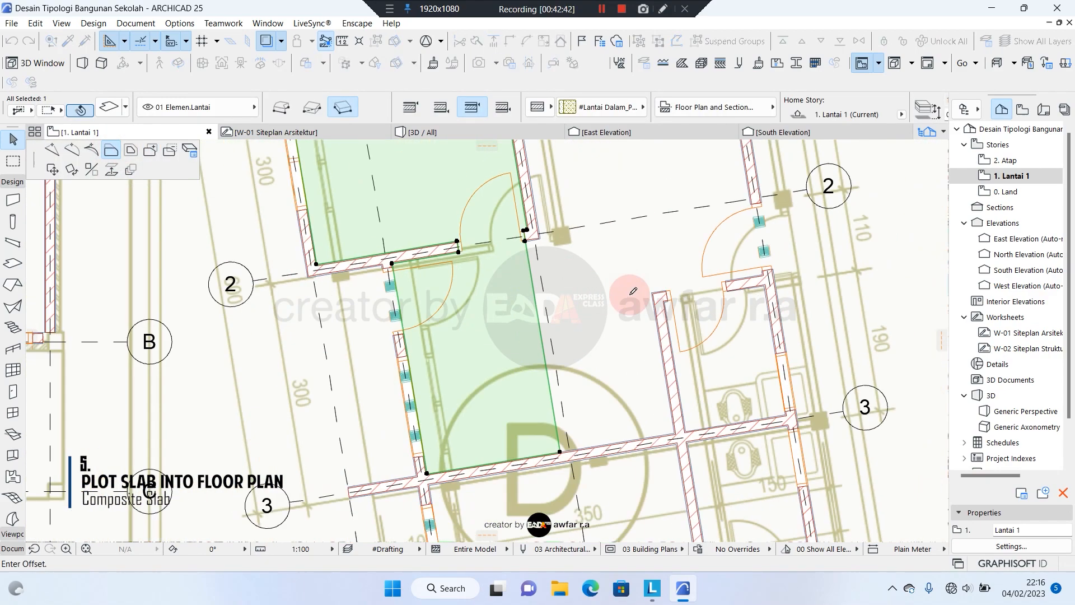
scroll(677, 410, "up", 3)
scroll(681, 413, "down", 3)
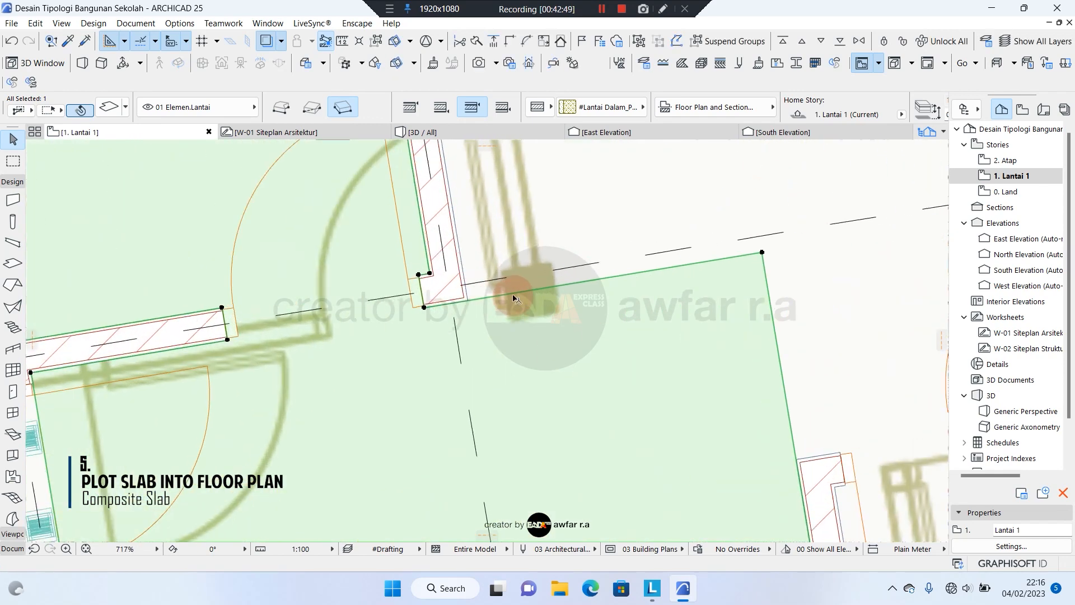
left_click(480, 290)
scroll(491, 291, "down", 1)
key("ctrl+z")
scroll(629, 284, "down", 5)
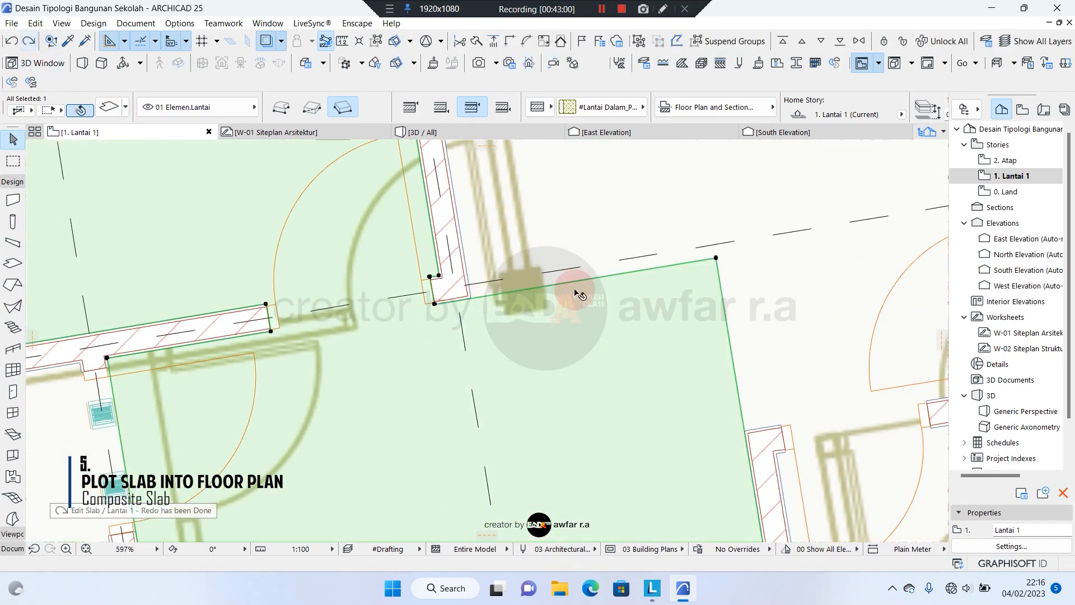
scroll(605, 301, "up", 2)
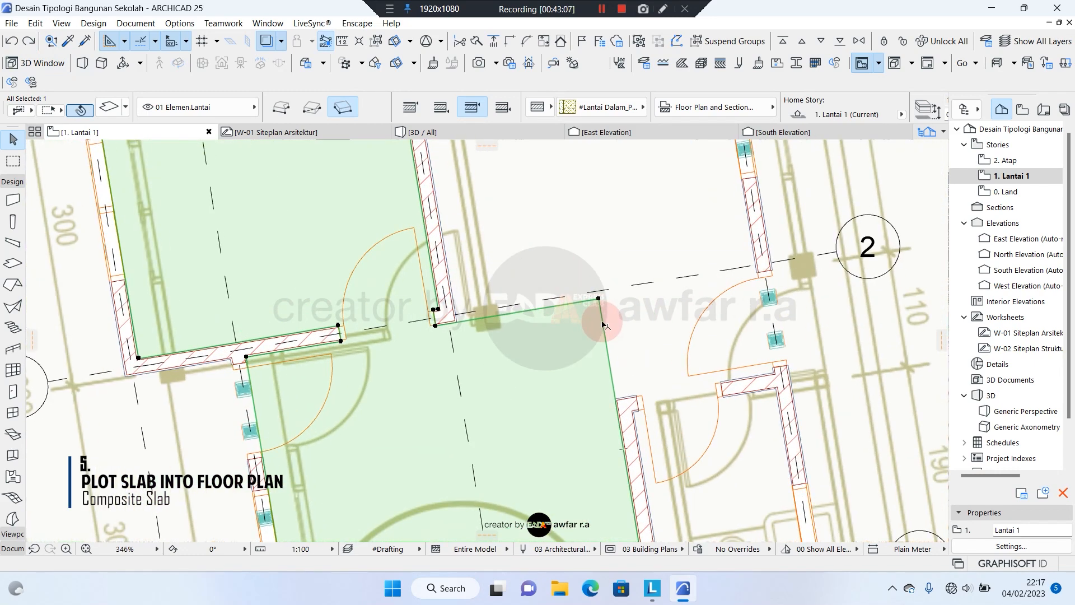
- Try to add a rotated rectangle from the slab's free corner, covering the upper-right room between grids 1 and 2
left_click(602, 321)
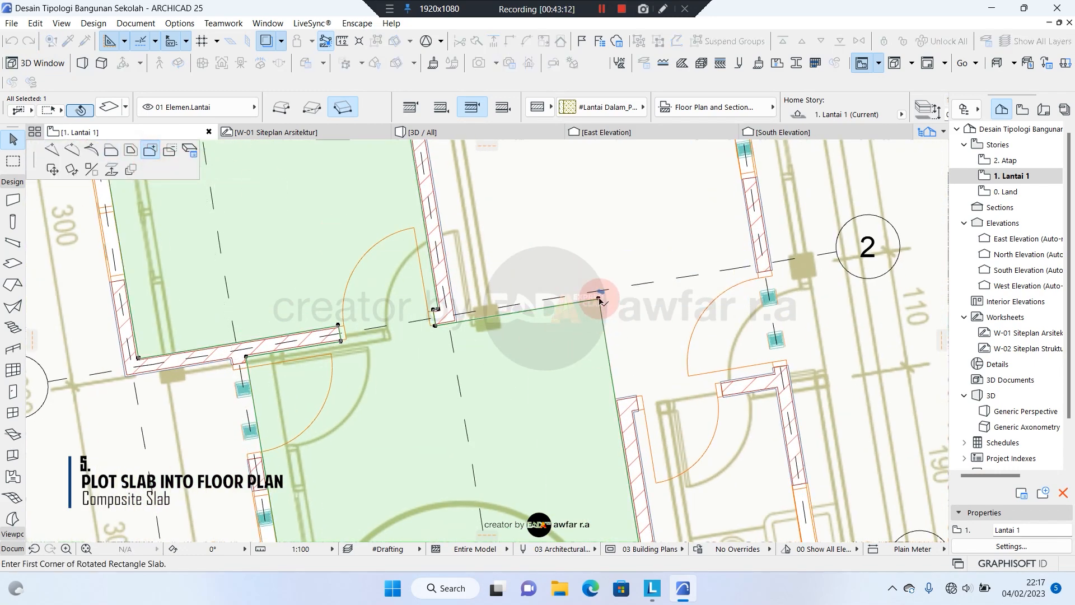
scroll(755, 268, "up", 5)
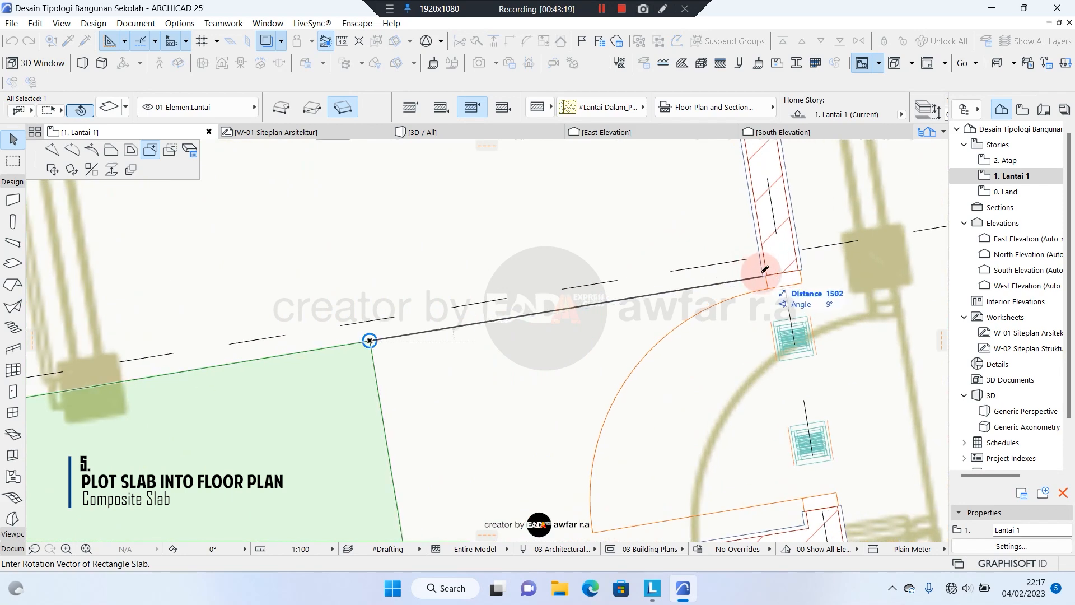
left_click(760, 272)
middle_click_drag(628, 194, 679, 382)
scroll(679, 382, "down", 7)
scroll(689, 218, "up", 5)
scroll(675, 286, "up", 4)
left_click(677, 213)
scroll(690, 211, "up", 2)
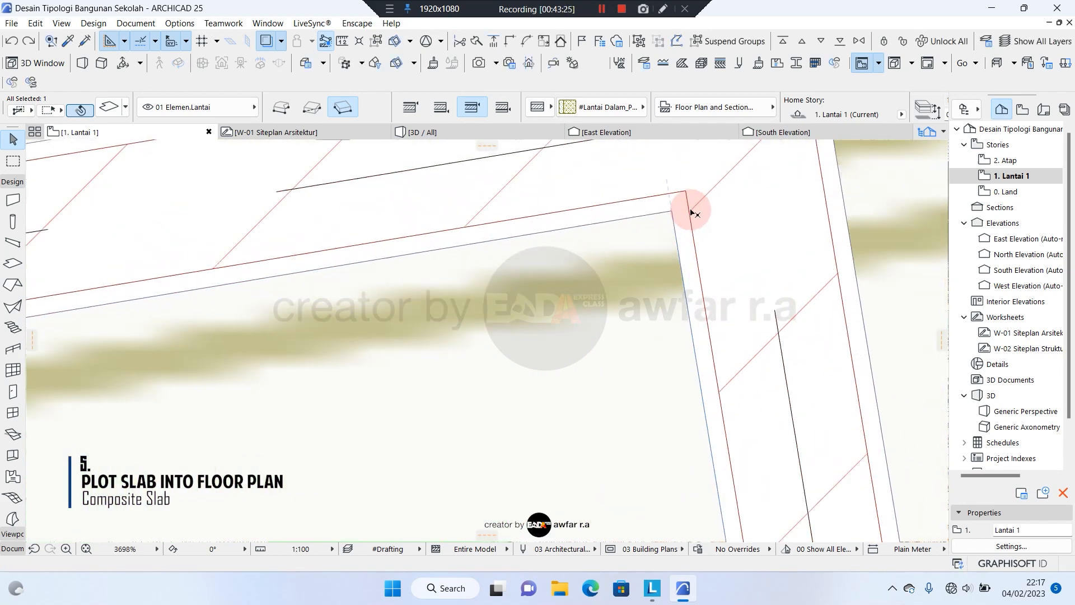
scroll(691, 212, "down", 5)
middle_click_drag(555, 301, 614, 222)
key("Escape")
- Retry adding the upper-right room's rectangle from the slab's corner node, ending at the inner wall corner on grid 1
scroll(615, 224, "down", 5)
scroll(588, 347, "up", 2)
left_click(572, 339)
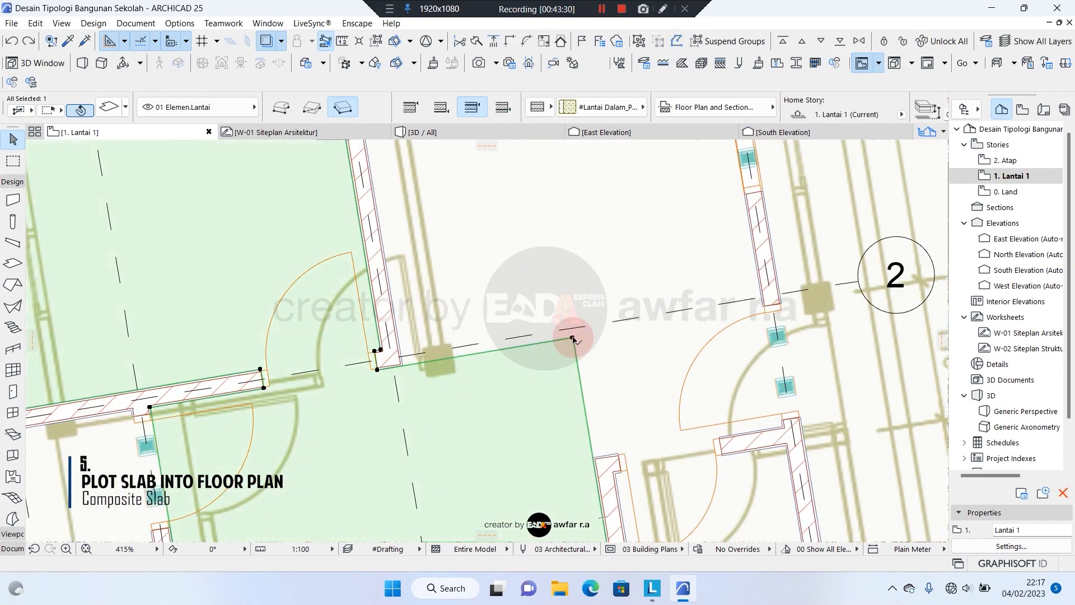
scroll(756, 300, "up", 5)
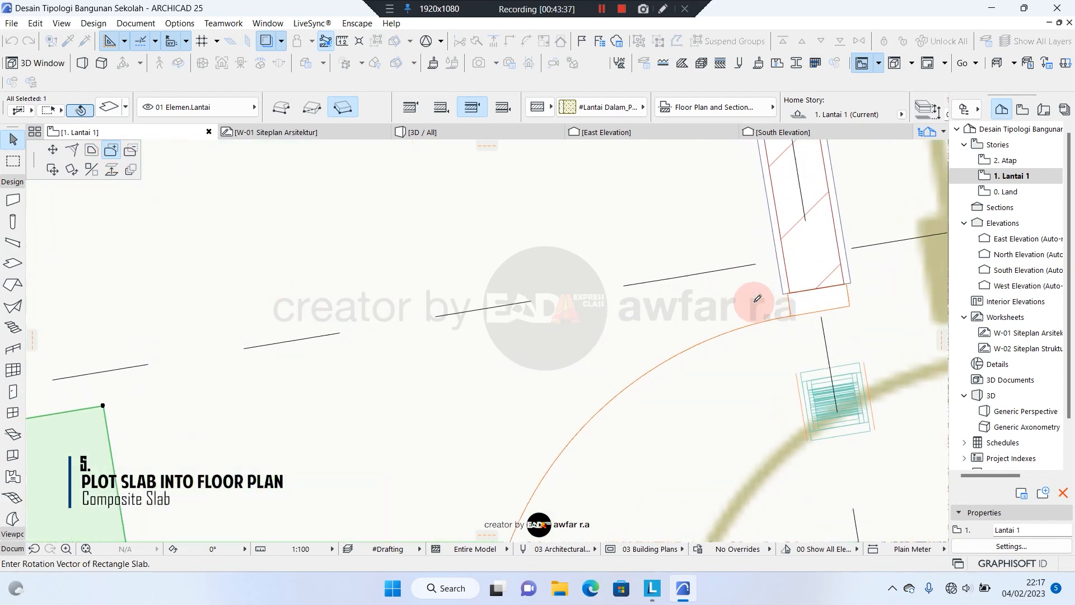
scroll(796, 292, "up", 5)
left_click(799, 267)
scroll(761, 338, "down", 8)
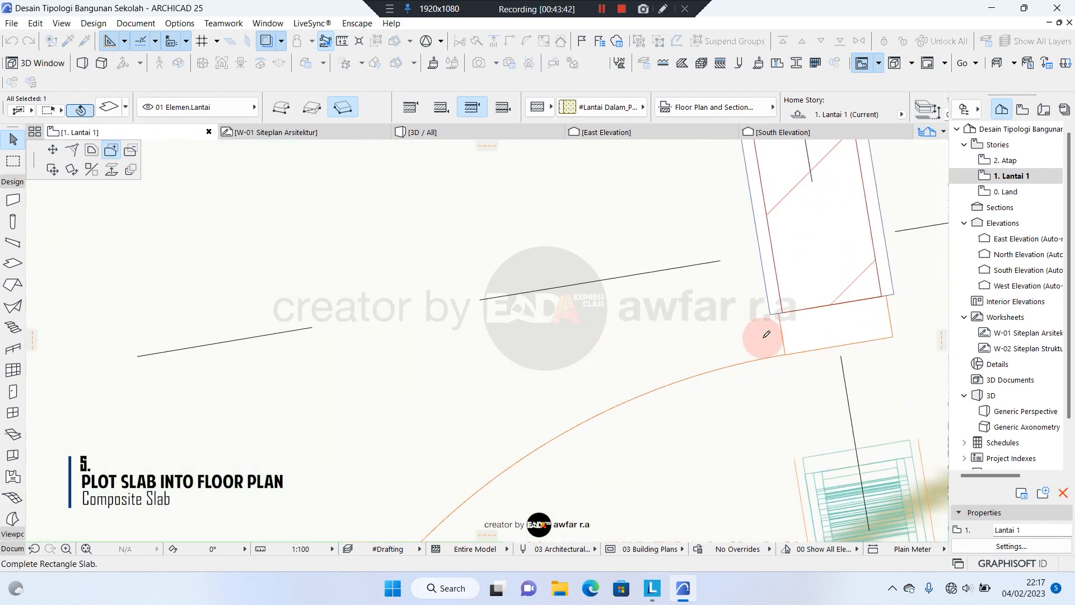
middle_click_drag(755, 331, 745, 507)
scroll(706, 246, "up", 4)
scroll(706, 246, "up", 2)
left_click(739, 280)
scroll(716, 252, "down", 8)
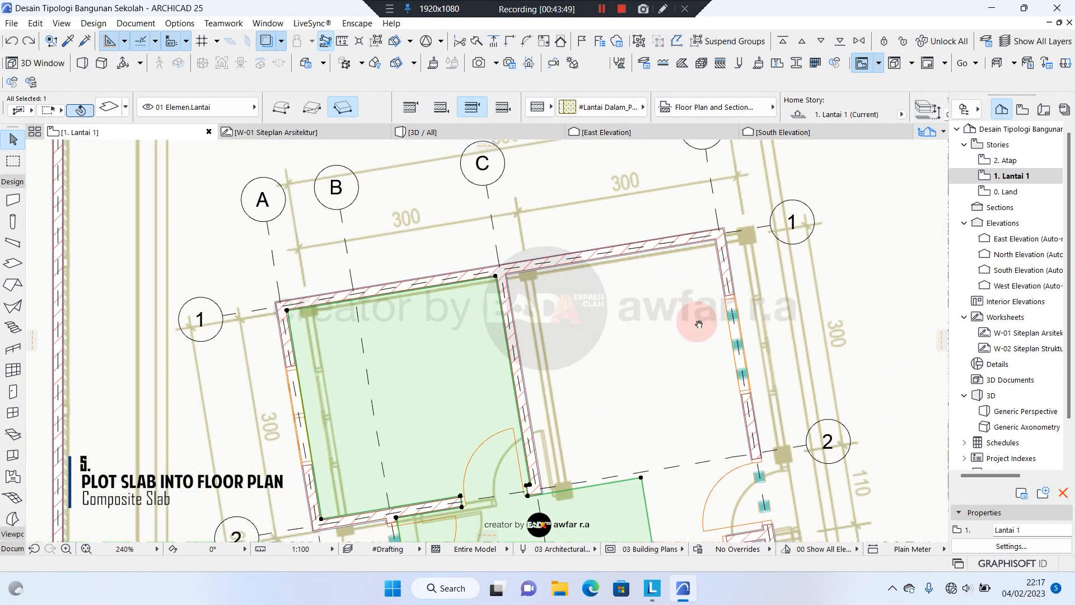
- Add a rotated rectangle to the slab from its upper corner to the toilet wall's end, widened toward the exterior side door
middle_click_drag(698, 321, 673, 282)
left_click(659, 329)
middle_click_drag(609, 454, 590, 318)
scroll(590, 317, "up", 3)
left_click(340, 240)
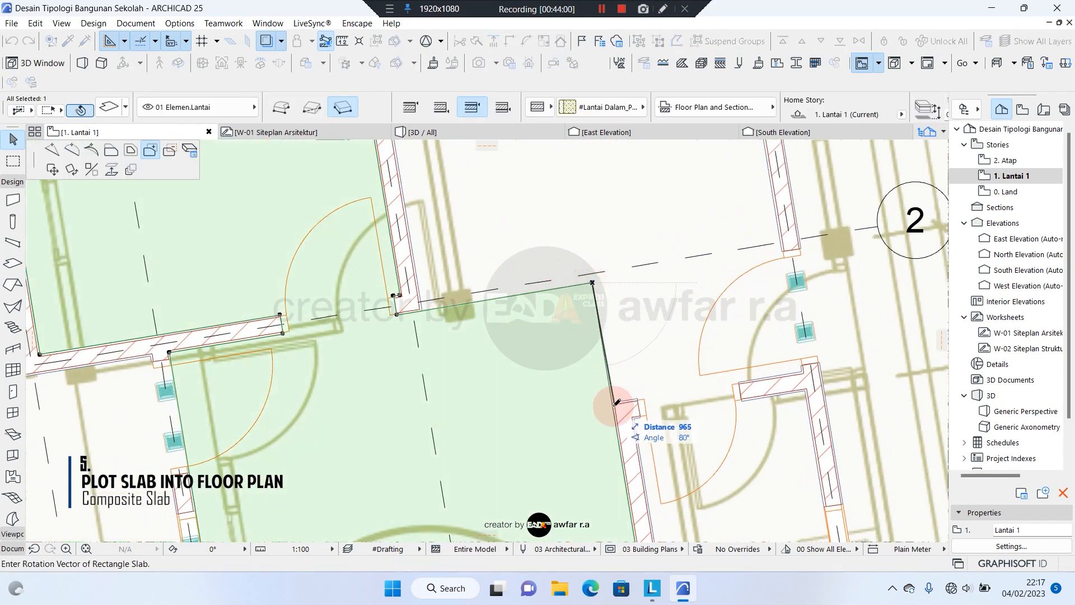
left_click(776, 368)
scroll(744, 288, "up", 2)
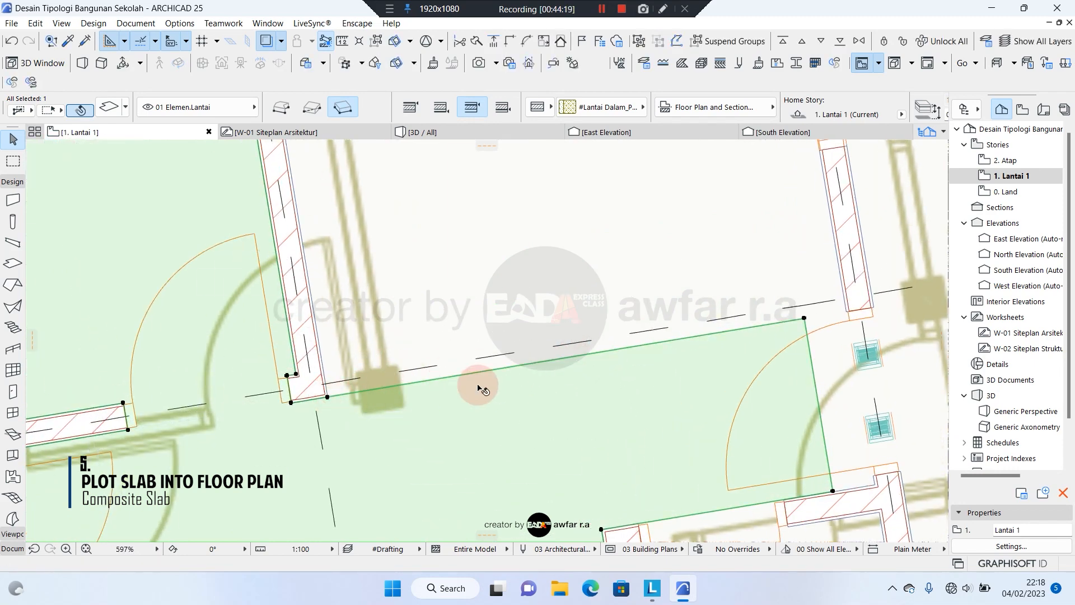
- Offset the slab's right edge to the inner corner of the wall end above the exterior side door
middle_click_drag(477, 385, 299, 395)
left_click(636, 395)
scroll(661, 318, "up", 7)
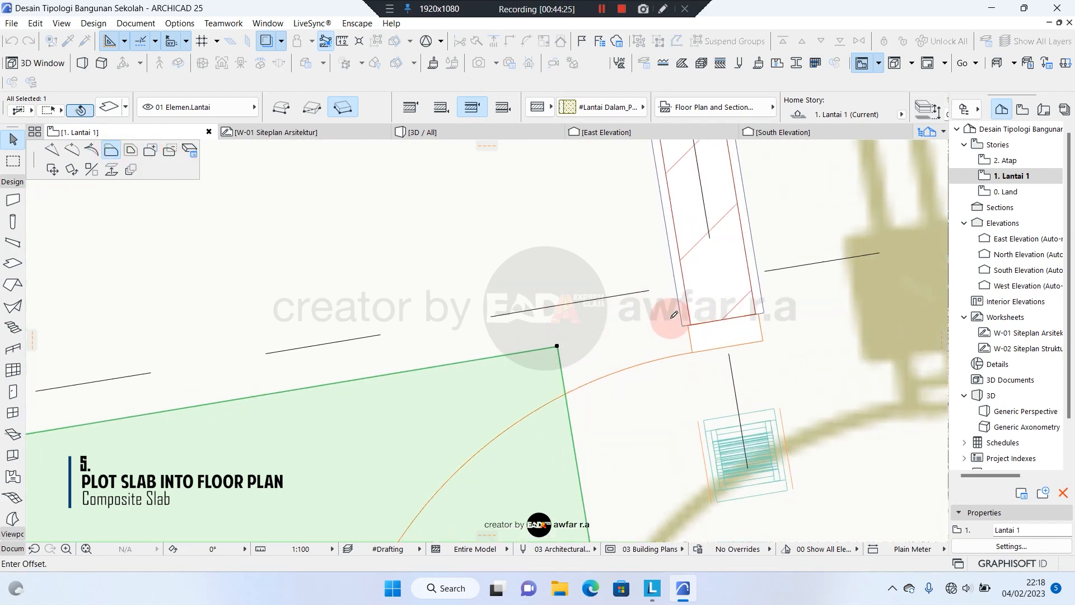
left_click(684, 326)
- Offset the slab's upper edge to the grid 1 wall so it covers building D's upper-right room
left_click(639, 335)
scroll(647, 292, "down", 5)
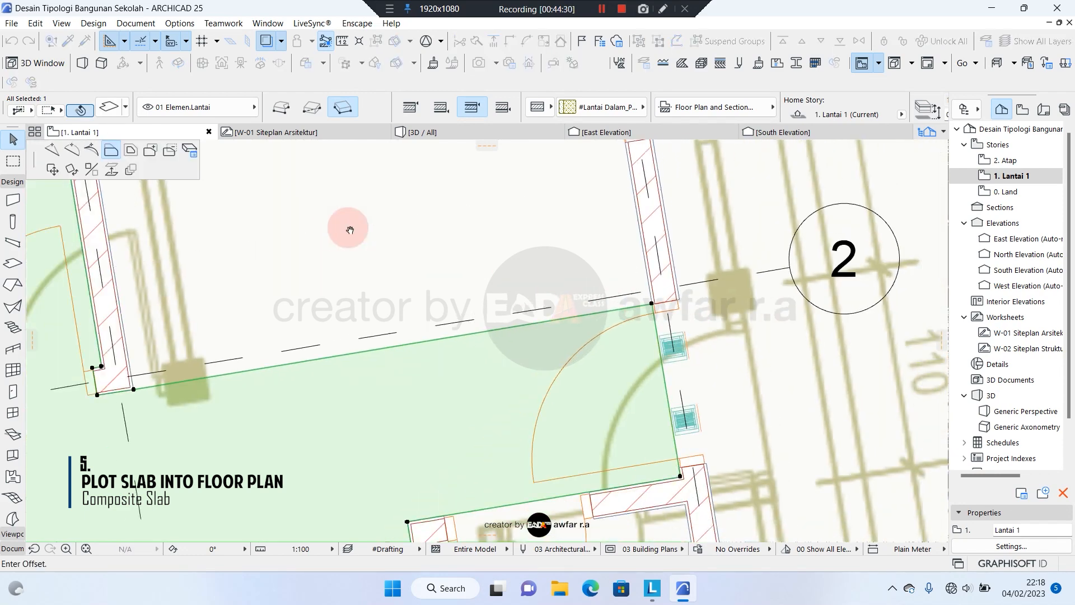
middle_click_drag(348, 227, 494, 325)
scroll(398, 328, "up", 2)
left_click(206, 323)
middle_click_drag(205, 324, 579, 329)
- Insert slab nodes at the inner and outer corners of the wall end below the exterior side door opening
left_click(597, 386)
left_click(58, 150)
scroll(616, 417, "up", 3)
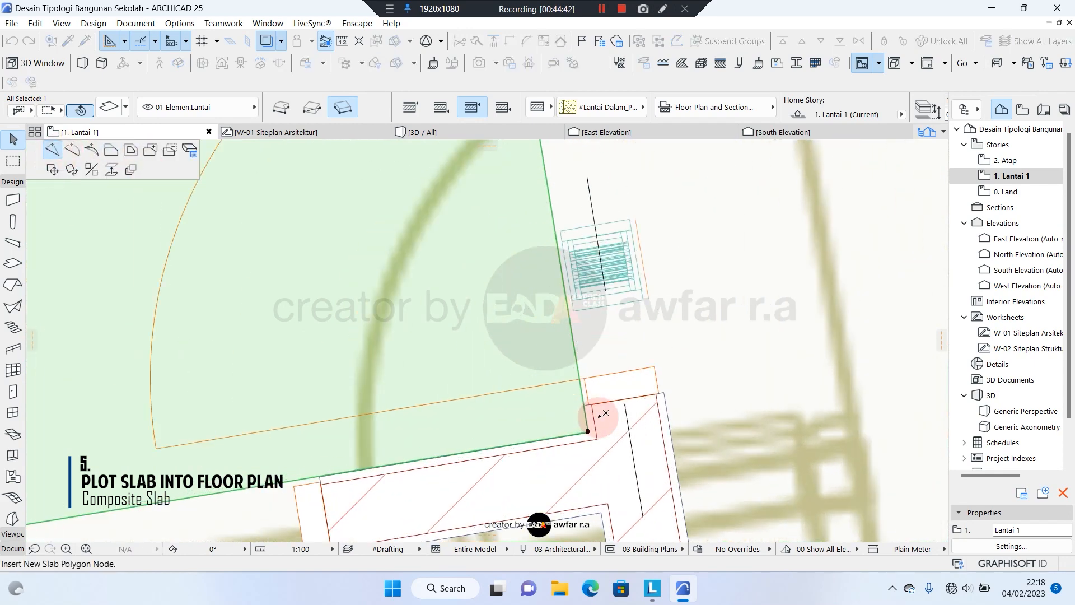
left_click(585, 406)
left_click(574, 354)
left_click(666, 391)
- Insert slab nodes at the outer and inner corners of the wall end above the exterior side door opening
middle_click_drag(640, 318, 640, 500)
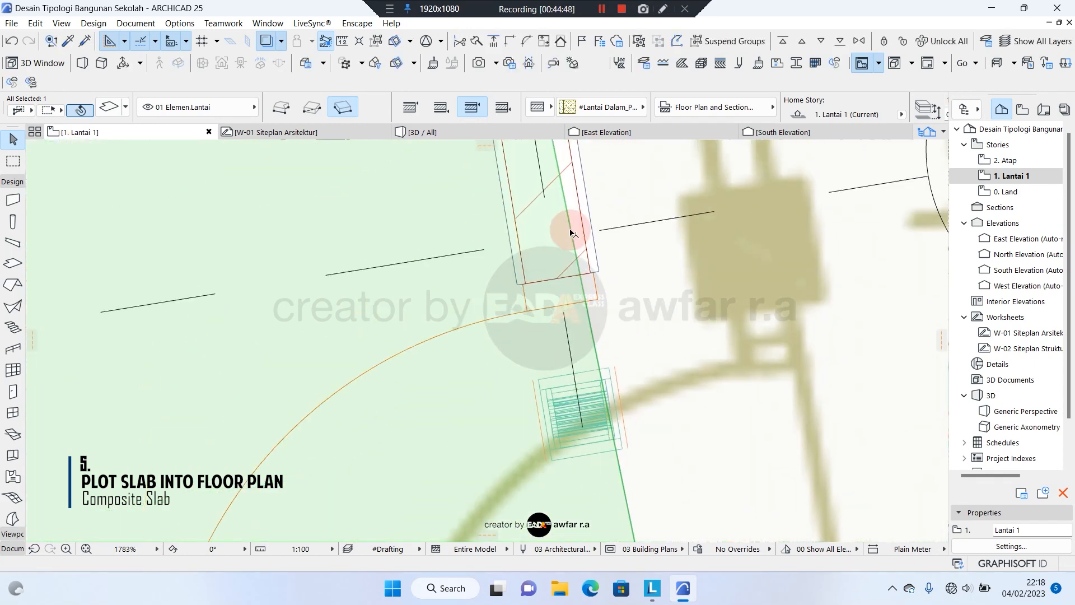
left_click(571, 232)
left_click(598, 267)
left_click(583, 199)
left_click(515, 280)
scroll(626, 212, "down", 3)
scroll(625, 213, "down", 8)
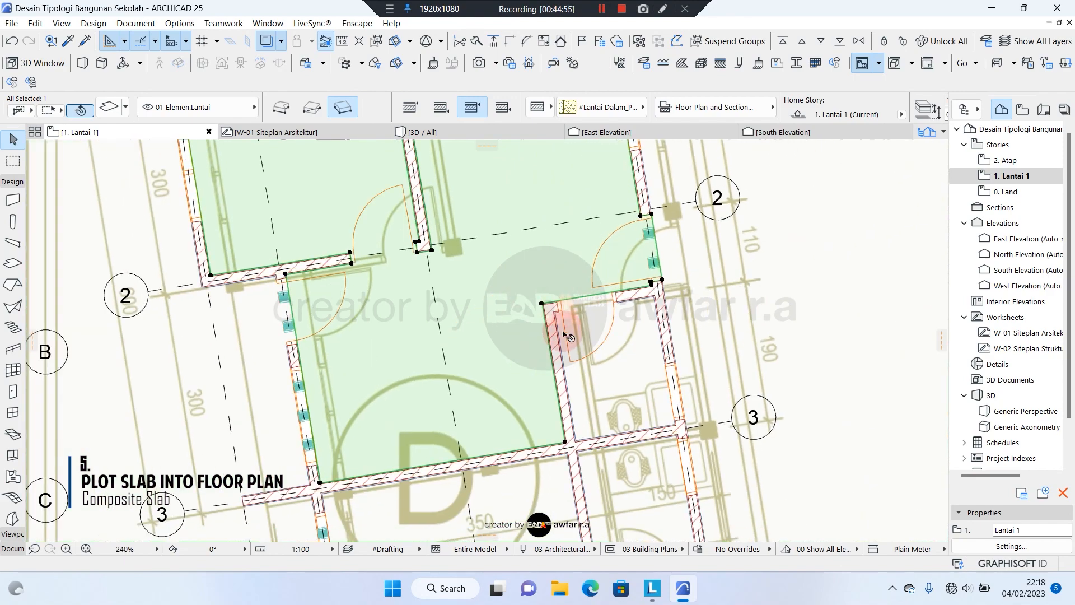
- Insert slab nodes at the wall-end corners on both sides of the toilet door opening, extending the slab through the wall thickness
scroll(579, 315, "up", 5)
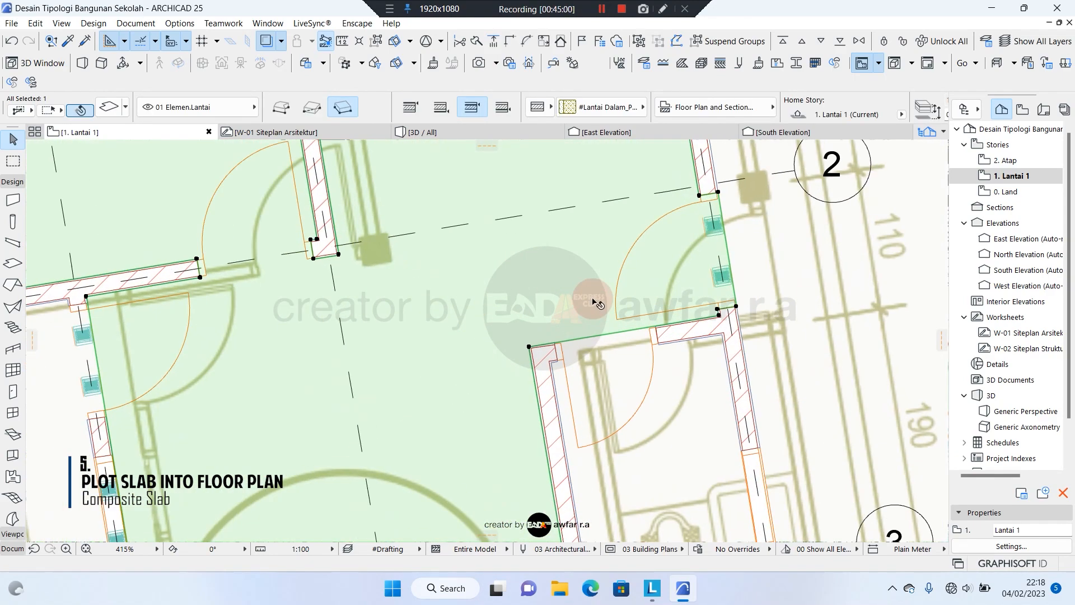
scroll(592, 298, "up", 6)
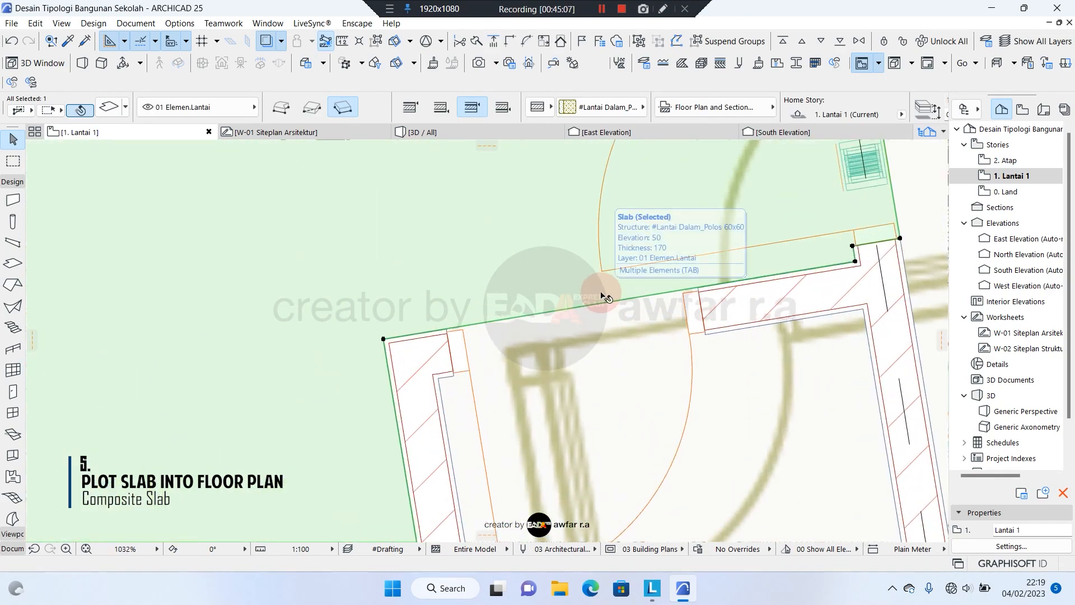
left_click(509, 323)
left_click(405, 341)
left_click(416, 408)
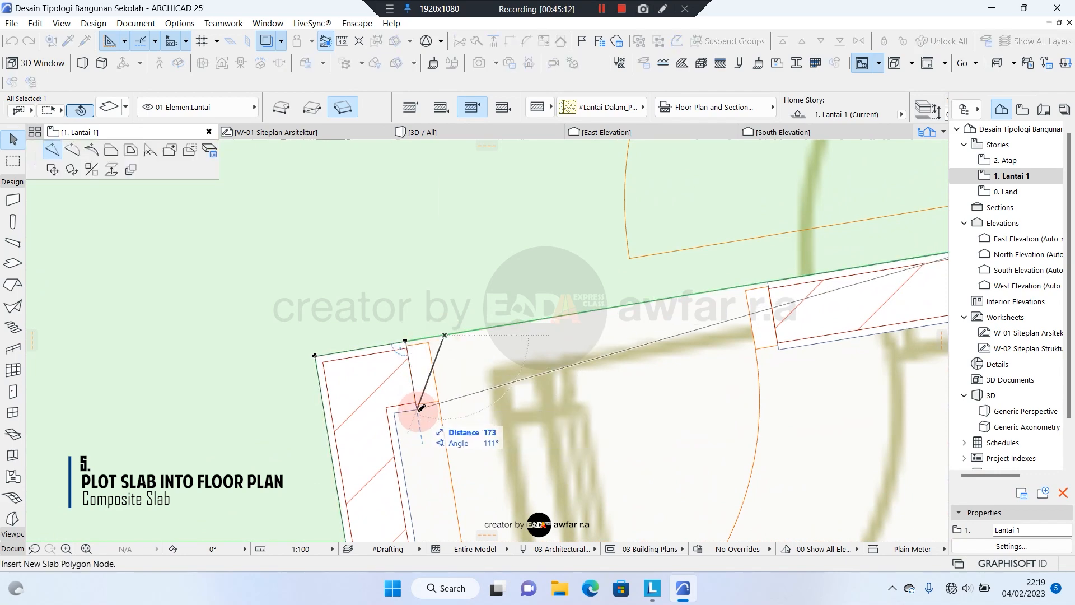
left_click(802, 340)
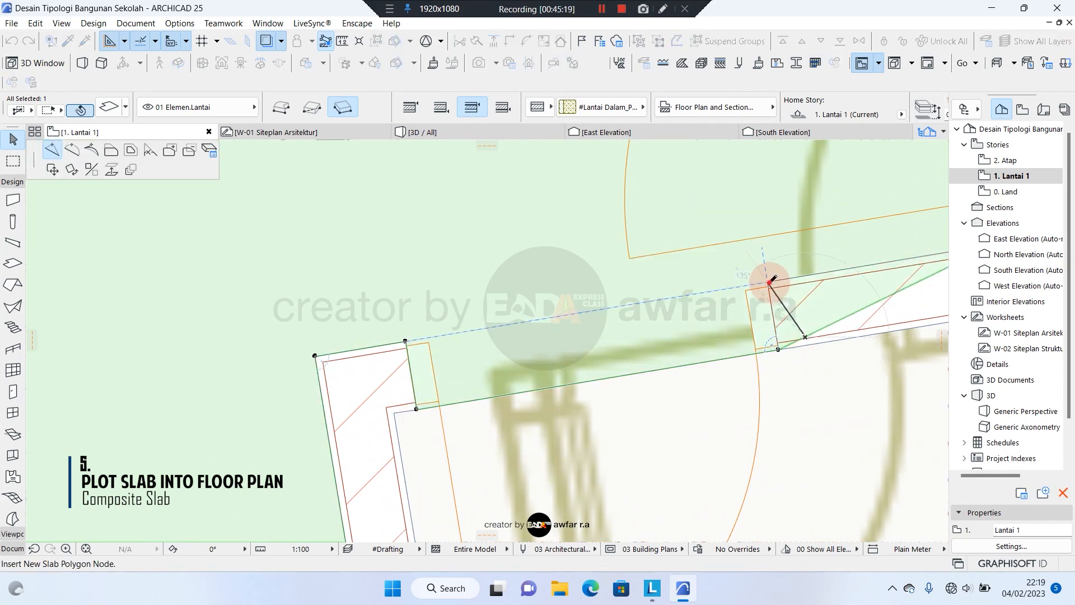
left_click(769, 282)
scroll(392, 313, "down", 9)
key("Escape")
- Mirror a copy of building D's upper slab across the centreline of the grid 3 wall
left_click(525, 294)
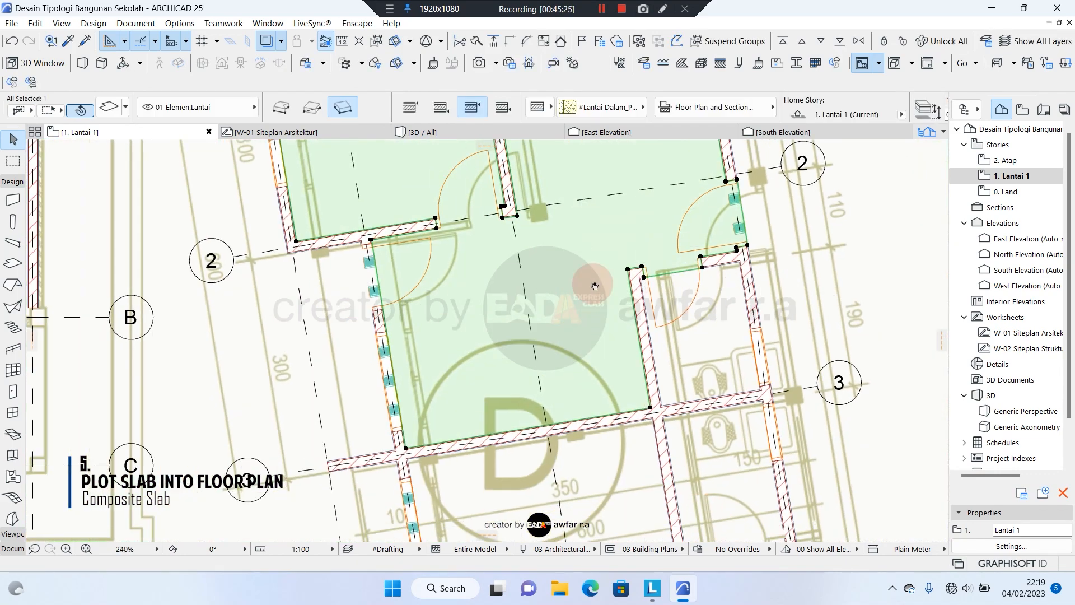
scroll(443, 431, "up", 4)
left_click(454, 431)
left_click(92, 170)
middle_click_drag(428, 425, 491, 323)
scroll(405, 356, "up", 1)
key("ctrl")
left_click(347, 371)
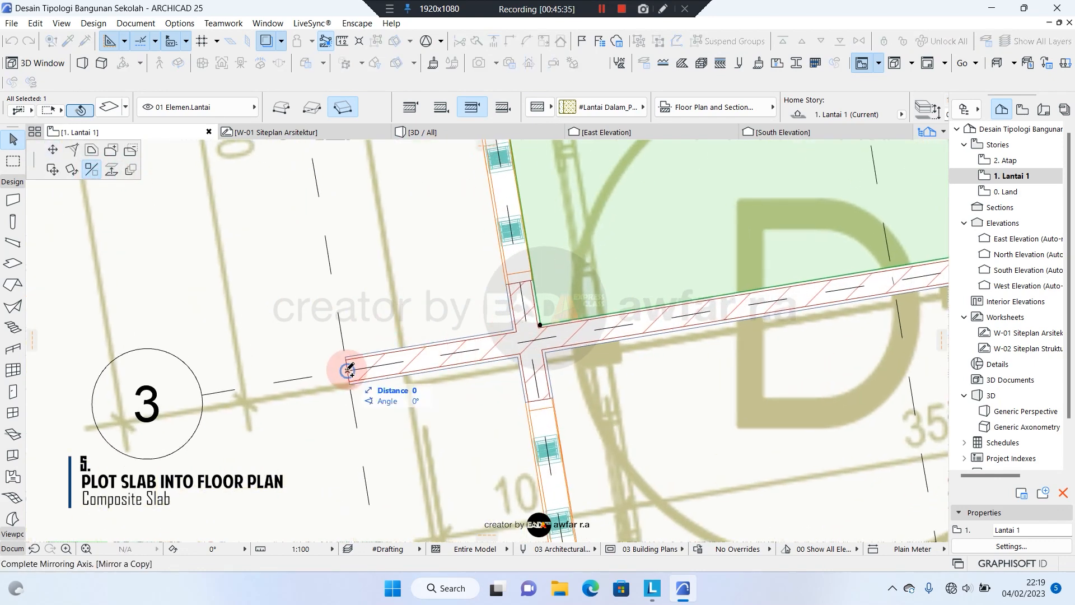
left_click(459, 352)
scroll(569, 336, "down", 4)
key("Escape")
- Check the slabs in building D, and review the surrounding buildings on the Lantai 1 floor plan
middle_click_drag(677, 463, 662, 441)
left_click(638, 298)
scroll(616, 300, "down", 3)
left_click(595, 252)
middle_click_drag(613, 288, 632, 365)
key("Escape")
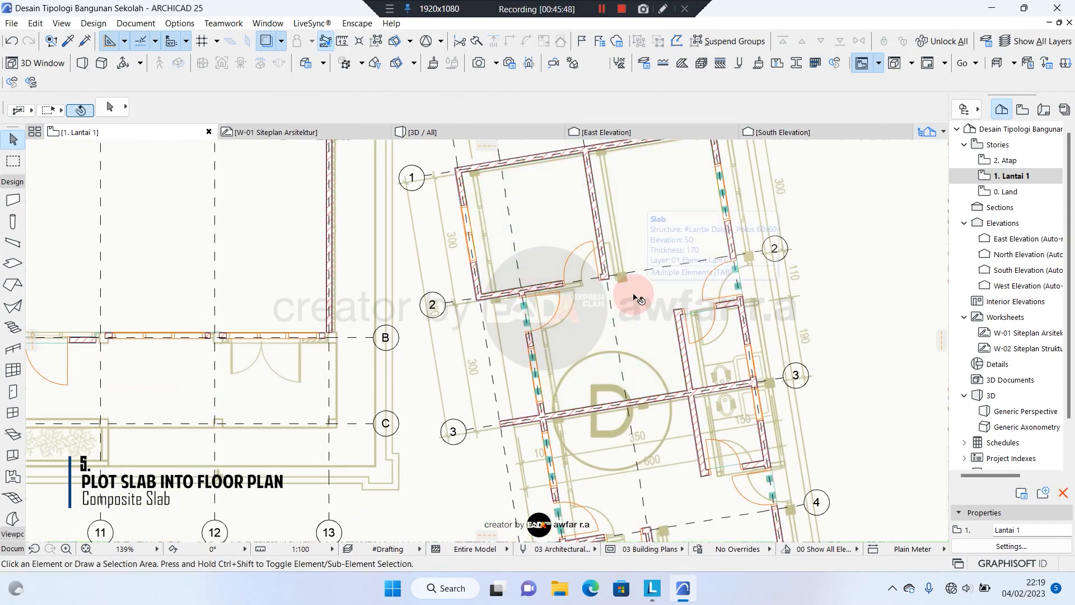
scroll(696, 281, "down", 5)
middle_click_drag(762, 320, 781, 283)
scroll(552, 291, "down", 3)
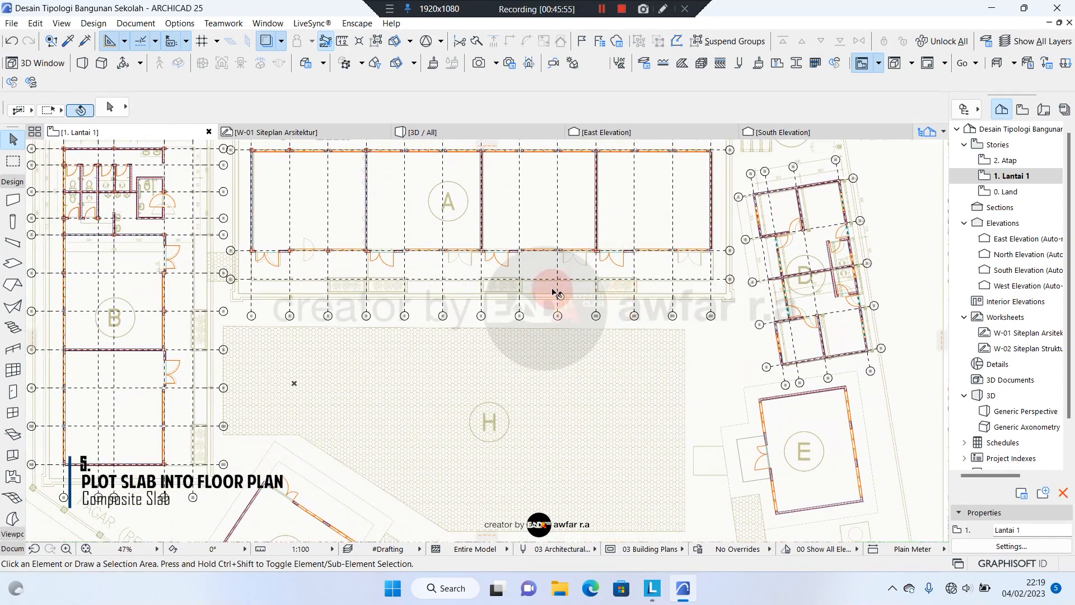
middle_click_drag(517, 292, 534, 286)
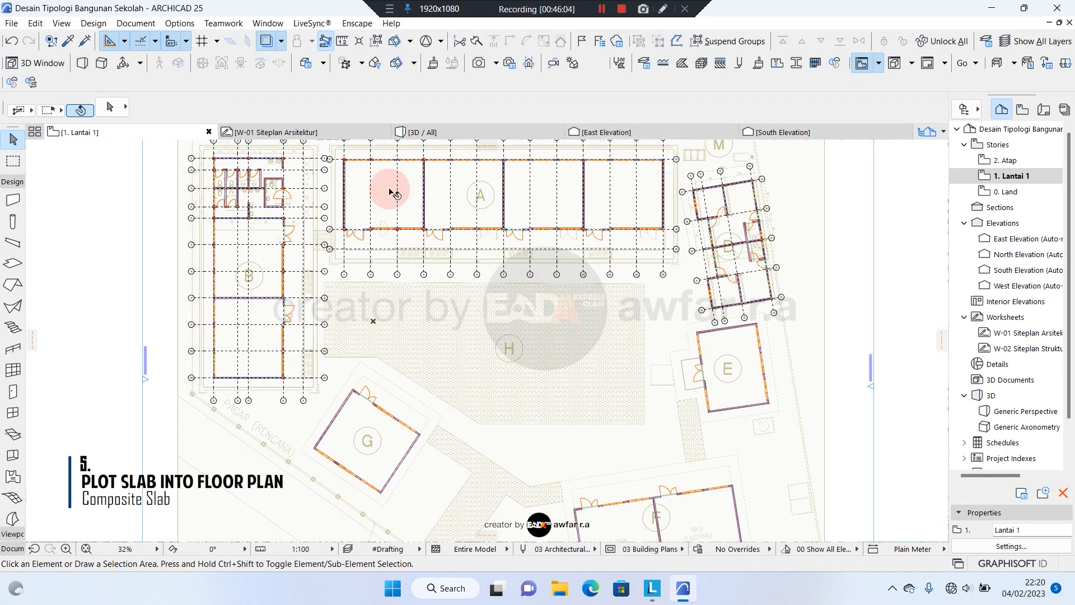
- Inspect the tile finish of building B's floor slab in the 3D perspective view
left_click(475, 131)
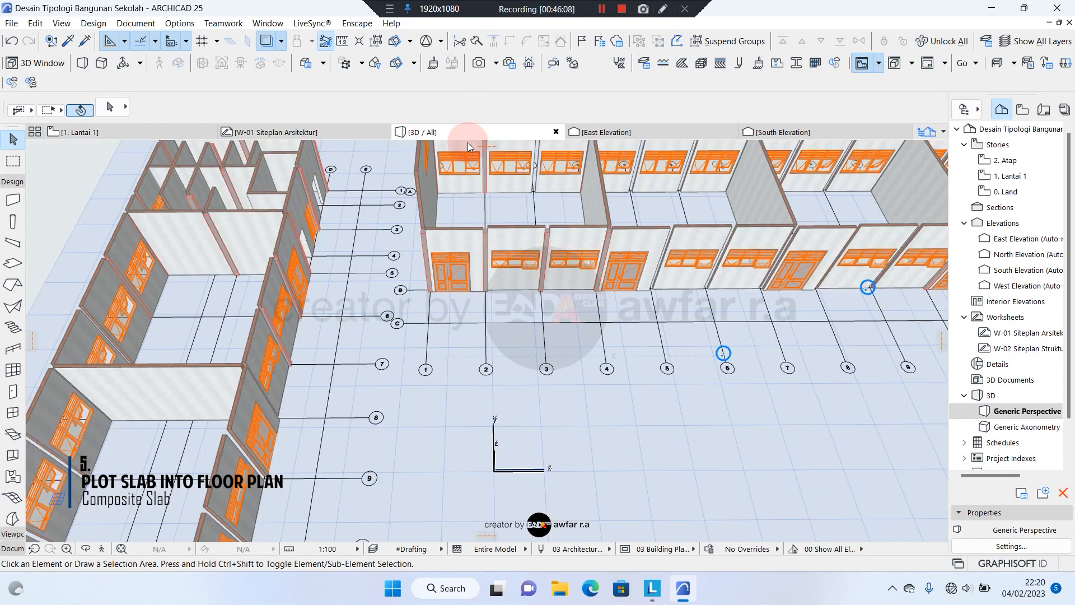
scroll(230, 392, "up", 10)
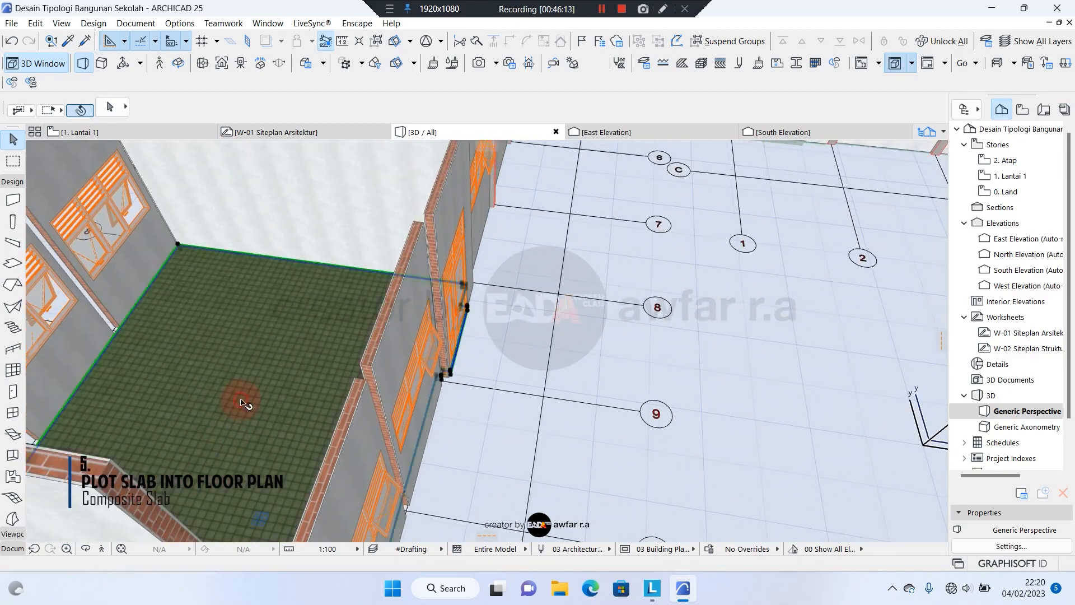
key("Escape")
left_click(273, 365)
scroll(286, 356, "up", 3)
scroll(292, 358, "down", 4)
key("Escape")
middle_click_drag(295, 359, 288, 390)
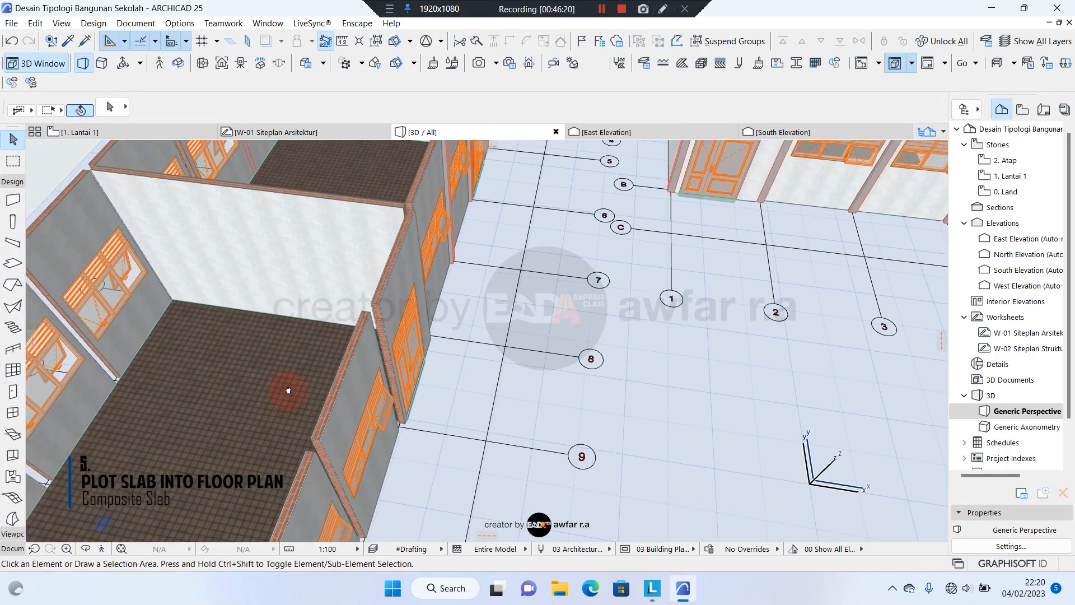
scroll(288, 391, "up", 8)
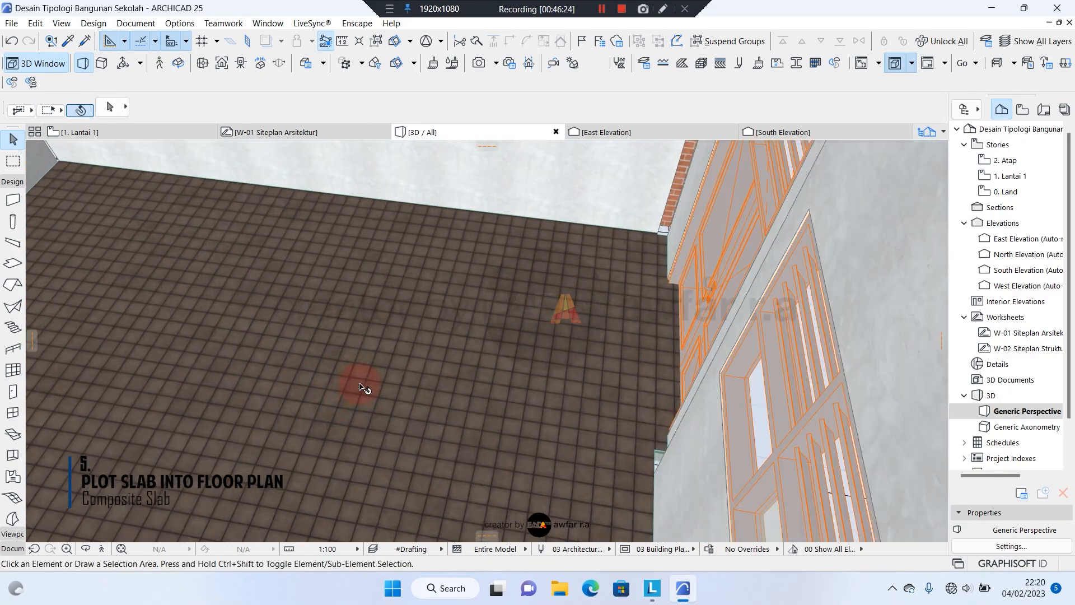
scroll(364, 385, "down", 3)
scroll(509, 328, "up", 3)
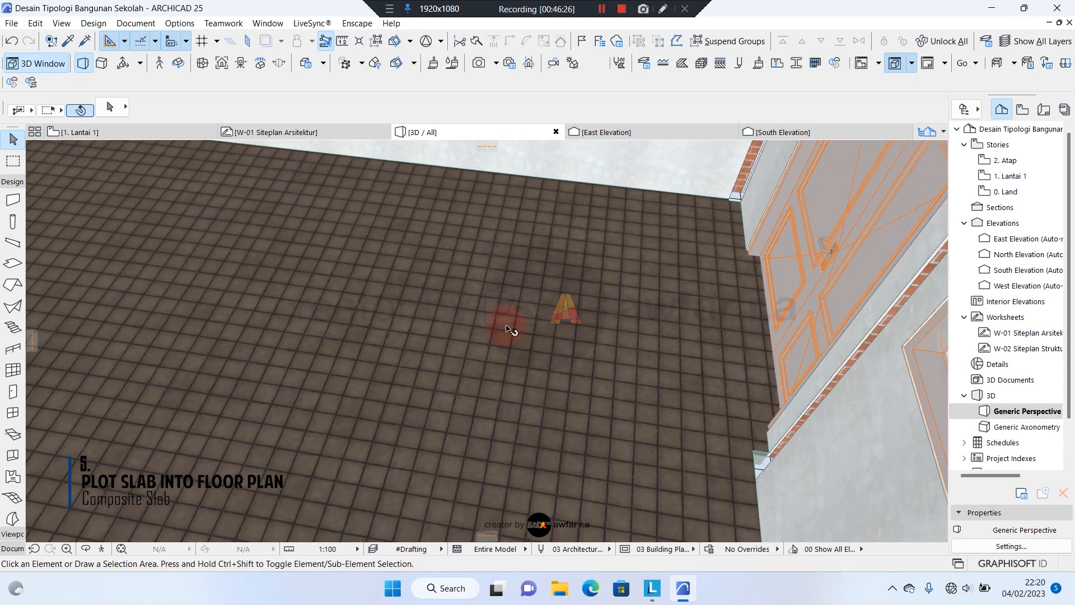
scroll(509, 325, "down", 3)
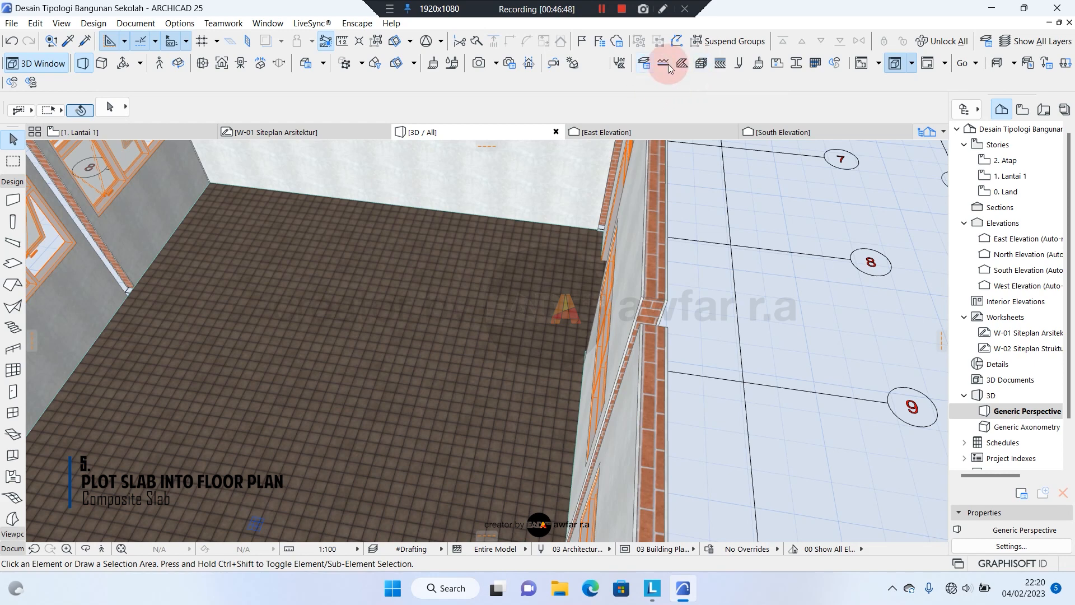
- Change the surface of the #Keramik Polos 60x60 building material to #Keramik Polos 60x060
left_click(716, 71)
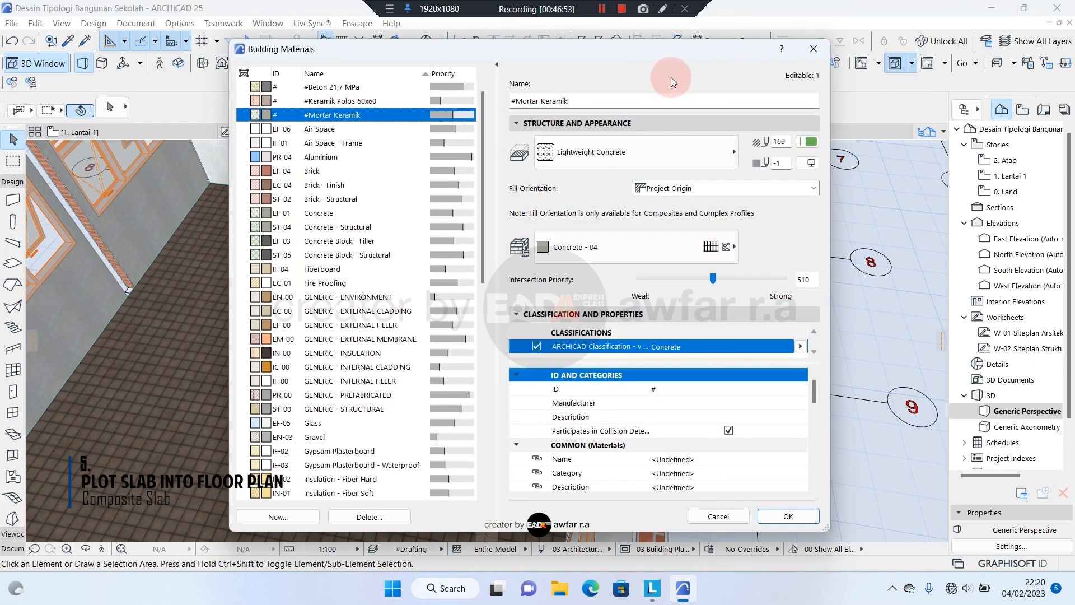
left_click(318, 103)
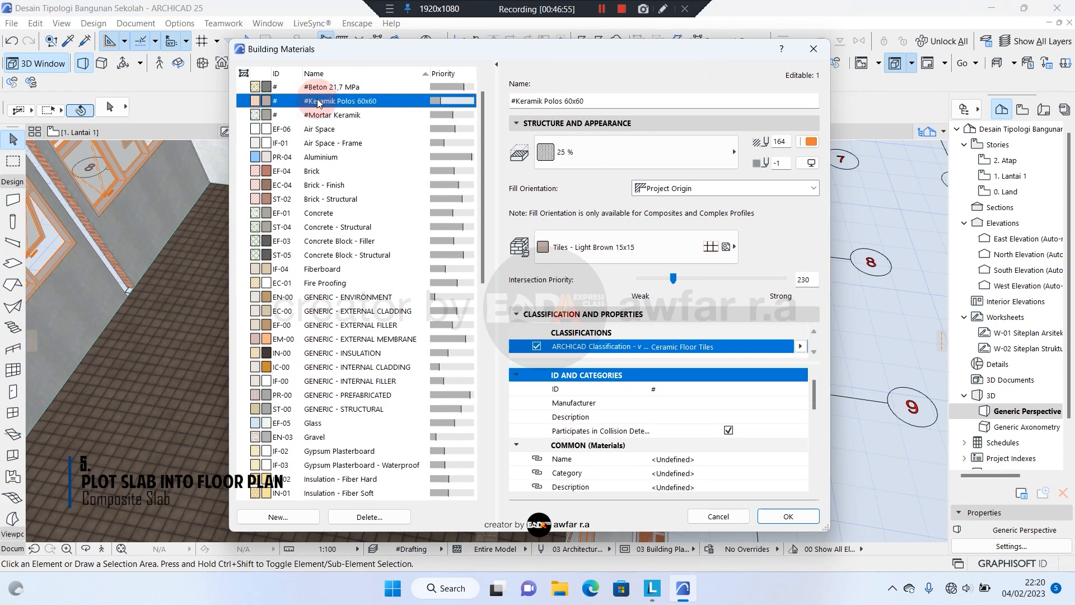
left_click(642, 250)
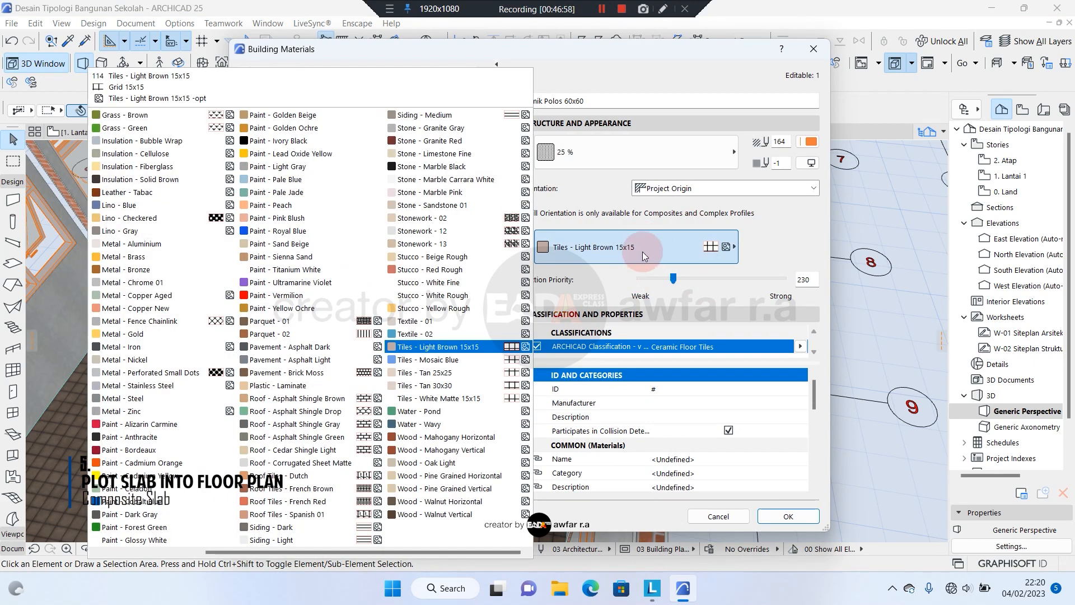
scroll(436, 269, "up", 2)
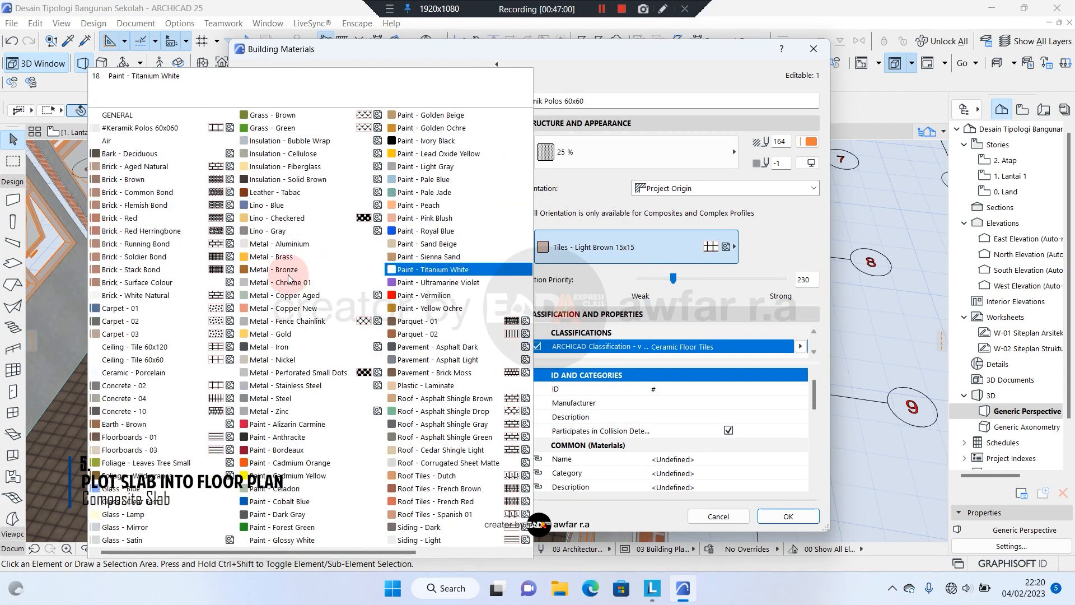
left_click(160, 129)
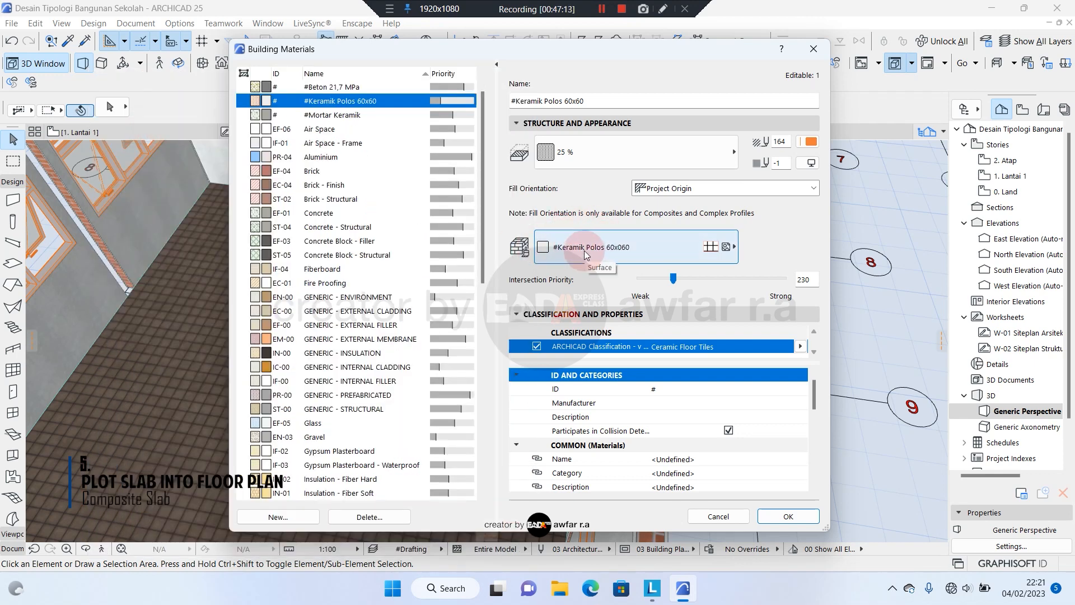
left_click(609, 243)
left_click(611, 243)
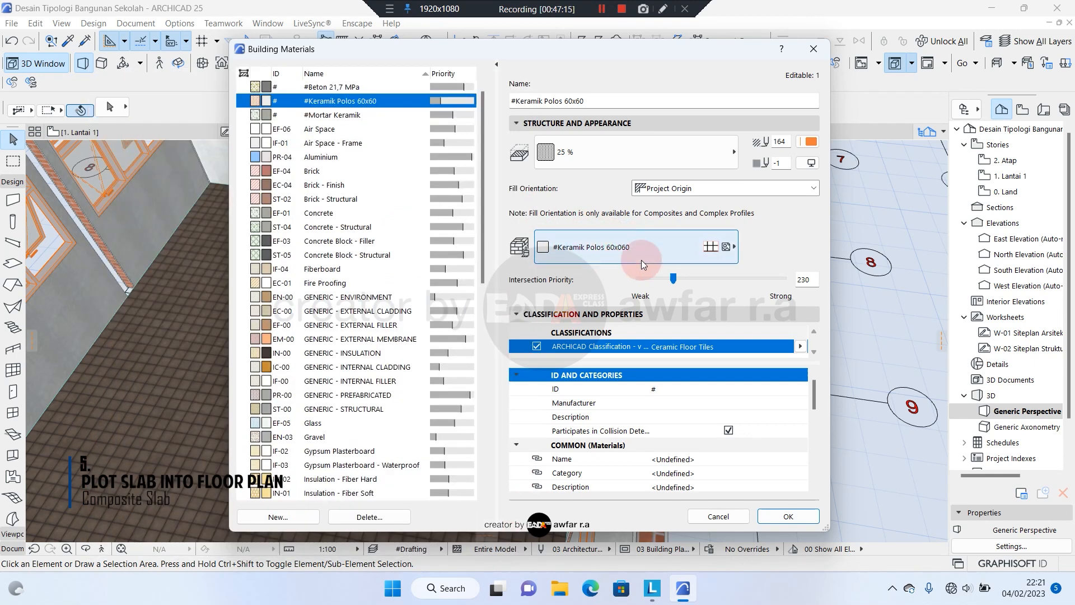
left_click(784, 515)
- Examine the floor slabs of all the school buildings in 3D with the new tile surface
scroll(434, 298, "down", 1)
middle_click_drag(435, 298, 453, 396, "shift")
scroll(453, 396, "down", 5)
middle_click_drag(566, 314, 559, 310)
scroll(558, 310, "down", 2)
middle_click_drag(474, 257, 293, 333)
middle_click_drag(739, 333, 307, 312)
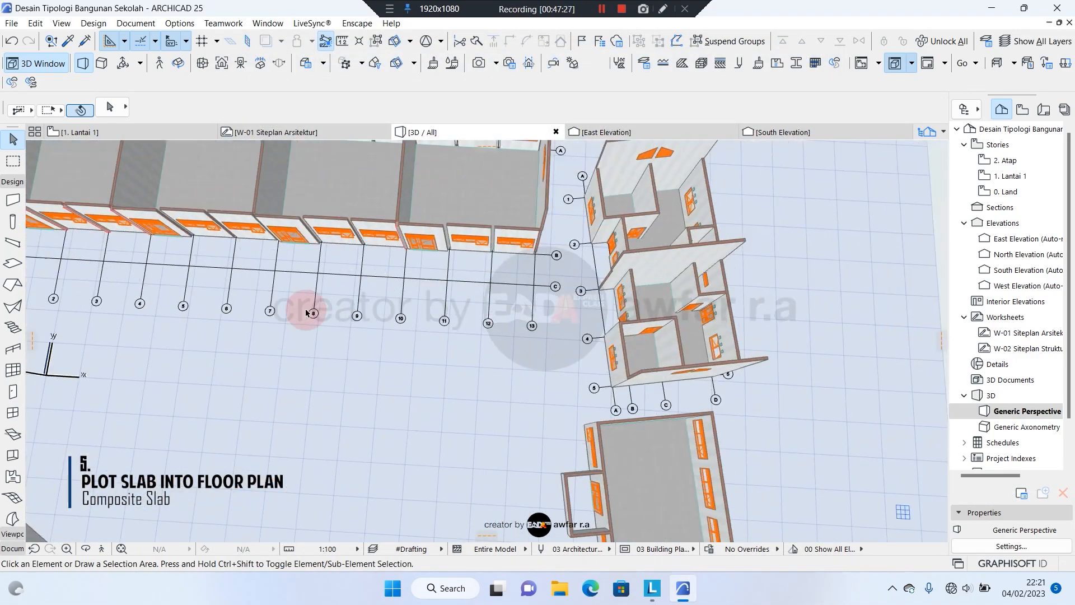
scroll(672, 316, "up", 2)
middle_click_drag(672, 316, 626, 230)
scroll(626, 231, "down", 2)
middle_click_drag(428, 470, 566, 303)
middle_click_drag(456, 354, 448, 526)
scroll(410, 273, "up", 2)
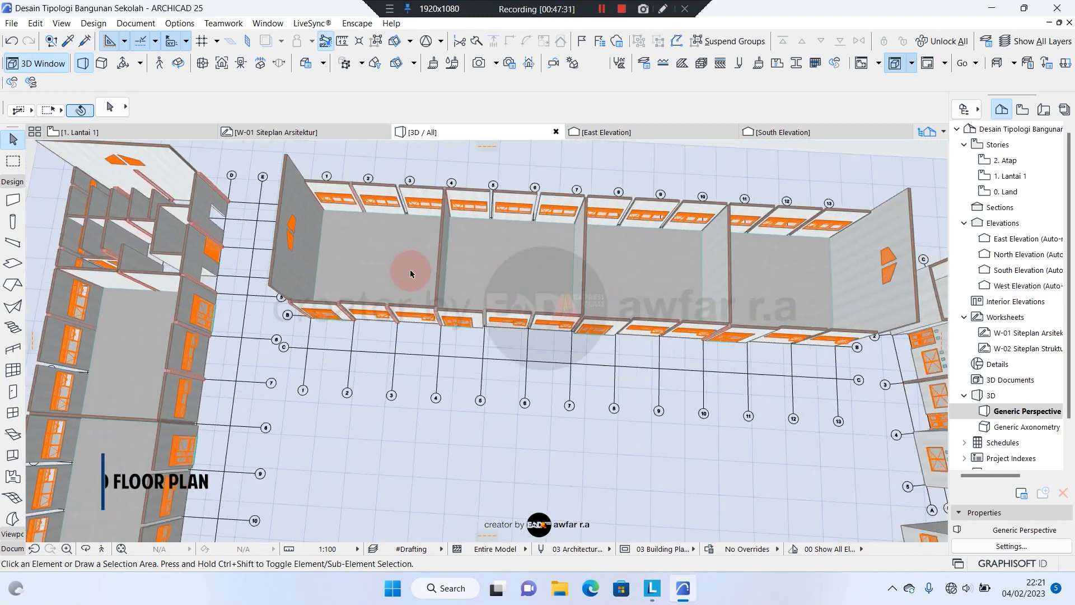
scroll(411, 273, "down", 2)
middle_click_drag(591, 385, 561, 324)
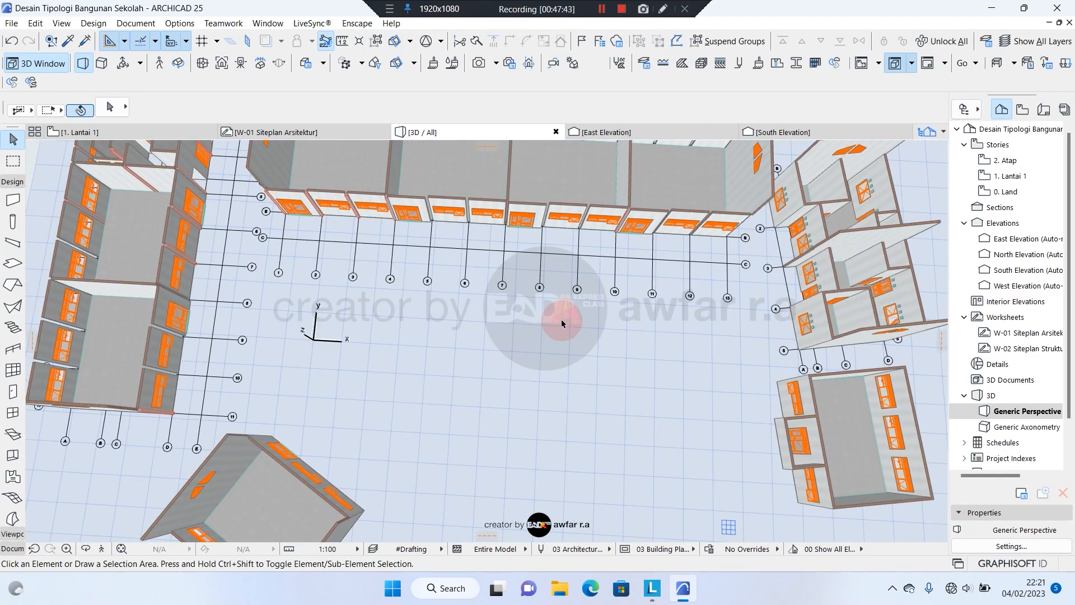
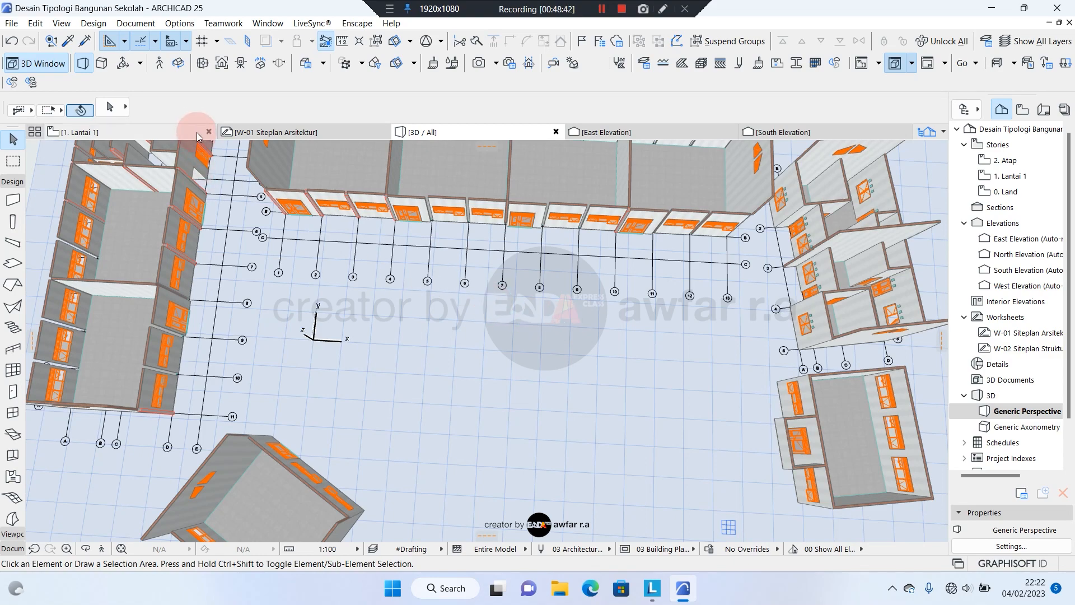
- Return to the Lantai 1 floor plan and browse the fill patterns available for the slab tiles
left_click(186, 130)
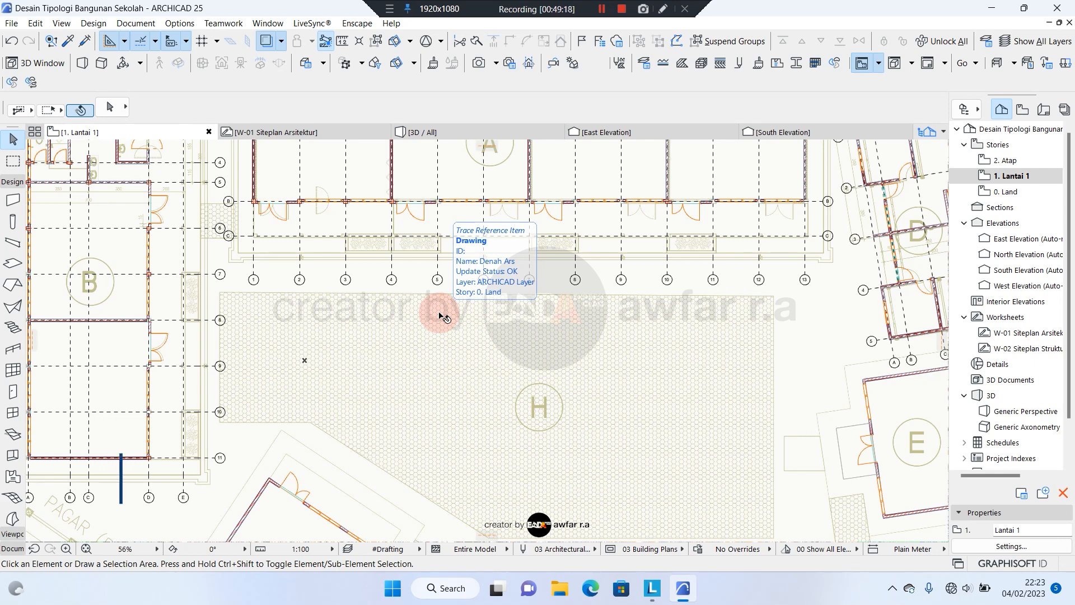
middle_click_drag(602, 218, 631, 223)
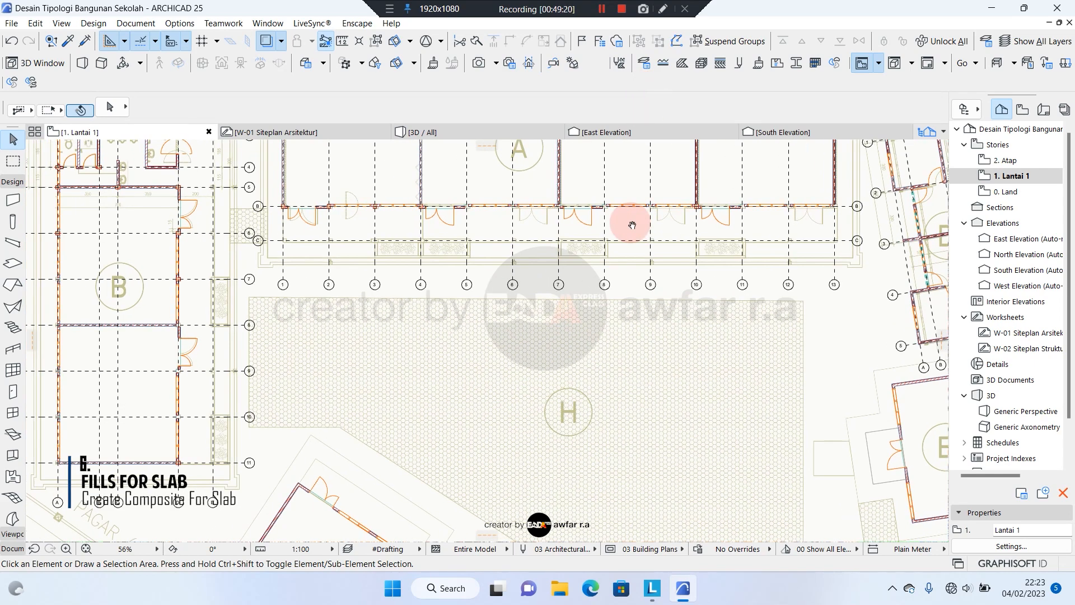
left_click(681, 67)
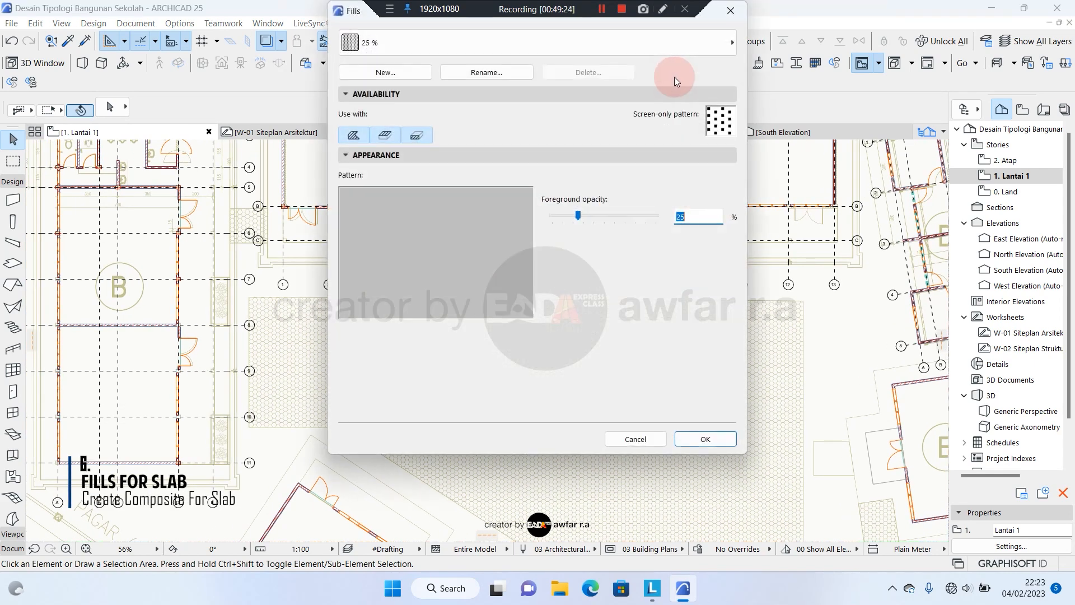
left_click(628, 48)
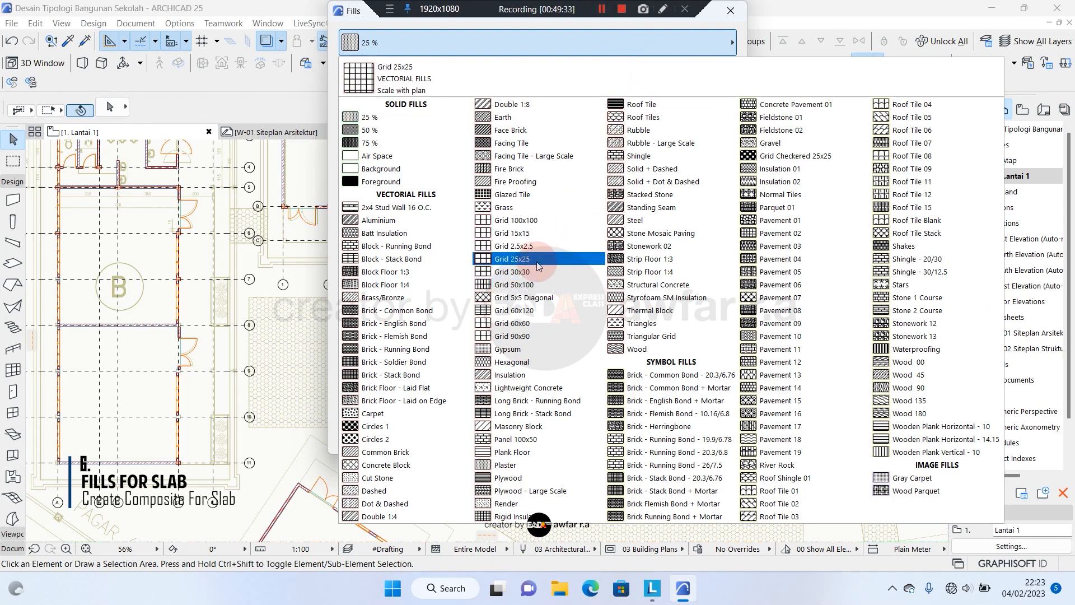
left_click(731, 14)
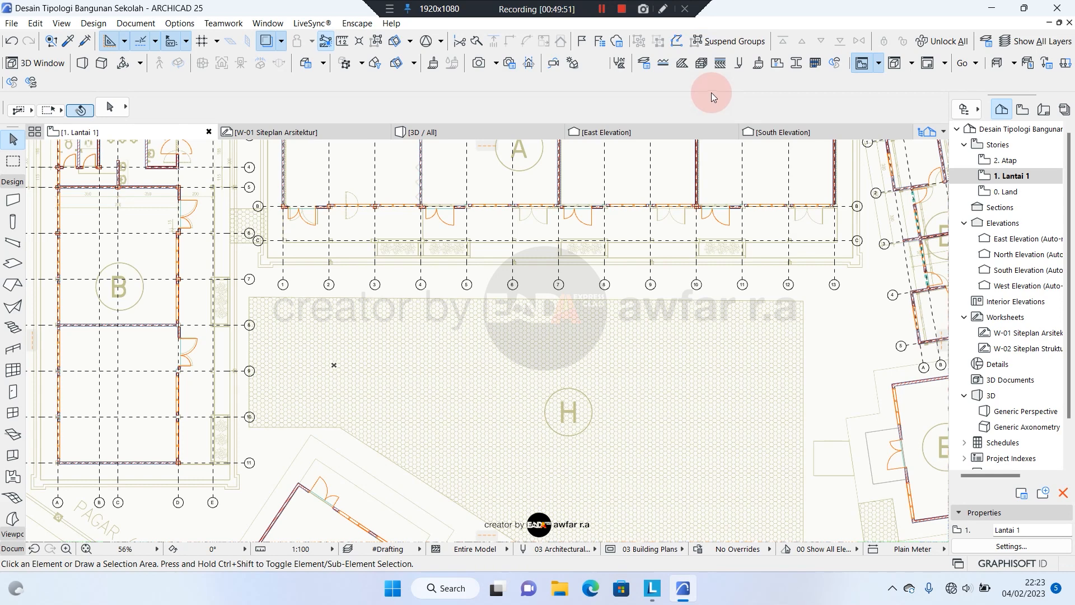
- Duplicate the #Keramik Polos 60x060 surface as a new surface named #Keramik Kasar 60x060
left_click(759, 63)
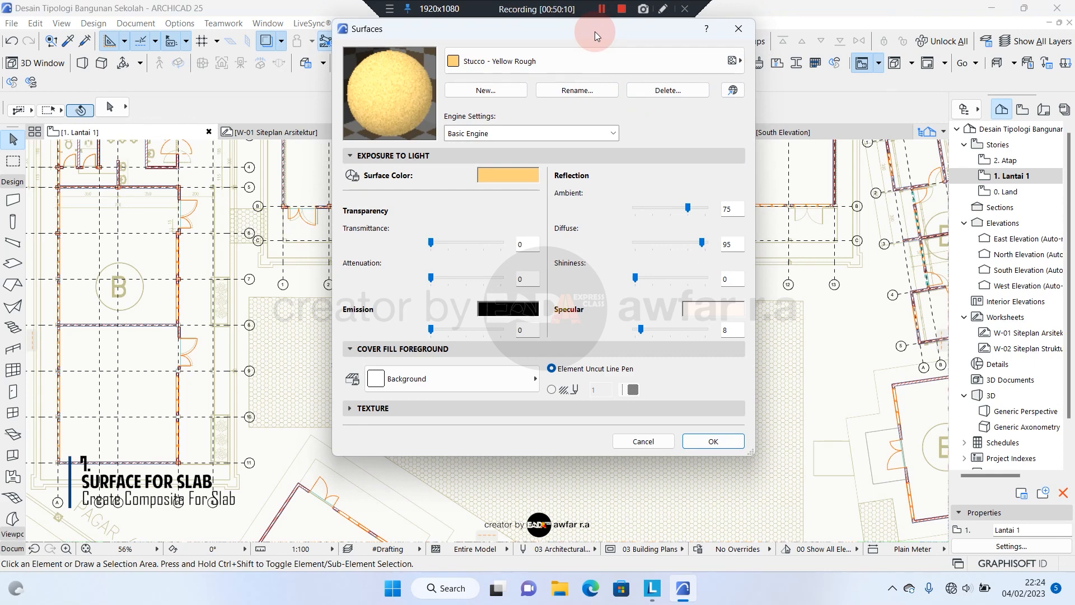
left_click(592, 64)
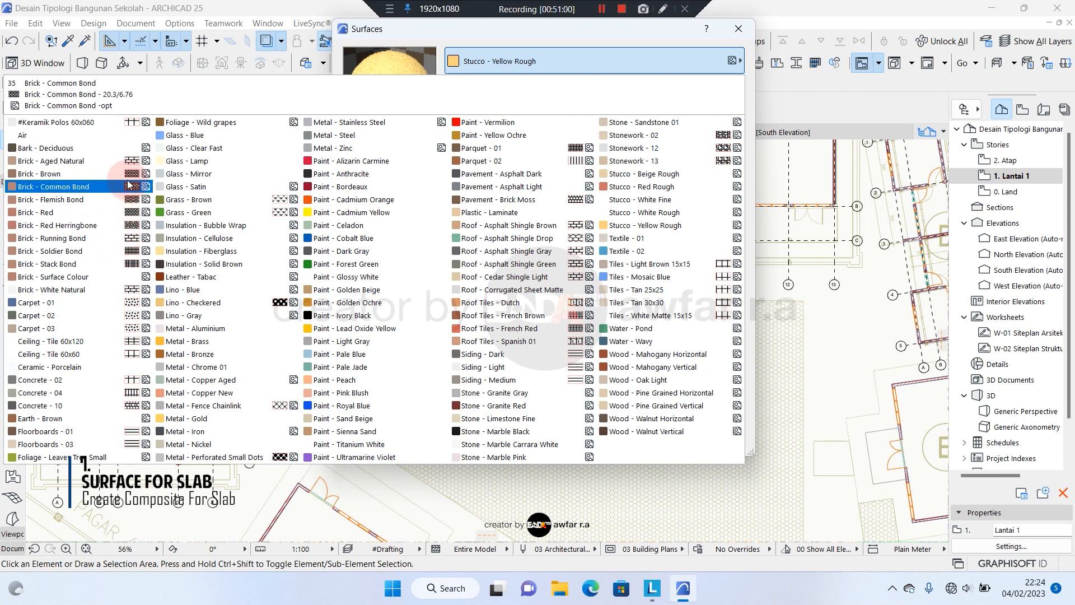
left_click(85, 124)
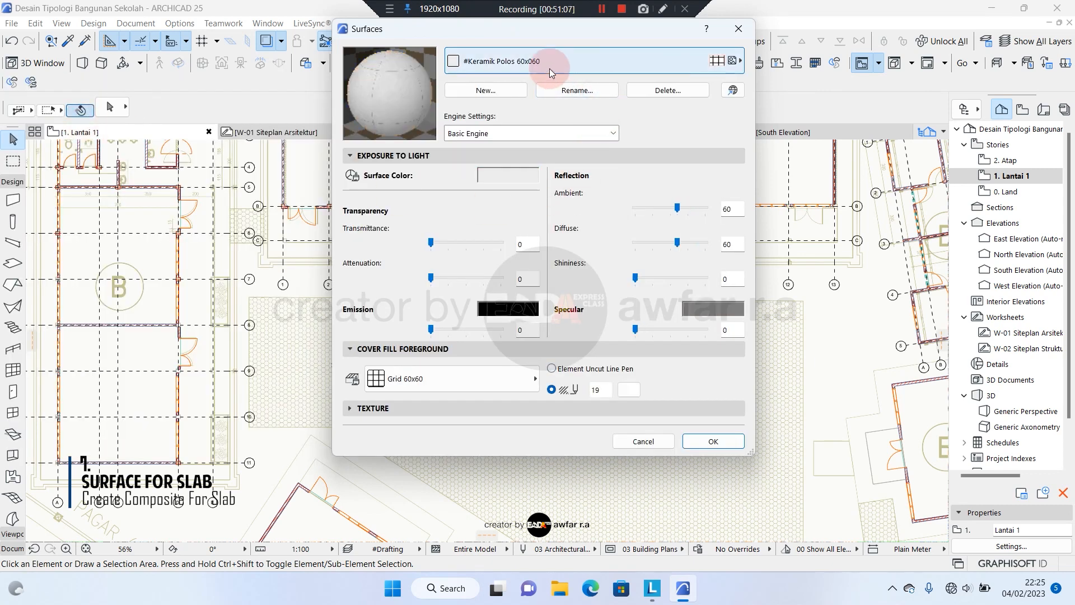
left_click(490, 90)
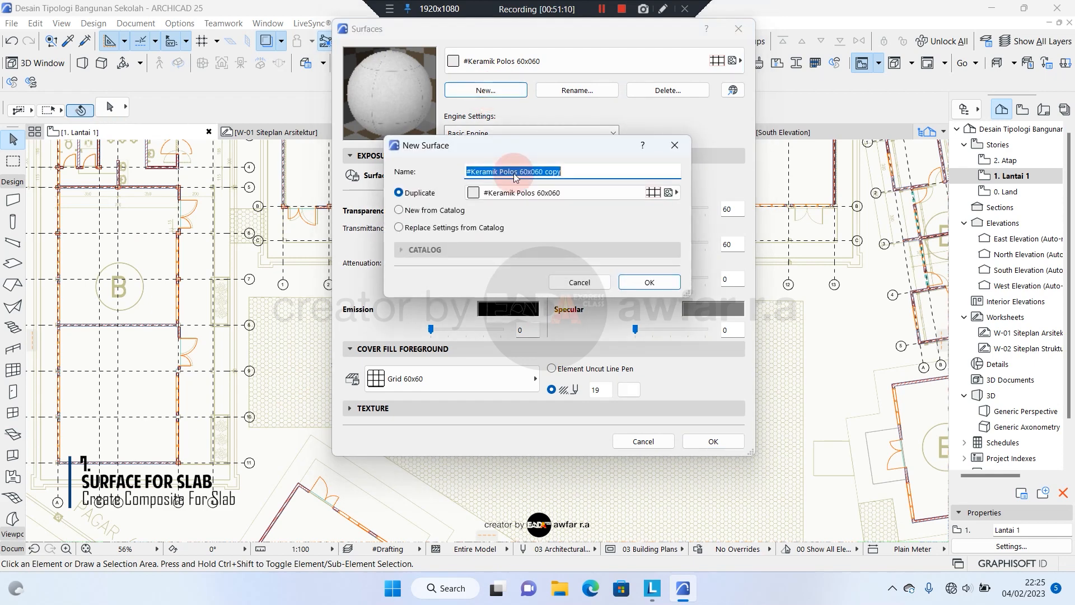
left_click(504, 172)
double_click(510, 172)
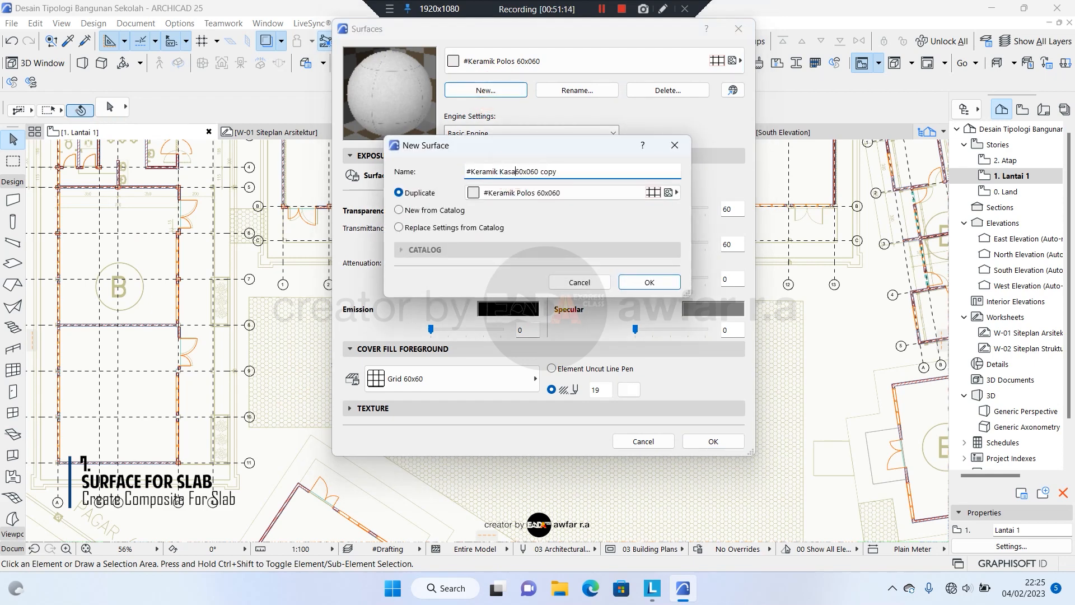
type("Kasar")
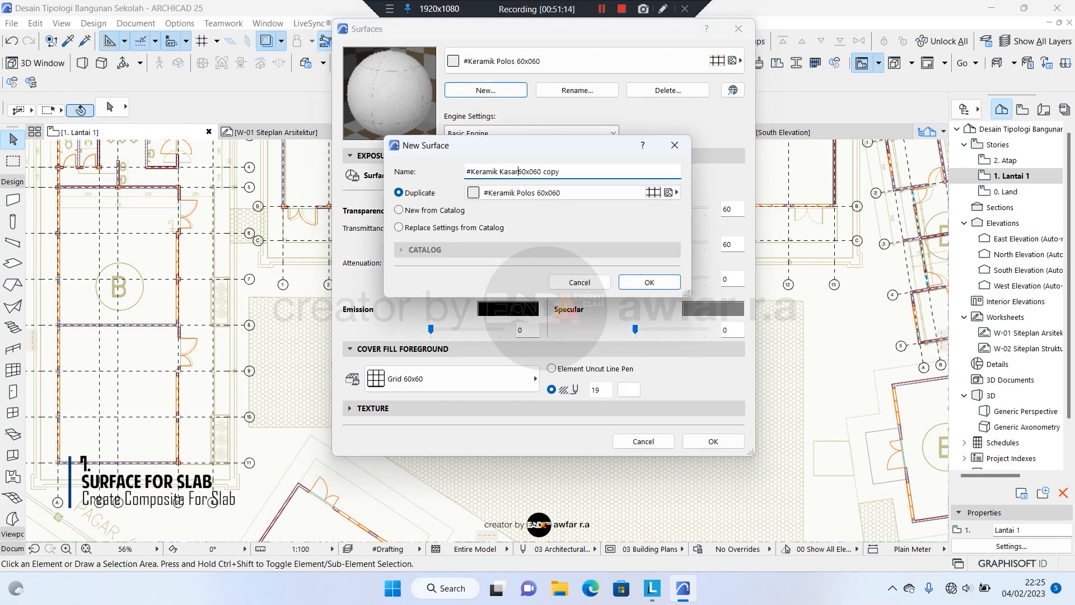
double_click(554, 172)
key("BackSpace")
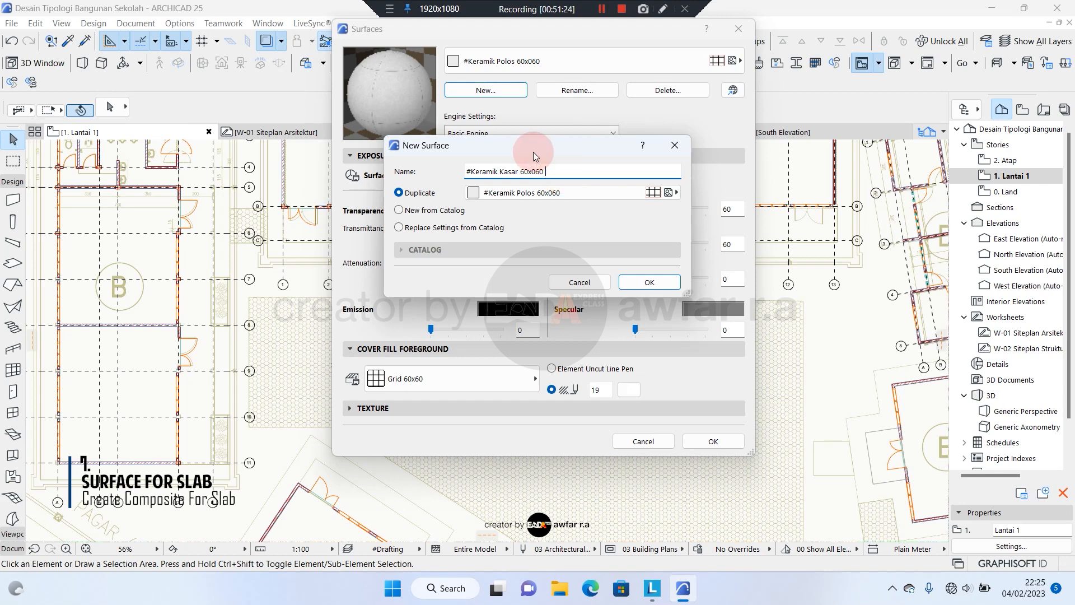
left_click(414, 193)
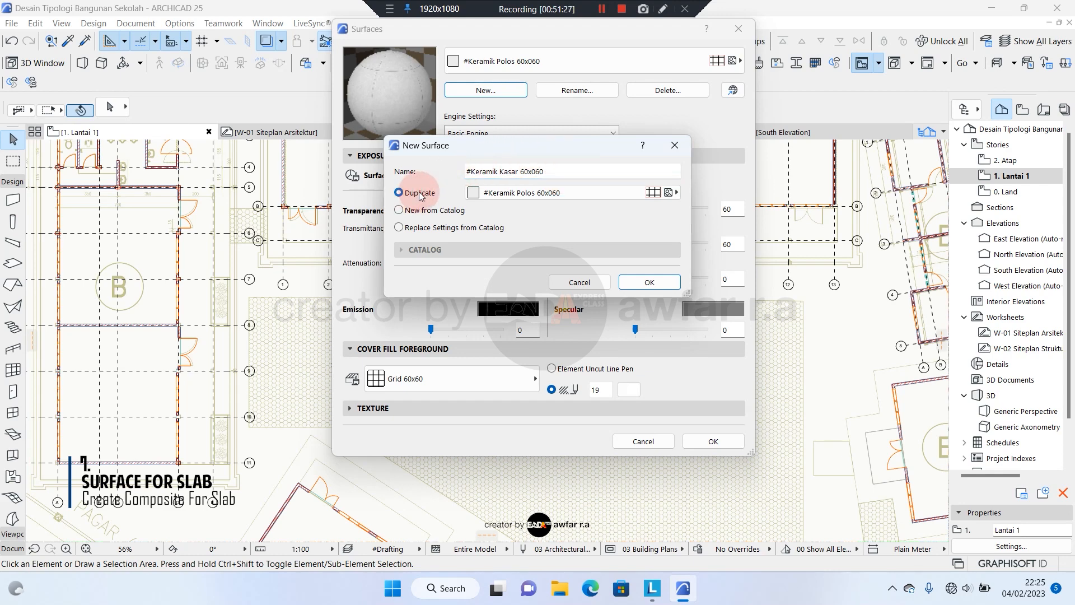
left_click(632, 286)
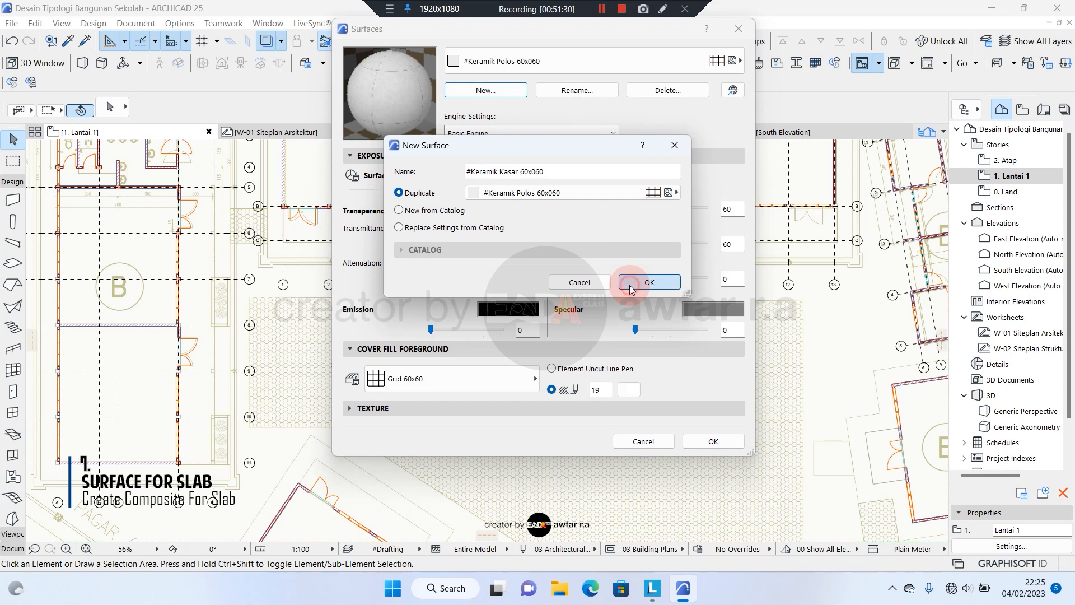
- Replace the texture image of the #Keramik Kasar 60x060 surface with Tiles - Gray 60x60 -opt.jpg
left_click(385, 406)
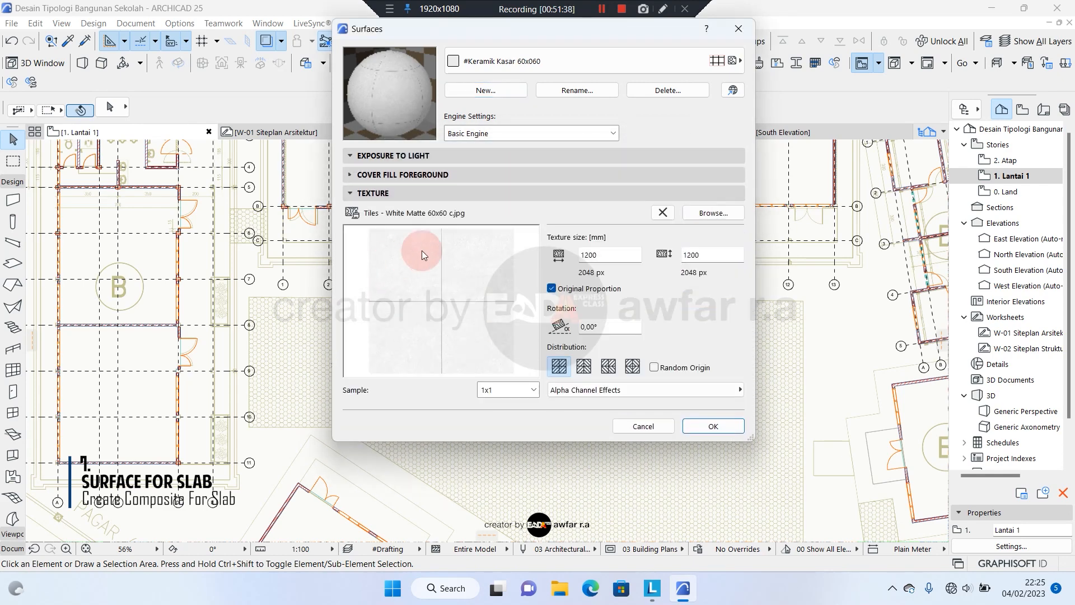
left_click(710, 213)
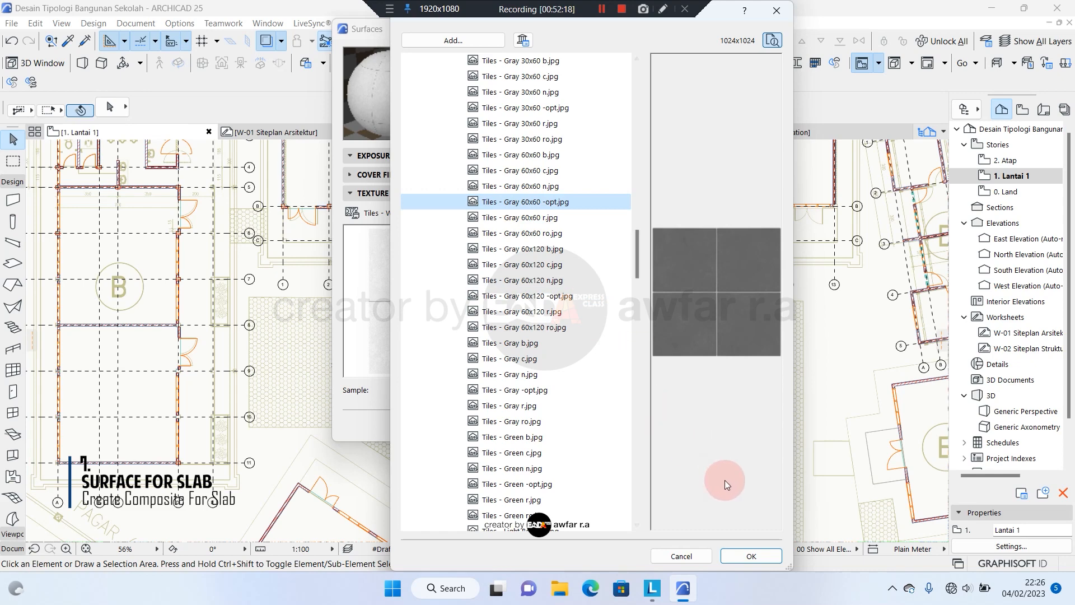
left_click(752, 556)
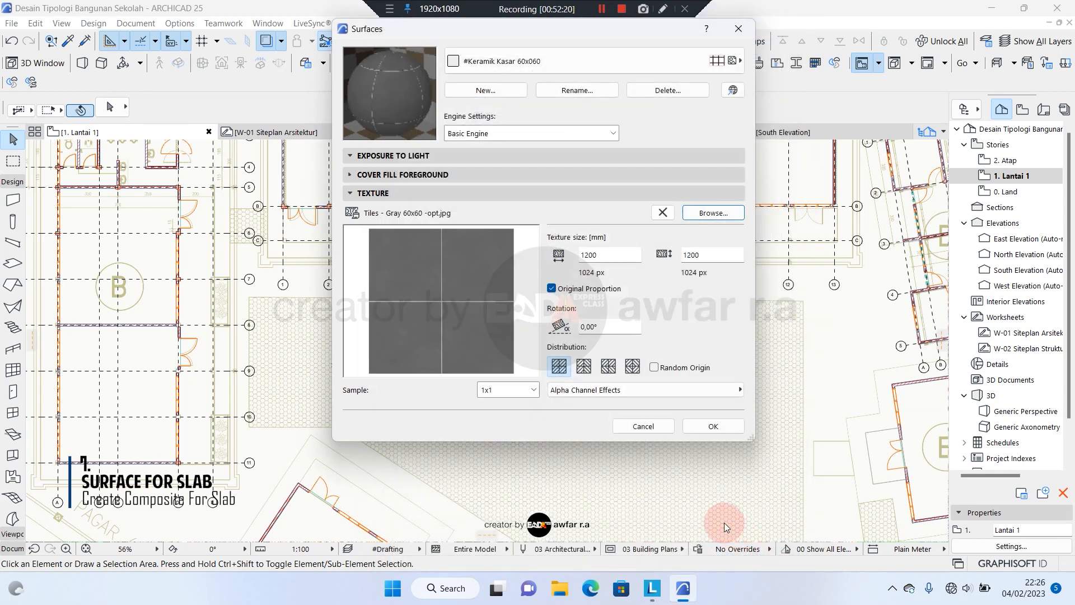
- Check the texture size and the cover fill foreground pattern of the #Keramik Kasar 60x060 surface
left_click(606, 256)
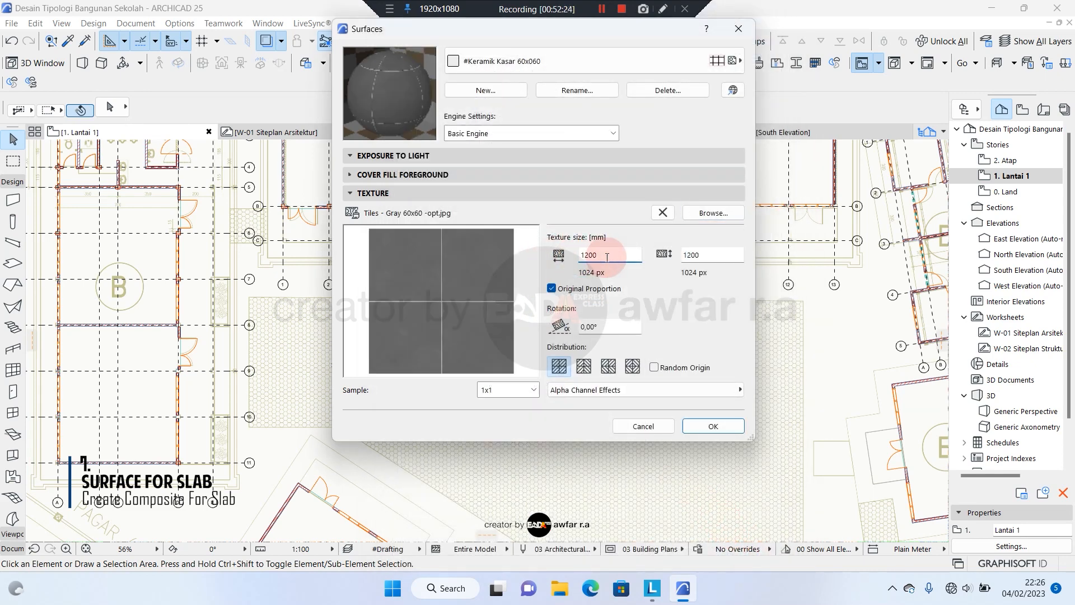
left_click_drag(555, 258, 623, 257)
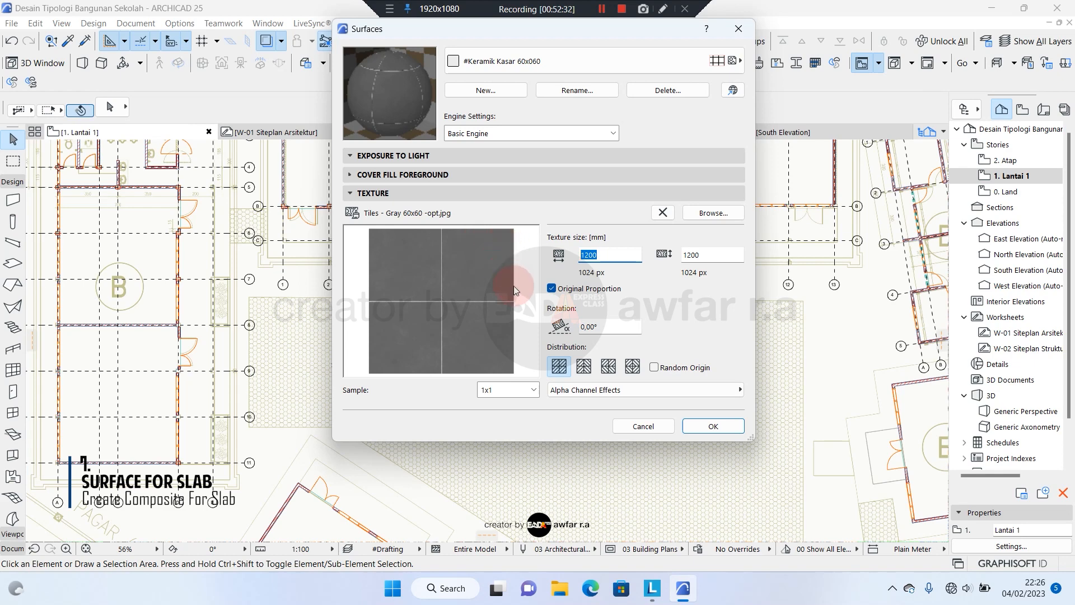
left_click(610, 255)
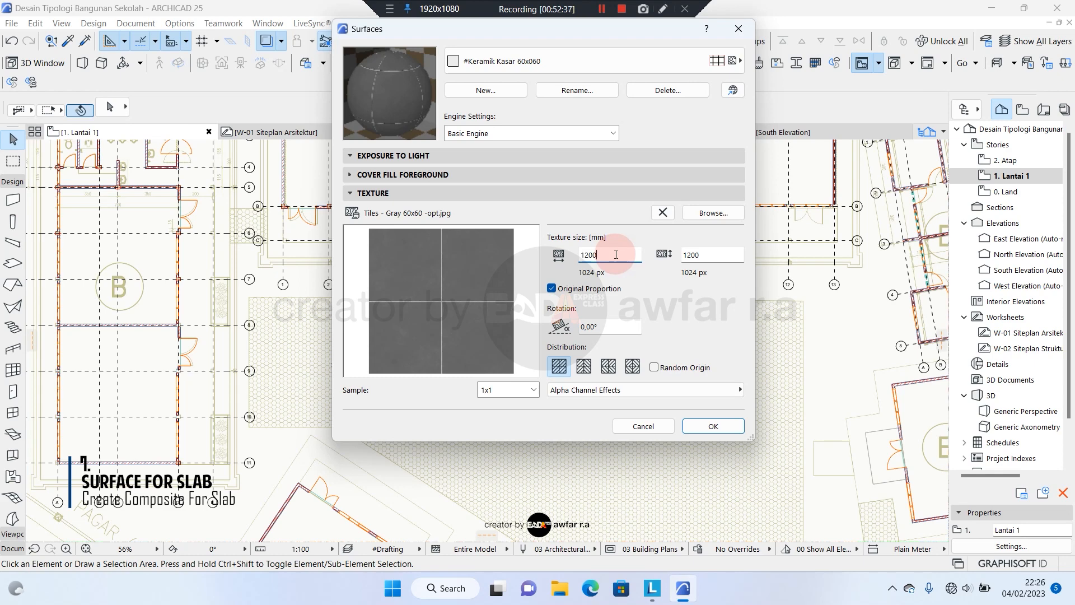
left_click(372, 176)
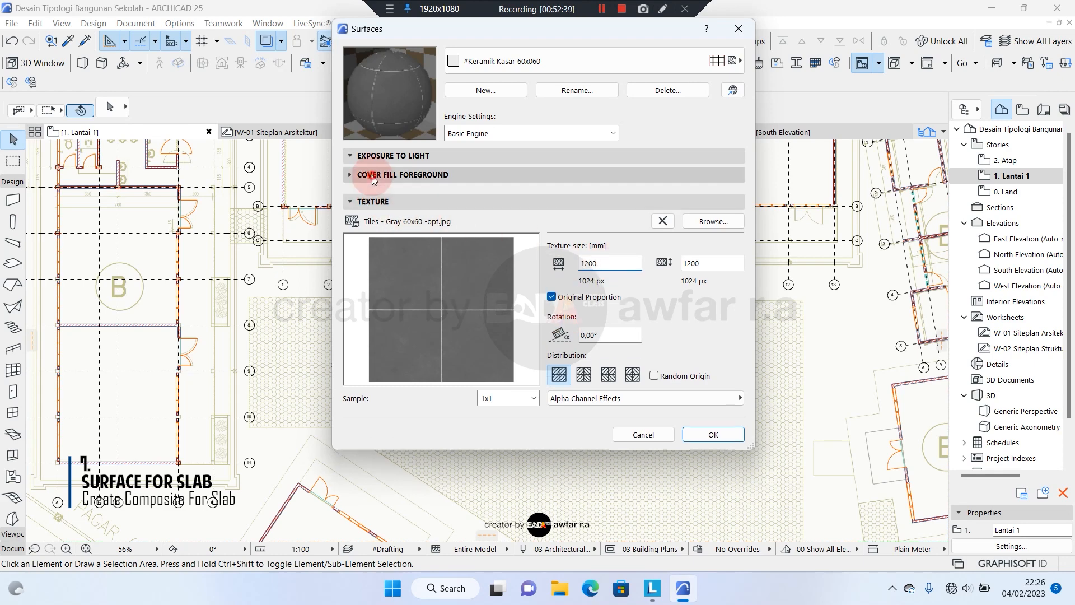
left_click(463, 205)
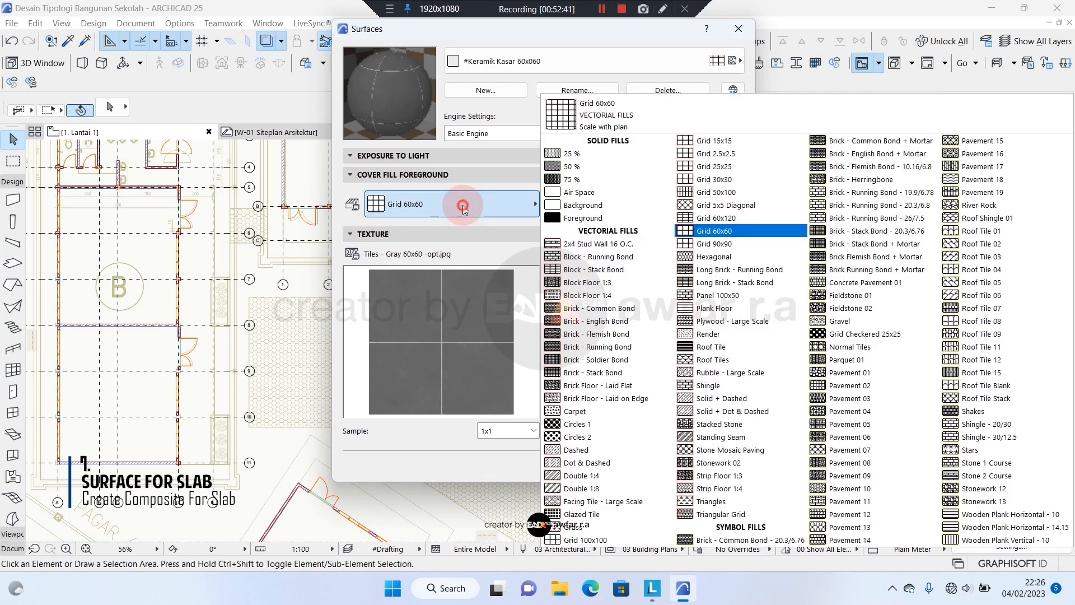
left_click(462, 205)
- Save the specular grey (RGB 127, 127, 127) as a custom color, apply it as the surface color of #Keramik Kasar 60x060, and accept the surface settings
left_click(406, 158)
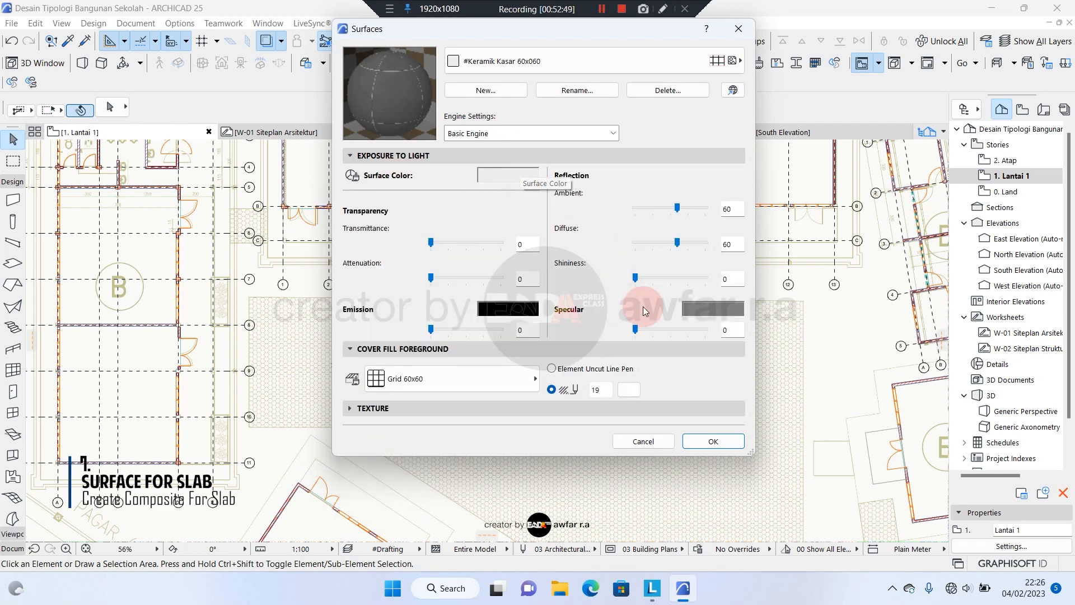
left_click(697, 308)
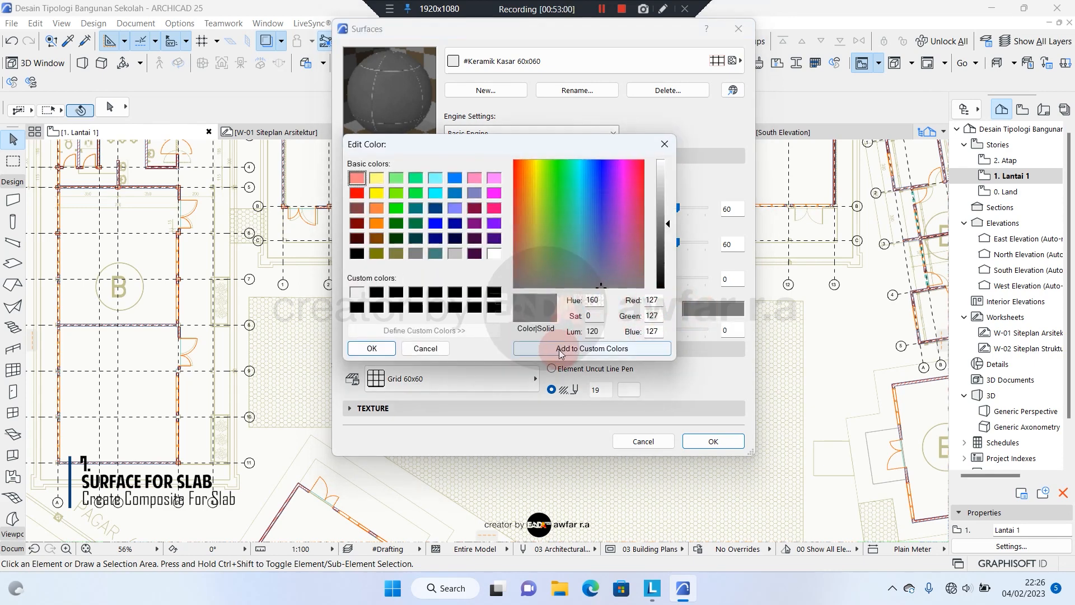
left_click(372, 348)
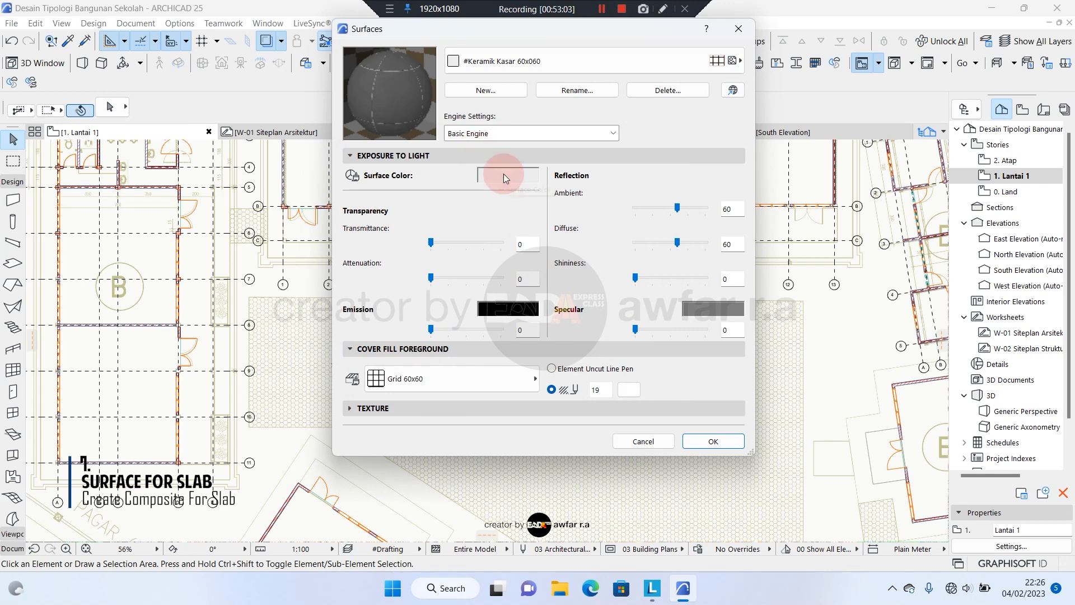
left_click(504, 174)
left_click(361, 292)
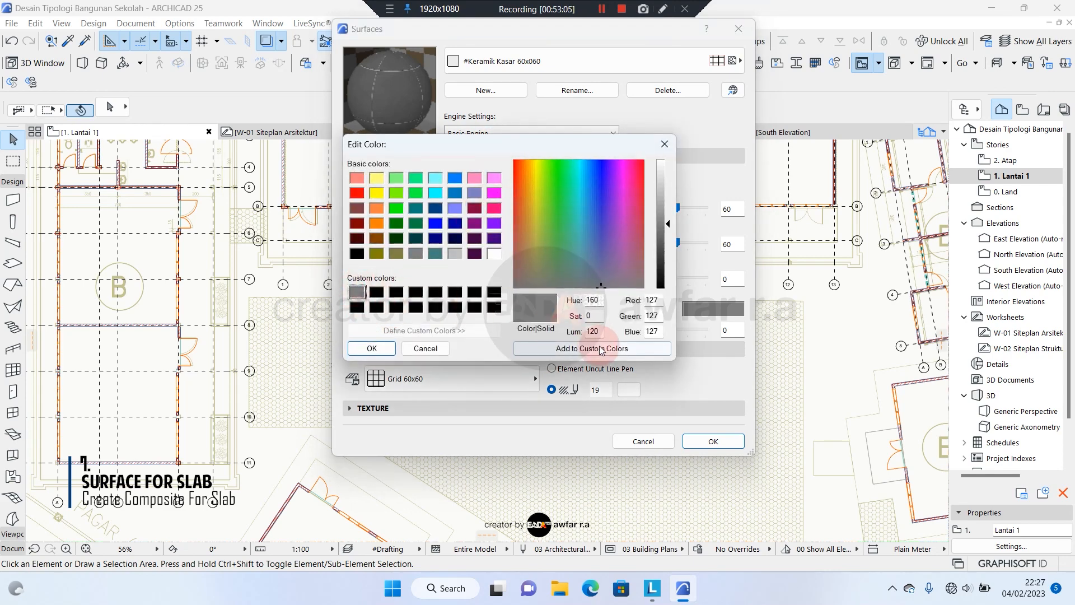
left_click(392, 345)
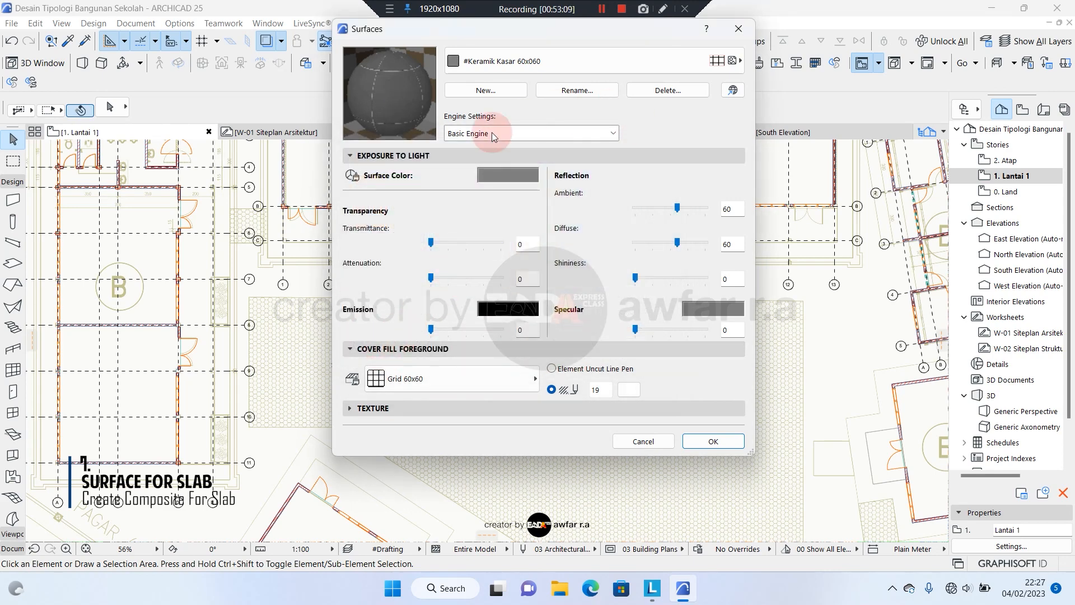
left_click(713, 442)
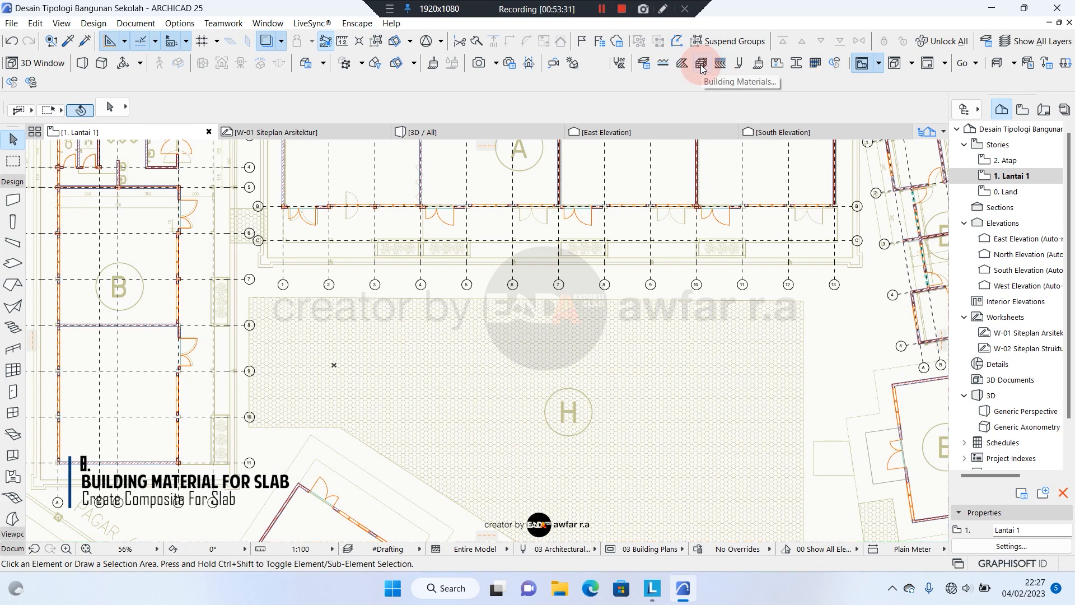
- Review the building material settings of #Beton 21,7 MPa, #Mortar Keramik and #Keramik Polos 60x60
left_click(701, 66)
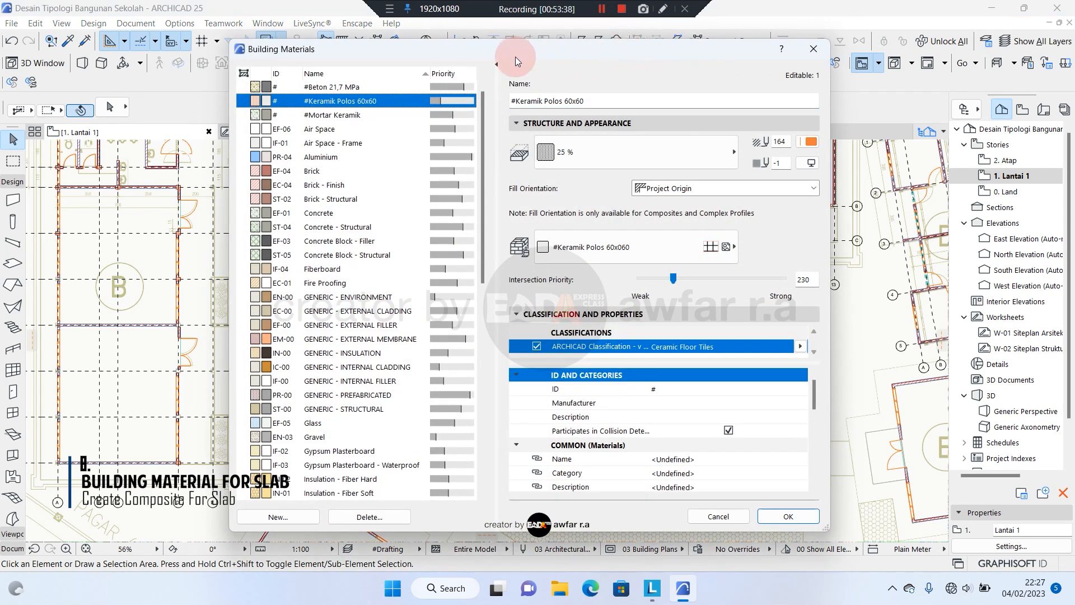
left_click(335, 88)
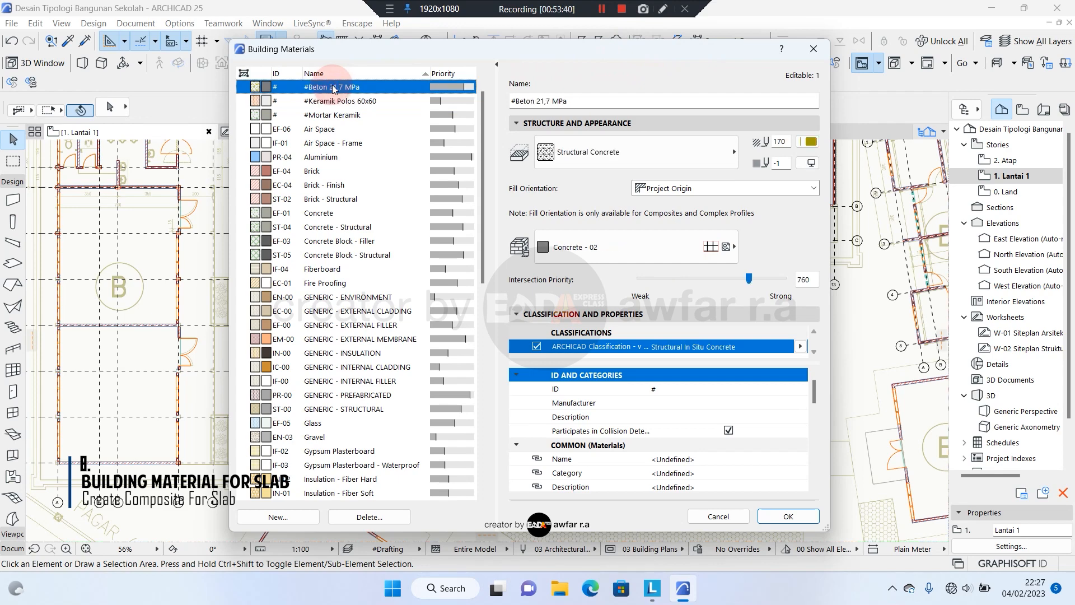
left_click(337, 116)
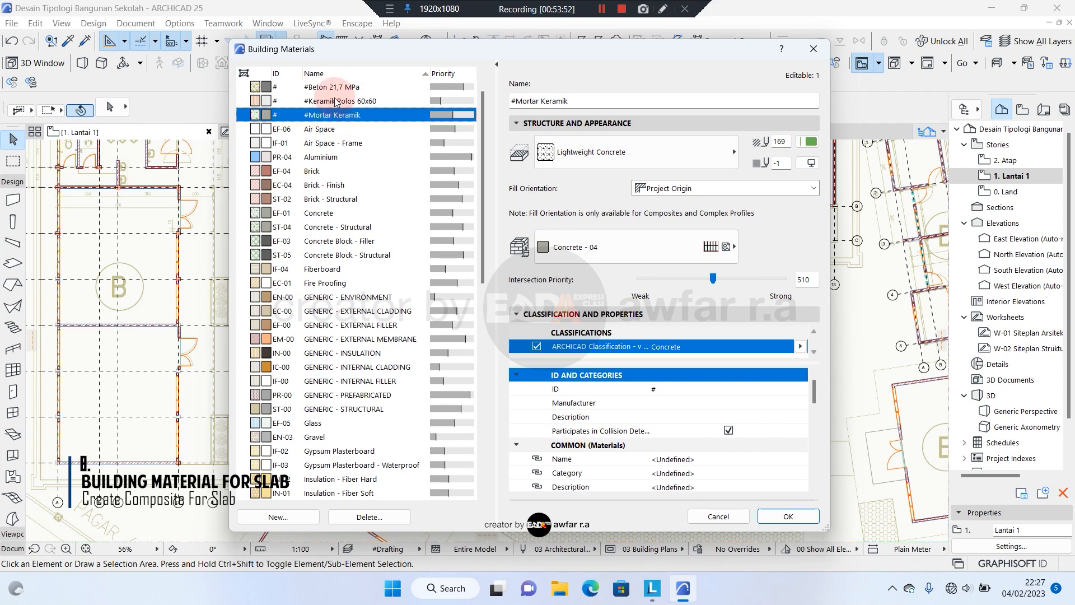
left_click(337, 102)
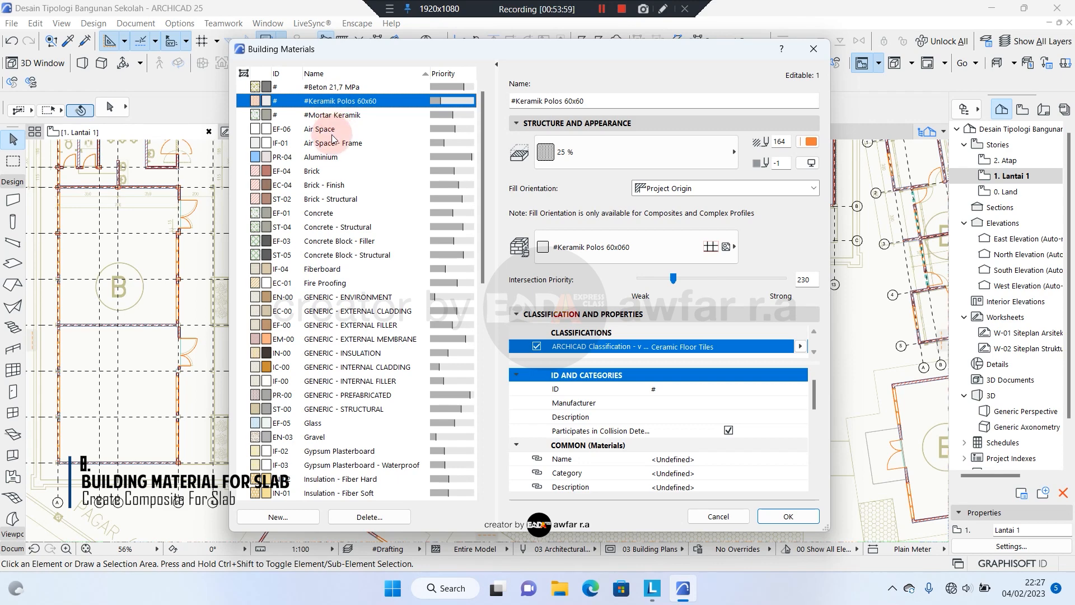
- Duplicate the #Keramik Polos 60x60 building material under the name #Keramik Kasar 60x60
left_click(333, 141)
left_click(334, 100)
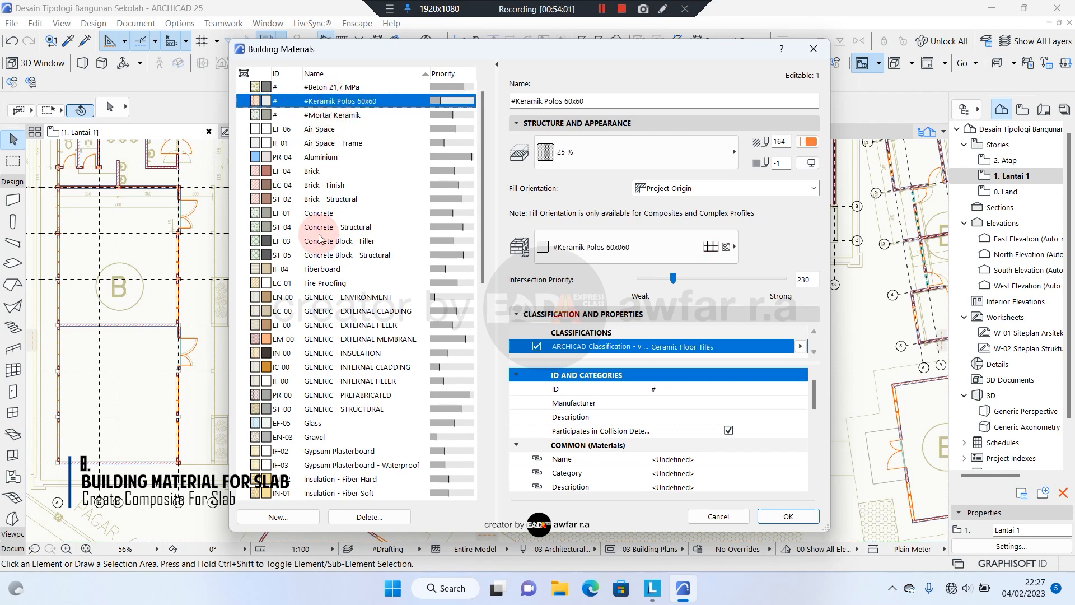
left_click(298, 518)
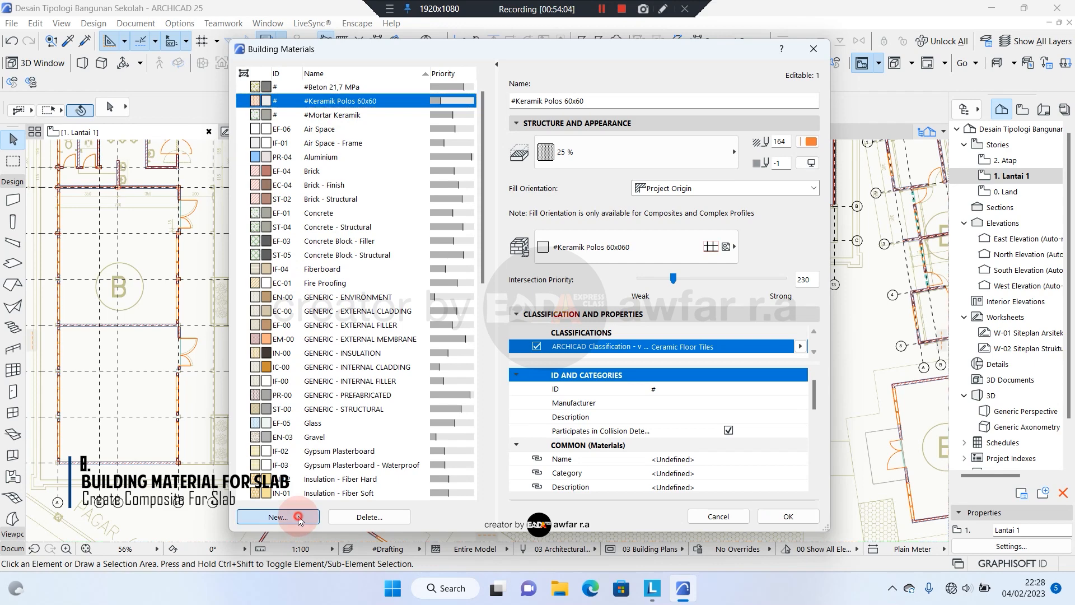
double_click(467, 194)
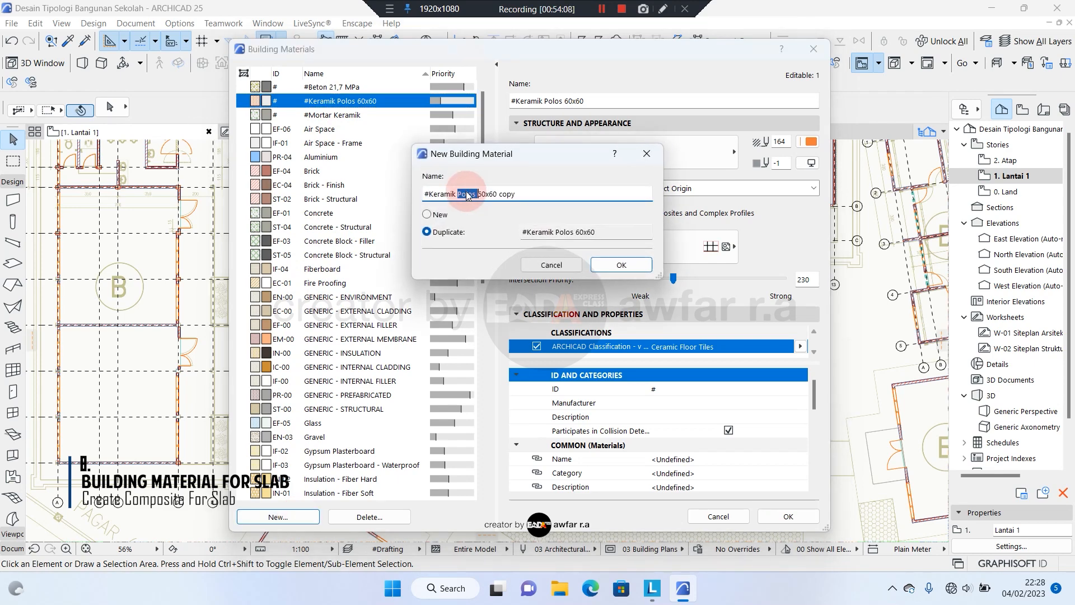
type("Kasar")
double_click(509, 195)
key("BackSpace")
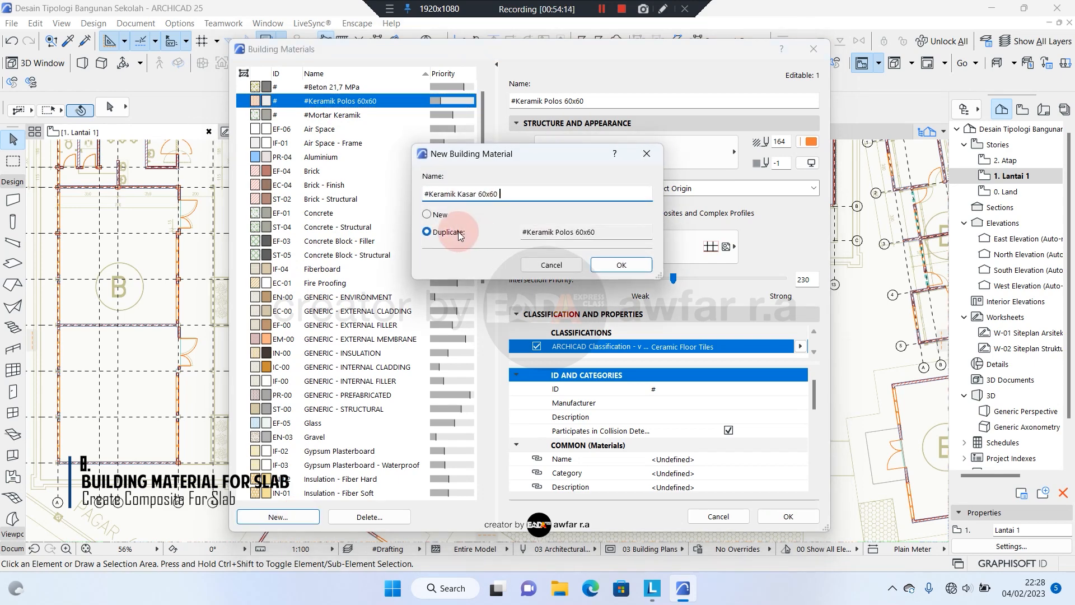
left_click(456, 232)
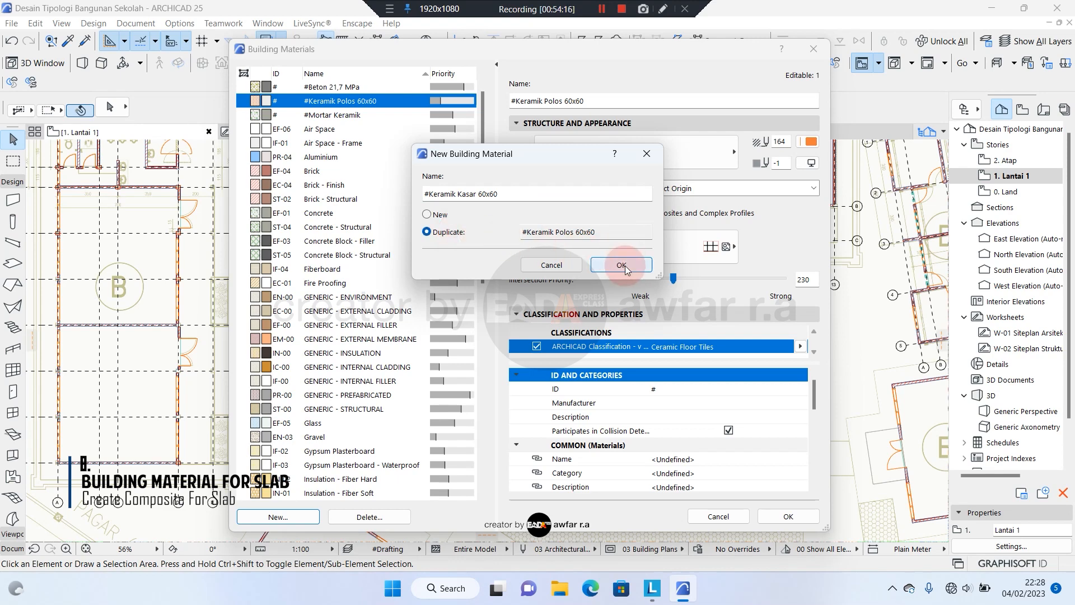
left_click(623, 265)
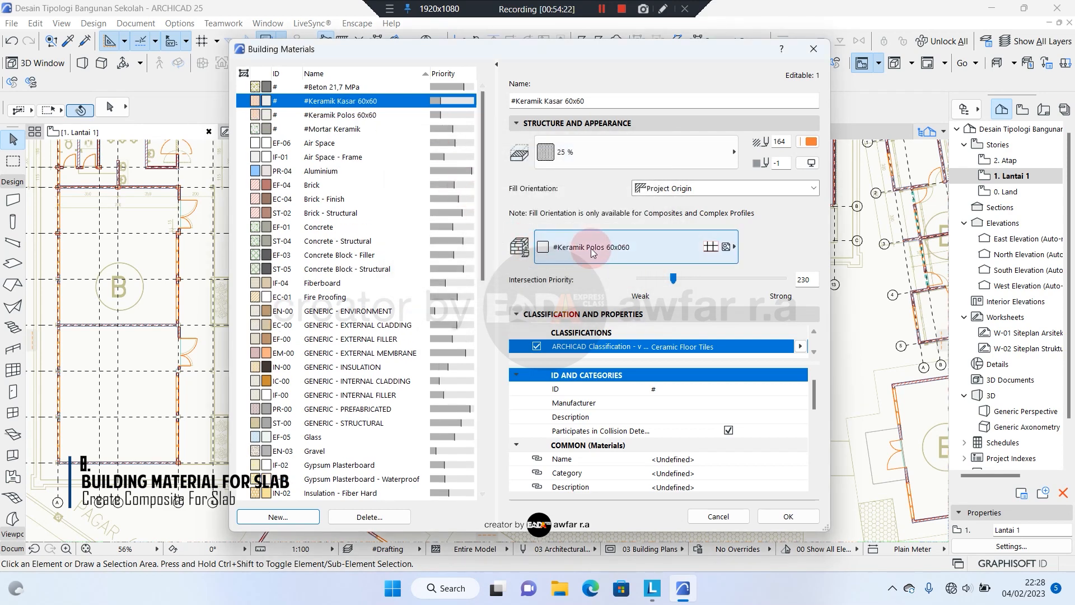
- Assign the #Keramik Kasar 60x060 surface to the new #Keramik Kasar 60x60 material and save the building materials
left_click(617, 257)
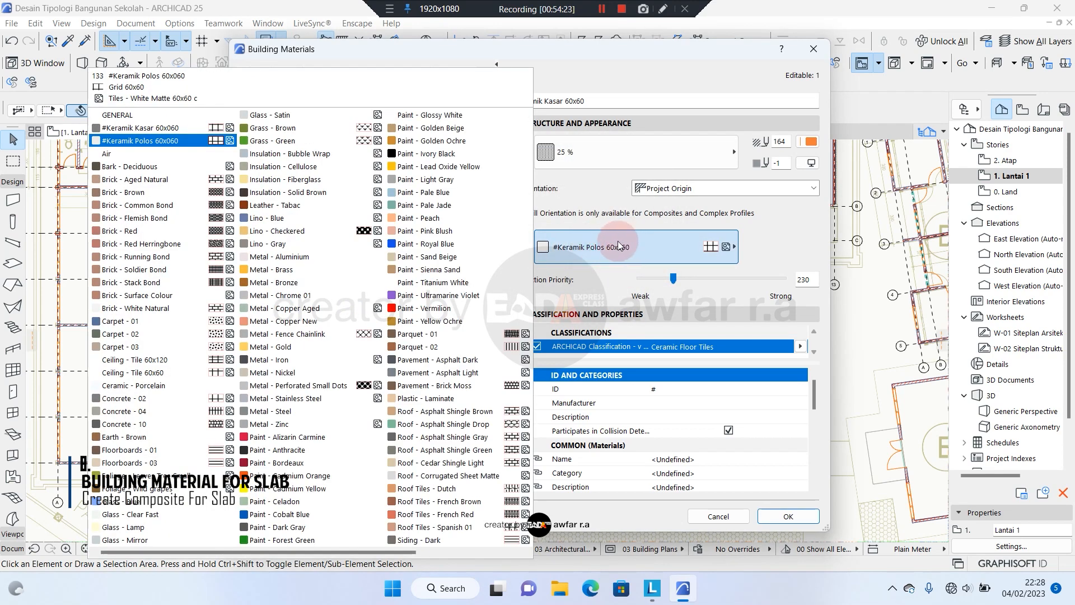
left_click(150, 130)
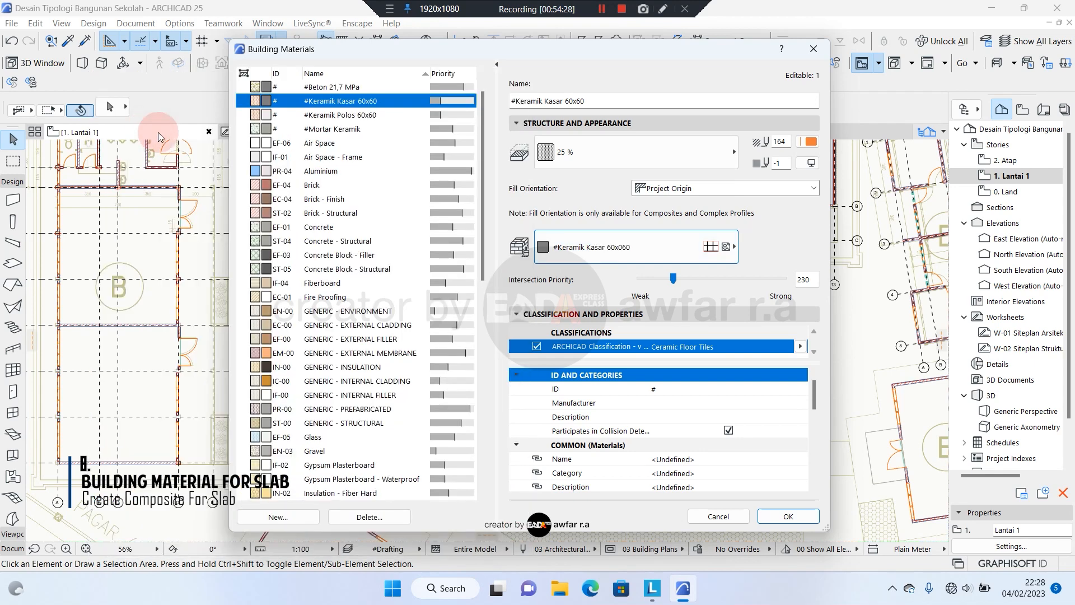
left_click(336, 129)
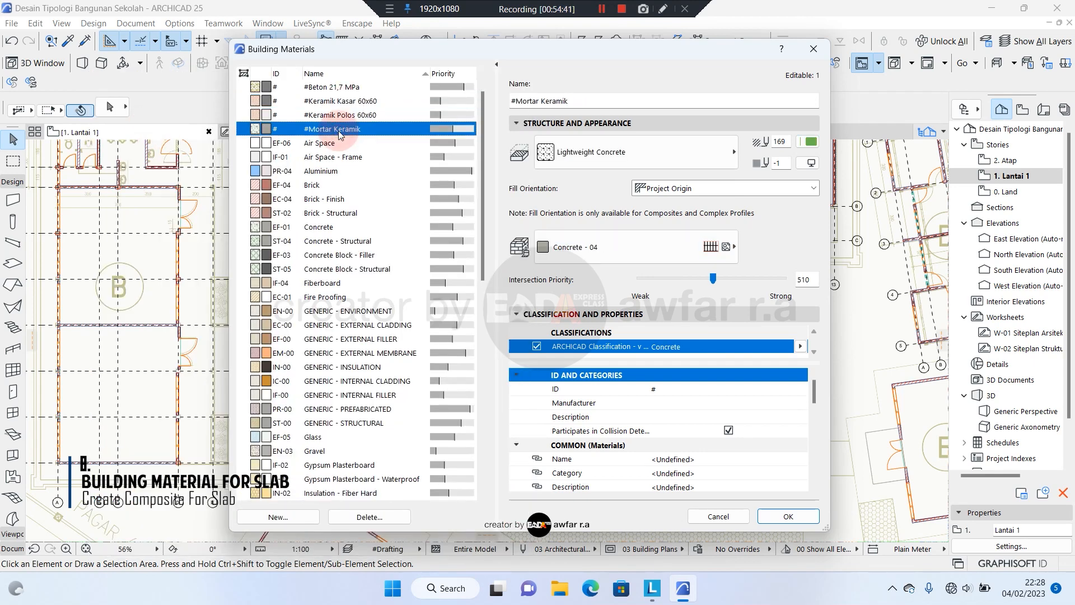
left_click(336, 88)
left_click(342, 102)
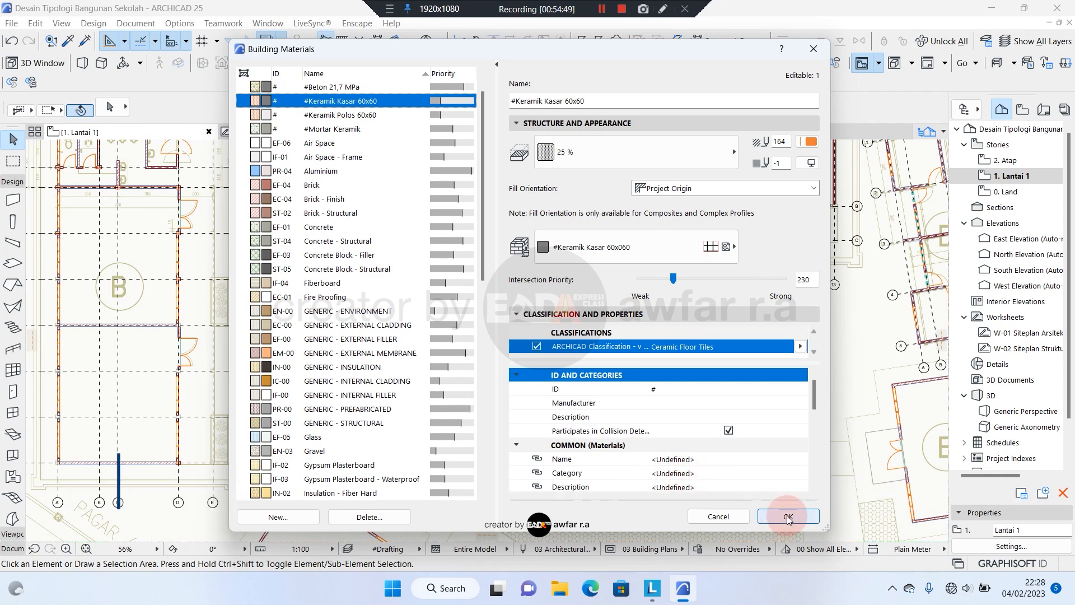
left_click(786, 516)
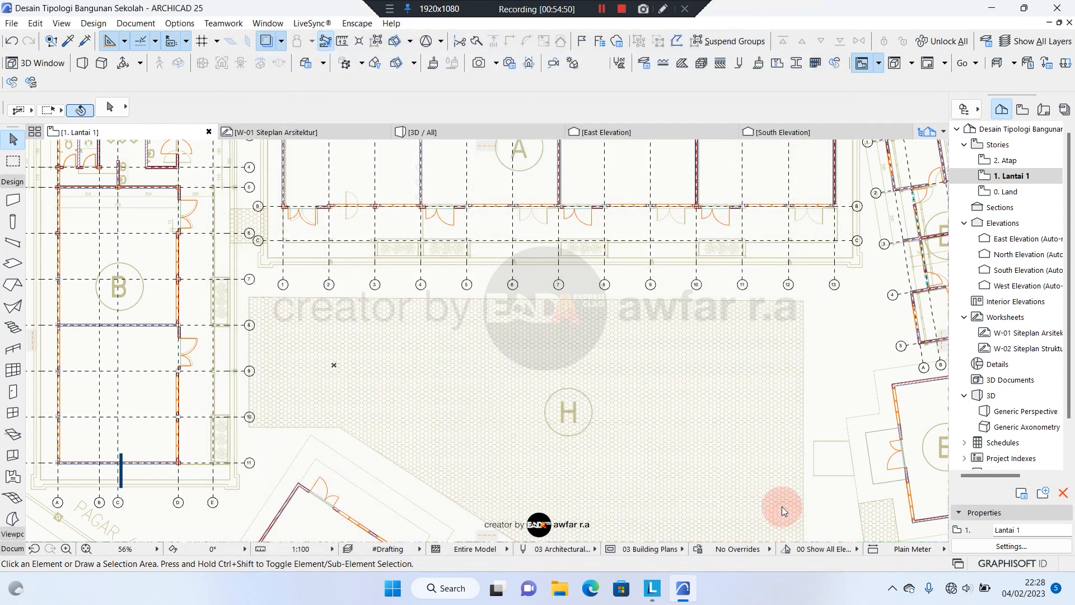
- Duplicate the #Lantai Dalam_Polos 60x60 composite as #Lantai Luar_Kasar 60x60
left_click(719, 65)
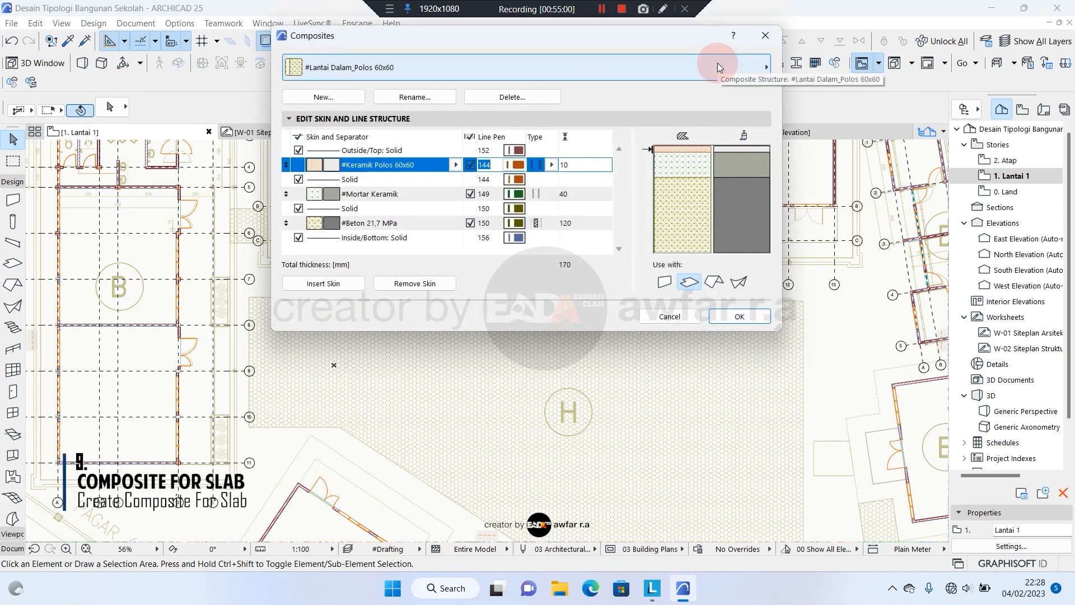
left_click(623, 62)
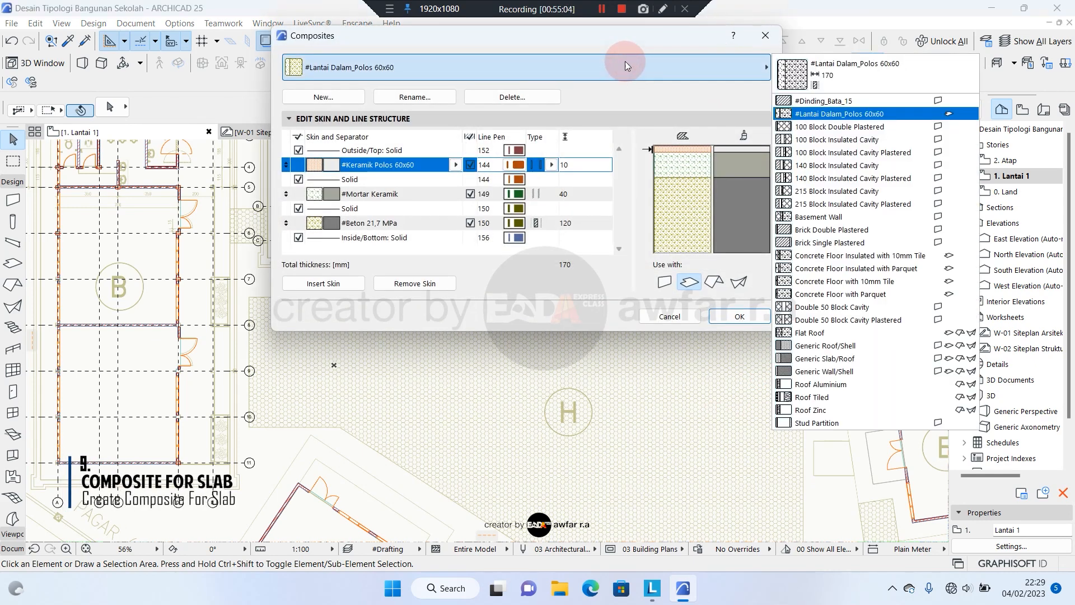
left_click(817, 115)
left_click(319, 97)
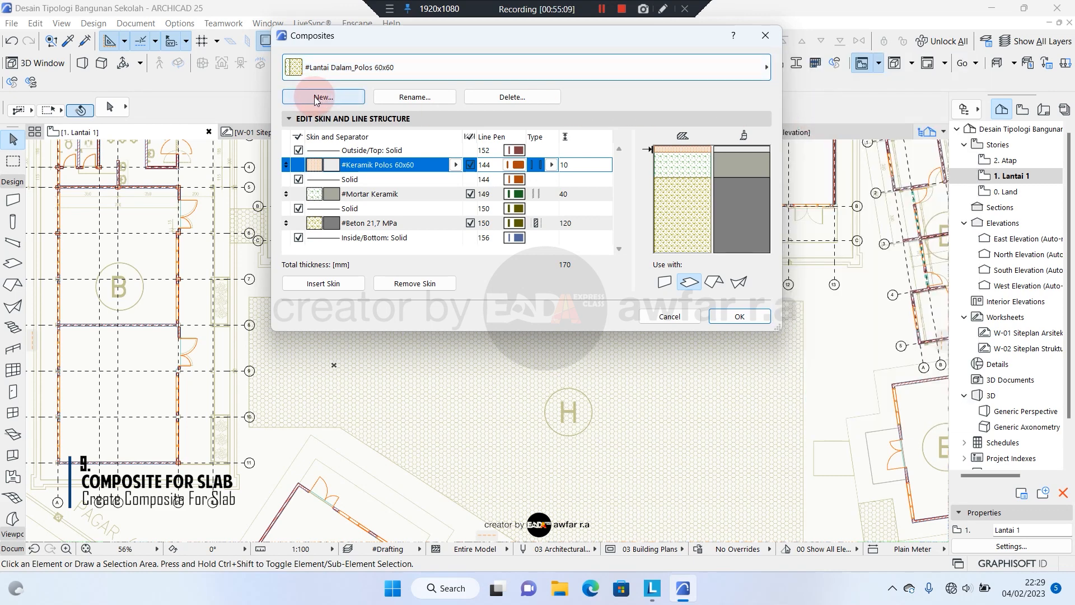
left_click(314, 97)
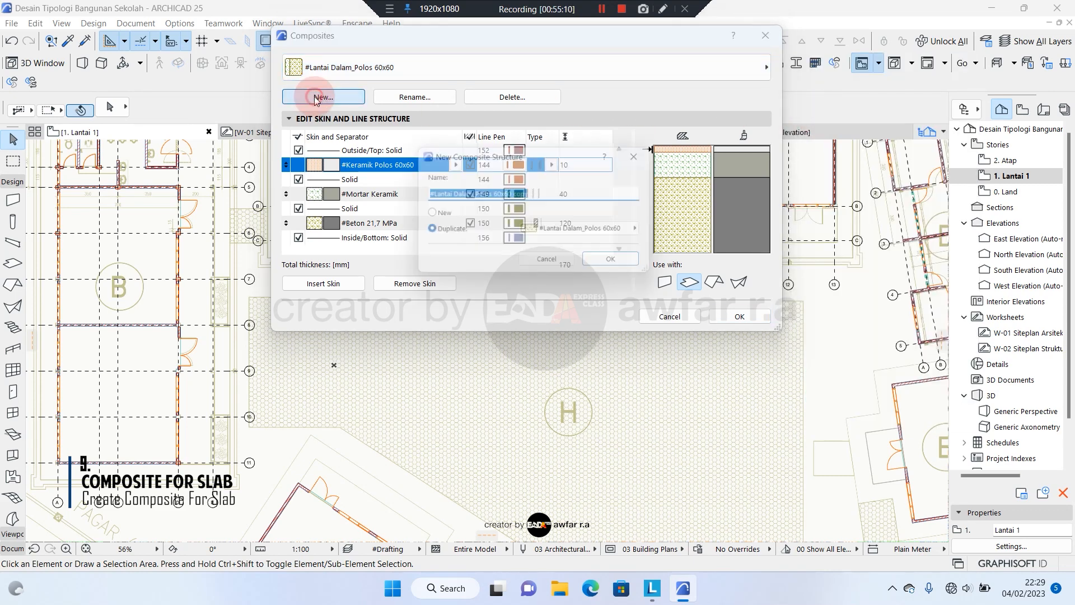
left_click(473, 192)
double_click(458, 195)
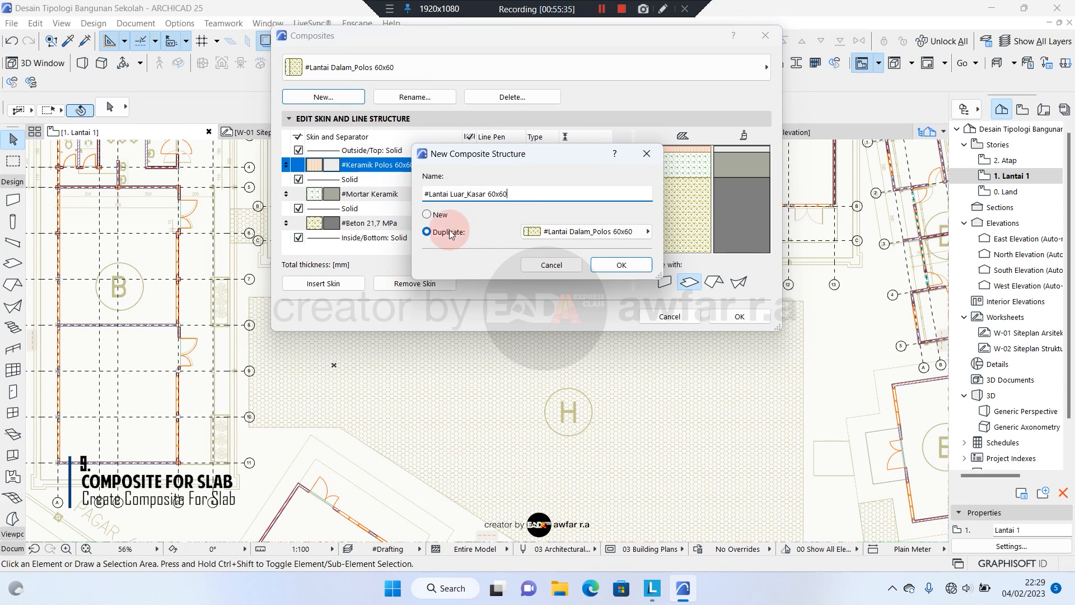
left_click(449, 233)
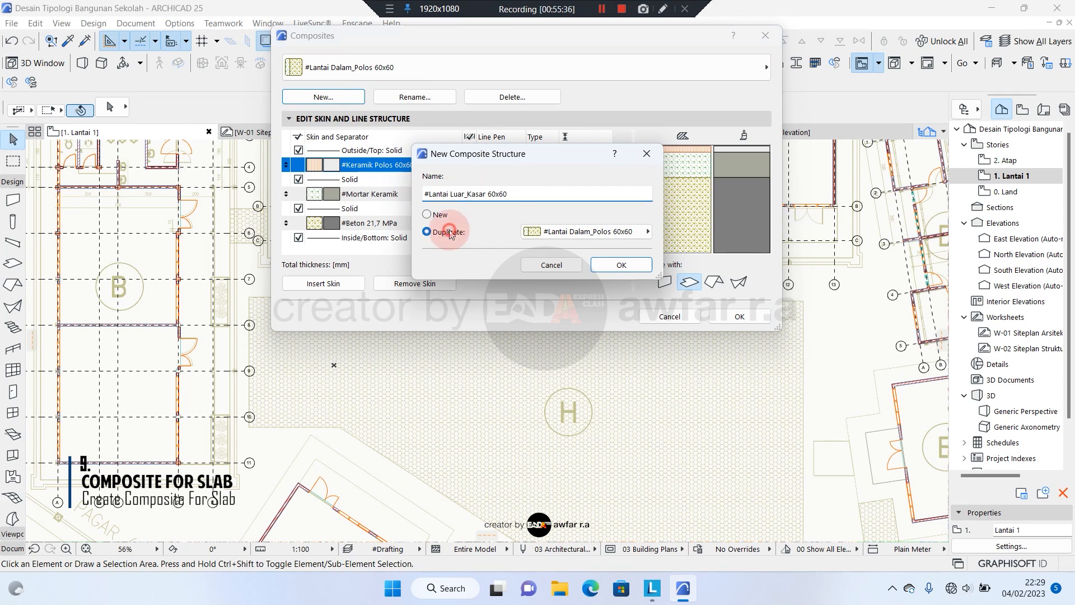
left_click(611, 263)
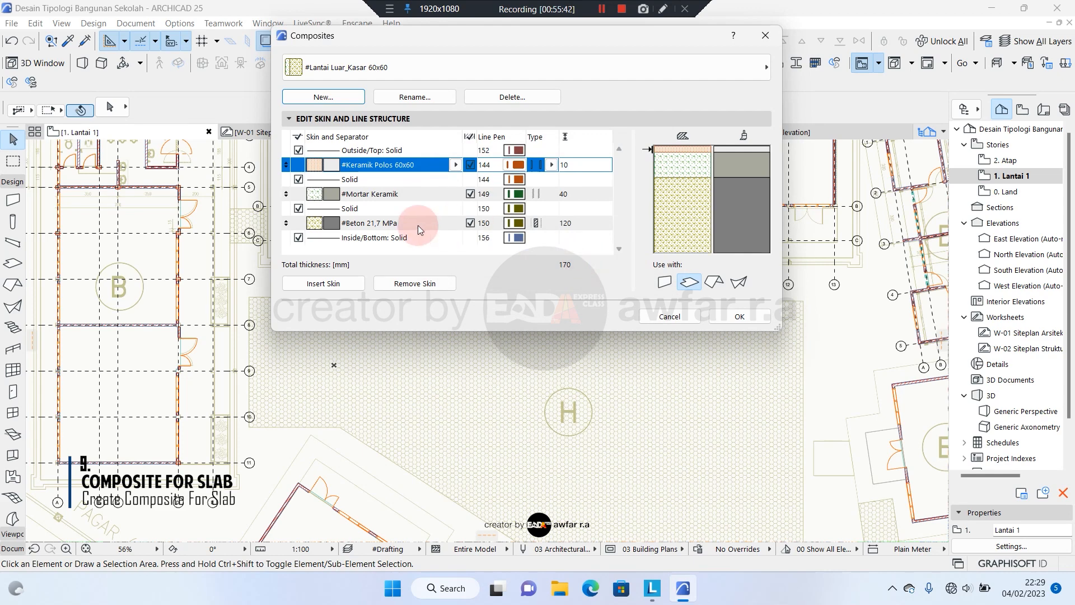
- Replace the top skin of #Lantai Luar_Kasar 60x60 with the #Keramik Kasar 60x60 building material and save the composite
left_click(371, 225)
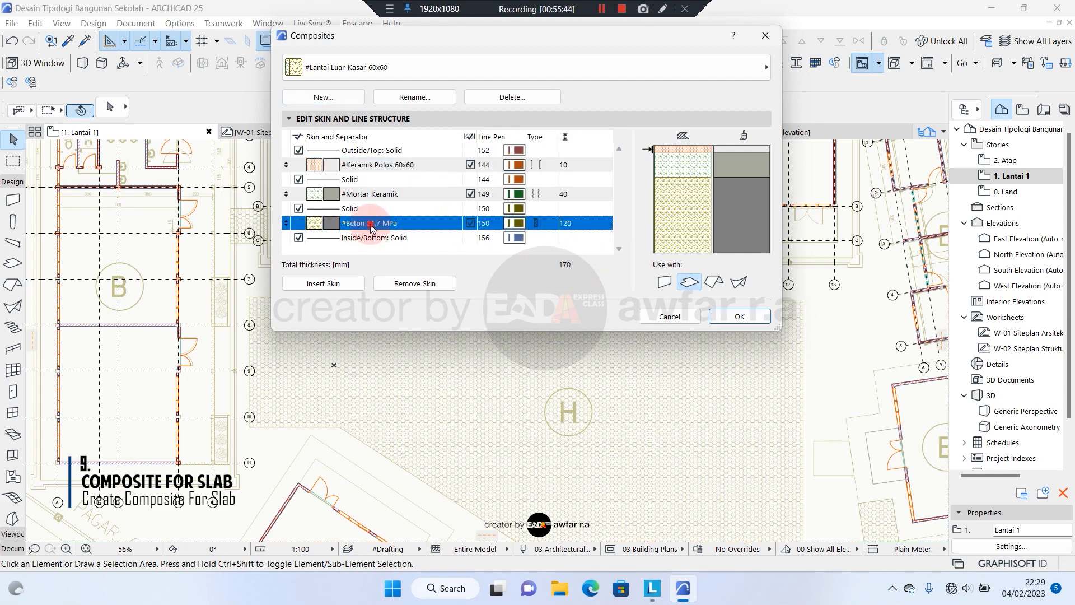
left_click(392, 195)
left_click(374, 222)
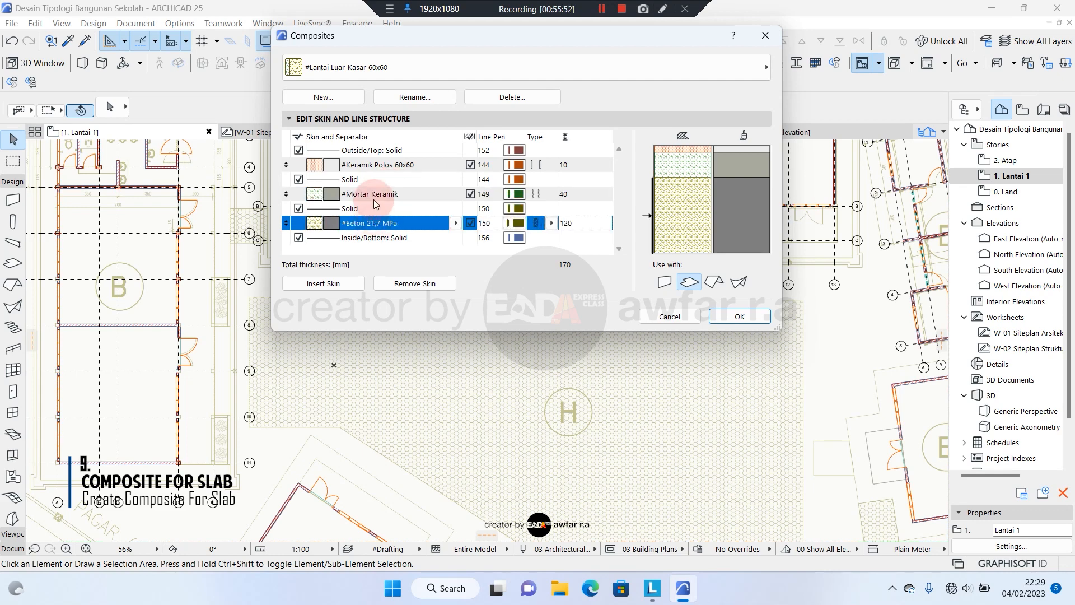
left_click(368, 167)
left_click(456, 166)
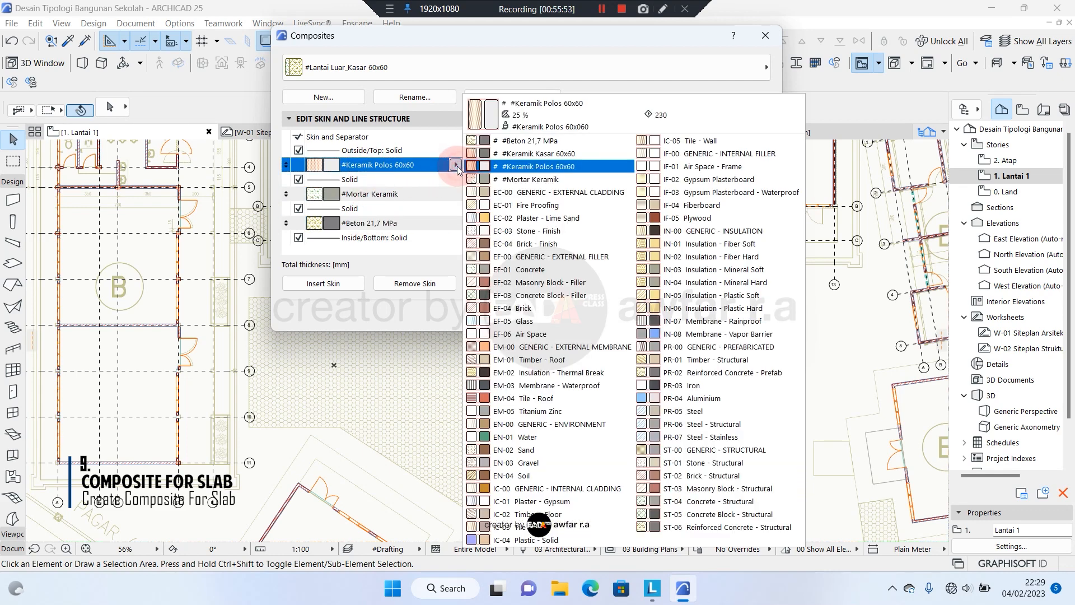
left_click(511, 153)
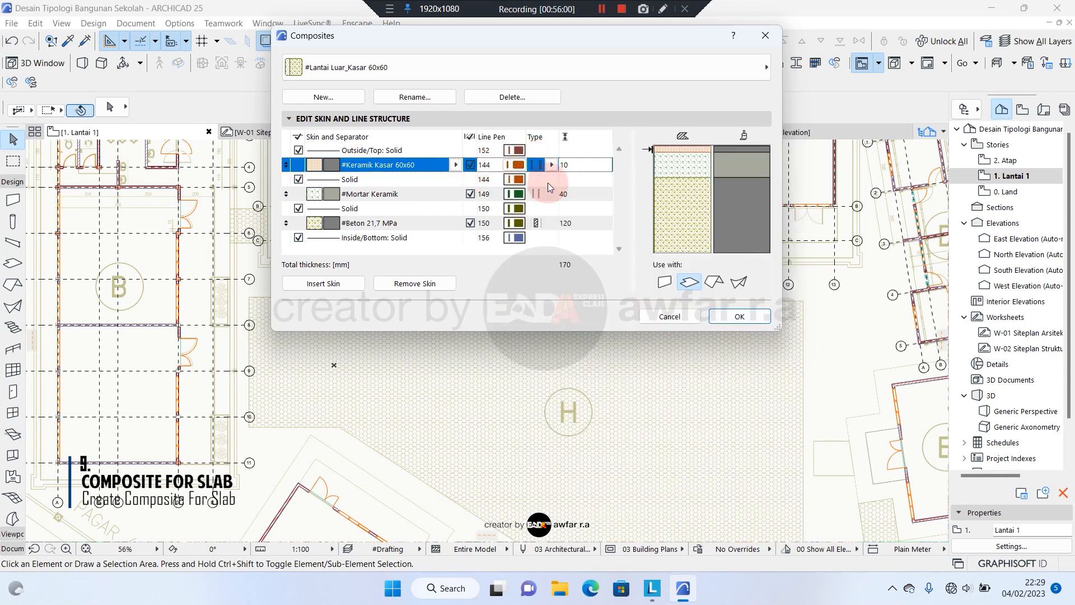
left_click(567, 194)
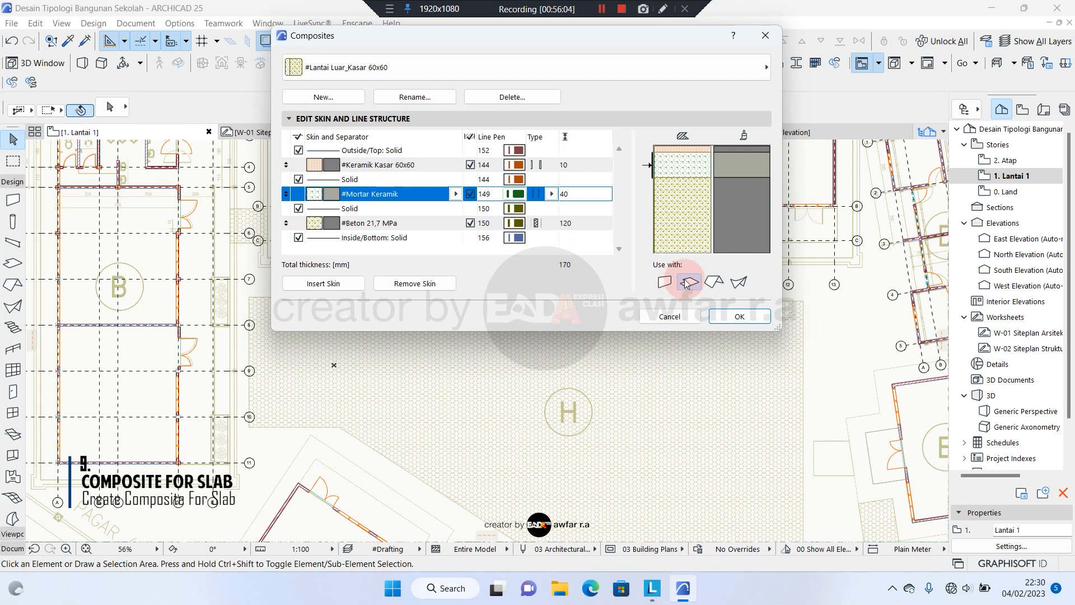
left_click(728, 317)
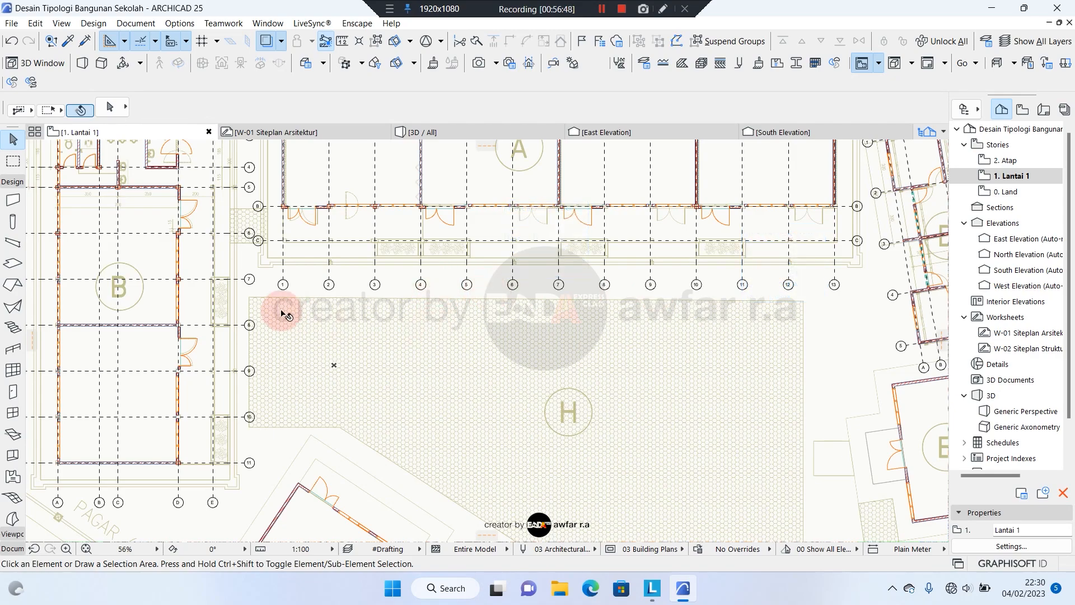
- Activate the Slab tool on layer 01 Elemen.Lantai and set its reference plane to the top of the slab
middle_click_drag(220, 310, 359, 315)
scroll(355, 242, "up", 5)
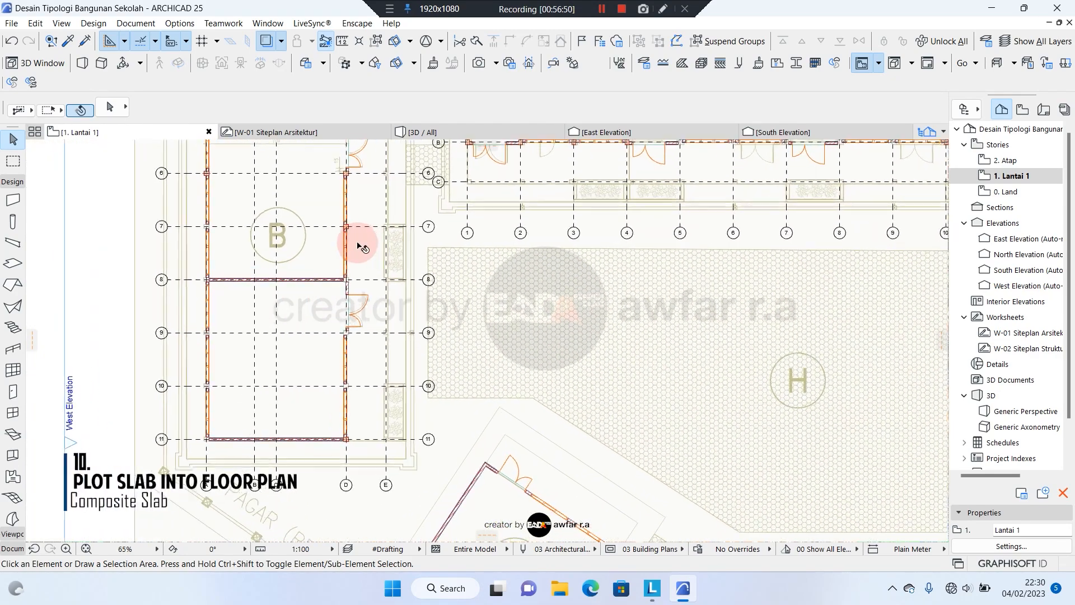
left_click(11, 264)
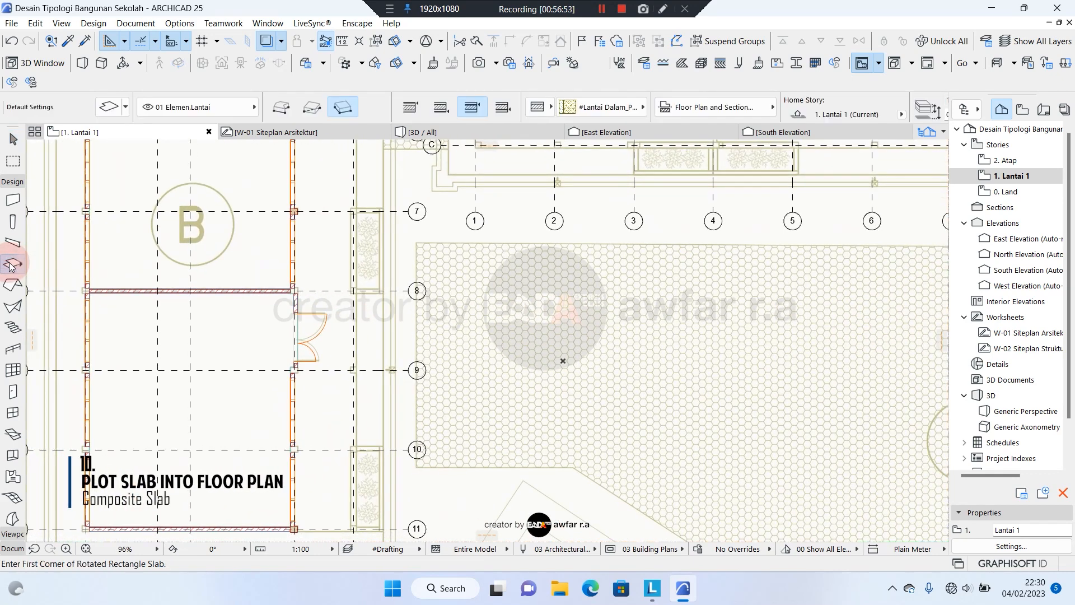
left_click(198, 108)
left_click(199, 109)
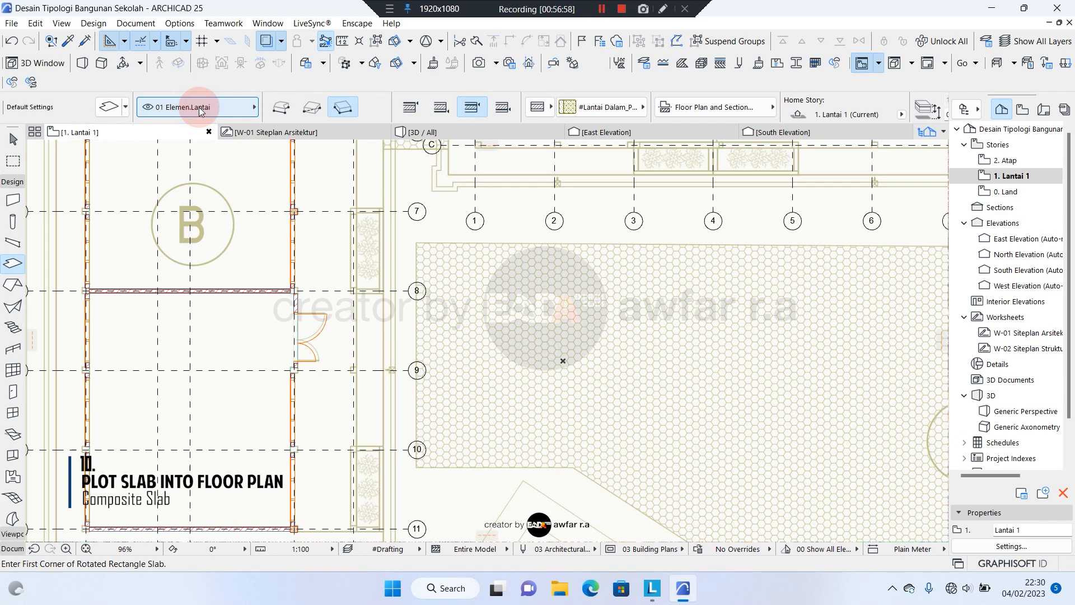
left_click(199, 106)
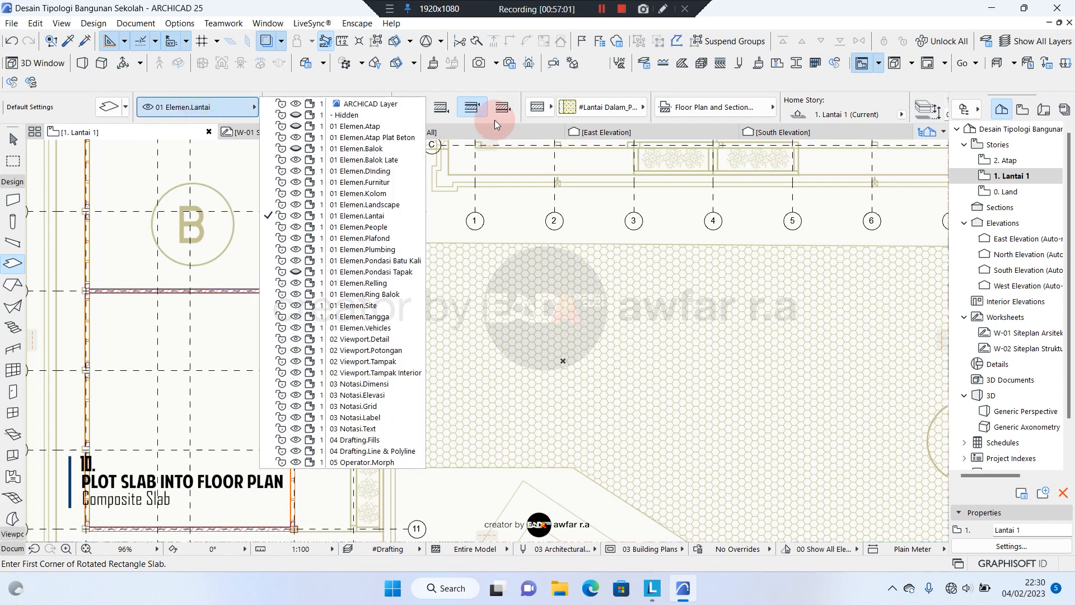
left_click(473, 108)
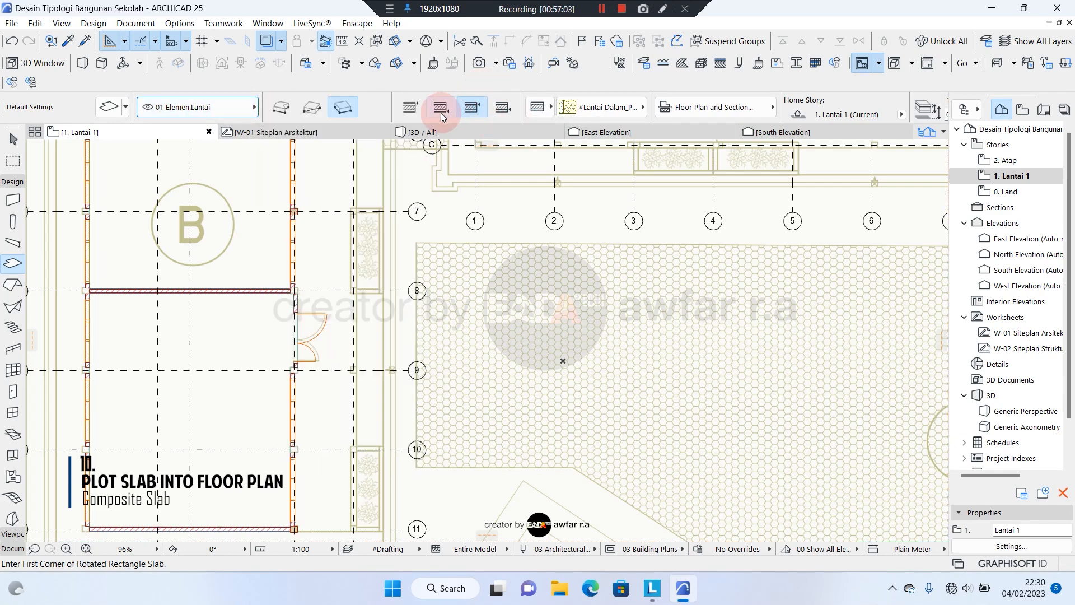
left_click(411, 107)
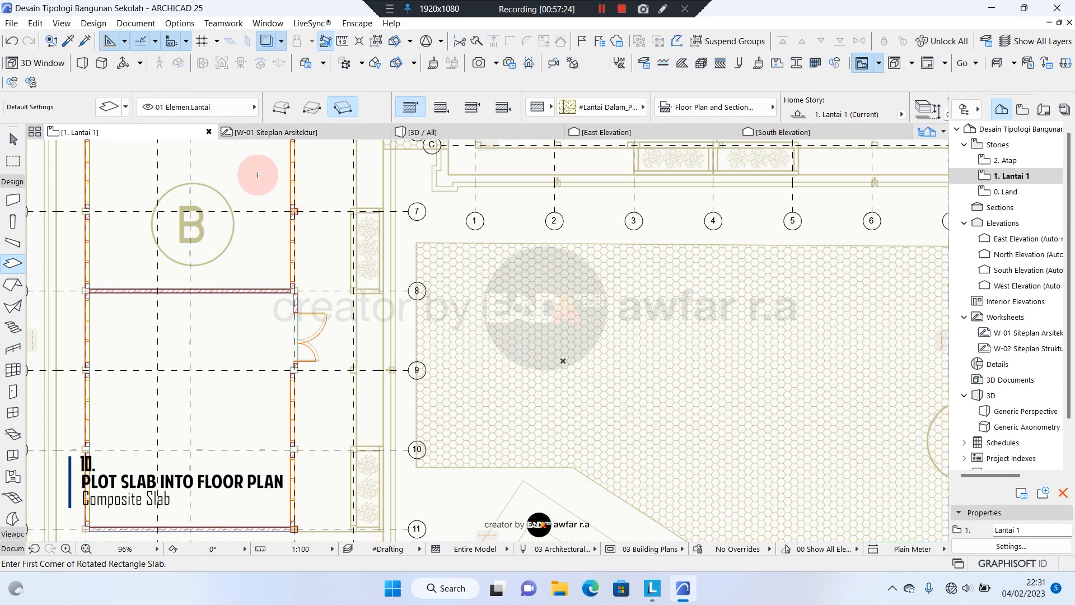
- Choose #Lantai Luar_Kasar 60x60 as the composite structure for the default slab
left_click(616, 107)
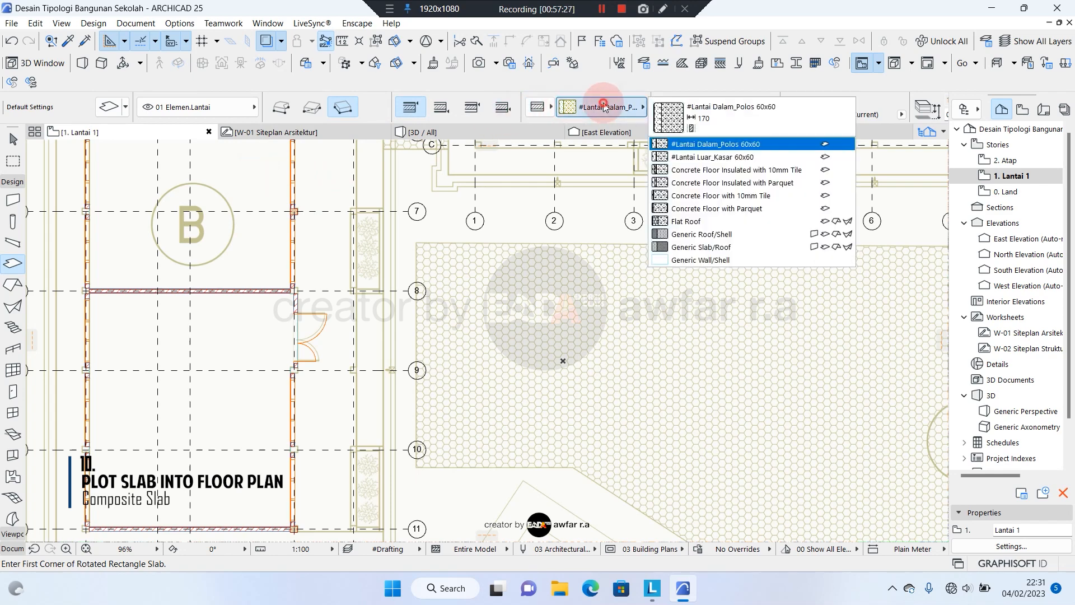
left_click(726, 158)
scroll(812, 110, "down", 3)
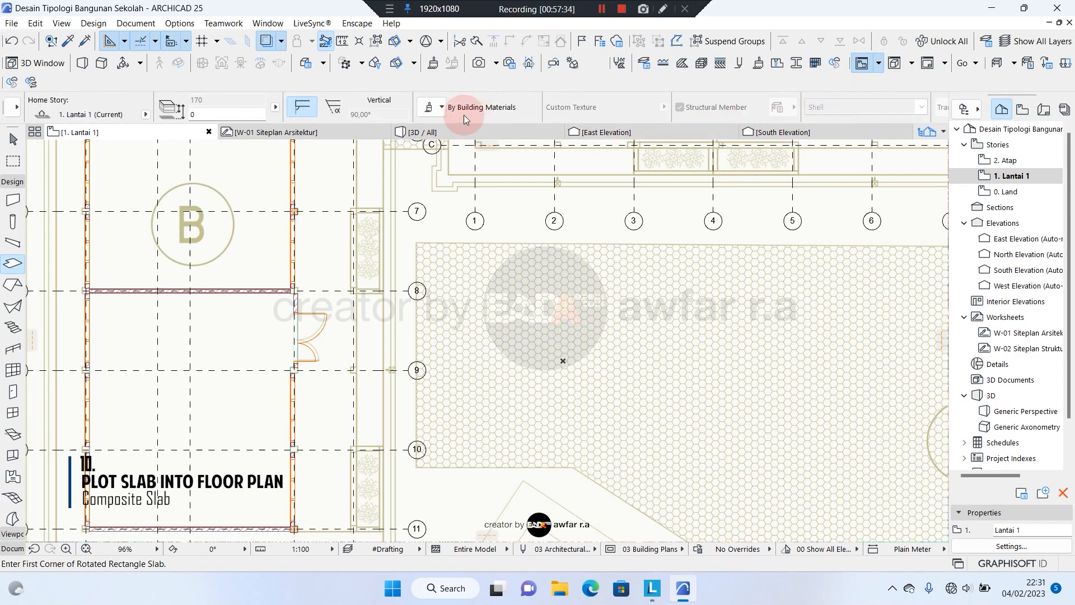
scroll(448, 109, "up", 5)
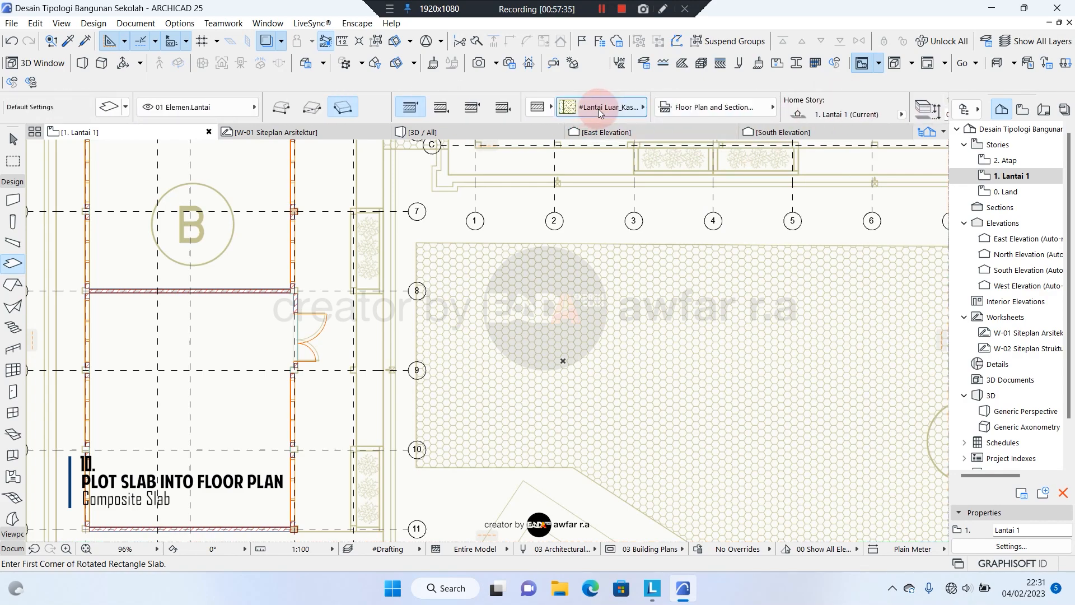
- Draw a rectangular slab along building B's corridor from the outer corner of the axis 11 column to axis 1, about 1875 by 22250 mm
middle_click_drag(339, 242, 565, 248)
scroll(377, 230, "up", 1)
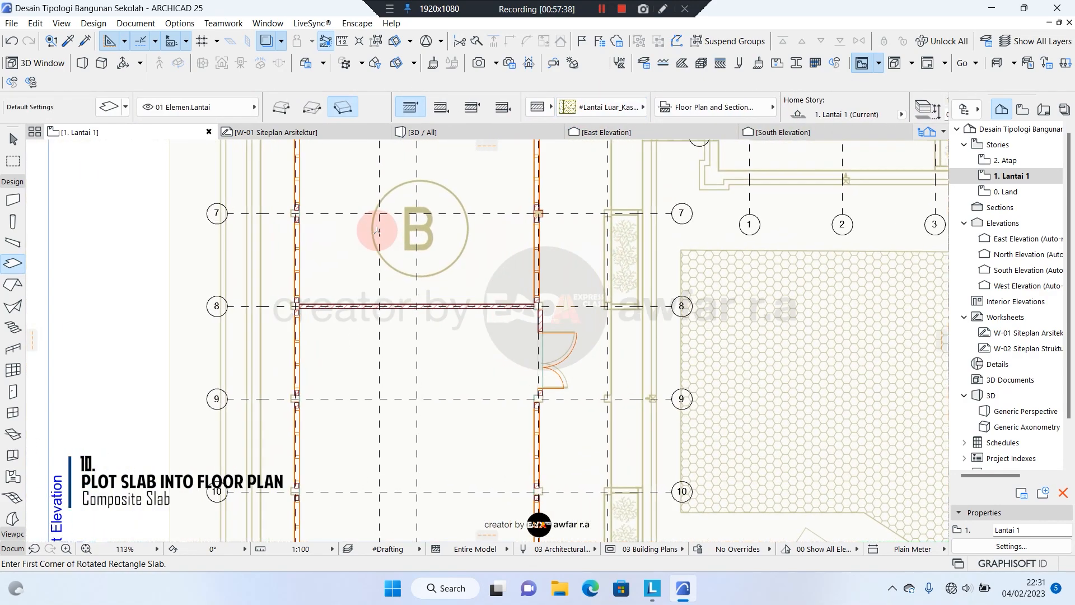
scroll(377, 232, "up", 1)
scroll(485, 242, "down", 3)
scroll(544, 492, "up", 6)
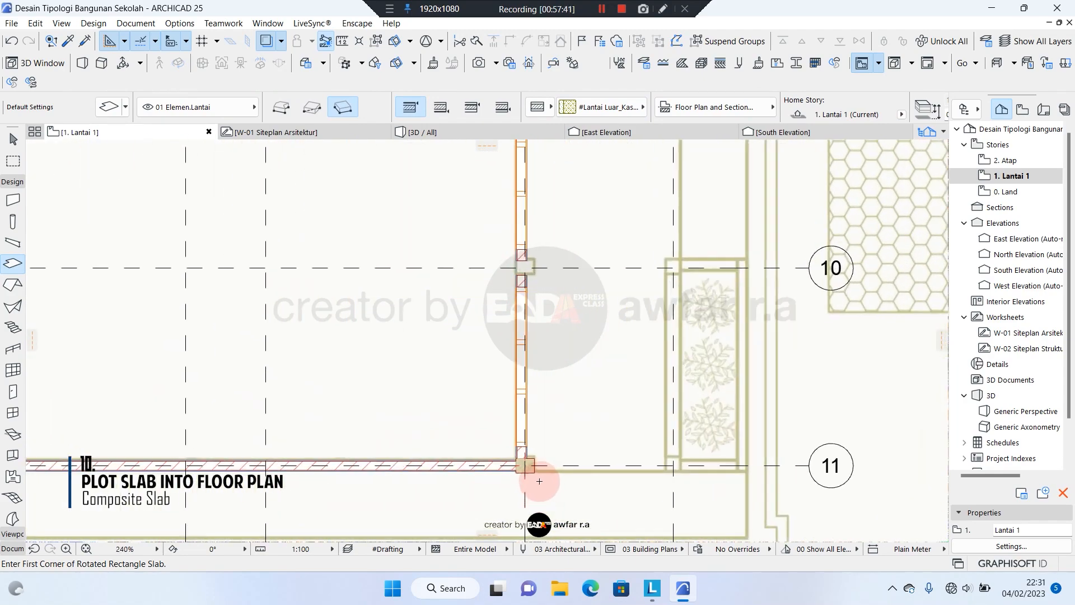
scroll(540, 481, "up", 5)
left_click(527, 461)
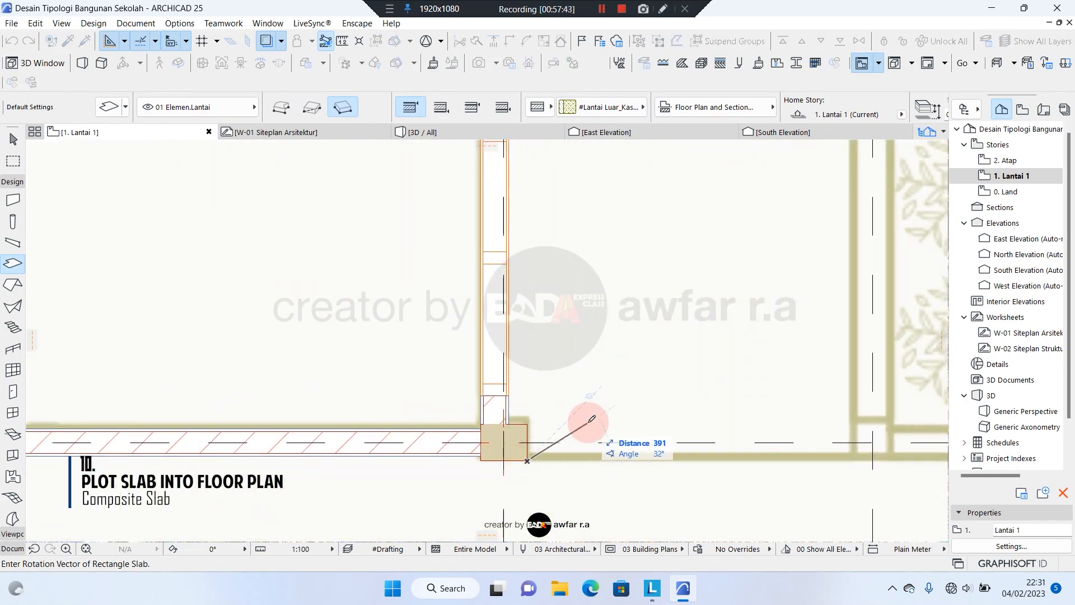
left_click(311, 107)
scroll(415, 408, "right", 5)
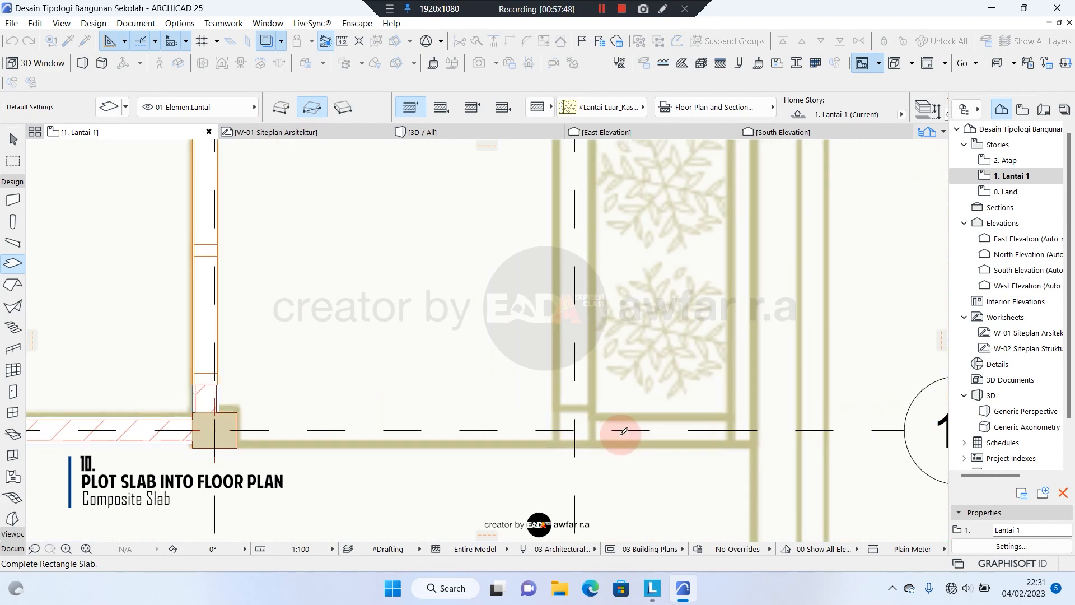
scroll(623, 431, "down", 3)
scroll(615, 241, "up", 3)
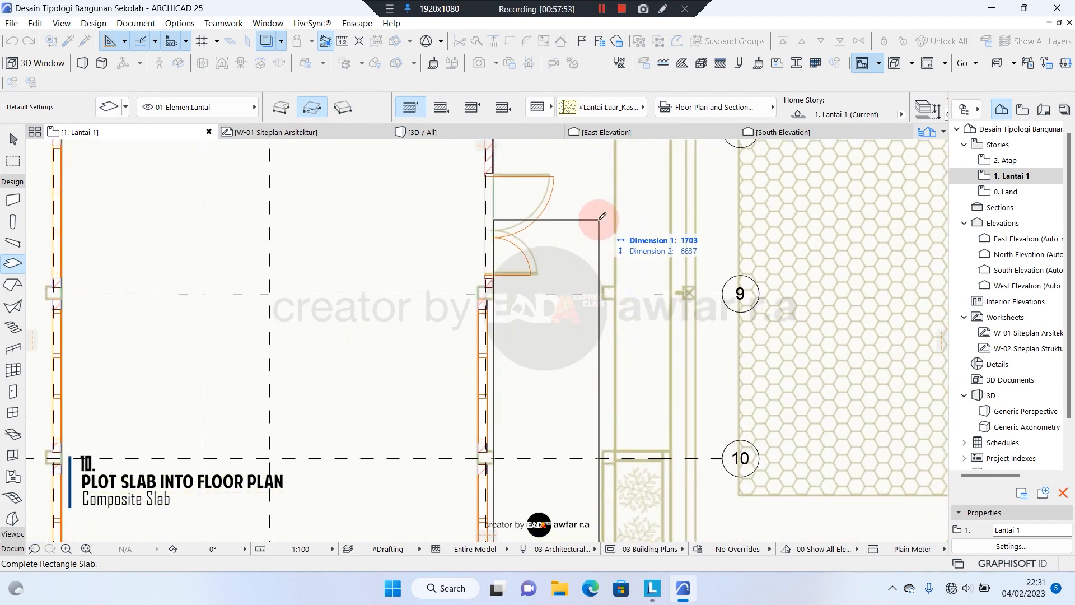
scroll(602, 216, "down", 2)
scroll(601, 216, "up", 2)
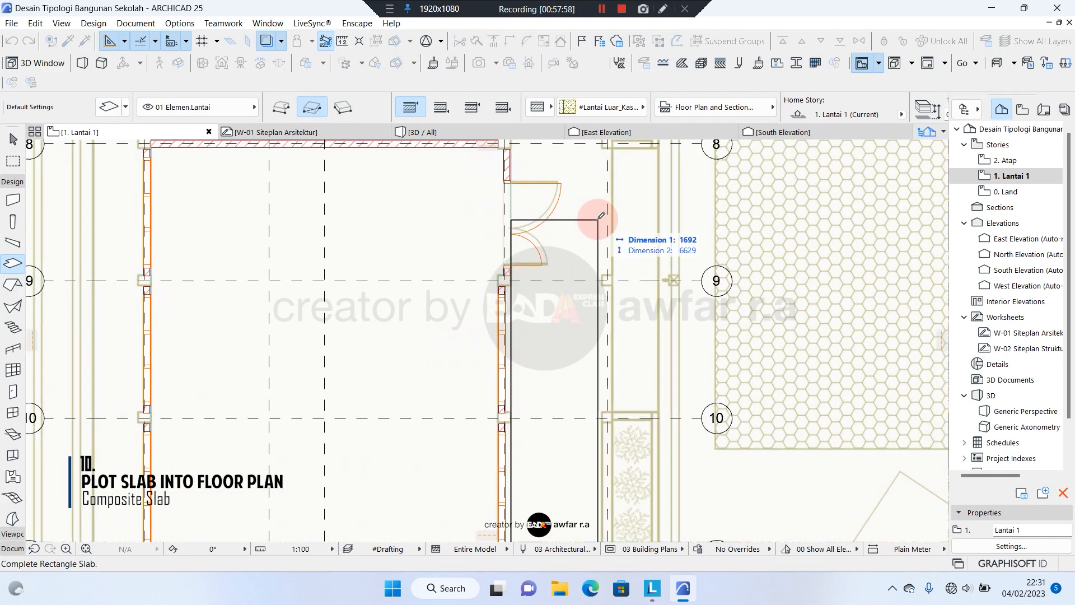
middle_click_drag(599, 256, 644, 526)
scroll(641, 374, "down", 1)
scroll(675, 297, "up", 1)
middle_click_drag(638, 167, 711, 413)
scroll(681, 307, "up", 4)
scroll(711, 412, "down", 4)
middle_click_drag(708, 168, 722, 396)
scroll(724, 238, "up", 5)
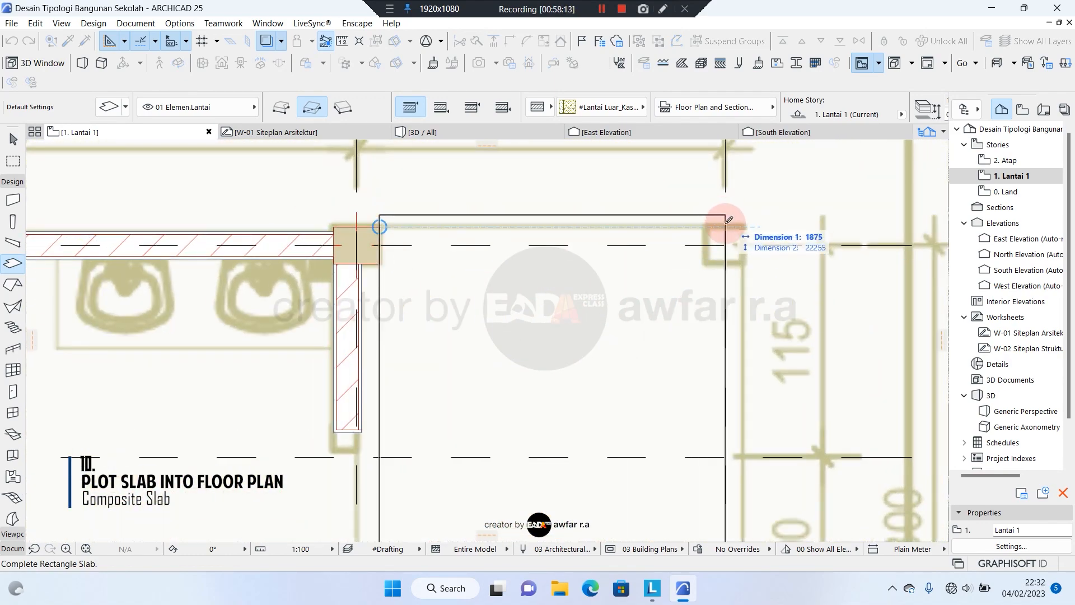
left_click(725, 220)
scroll(615, 216, "down", 2)
middle_click_drag(617, 216, 627, 164)
key("Escape")
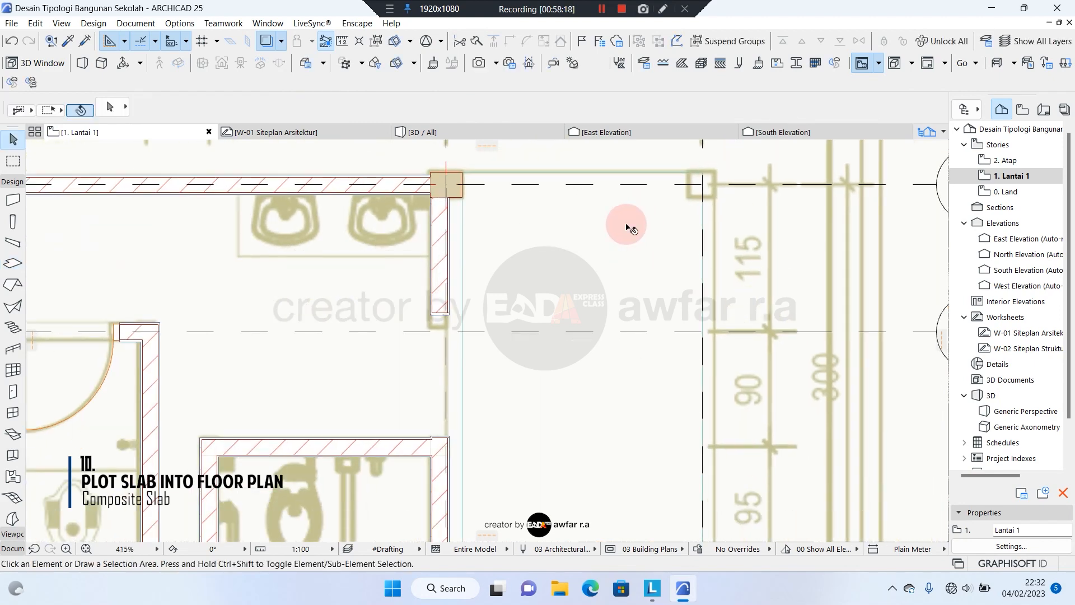
- Offset the inner long edge of building B's corridor slab from the column face to the outer face of the window wall
scroll(602, 230, "down", 2)
left_click(548, 262)
scroll(548, 262, "down", 2)
middle_click_drag(529, 428, 624, 230)
scroll(624, 230, "up", 5)
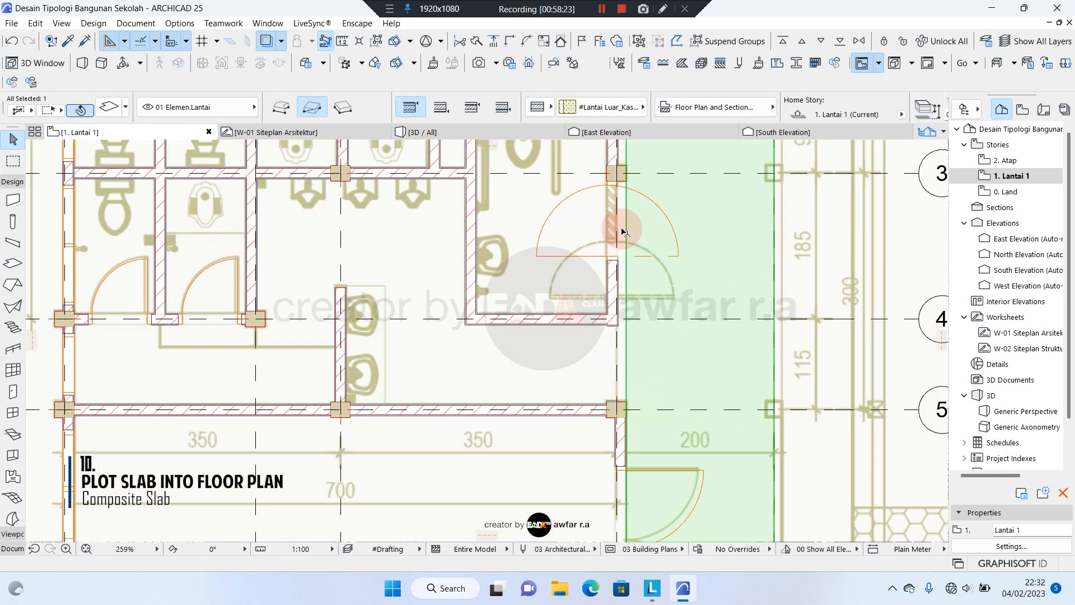
left_click(632, 242)
left_click(111, 150)
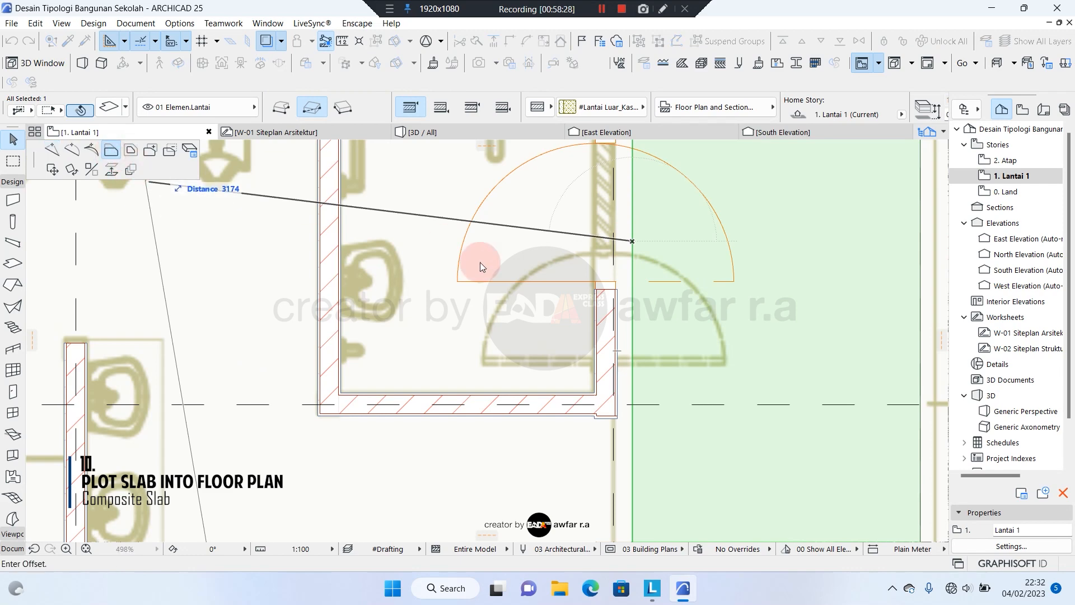
middle_click_drag(623, 395, 608, 199)
scroll(621, 415, "down", 2)
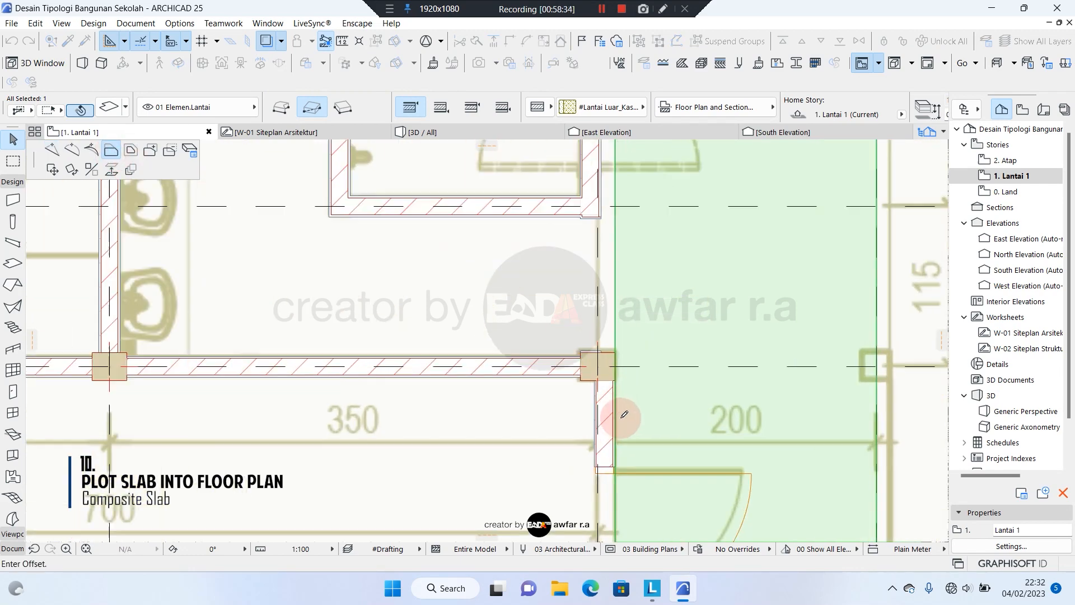
middle_click_drag(622, 415, 610, 256)
middle_click_drag(594, 518, 621, 229)
scroll(618, 258, "up", 5)
left_click(628, 242)
scroll(587, 235, "down", 8)
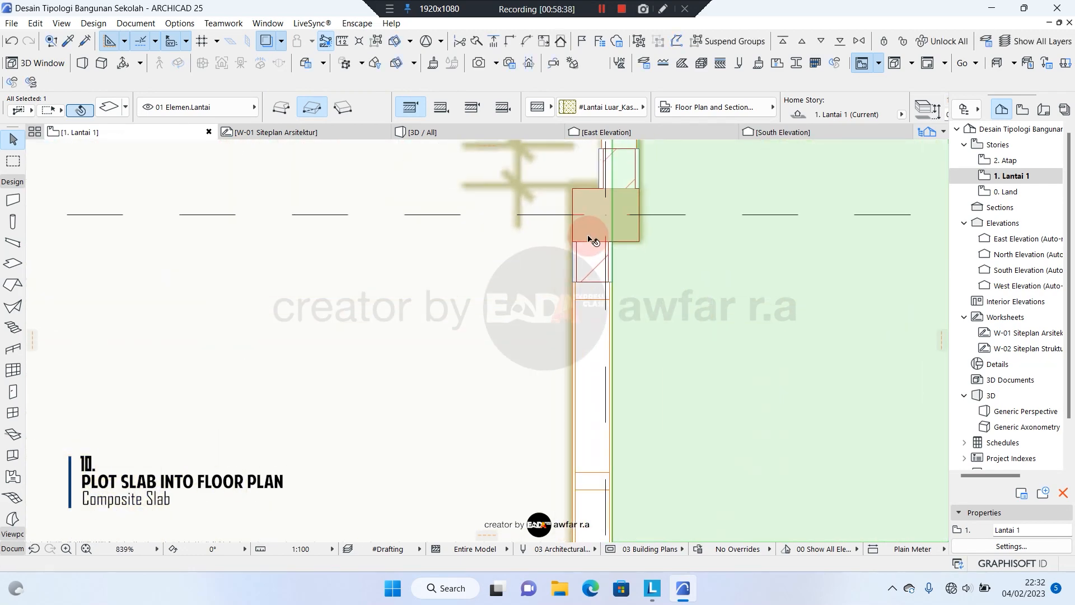
- Insert two nodes on the slab's inner edge just above axis 9, stepping it out to the outer face of the door wall
scroll(526, 244, "up", 3)
middle_click_drag(597, 401, 527, 252)
scroll(527, 252, "down", 3)
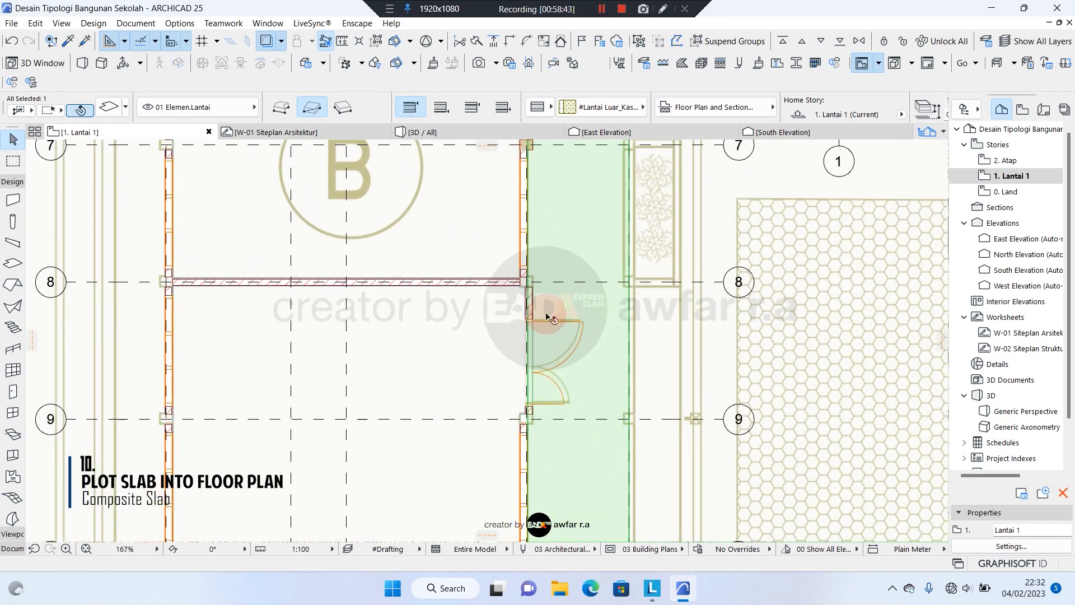
scroll(546, 344, "up", 4)
middle_click_drag(545, 370, 556, 468)
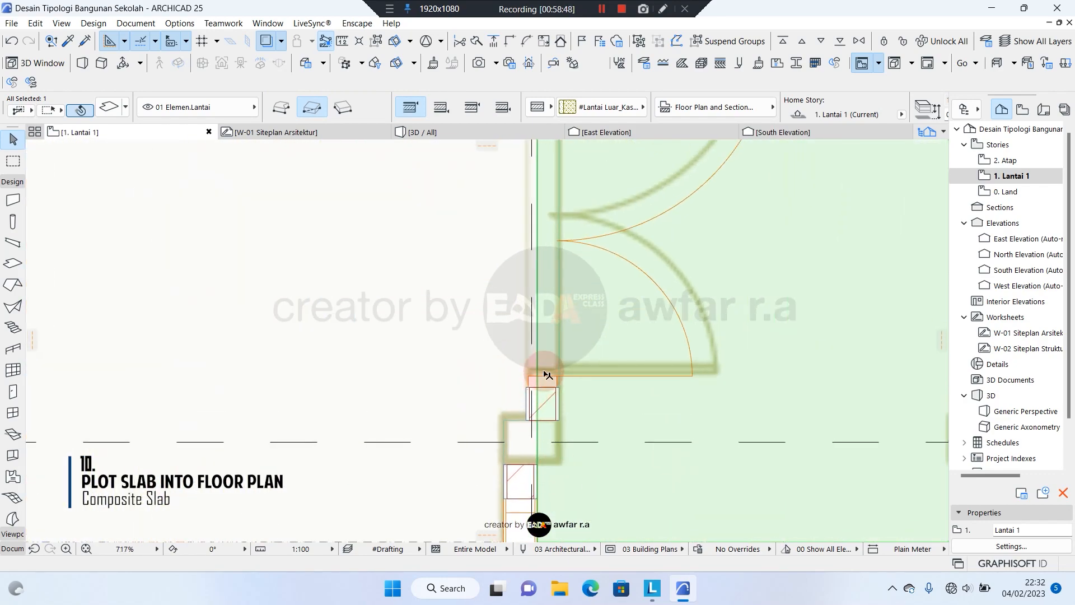
left_click(537, 345)
left_click(52, 150)
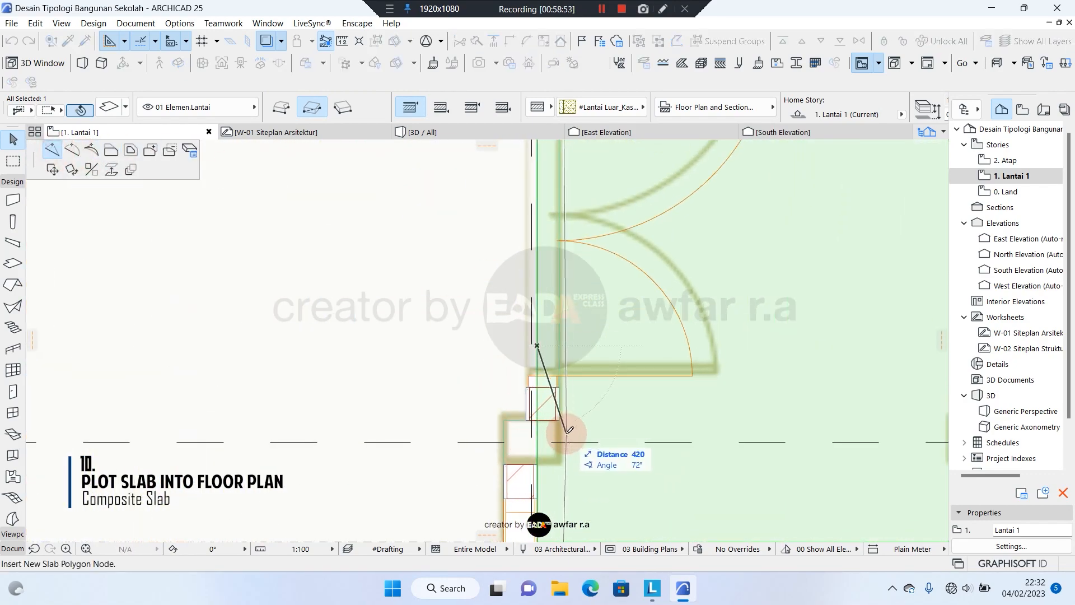
left_click(537, 420)
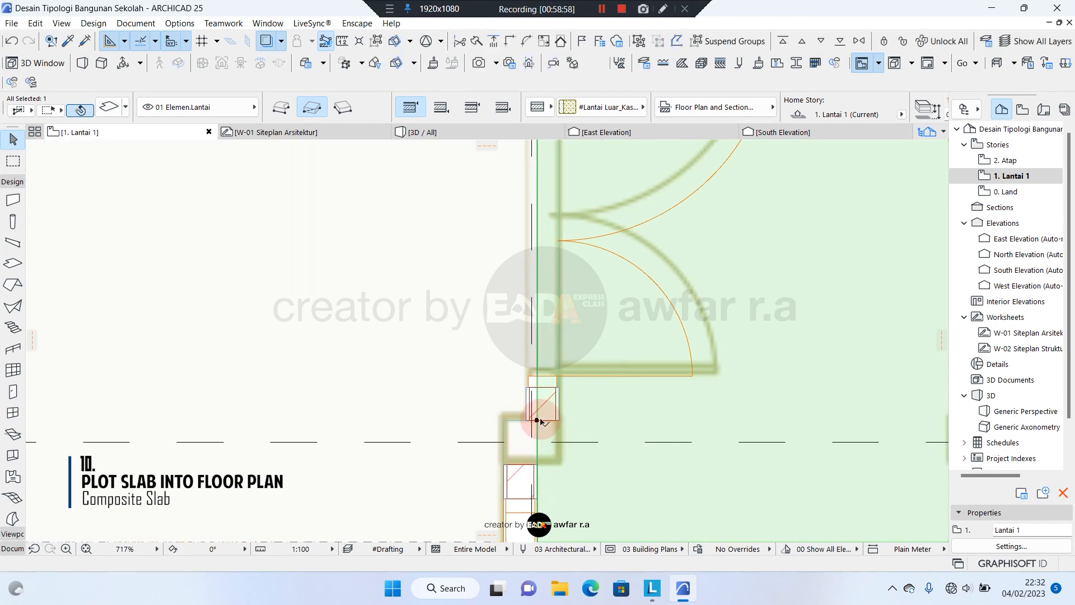
left_click(537, 395)
left_click(559, 420)
- Insert two nodes on the slab's inner edge at axis 8, stepping it back to the face of the window wall
scroll(562, 364, "down", 3)
middle_click_drag(552, 205, 558, 382)
scroll(563, 279, "up", 2)
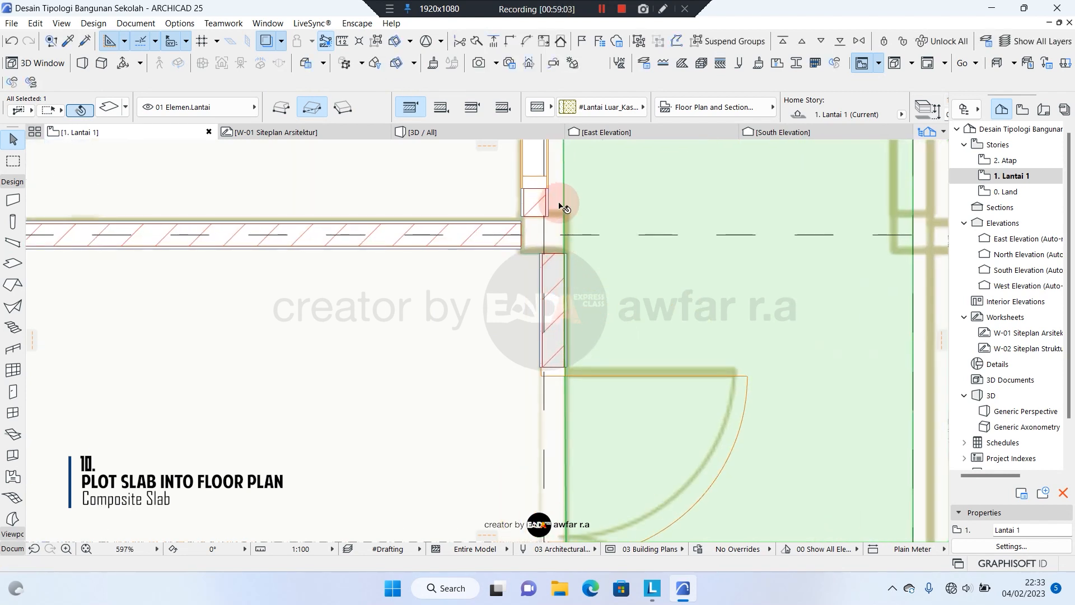
left_click(567, 214)
left_click(567, 253)
left_click(566, 214)
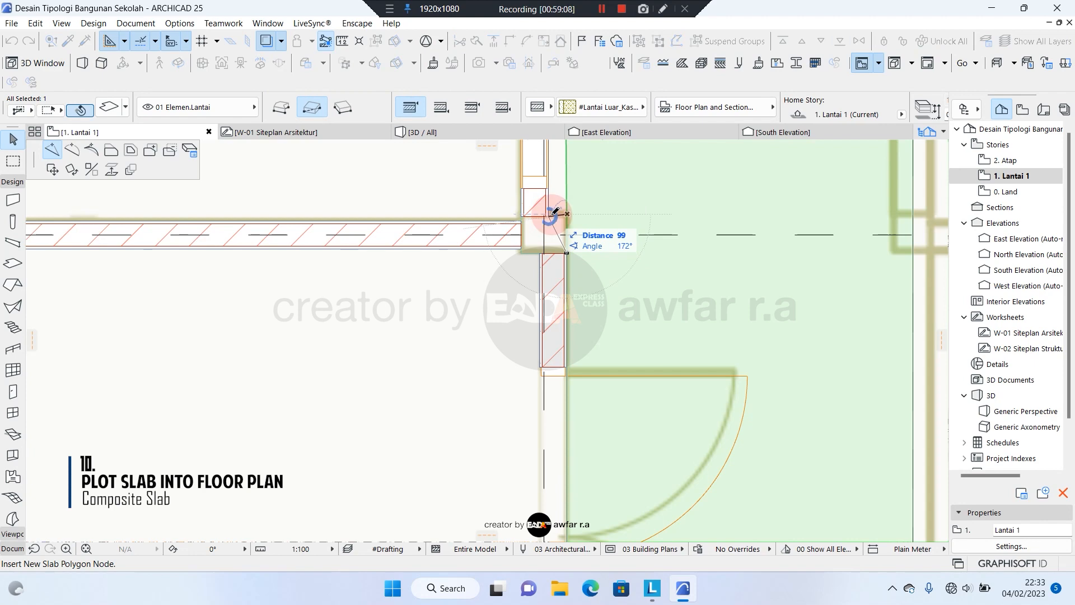
left_click(548, 252)
- Insert two nodes on the slab's inner edge at the lower face of the axis 6 column, stepping it out to the column corner
scroll(560, 336, "down", 5)
middle_click_drag(559, 188, 574, 356)
scroll(582, 356, "up", 4)
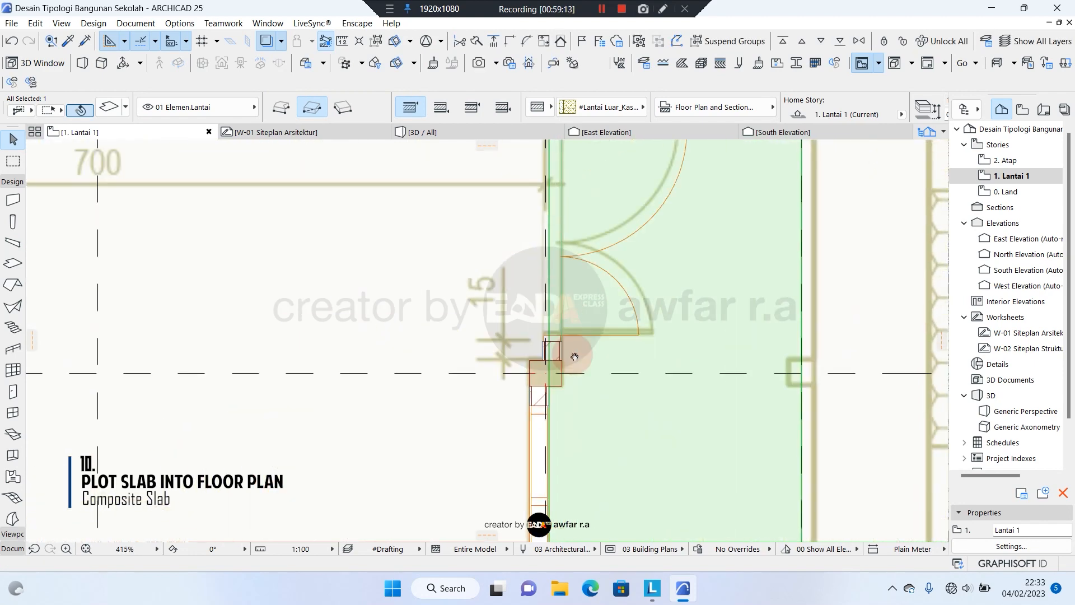
scroll(556, 363, "up", 2)
left_click(543, 303)
left_click(543, 401)
left_click(544, 303)
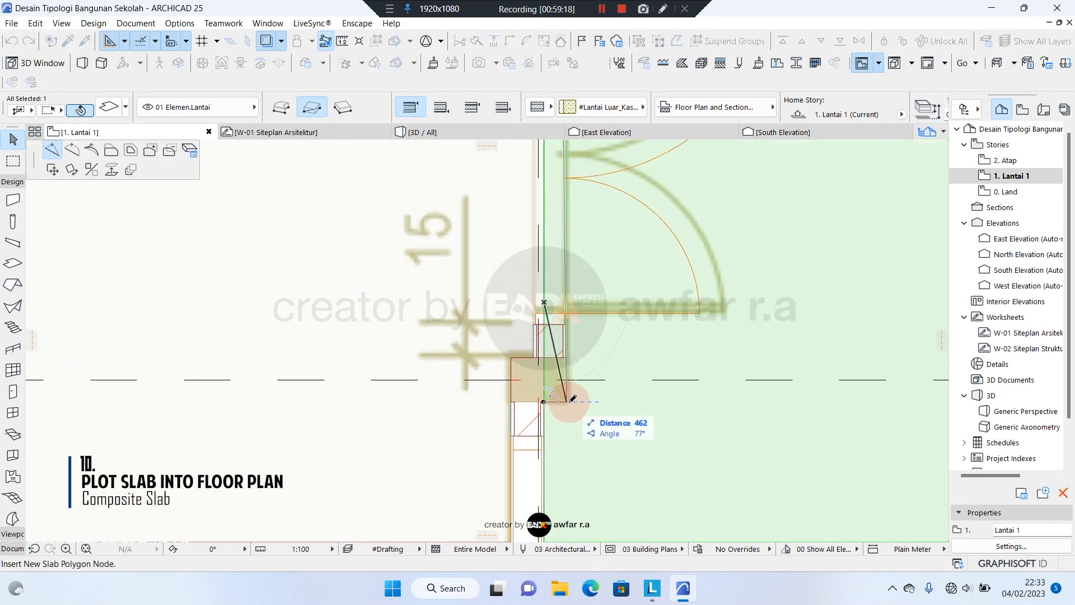
left_click(567, 402)
- Insert two nodes on the slab's inner edge at the upper face of the axis 5 column, stepping the edge back inward
scroll(566, 395, "down", 4)
middle_click_drag(567, 162, 565, 351)
scroll(560, 281, "up", 4)
left_click(572, 284)
left_click(579, 291)
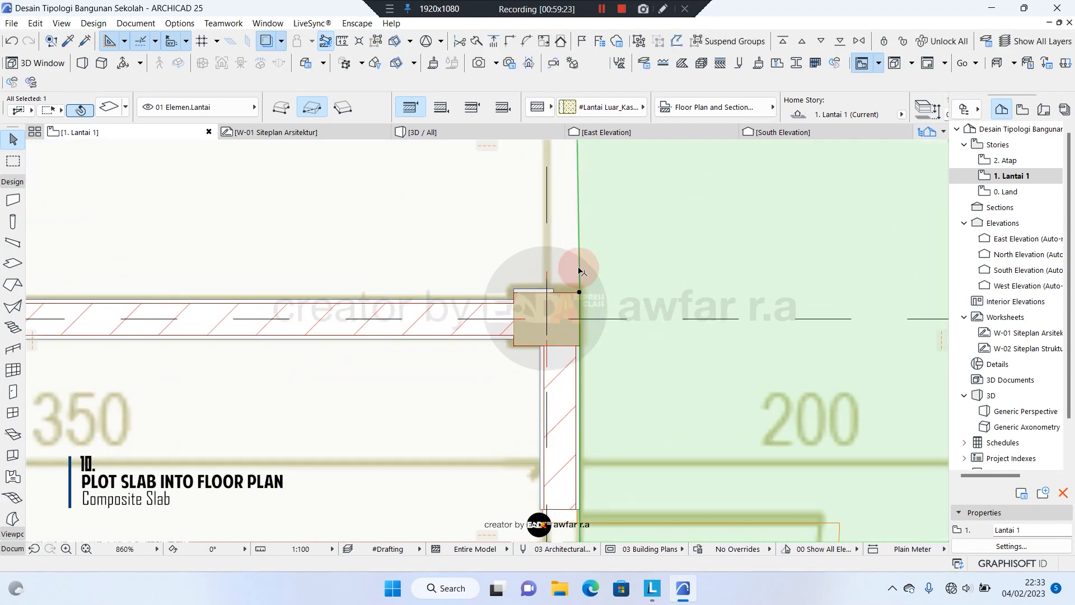
left_click(580, 268)
left_click(554, 293)
scroll(564, 269, "down", 4)
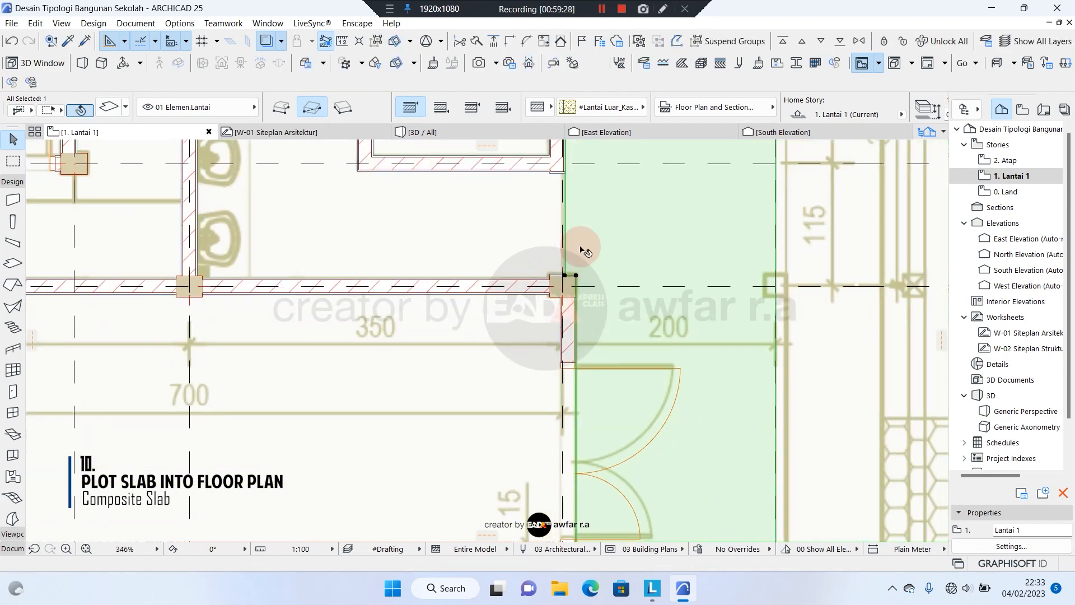
- Offset the outer long edge of building B's corridor slab outward beyond the column axis and clear the selection
middle_click_drag(584, 250, 598, 374)
middle_click_drag(600, 178, 563, 300)
scroll(593, 321, "down", 2)
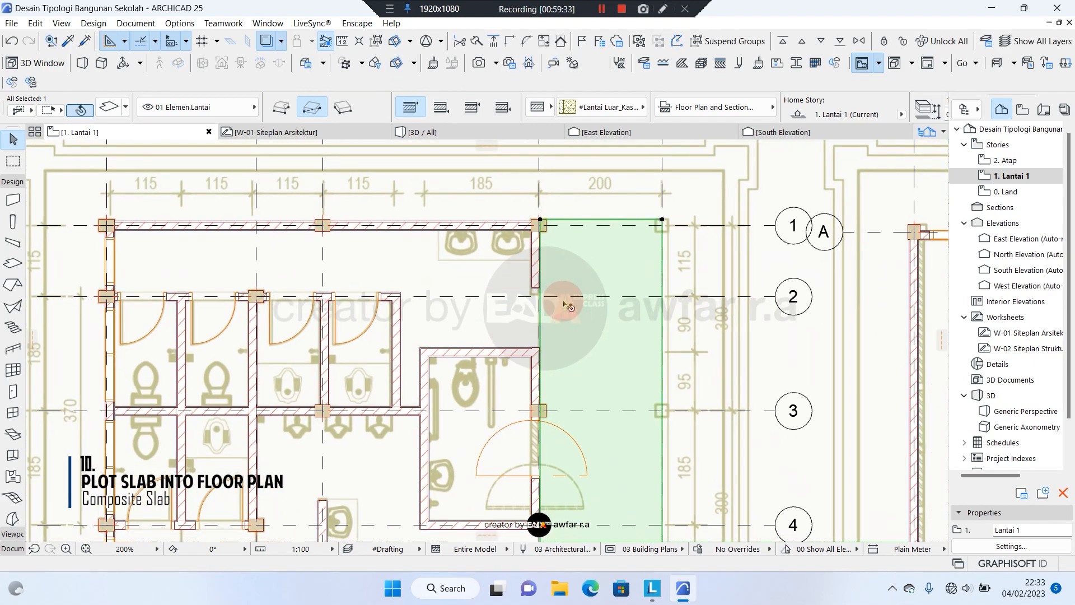
scroll(674, 201, "up", 2)
scroll(675, 213, "up", 5)
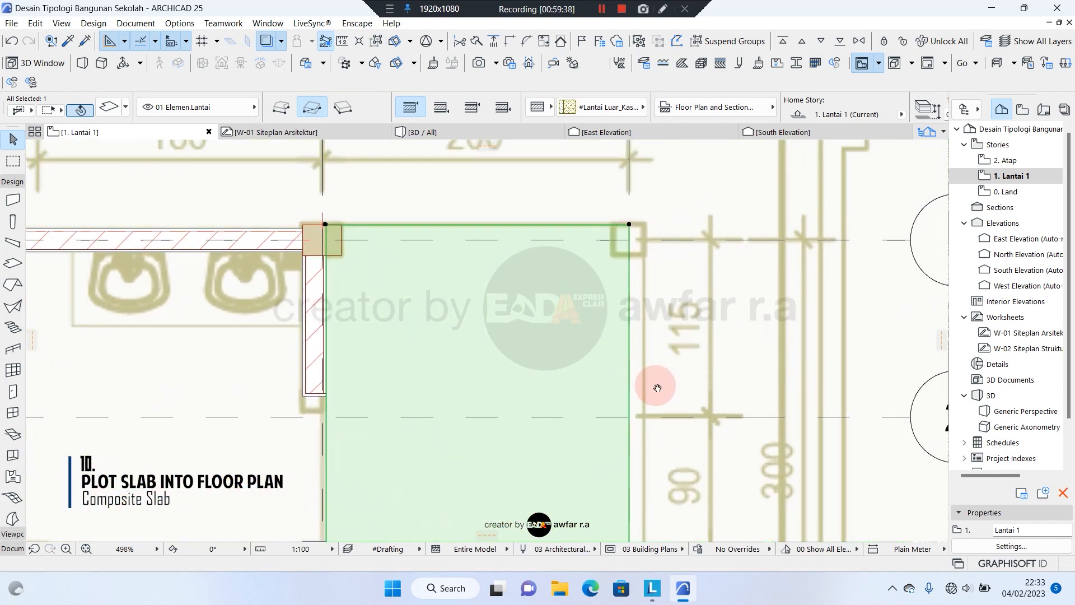
left_click(628, 247)
left_click(111, 149)
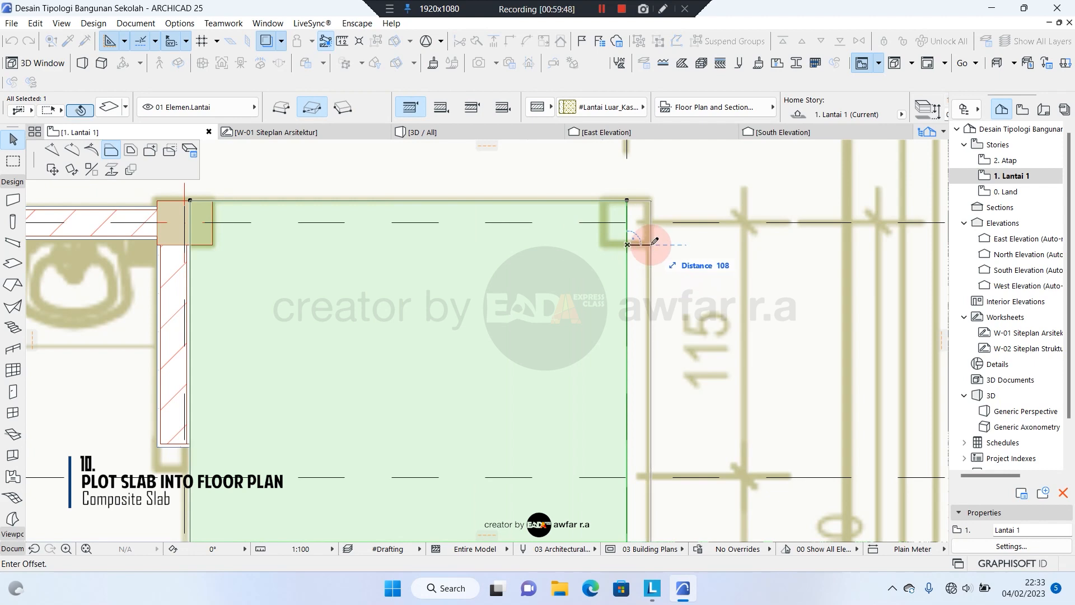
middle_click_drag(654, 241, 652, 255)
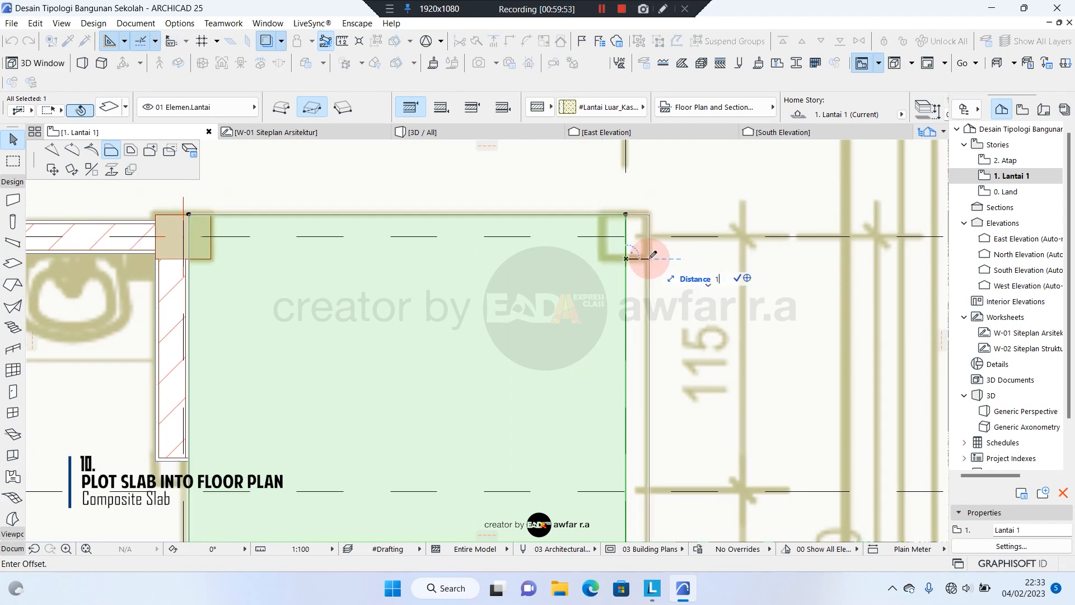
key("Return")
scroll(527, 247, "down", 4)
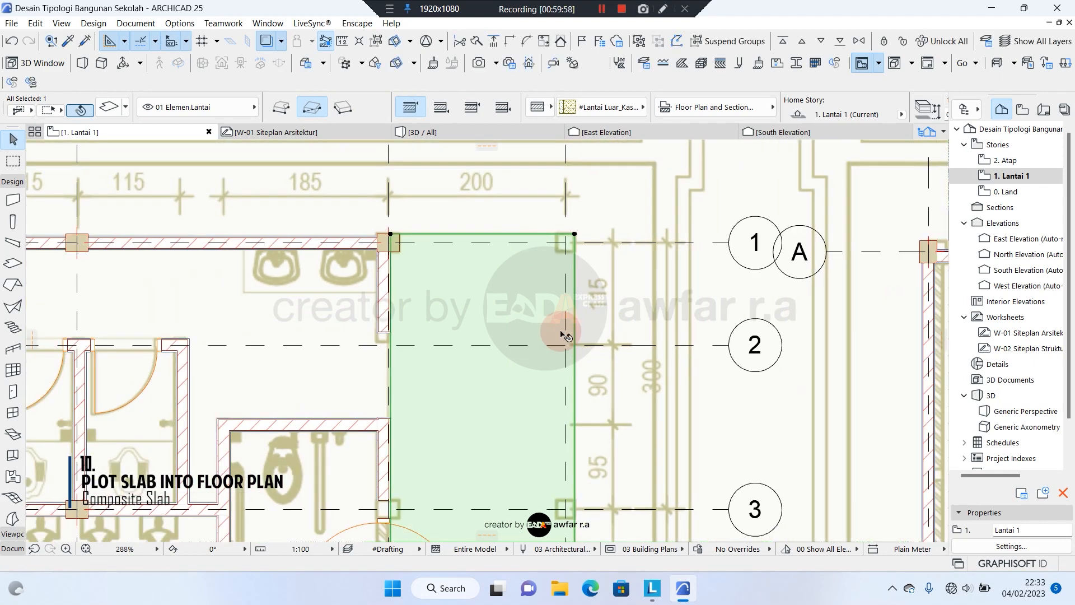
middle_click_drag(564, 332, 558, 263)
scroll(552, 262, "down", 7)
middle_click_drag(571, 394, 487, 305)
key("Escape")
- Draw a rectangular slab about 29300 mm long with the same settings along building A's corridor, from the axis 2 column at B to C/13
middle_click_drag(388, 207, 410, 310)
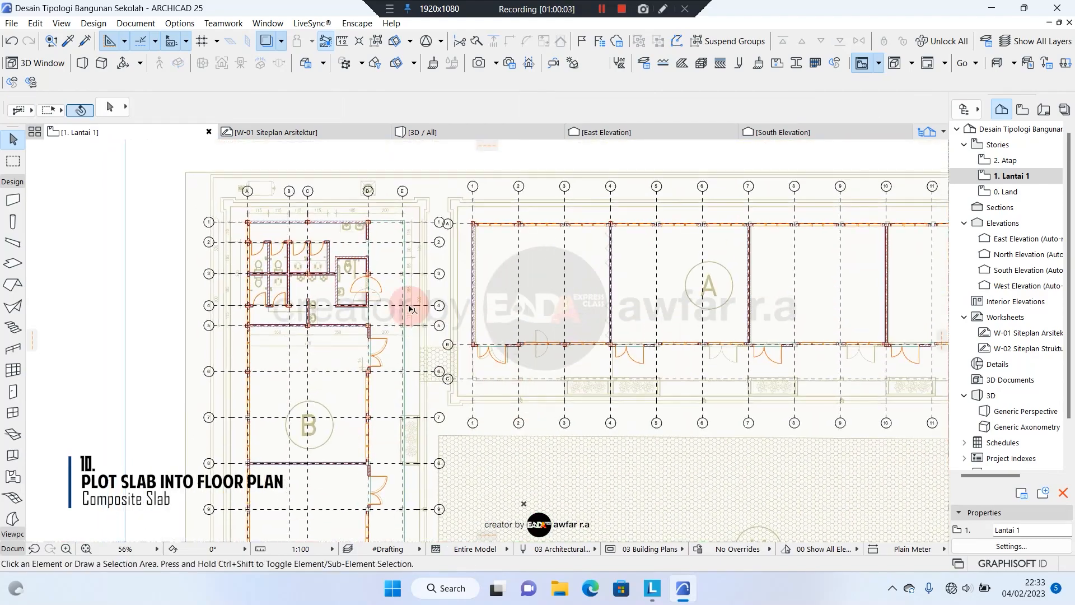
scroll(392, 296, "up", 3)
left_click(391, 238, "alt")
scroll(492, 355, "up", 12)
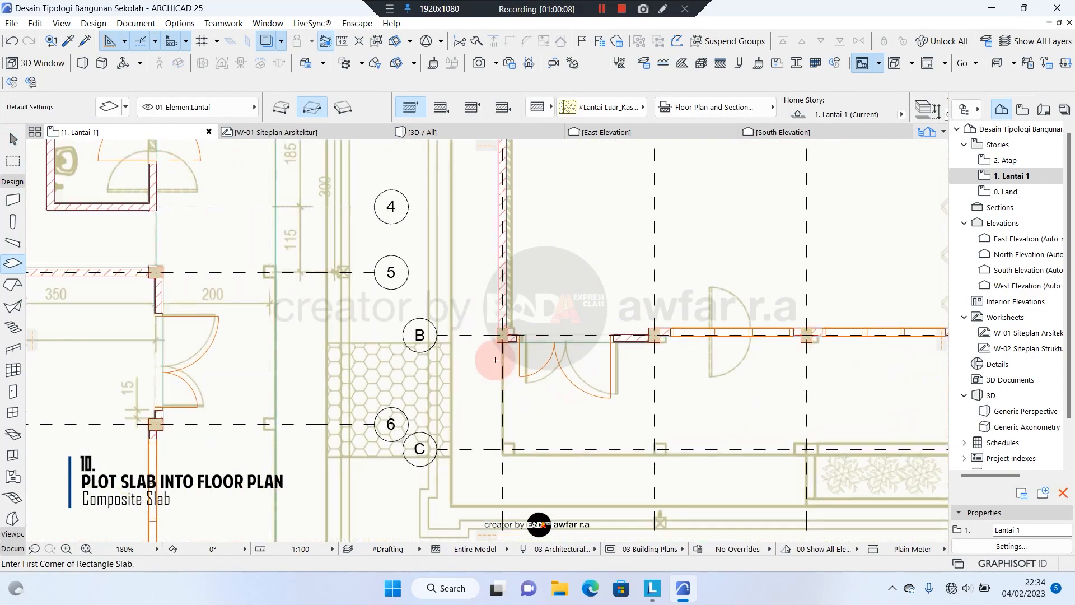
middle_click_drag(431, 338, 298, 319)
scroll(299, 319, "up", 4)
scroll(299, 320, "up", 6)
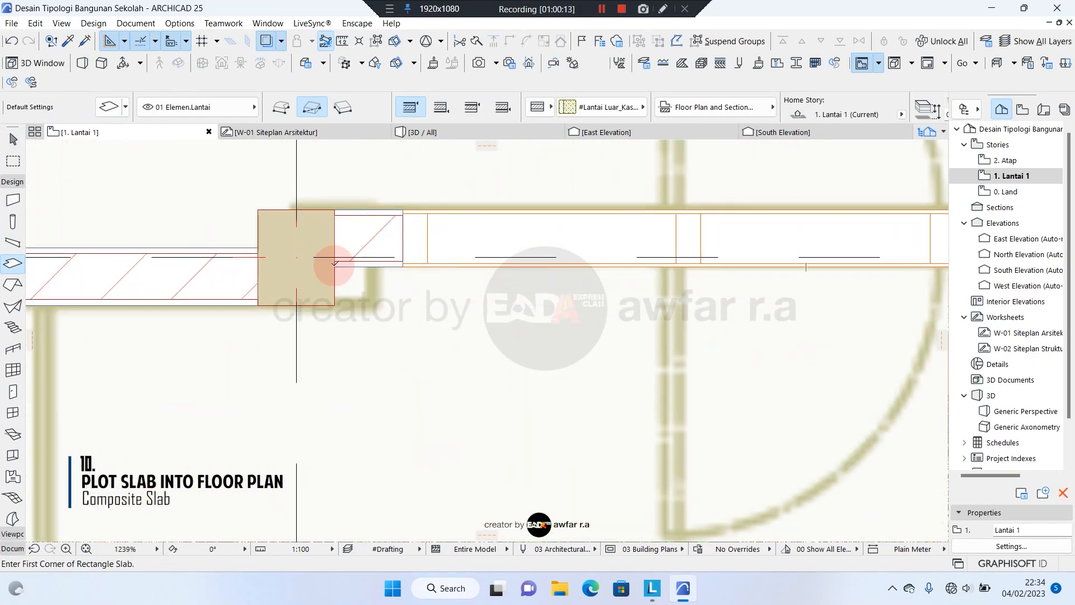
left_click(336, 266)
scroll(271, 320, "down", 15)
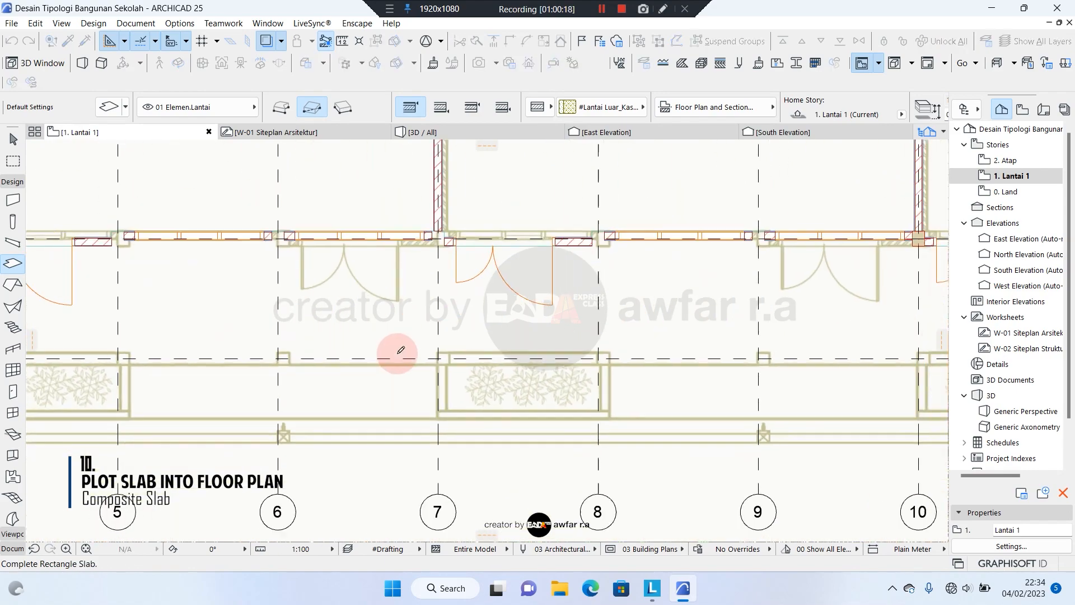
scroll(484, 363, "up", 8)
middle_click_drag(564, 392, 583, 500)
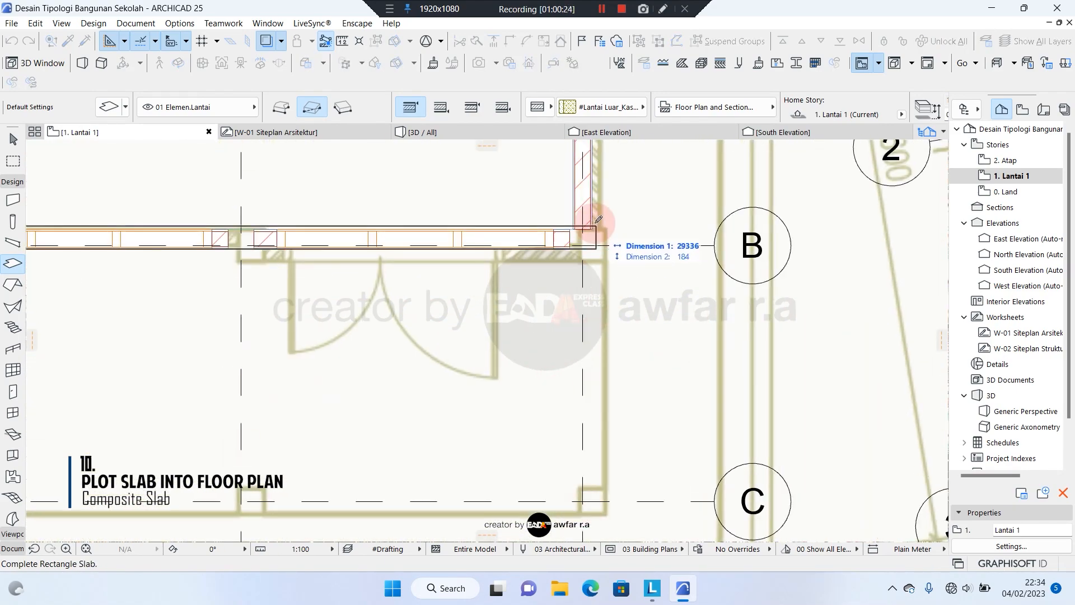
left_click(592, 501)
- Offset the long edge of building A's corridor slab on axis C outward to the outer column face
middle_click_drag(555, 457, 583, 334)
left_click(583, 335, "shift")
left_click(587, 394)
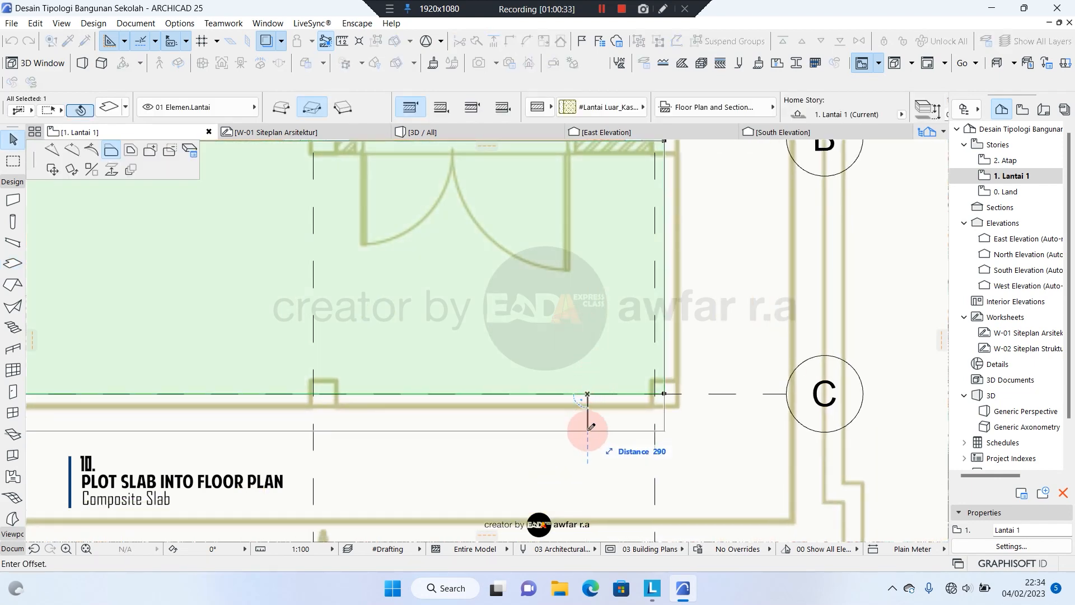
key("Return")
scroll(620, 360, "down", 5)
scroll(371, 331, "up", 1)
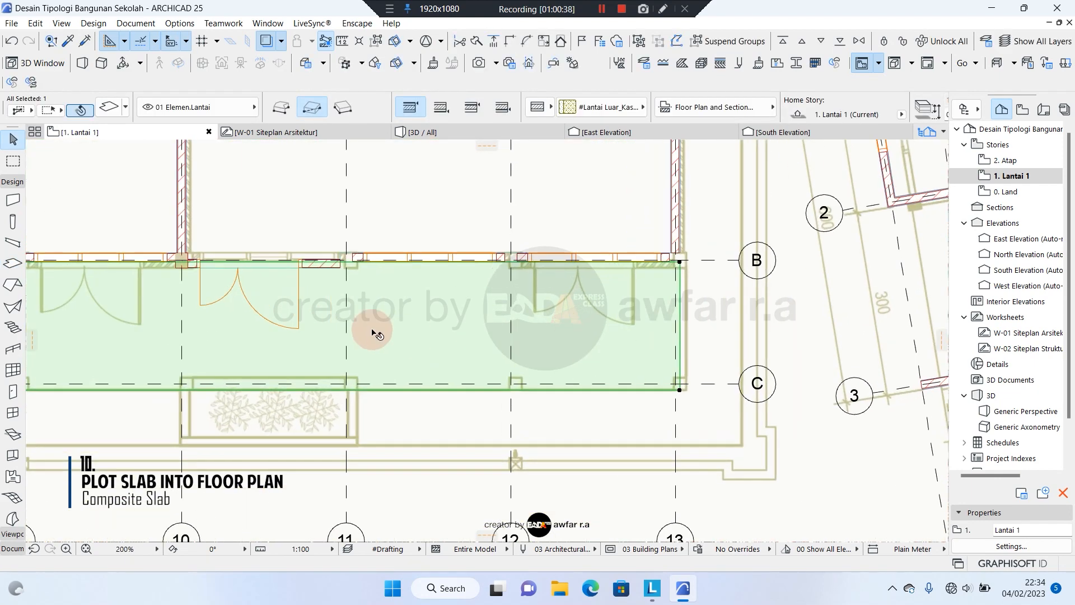
- Extend the short end edge of building A's corridor slab from axis 2 to the outer face of the axis 1 column and clear the selection
scroll(472, 257, "up", 3)
scroll(558, 258, "down", 3)
middle_click_drag(470, 262, 839, 255)
scroll(839, 255, "down", 3)
middle_click_drag(566, 262, 824, 246)
key("Escape")
scroll(128, 256, "up", 6)
left_click(192, 336)
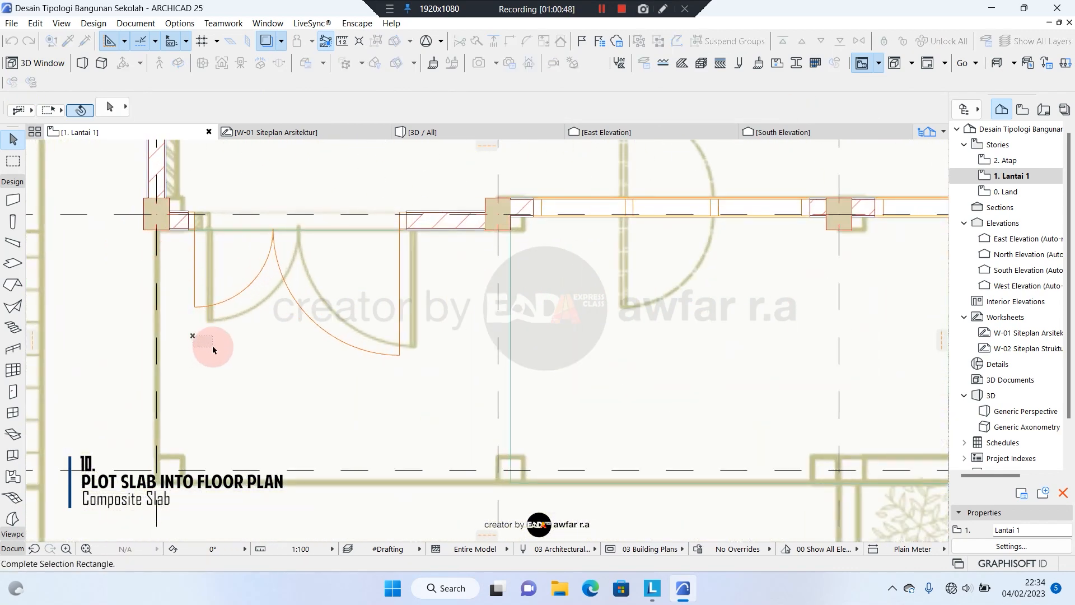
left_click(246, 400)
left_click(588, 312)
left_click(511, 300)
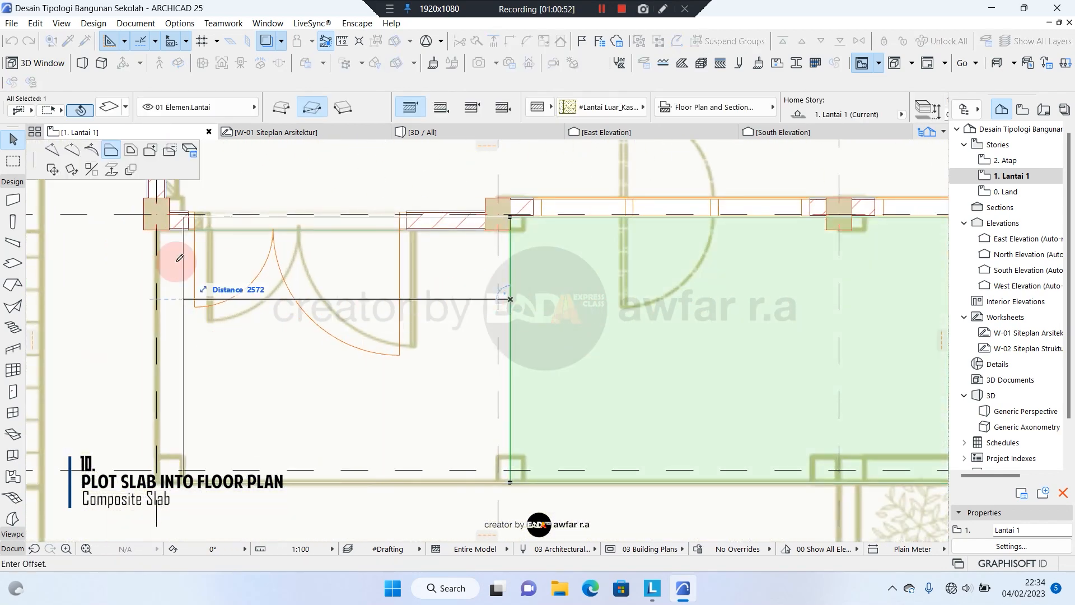
left_click(144, 228)
scroll(145, 218, "up", 3)
scroll(146, 219, "down", 3)
middle_click_drag(315, 334, 250, 374)
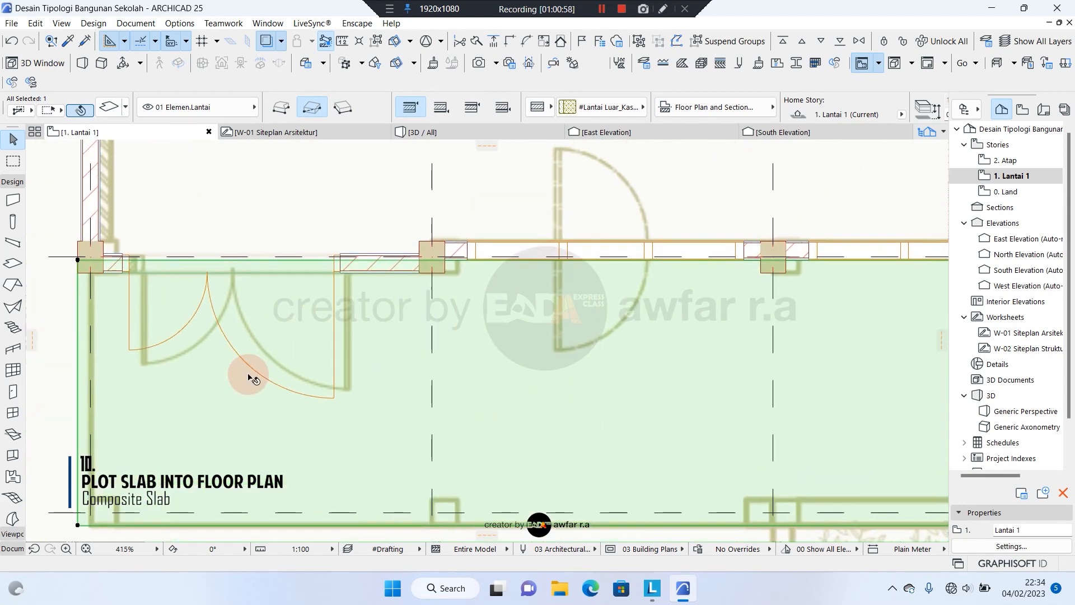
key("Escape")
- Check building A's corridor slab along its whole length to axis 13 against the walls, doors and columns
scroll(244, 341, "down", 3)
middle_click_drag(503, 349, 391, 346)
scroll(429, 331, "down", 2)
middle_click_drag(536, 344, 377, 353)
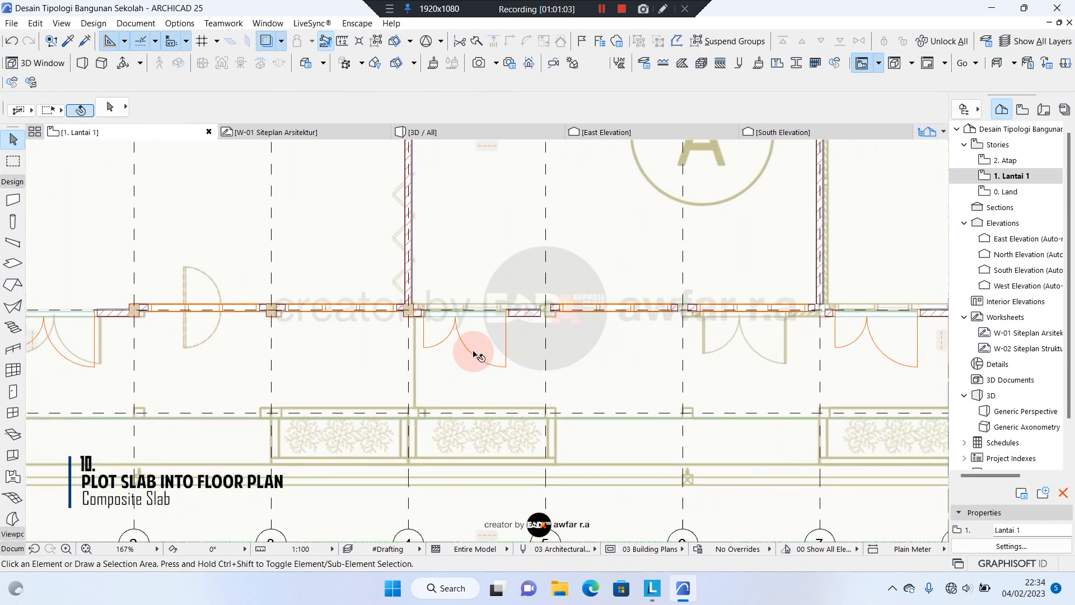
left_click(505, 366)
key("Escape")
scroll(504, 365, "down", 2)
middle_click_drag(716, 355, 544, 362)
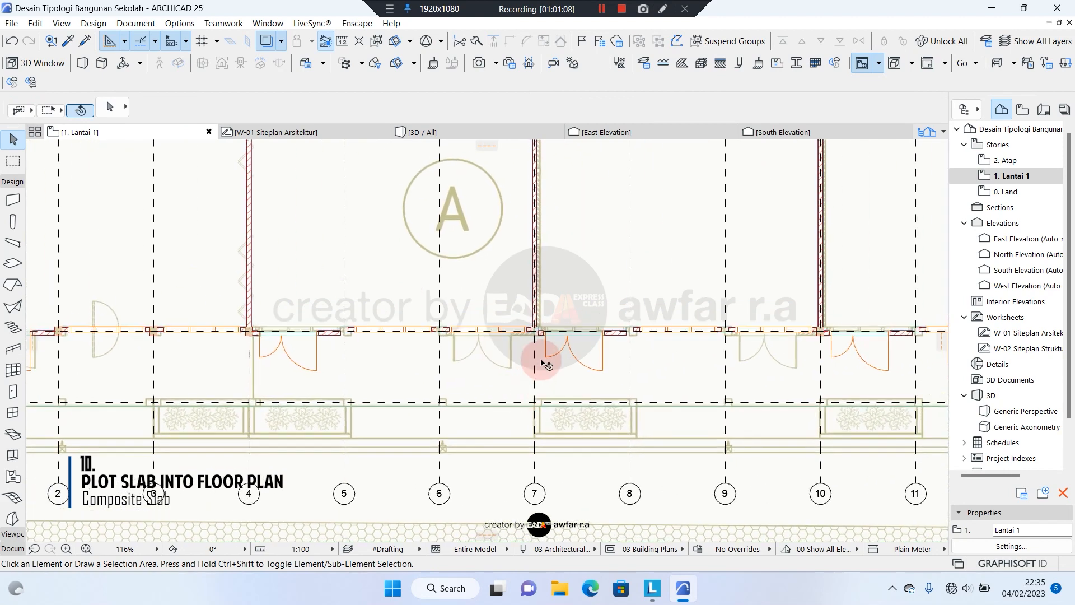
middle_click_drag(660, 350, 555, 358)
middle_click_drag(712, 359, 599, 366)
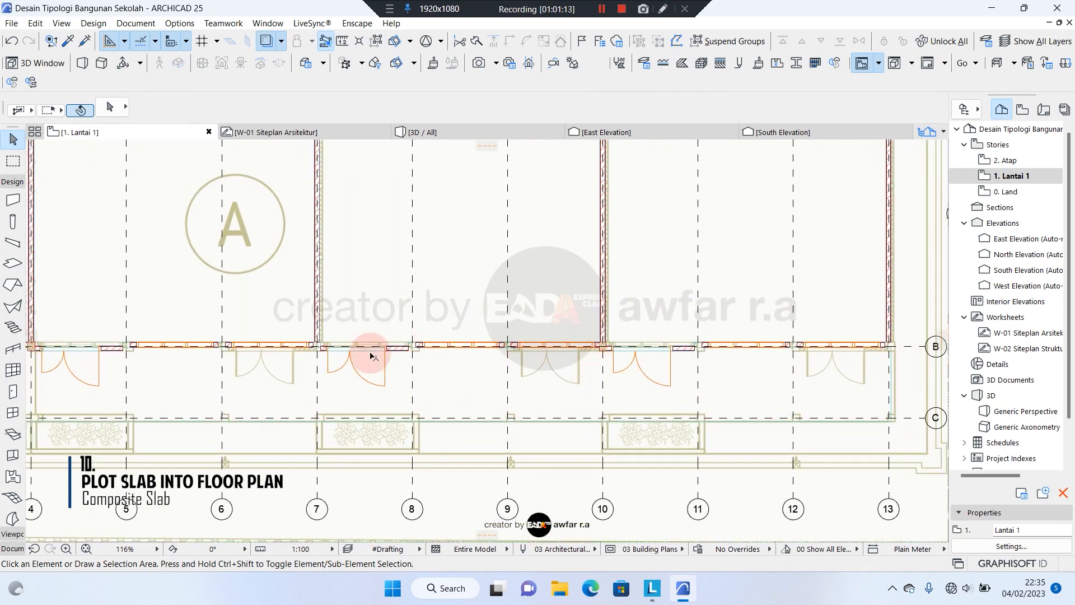
middle_click_drag(370, 353, 464, 348)
middle_click_drag(248, 356, 379, 341)
scroll(379, 340, "up", 2)
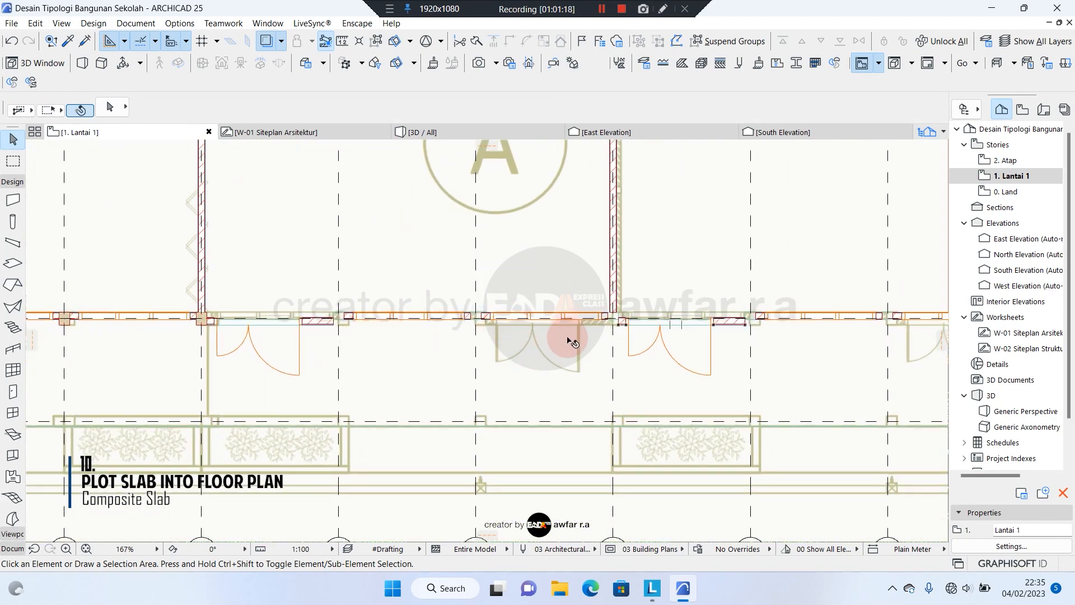
scroll(557, 338, "down", 1)
middle_click_drag(557, 338, 460, 329)
scroll(460, 329, "down", 5)
middle_click_drag(745, 346, 537, 345)
scroll(593, 347, "up", 7)
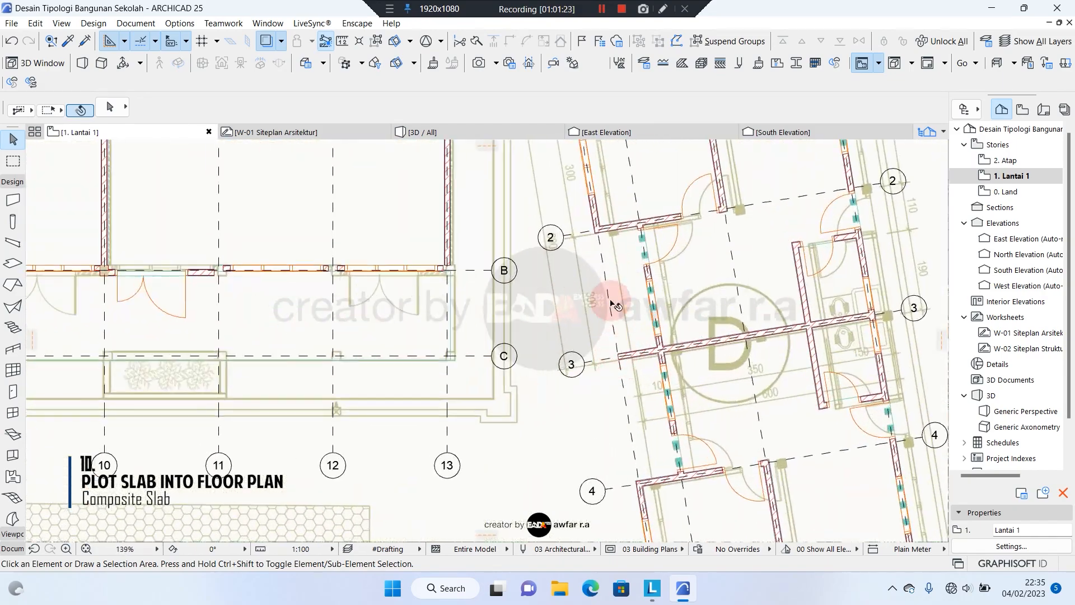
- Draw a rotated rectangular slab 1700 mm deep with the existing corridor slab's settings along building G's door-side wall, from corner to corner
middle_click_drag(632, 266, 598, 251)
scroll(598, 256, "down", 9)
middle_click_drag(113, 487, 343, 403)
scroll(392, 357, "up", 8)
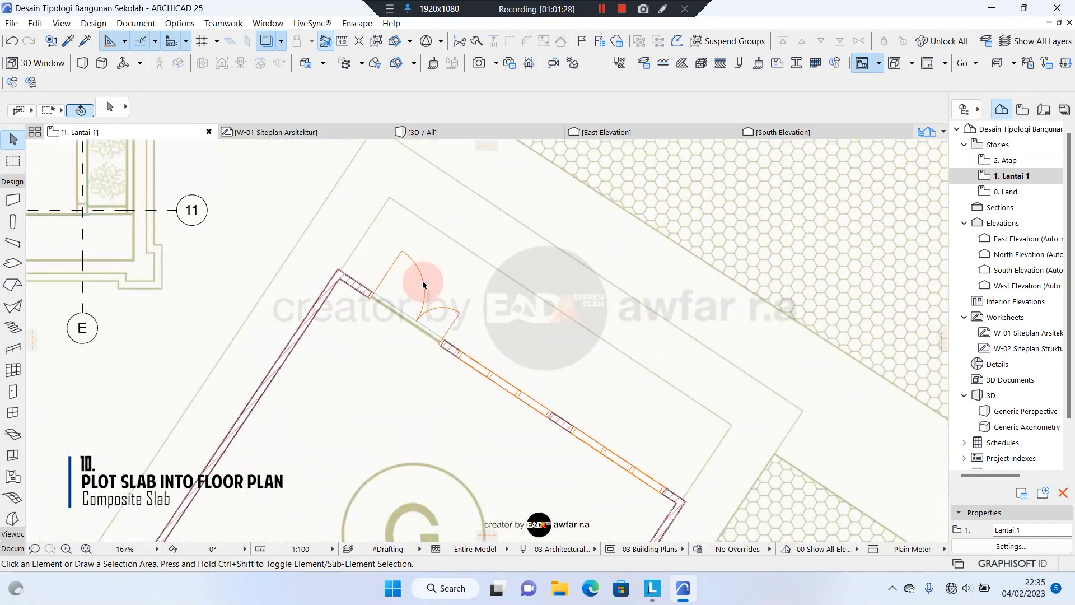
scroll(636, 340, "down", 2)
left_click(211, 203, "alt")
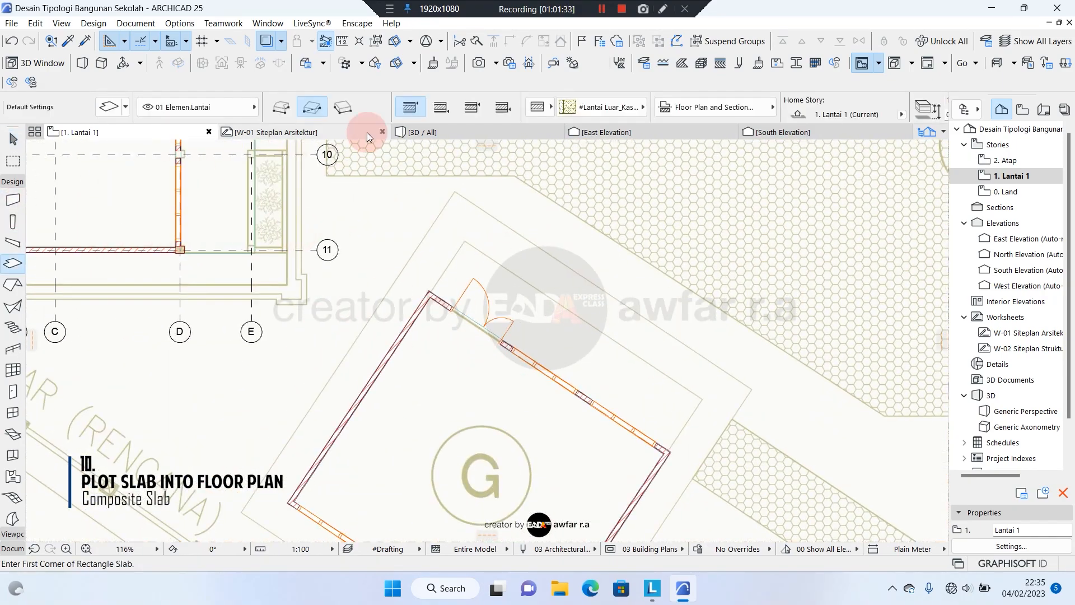
left_click(344, 107)
scroll(420, 305, "up", 5)
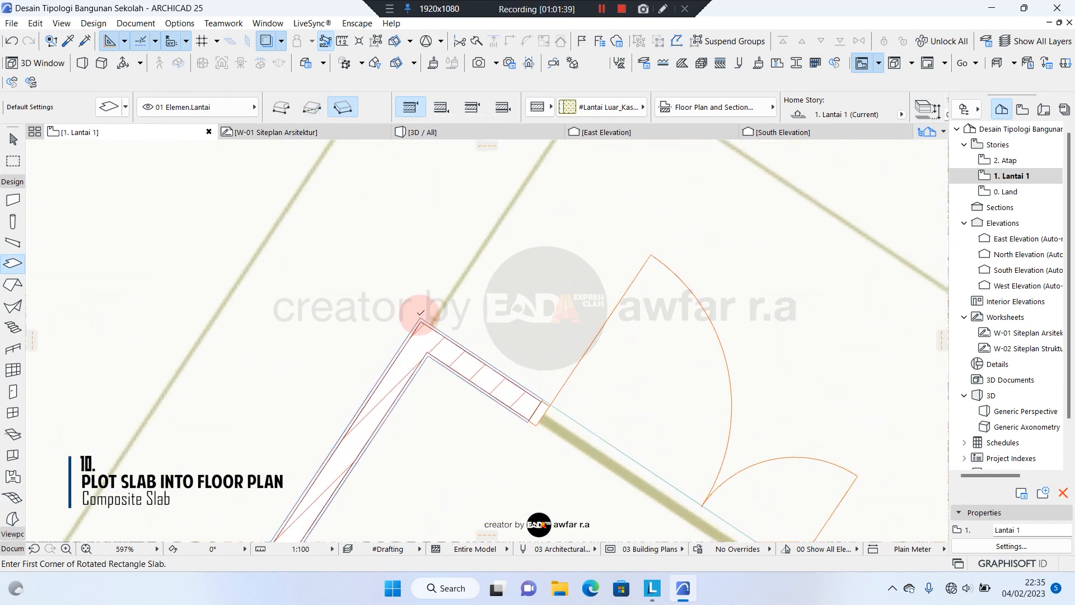
left_click(420, 318)
middle_click_drag(459, 217, 443, 364)
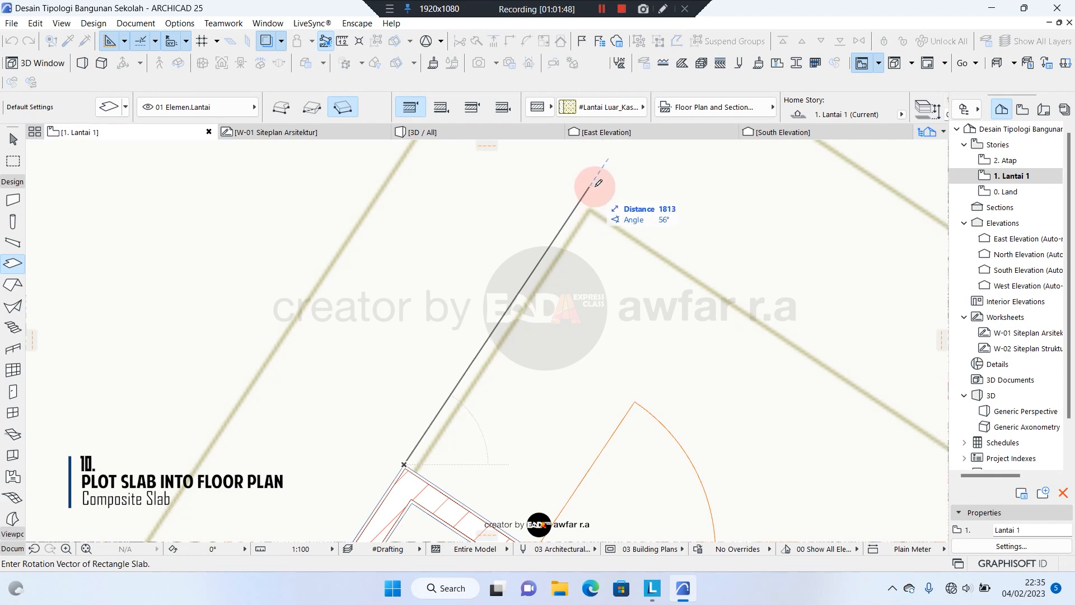
scroll(554, 223, "down", 5)
scroll(555, 223, "up", 2)
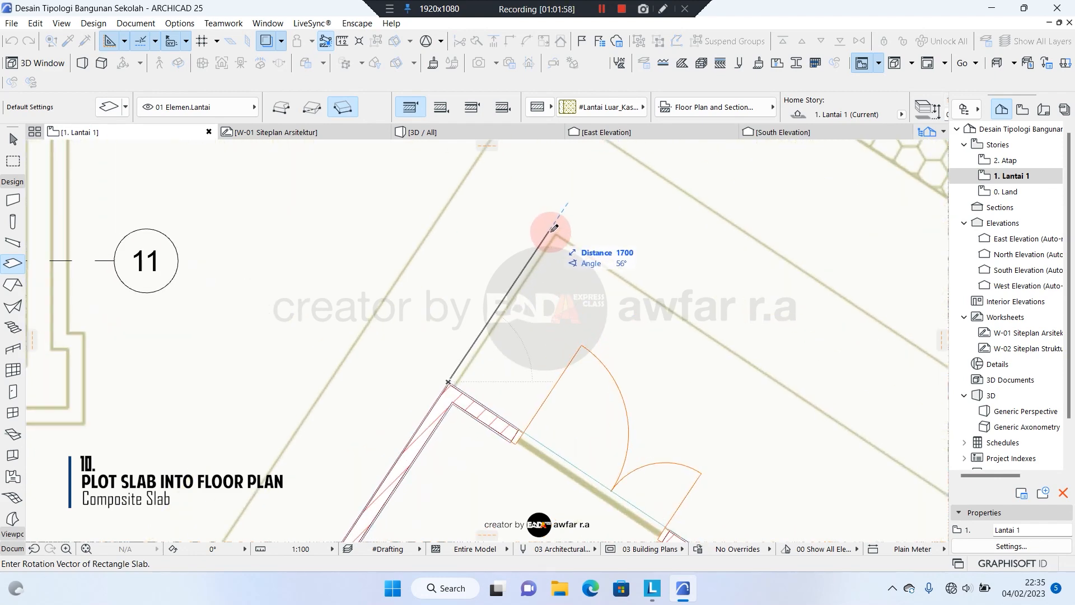
key("Return")
scroll(530, 231, "down", 4)
scroll(776, 476, "up", 5)
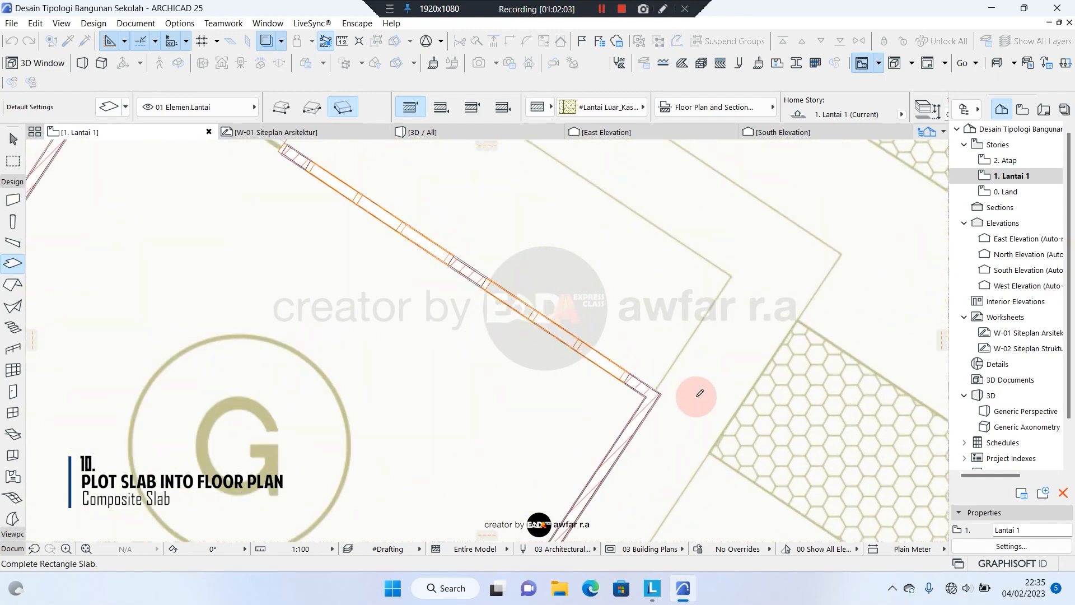
left_click(641, 395)
scroll(641, 396, "down", 6)
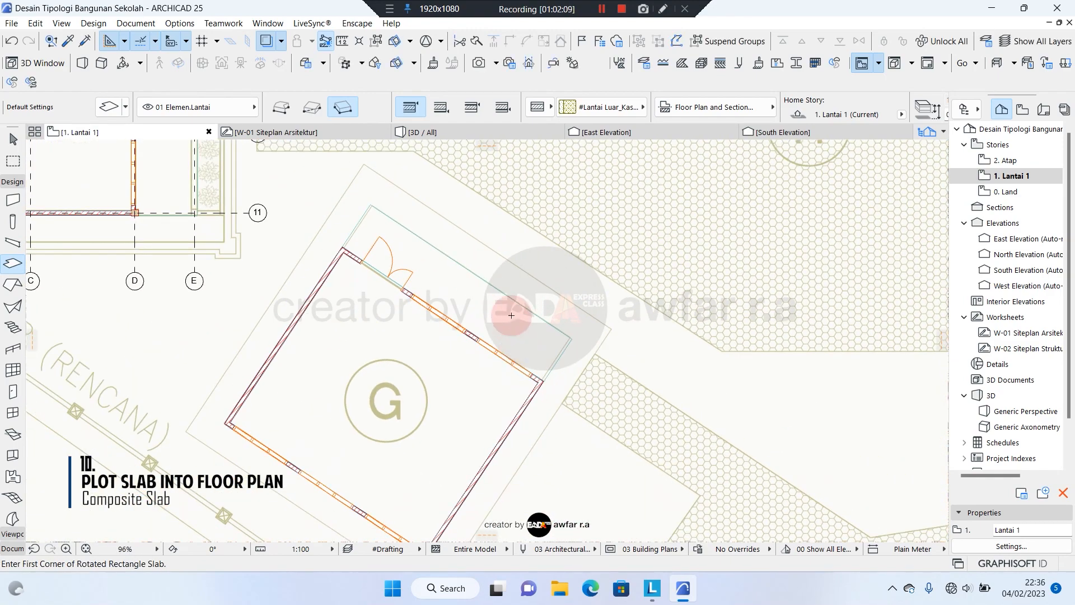
- Draw a rotated rectangular slab 1900 mm deep along building F's door-side wall, from one outer wall corner to the other
scroll(497, 347, "up", 4)
left_click(503, 311, "shift")
scroll(560, 341, "down", 5)
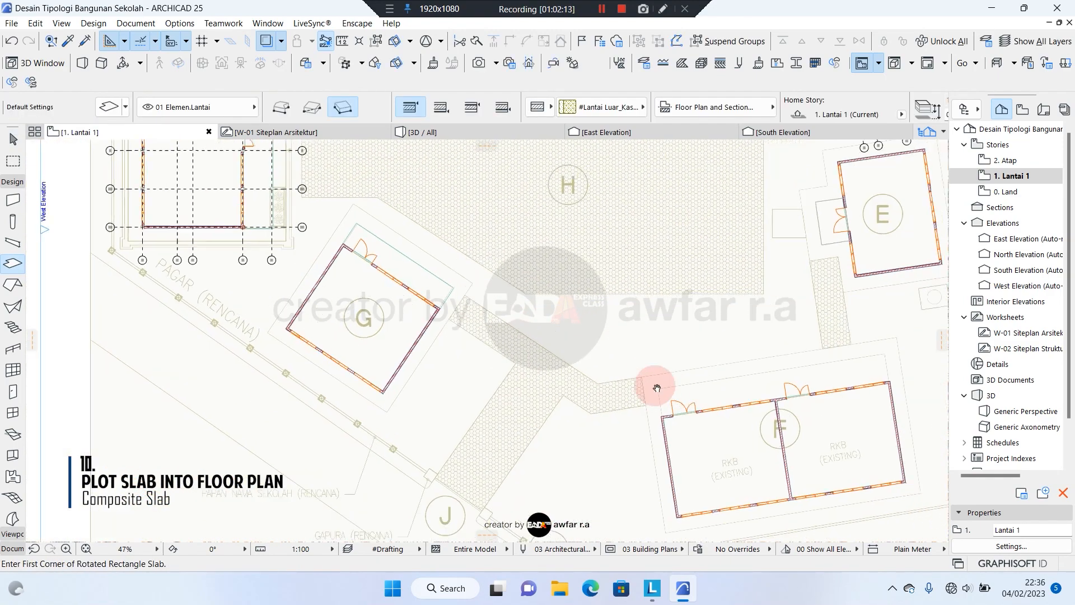
scroll(559, 365, "up", 5)
scroll(478, 376, "up", 3)
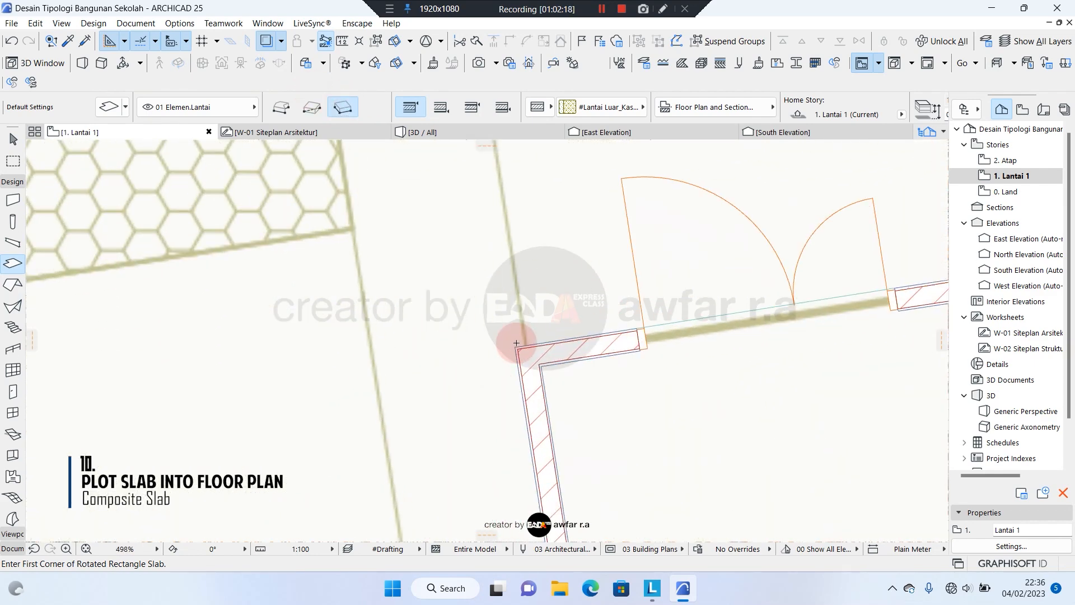
left_click(477, 374)
scroll(491, 202, "up", 3)
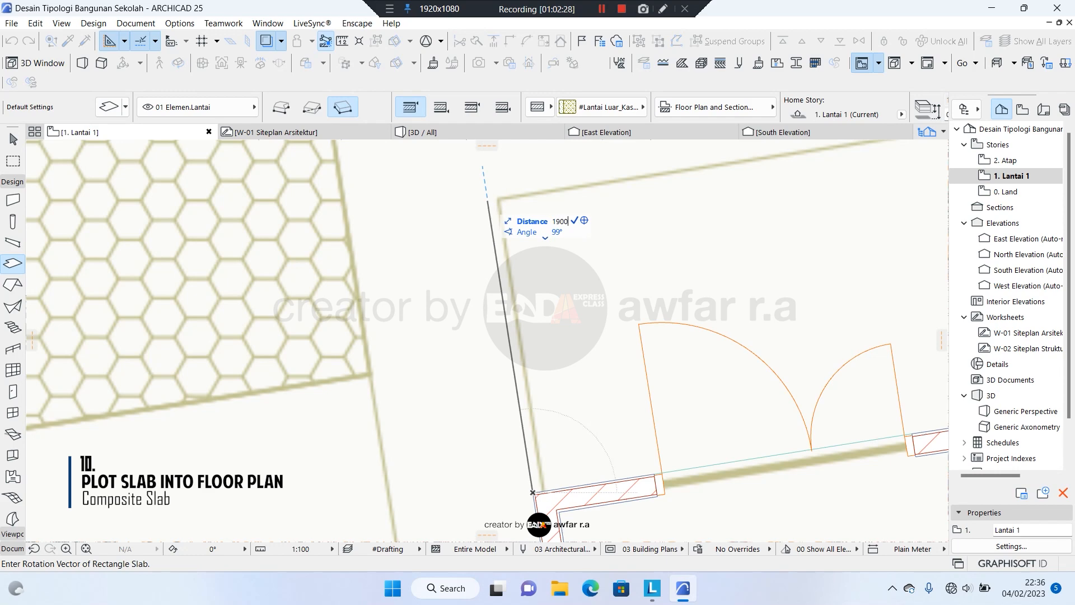
left_click(488, 203)
scroll(432, 271, "down", 3)
scroll(599, 372, "up", 4)
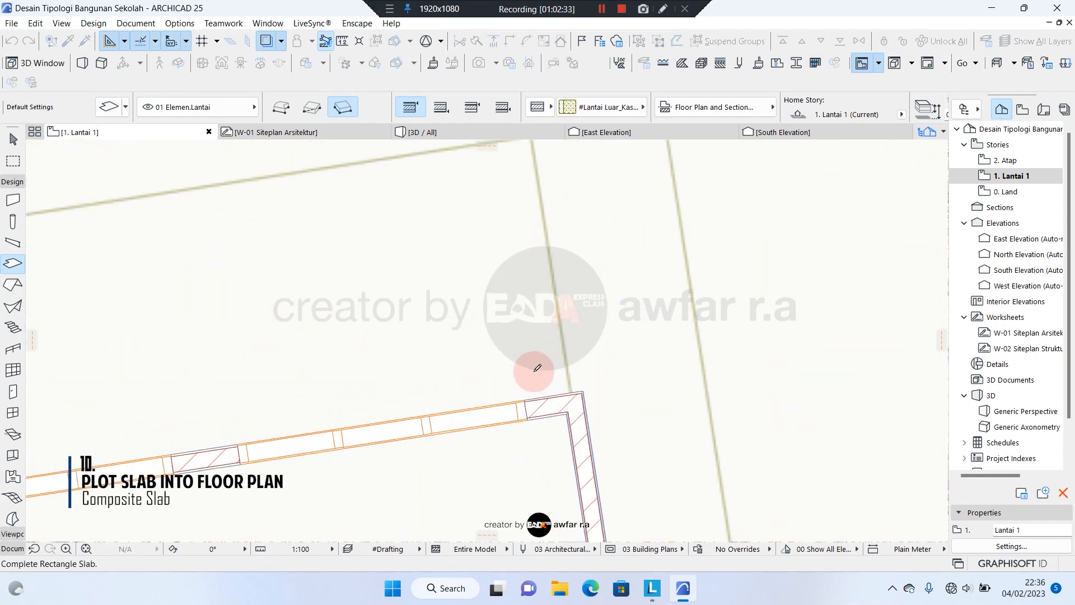
left_click(600, 399)
scroll(672, 355, "down", 3)
middle_click_drag(191, 314, 643, 237)
key("Escape")
- Offset the outer long edge of building F's slab outward by about 200 mm, then bring it partway back inward
scroll(644, 237, "down", 2)
middle_click_drag(230, 339, 413, 331)
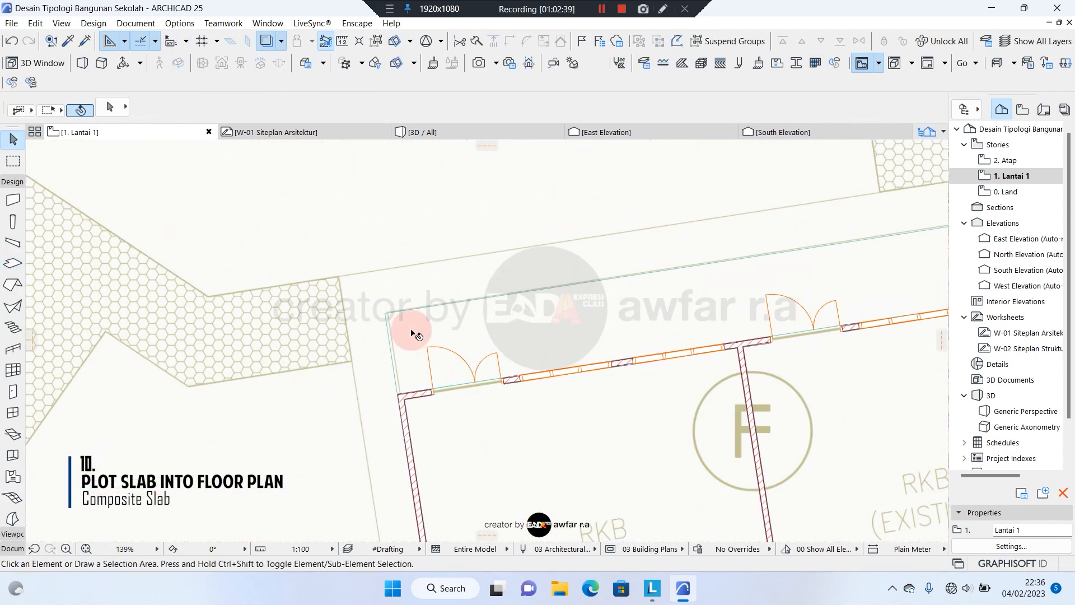
scroll(392, 325, "up", 4)
left_click(468, 337)
left_click(484, 293)
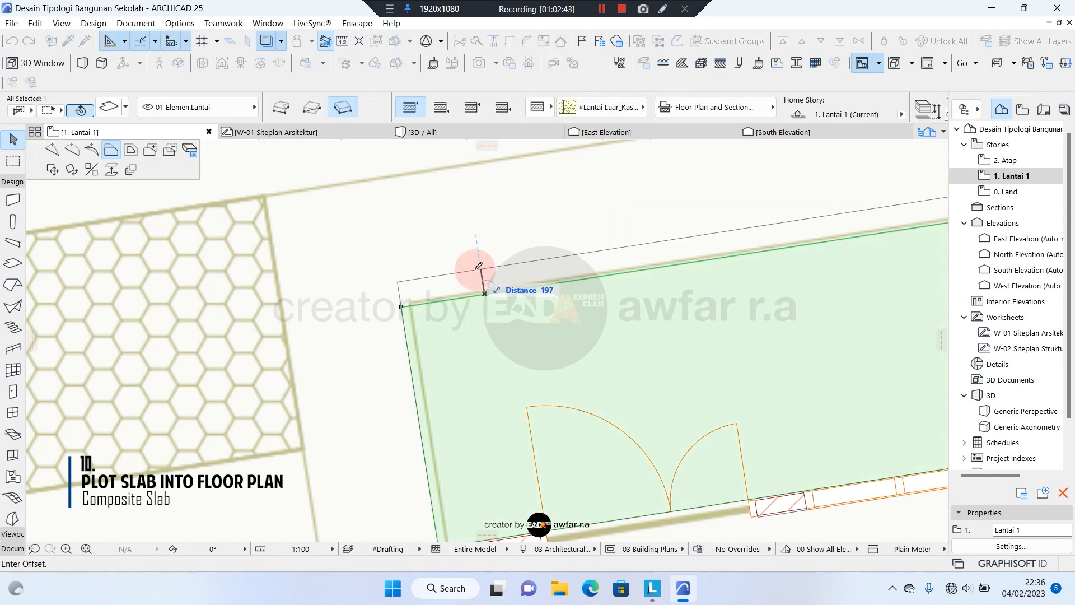
key("Return")
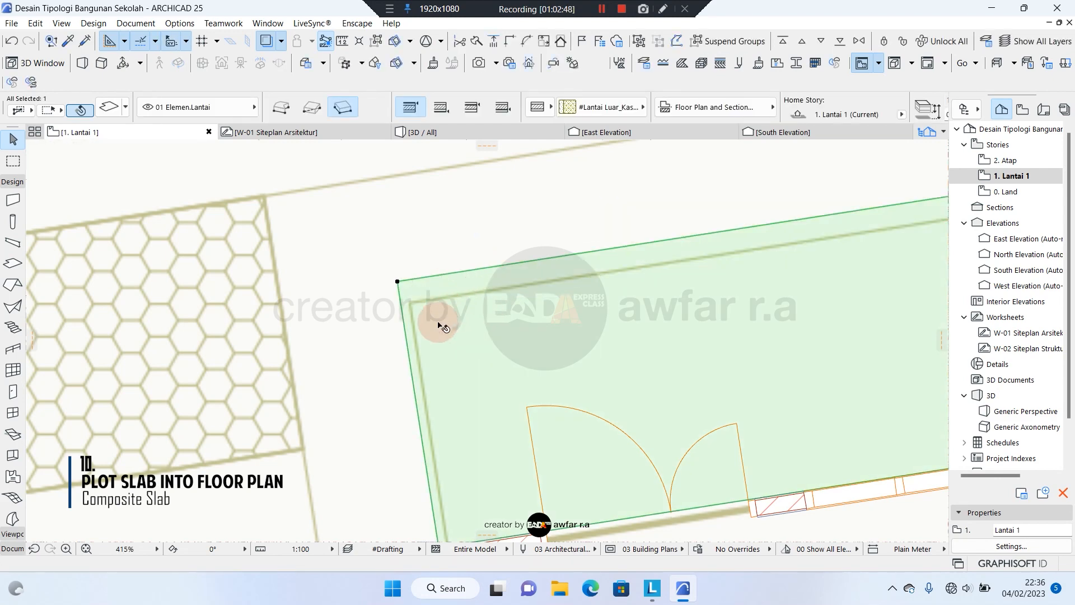
left_click(452, 275)
key("Return")
scroll(483, 276, "down", 2)
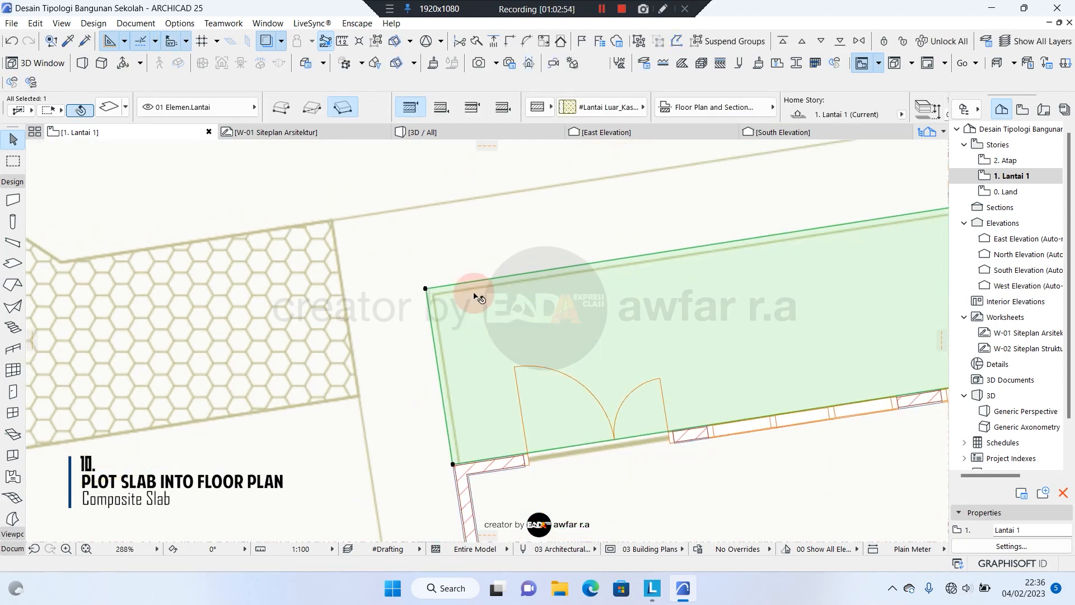
- Measure the depth of building F's slab between the wall face and its outer long edge
scroll(466, 280, "up", 1)
left_click(342, 41)
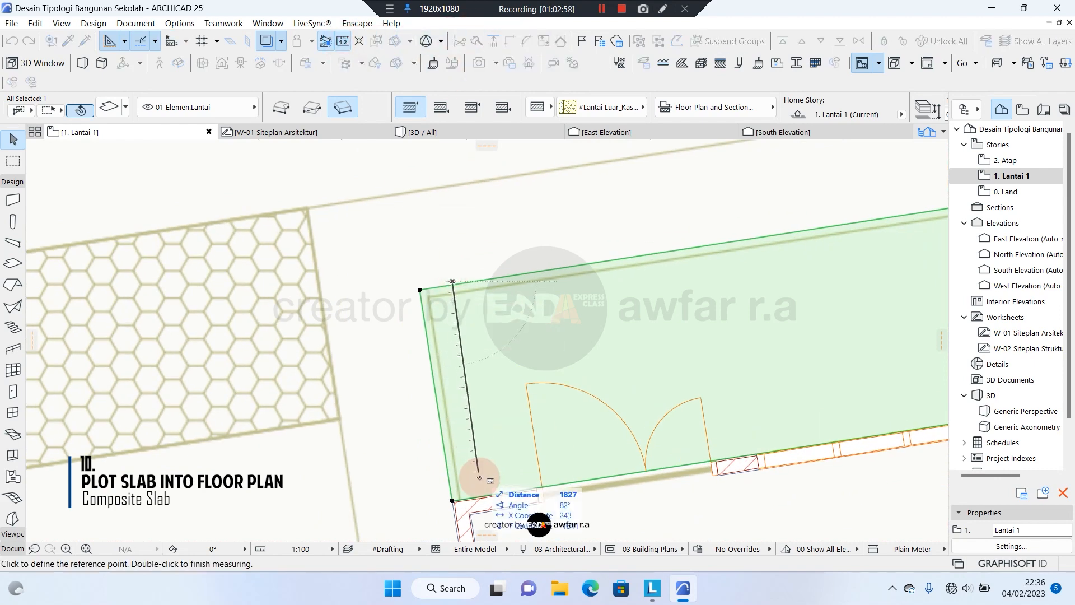
left_click(475, 497)
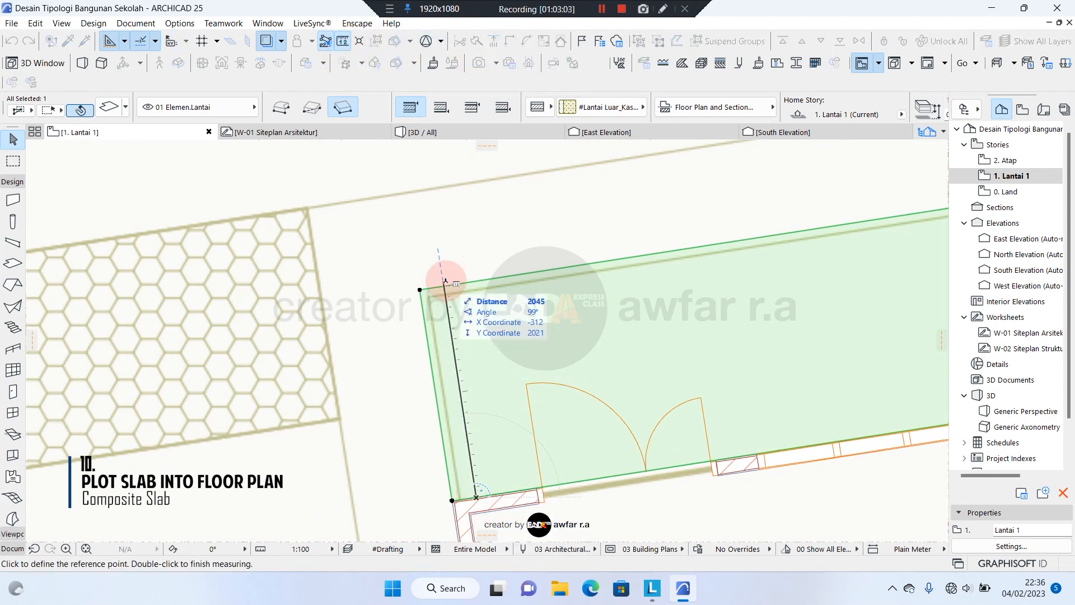
key("Escape")
- Offset the outer long edge of building F's slab inward to the underlay line and clear the selection
scroll(441, 286, "up", 3)
left_click(451, 285)
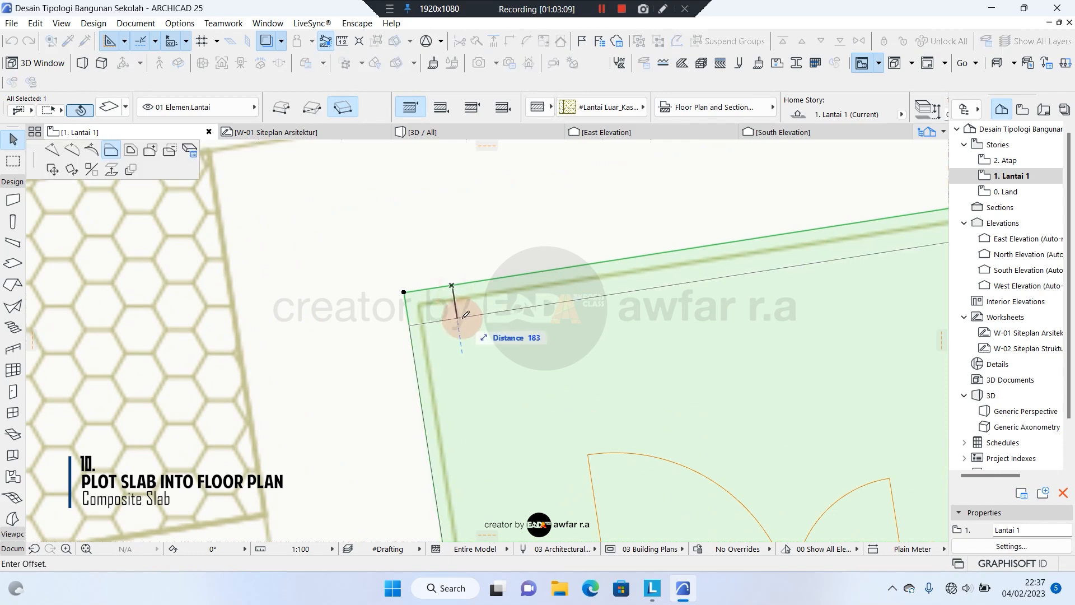
type("1")
key("Return")
scroll(460, 276, "down", 4)
key("Escape")
middle_click_drag(461, 276, 627, 343)
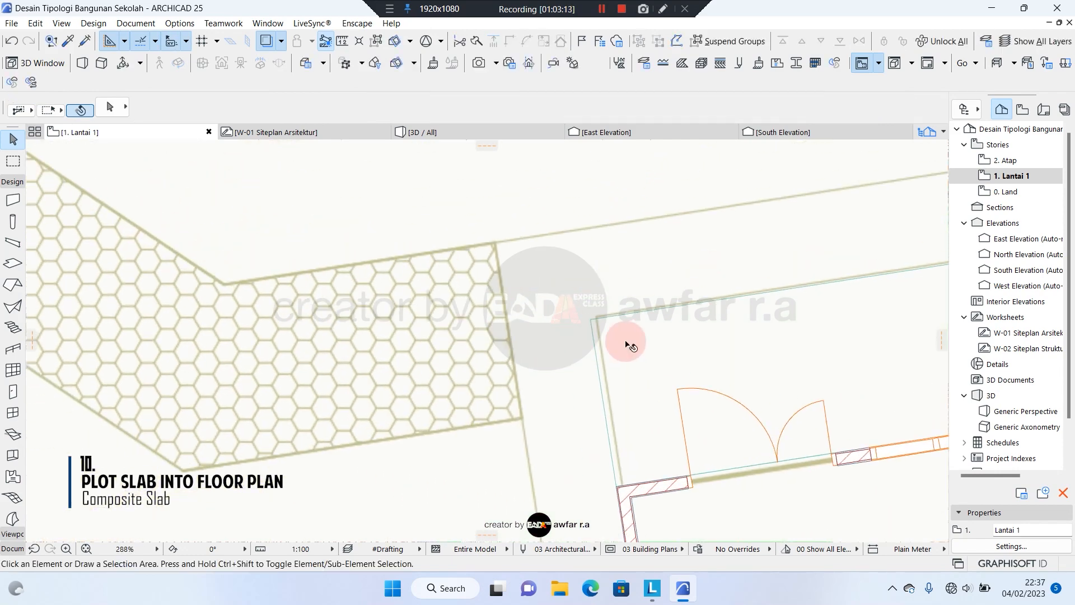
- Offset the outer long edge of building G's slab outward by 100 mm and clear the selection
middle_click_drag(250, 326, 412, 298)
scroll(412, 298, "up", 2)
scroll(412, 298, "up", 2)
left_click(450, 261)
left_click(448, 260)
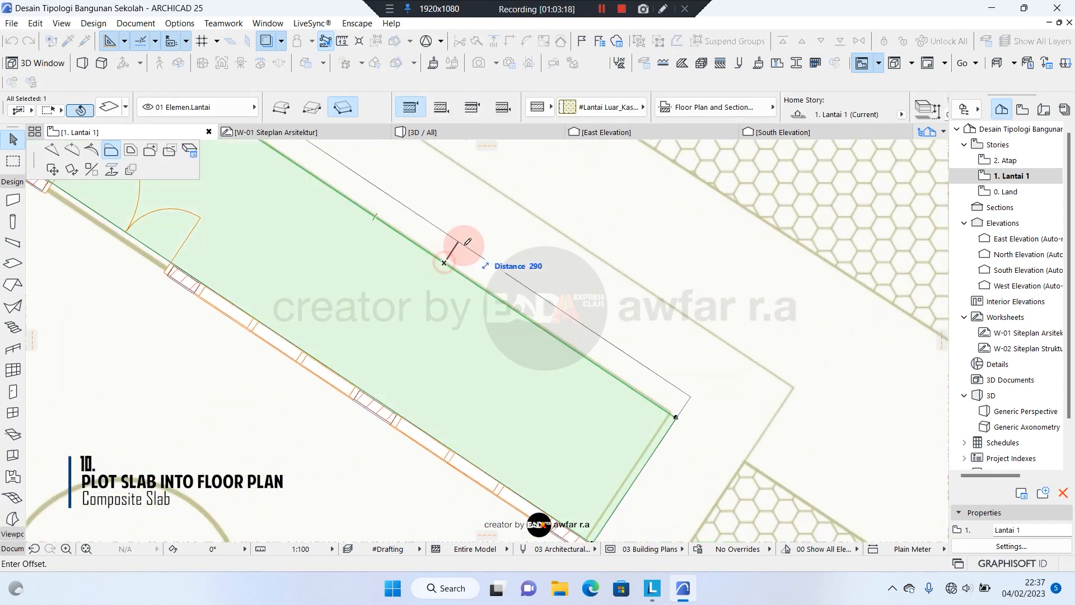
type("100")
key("Return")
scroll(418, 263, "down", 2)
key("Escape")
- Draw a rotated rectangular slab 1925 mm deep with the same slab settings over the porch outline at building E's door
scroll(380, 288, "down", 4)
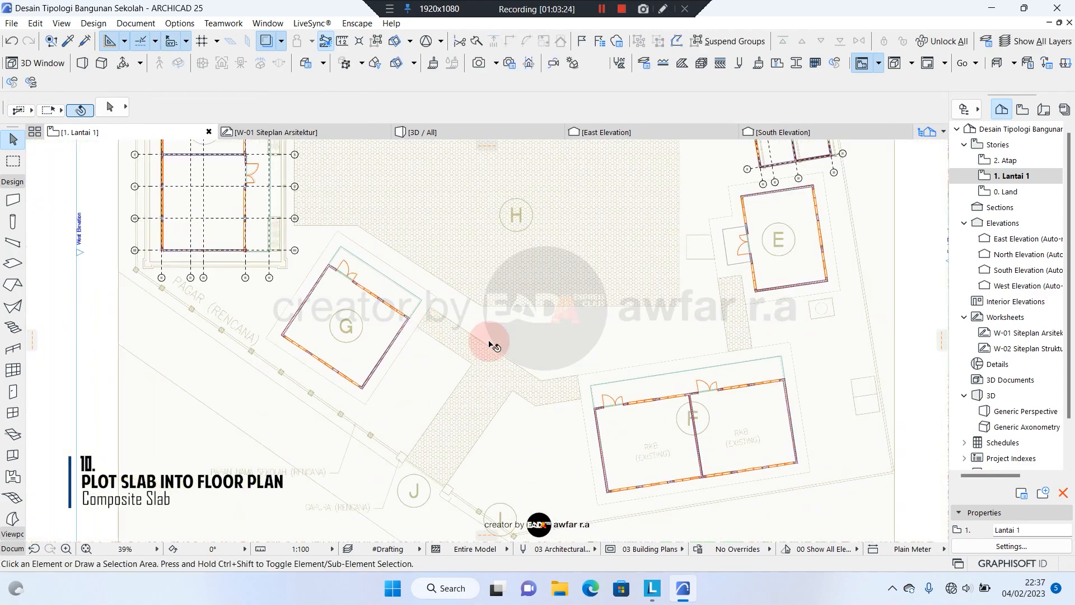
middle_click_drag(506, 301, 429, 339)
scroll(676, 281, "up", 5)
middle_click_drag(676, 282, 623, 303)
scroll(485, 233, "down", 6)
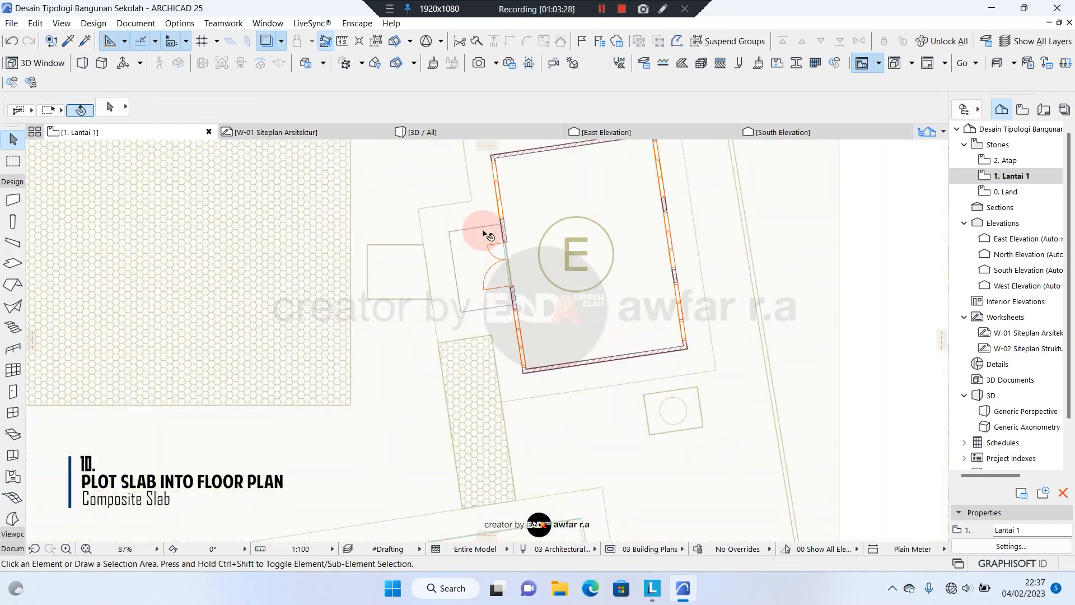
left_click(520, 413, "alt")
scroll(510, 203, "up", 3)
scroll(510, 203, "up", 3)
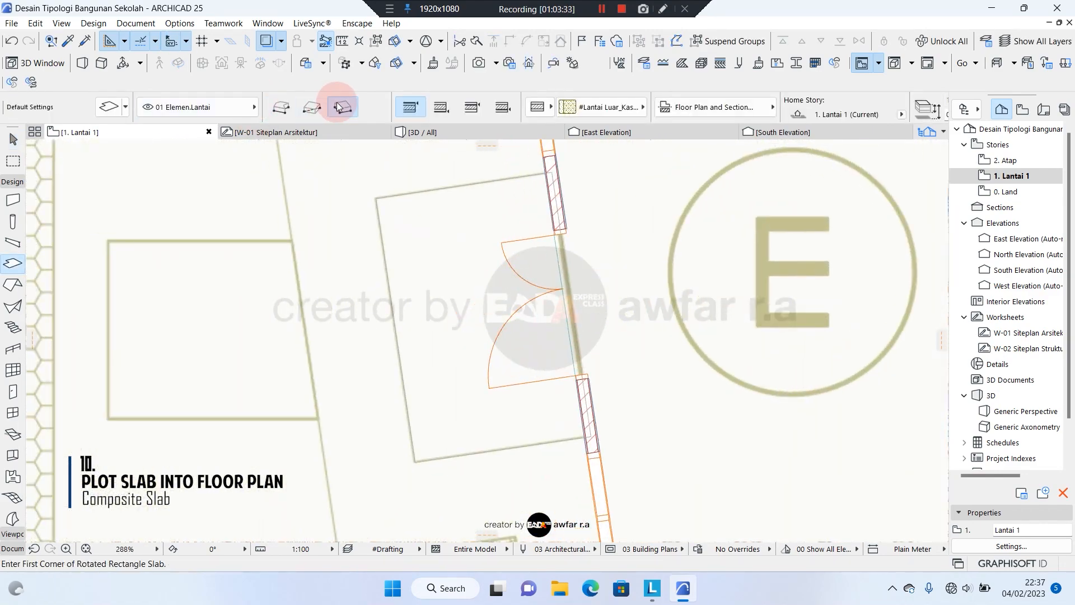
scroll(545, 176, "up", 4)
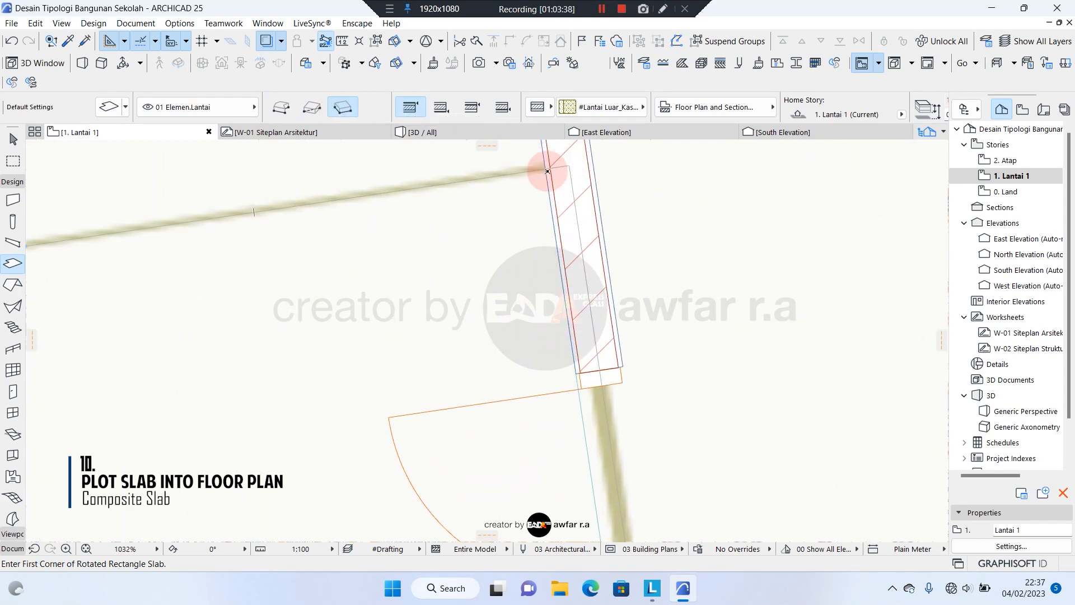
left_click(547, 171)
scroll(482, 181, "down", 4)
scroll(518, 468, "up", 3)
left_click(573, 423)
middle_click_drag(238, 413, 518, 391)
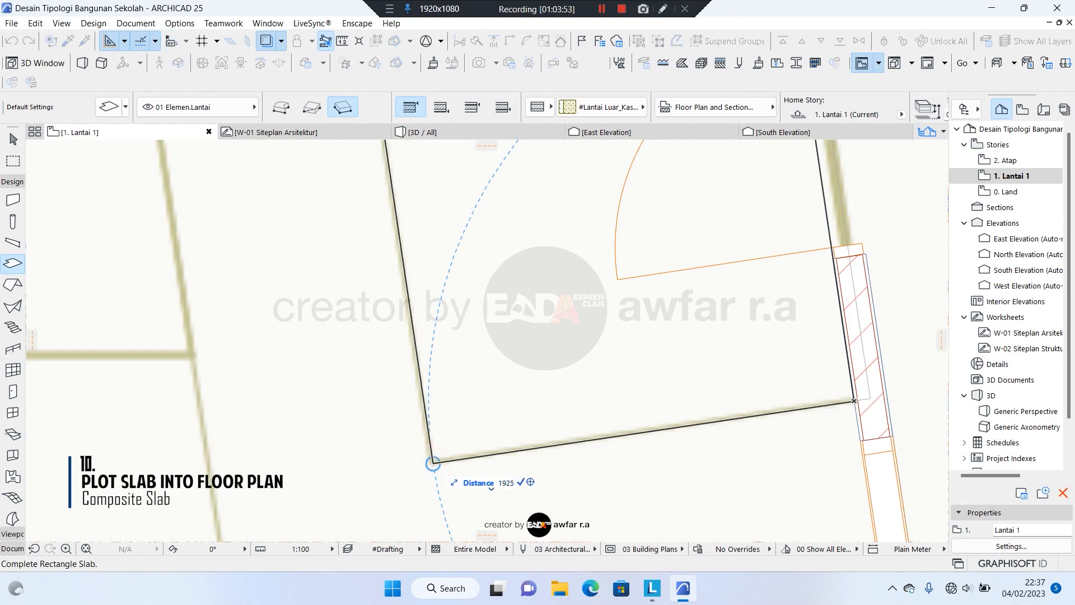
left_click(433, 463)
scroll(437, 395, "down", 6)
middle_click_drag(474, 302, 475, 398)
key("Escape")
- Draw a rotated rectangular slab along building D's corridor from grid line 2 to grid line 4, reusing building A's corridor slab settings
middle_click_drag(485, 253, 494, 393)
scroll(495, 393, "up", 2)
scroll(519, 255, "up", 3)
middle_click_drag(519, 254, 521, 396)
scroll(521, 396, "down", 3)
scroll(499, 235, "up", 2)
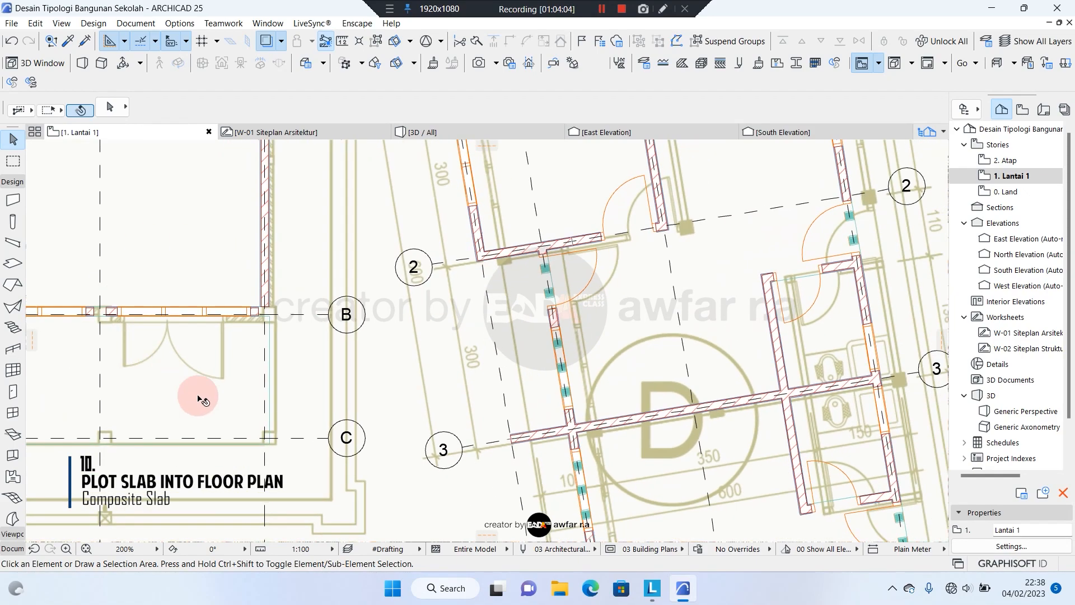
left_click(197, 395, "alt")
scroll(546, 258, "up", 7)
left_click(529, 224)
scroll(406, 213, "down", 2)
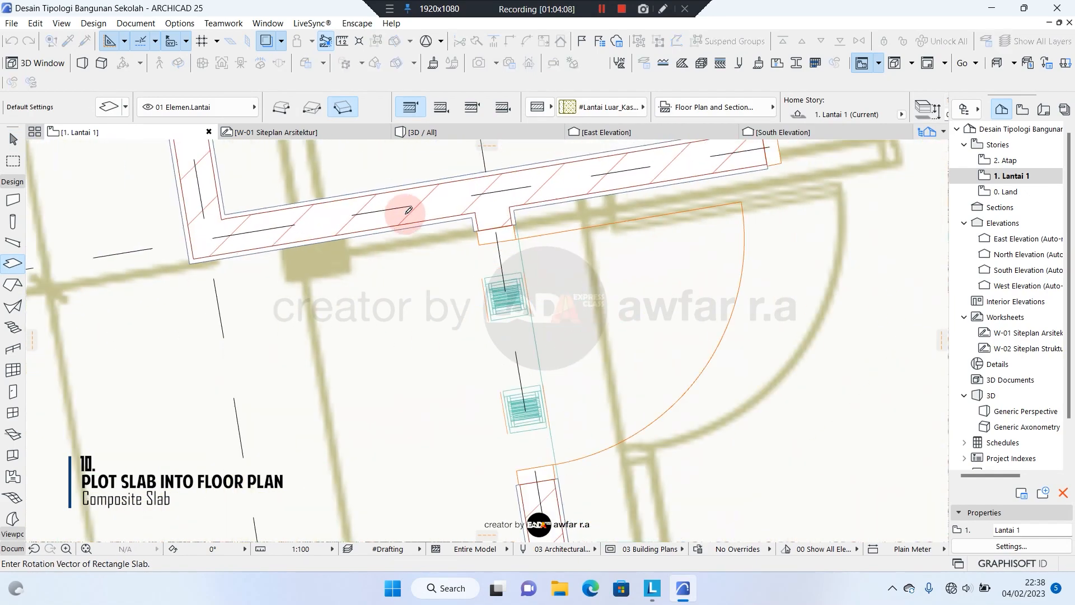
scroll(208, 260, "up", 2)
left_click(209, 259)
scroll(253, 222, "down", 5)
middle_click_drag(302, 476, 358, 252)
middle_click_drag(391, 490, 409, 411)
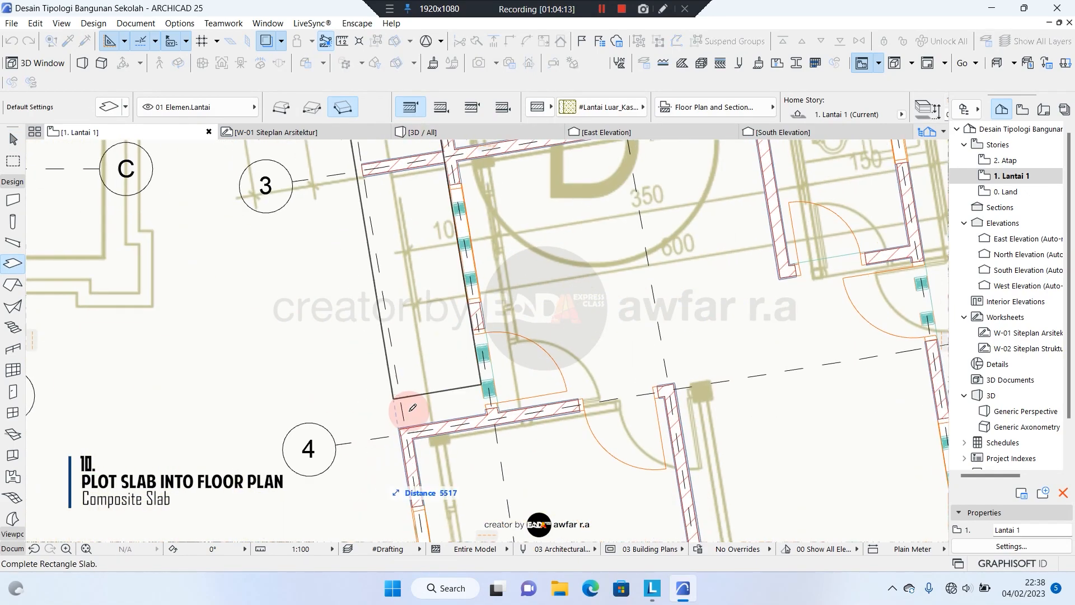
scroll(397, 408, "up", 2)
left_click(396, 409)
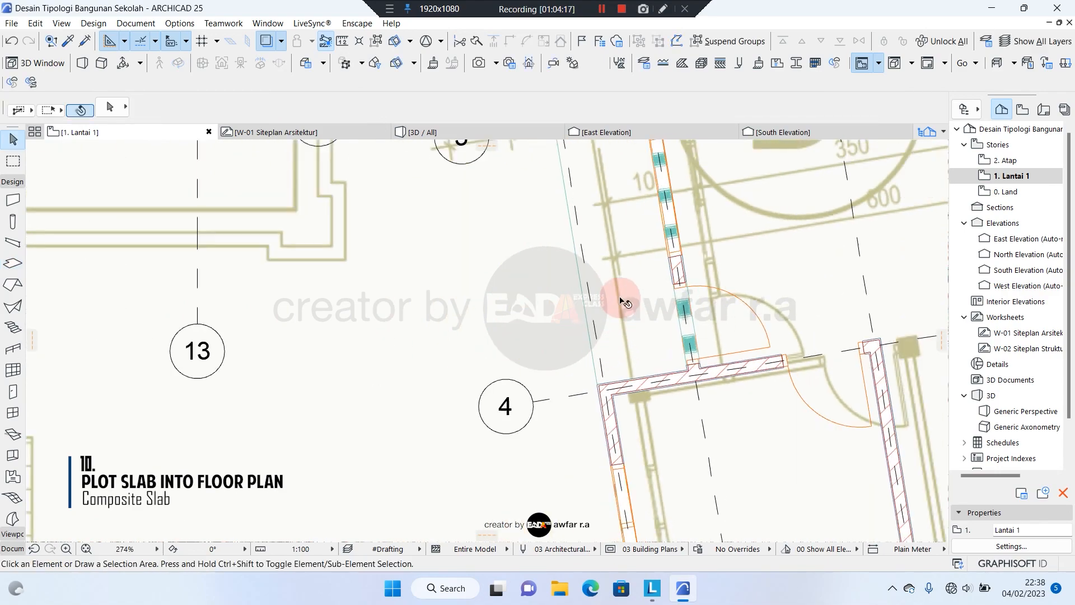
- Examine the tiled exterior corridor slabs, their edges and the building B toilet area in the 3D view
scroll(624, 295, "down", 3)
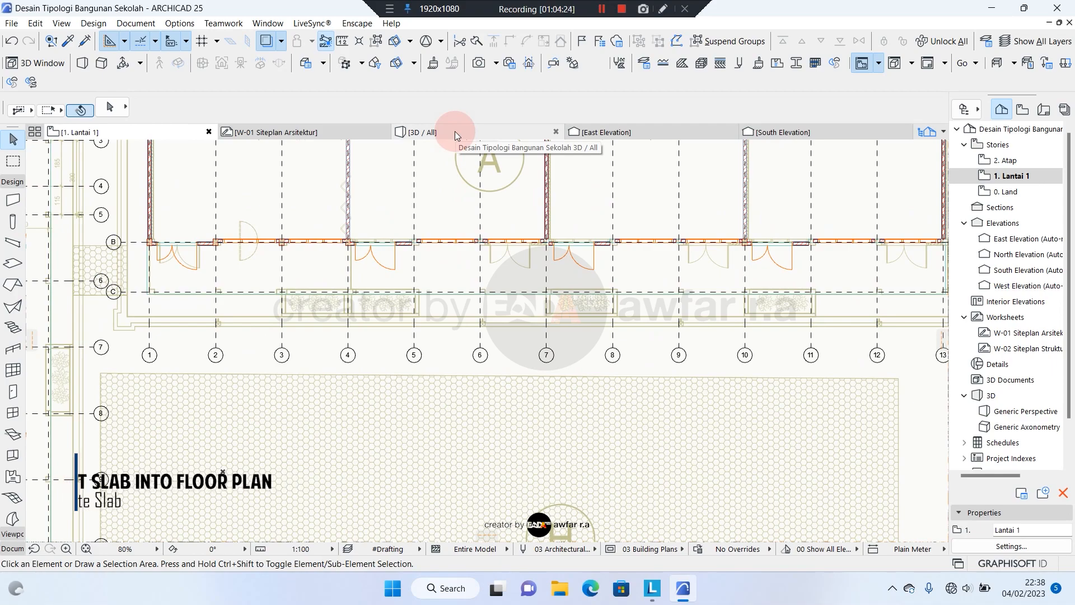
left_click(455, 131)
scroll(468, 264, "up", 5)
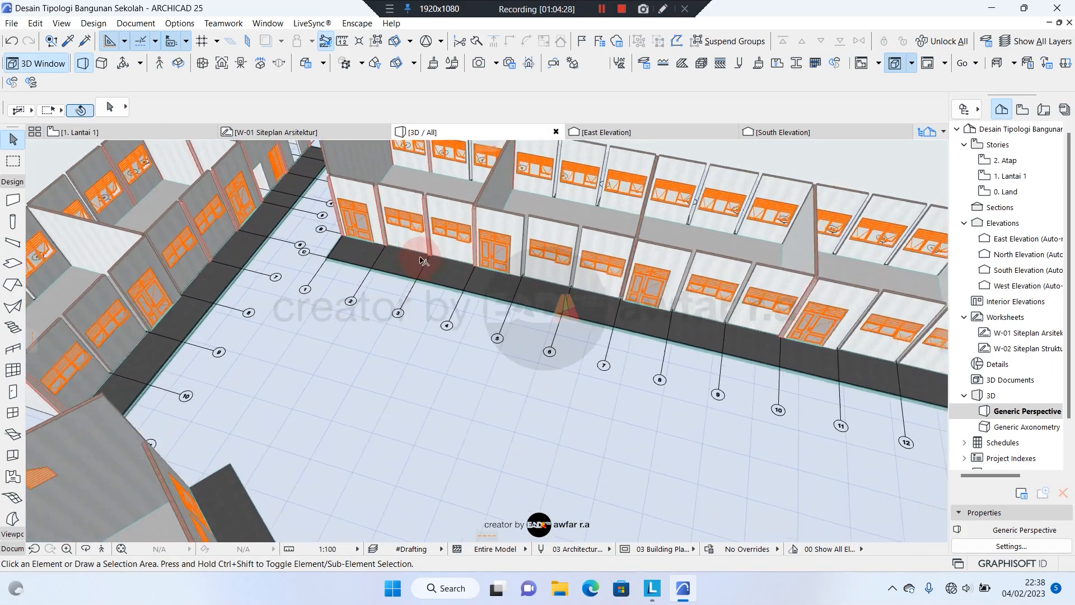
scroll(423, 261, "up", 10)
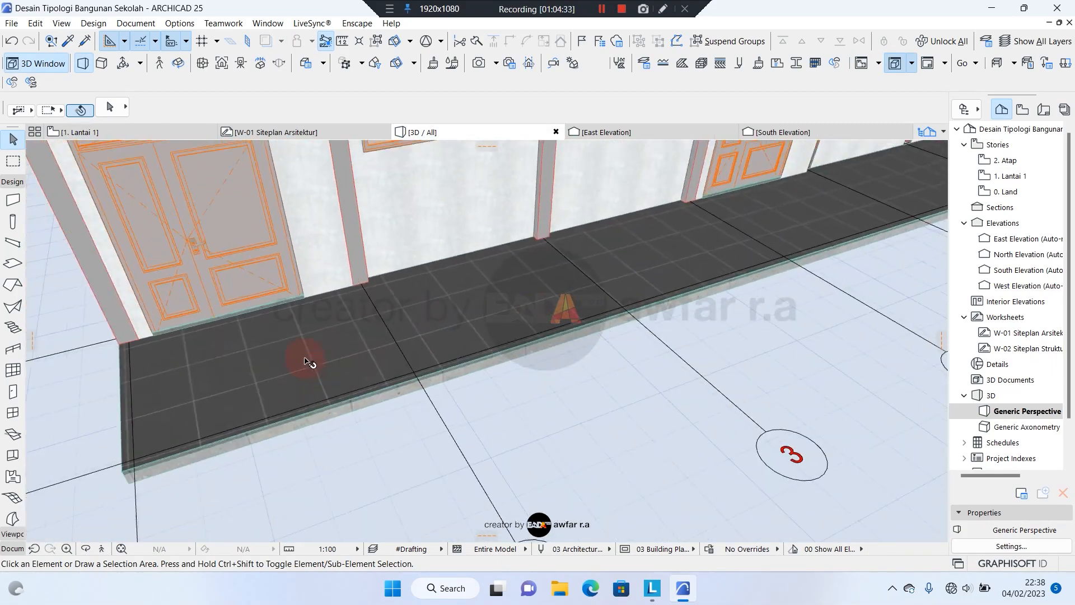
scroll(308, 361, "down", 10)
middle_click_drag(271, 260, 578, 365, "shift")
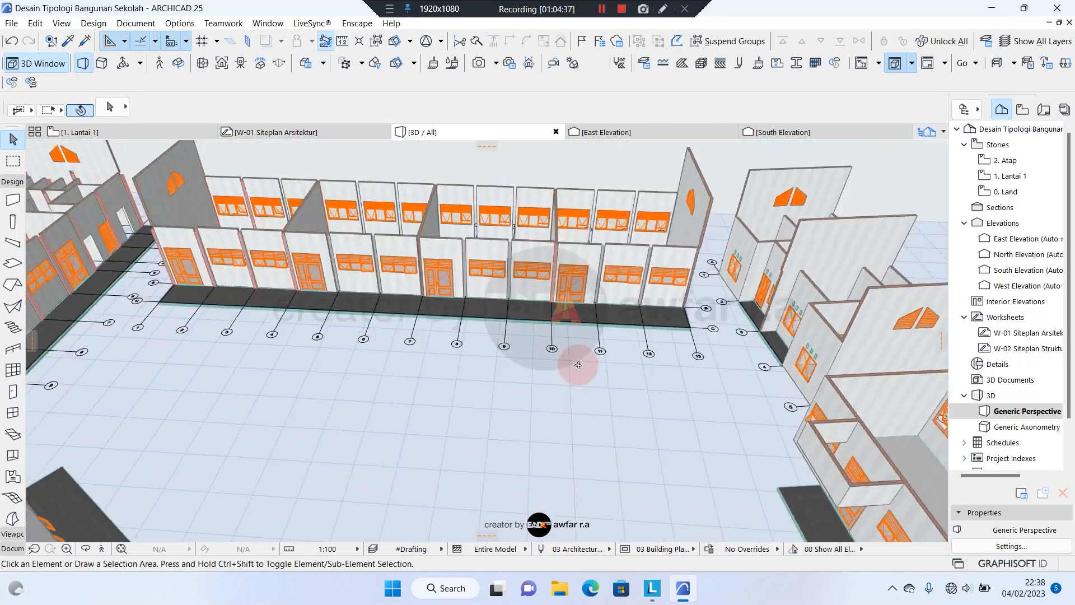
scroll(208, 323, "up", 10)
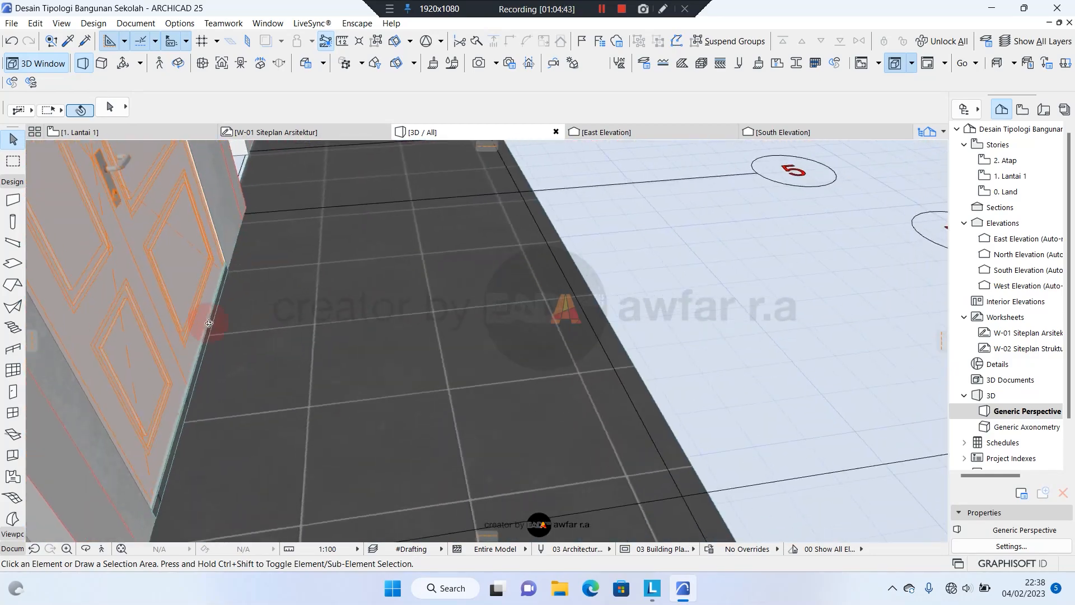
scroll(208, 323, "down", 10)
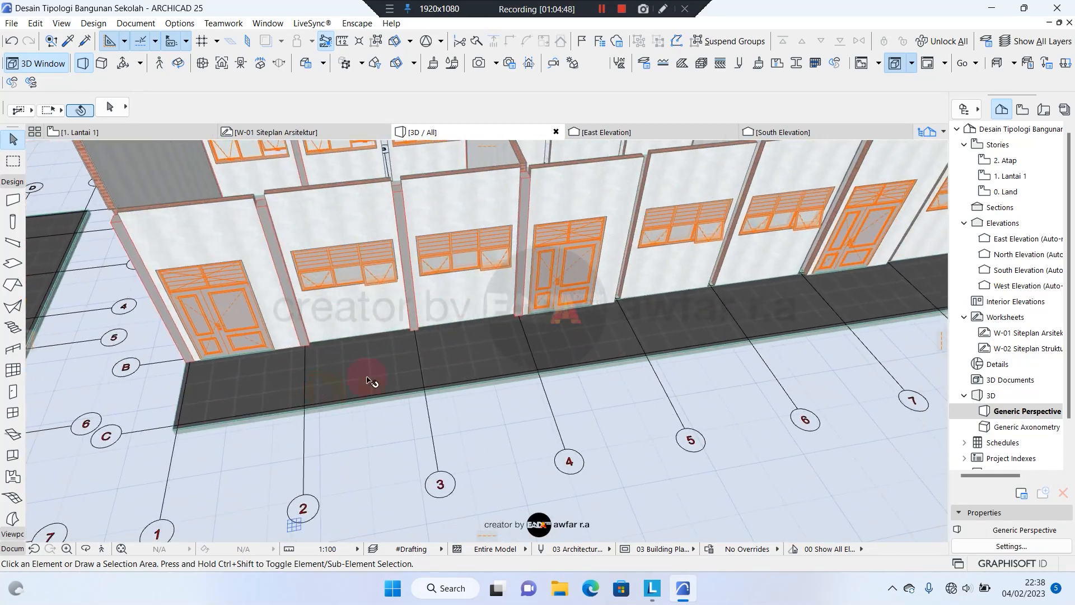
middle_click_drag(370, 382, 449, 331, "shift")
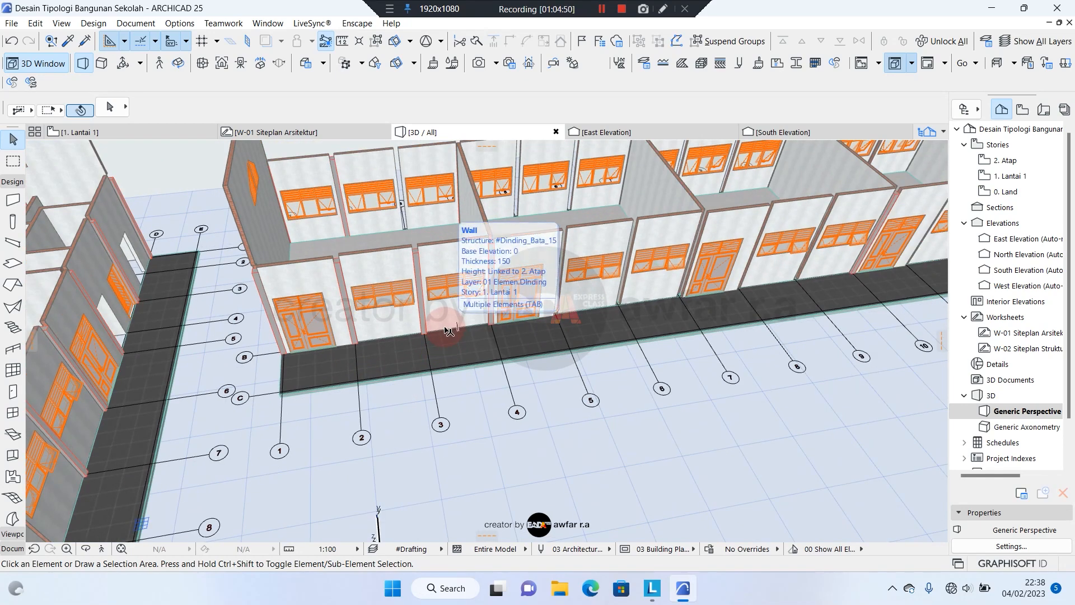
middle_click_drag(441, 344, 542, 359)
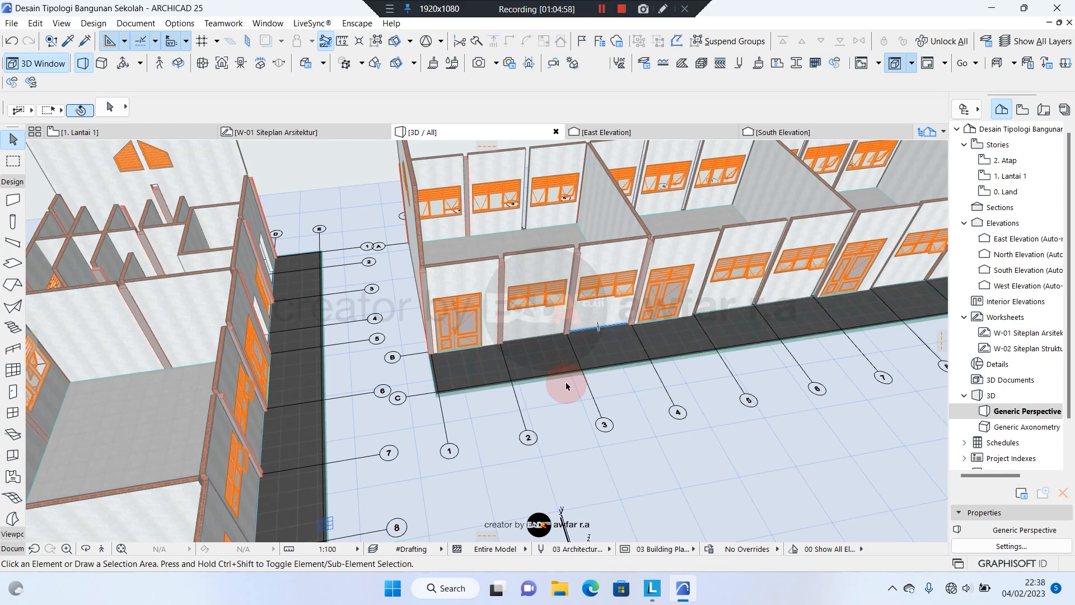
middle_click_drag(566, 383, 384, 409, "shift")
scroll(409, 354, "up", 2)
middle_click_drag(408, 354, 496, 442)
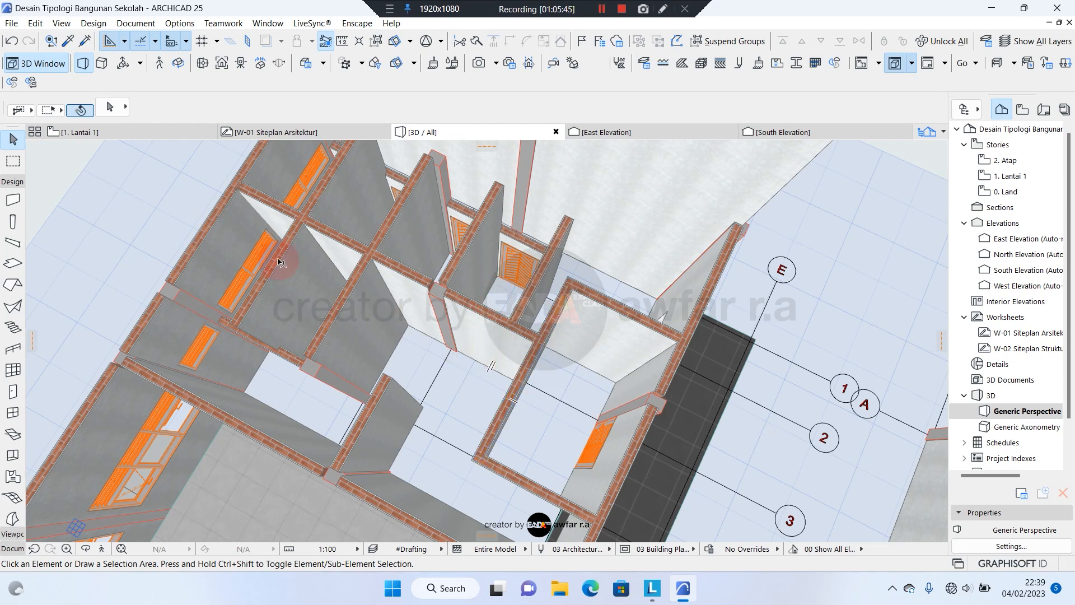
- Return to the Lantai 1 floor plan at building B's toilets and review the list of available fills
left_click(153, 134)
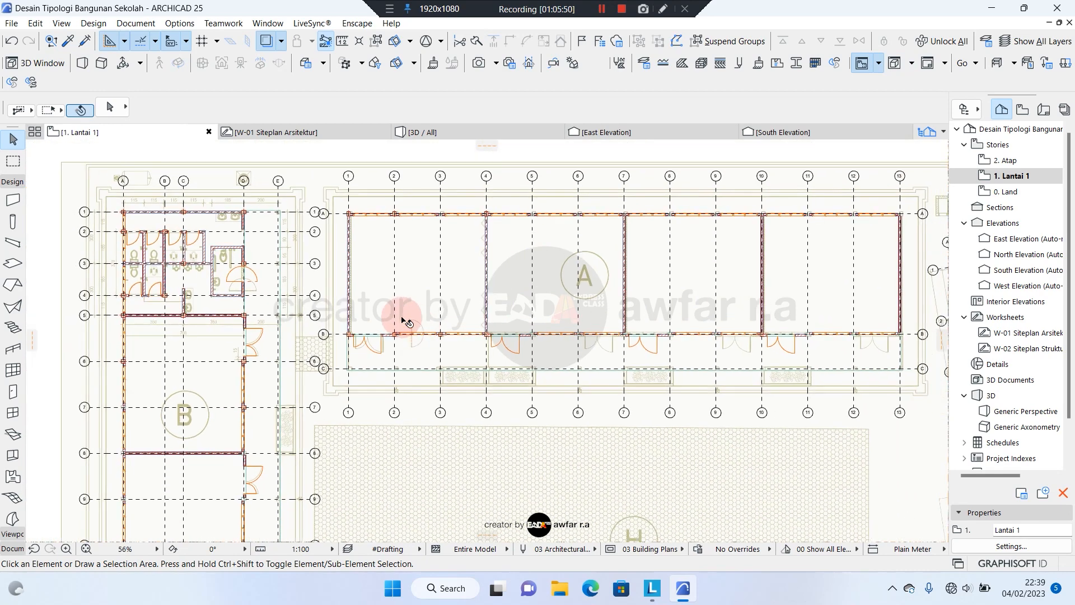
scroll(475, 282, "up", 4)
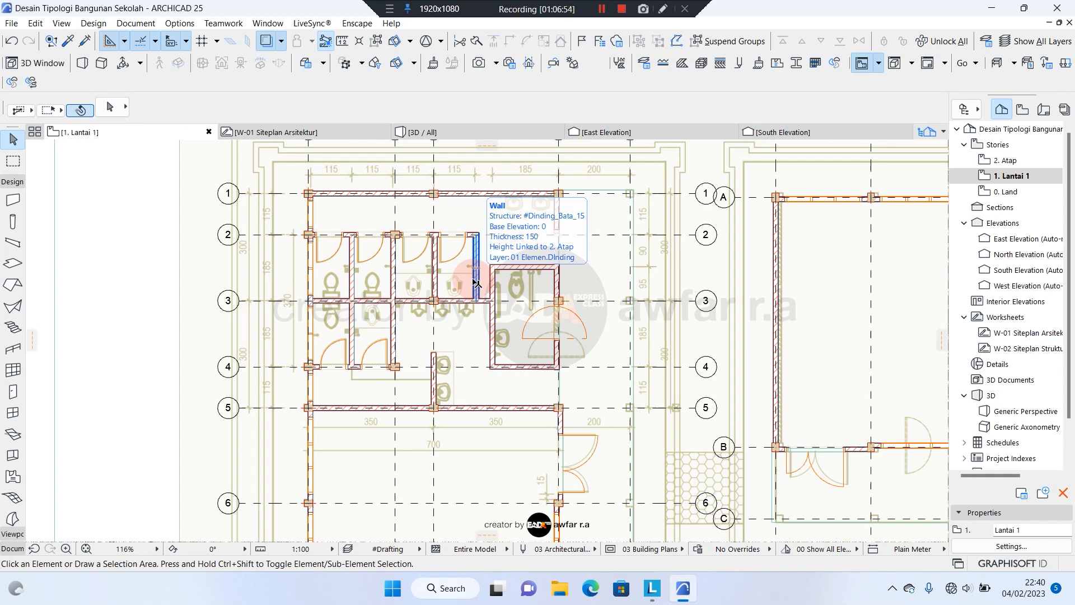
scroll(451, 310, "right", 2)
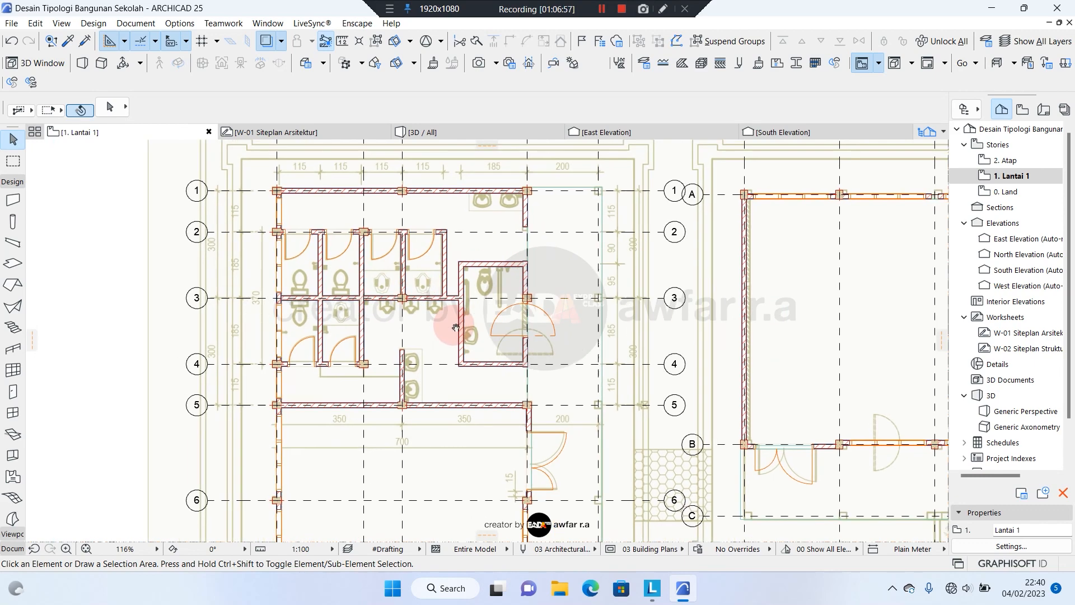
scroll(476, 326, "left", 2)
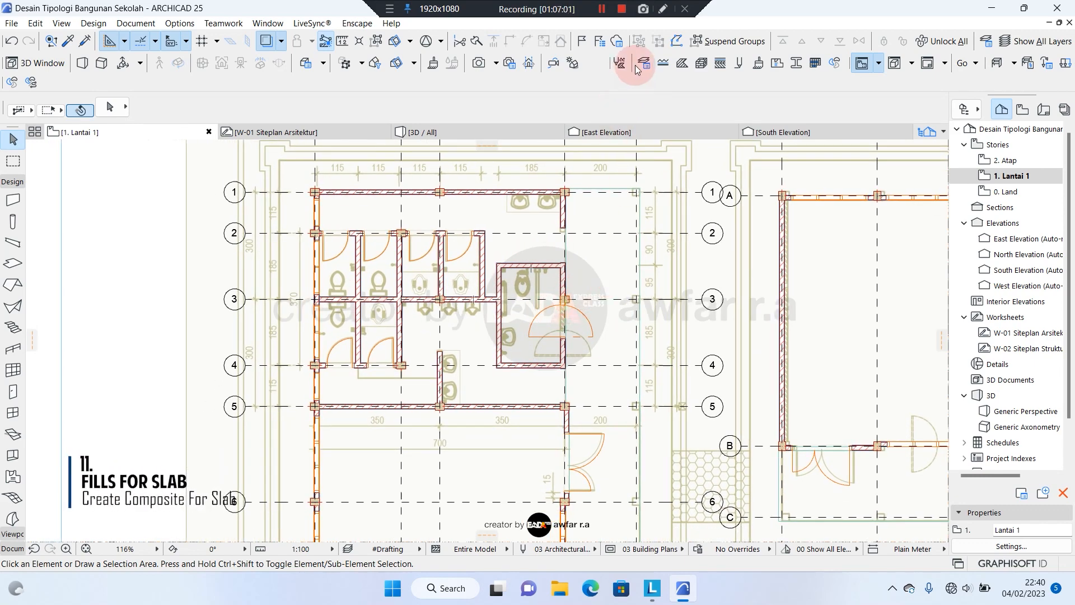
left_click(681, 60)
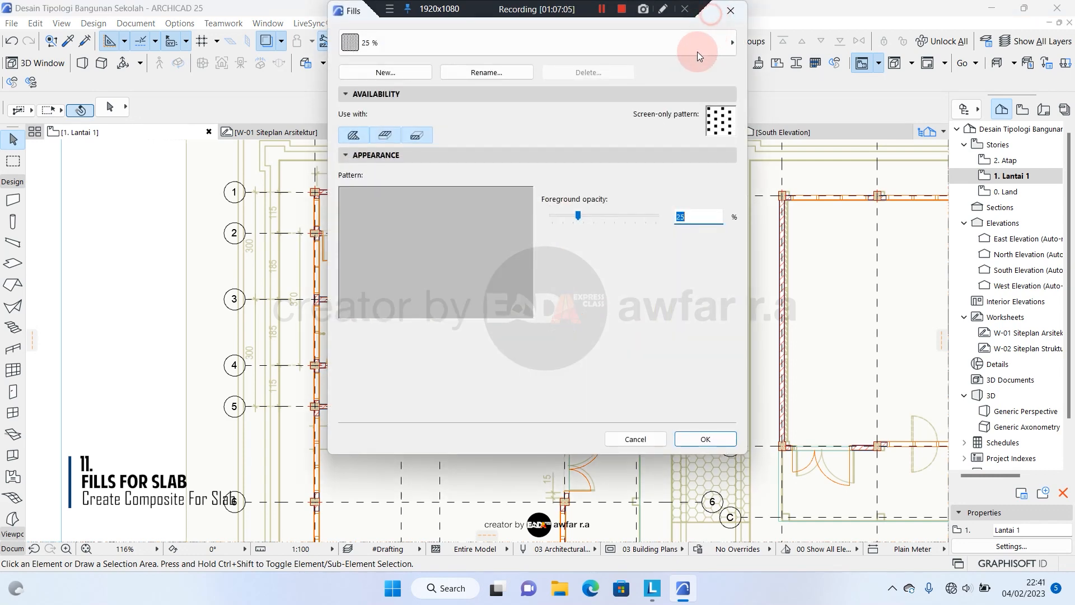
left_click(714, 42)
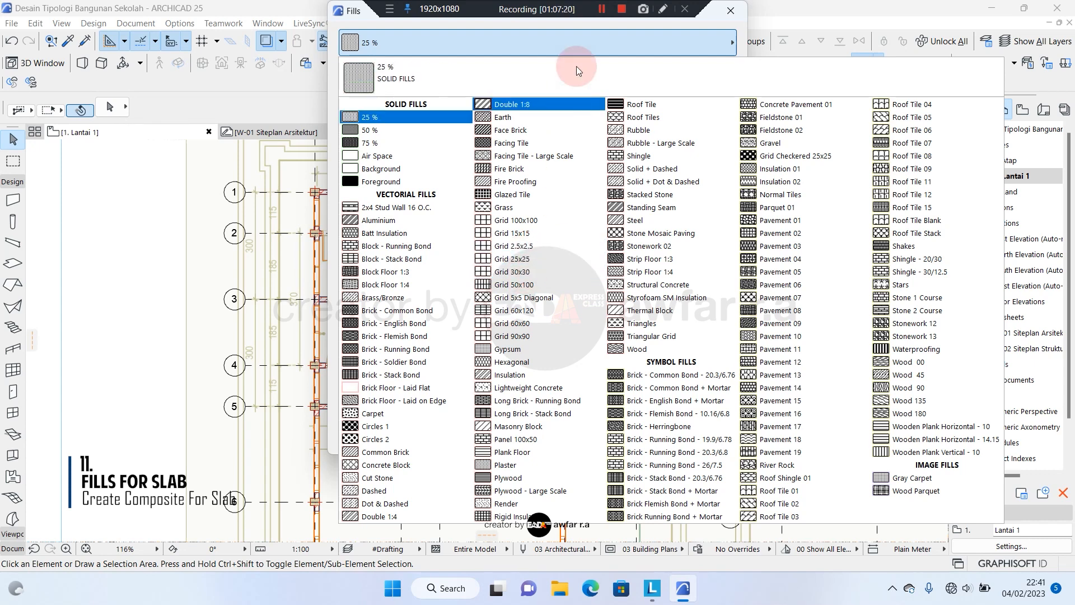
left_click(713, 24)
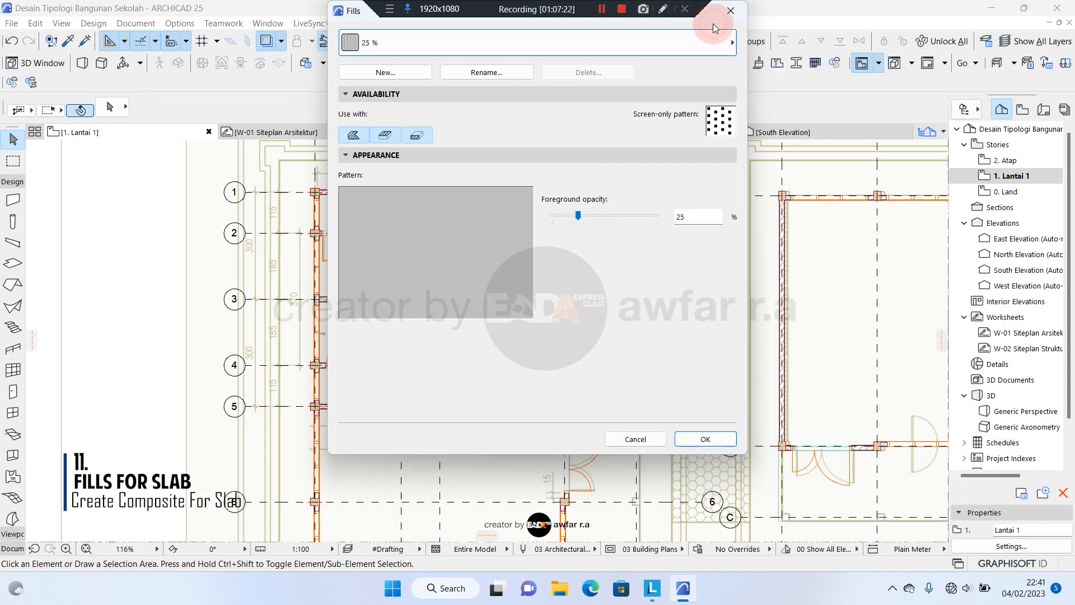
left_click(729, 13)
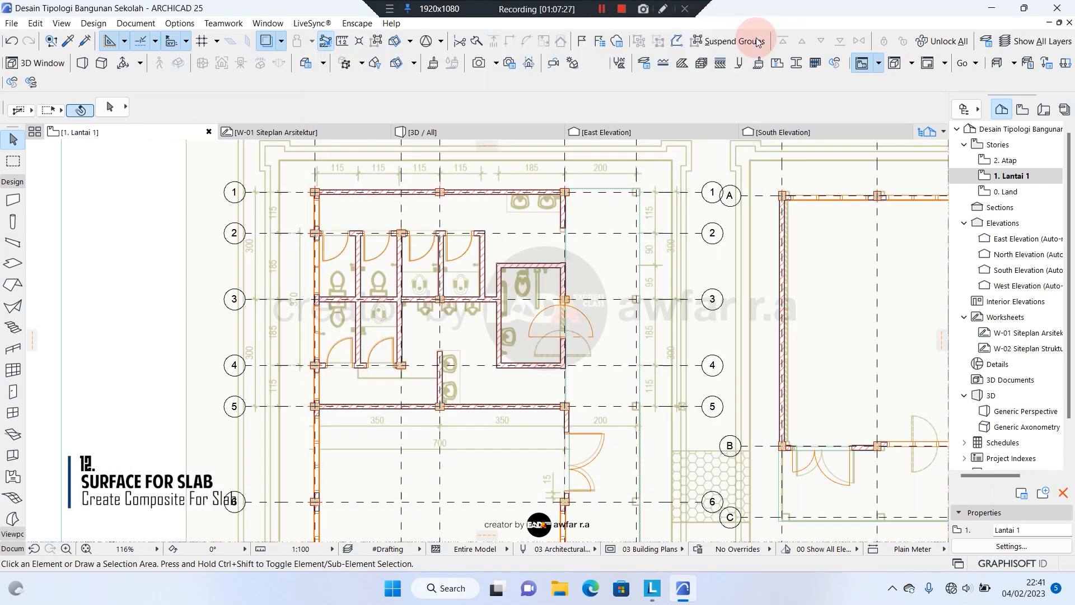
- Duplicate the #Keramik Kasar 60x060 surface as a new surface named #Keramik Kasar 30x30
left_click(760, 66)
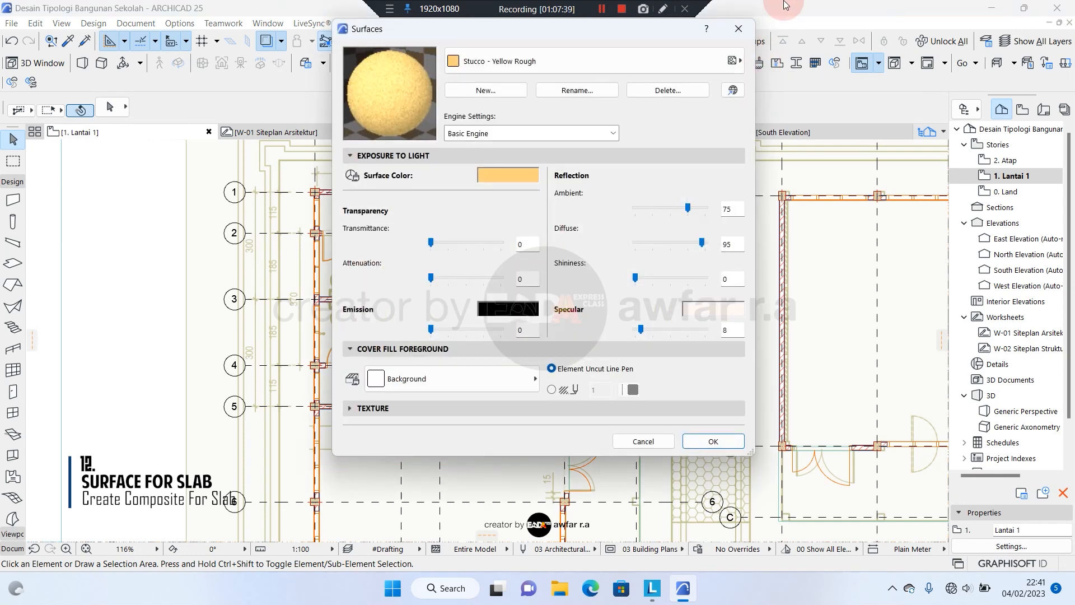
left_click(630, 59)
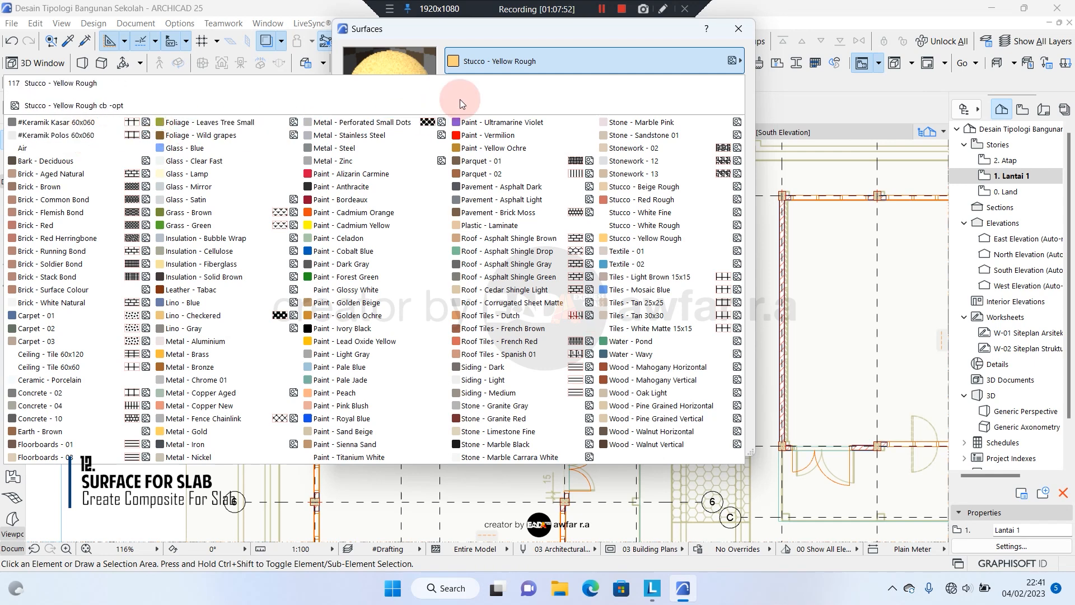
left_click(580, 33)
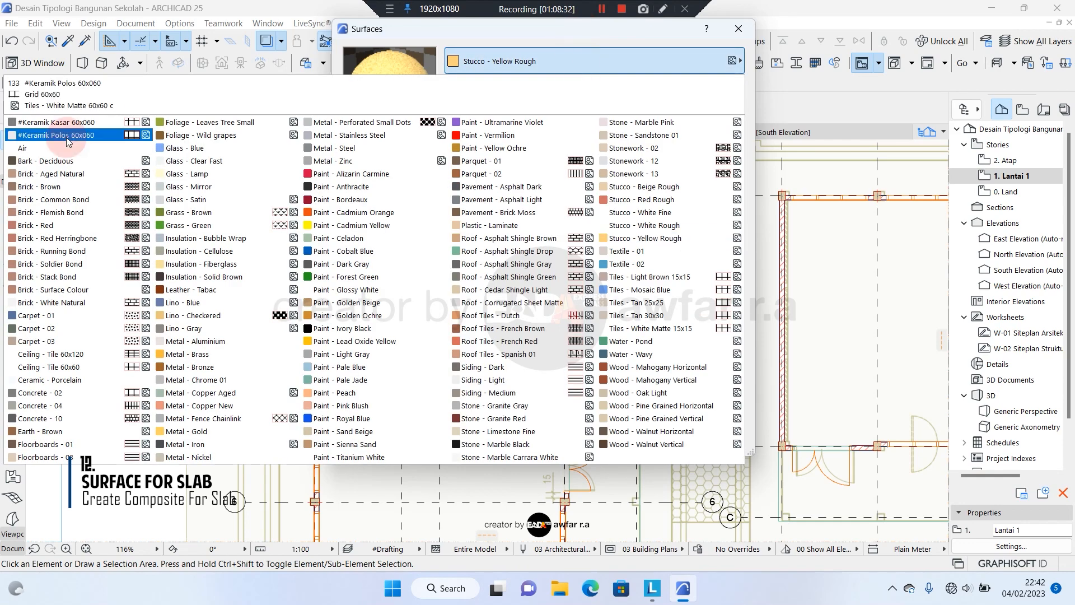
left_click(66, 140)
left_click(540, 61)
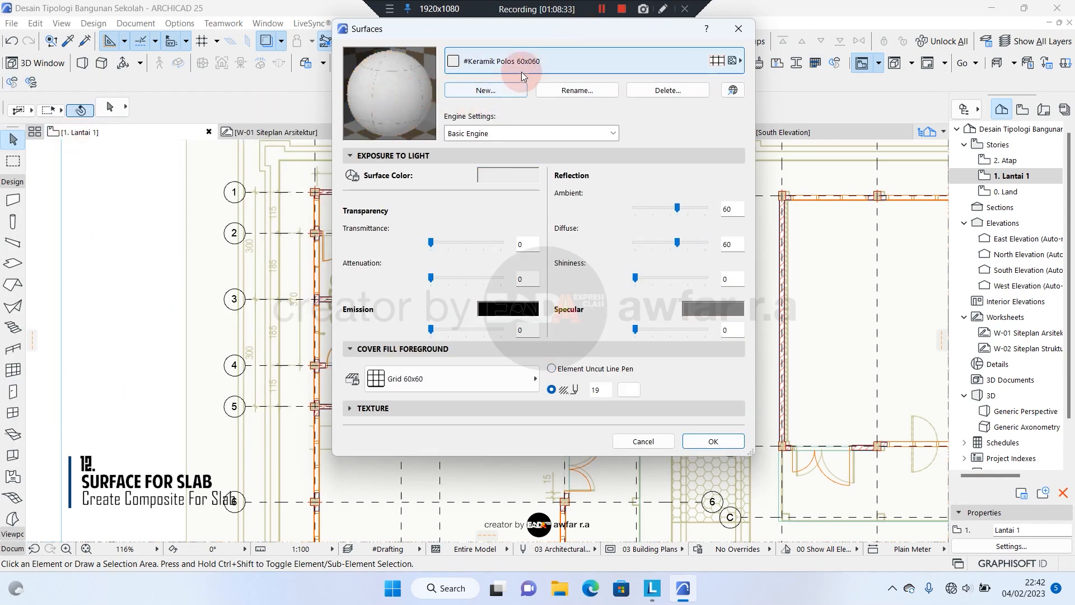
left_click(577, 144)
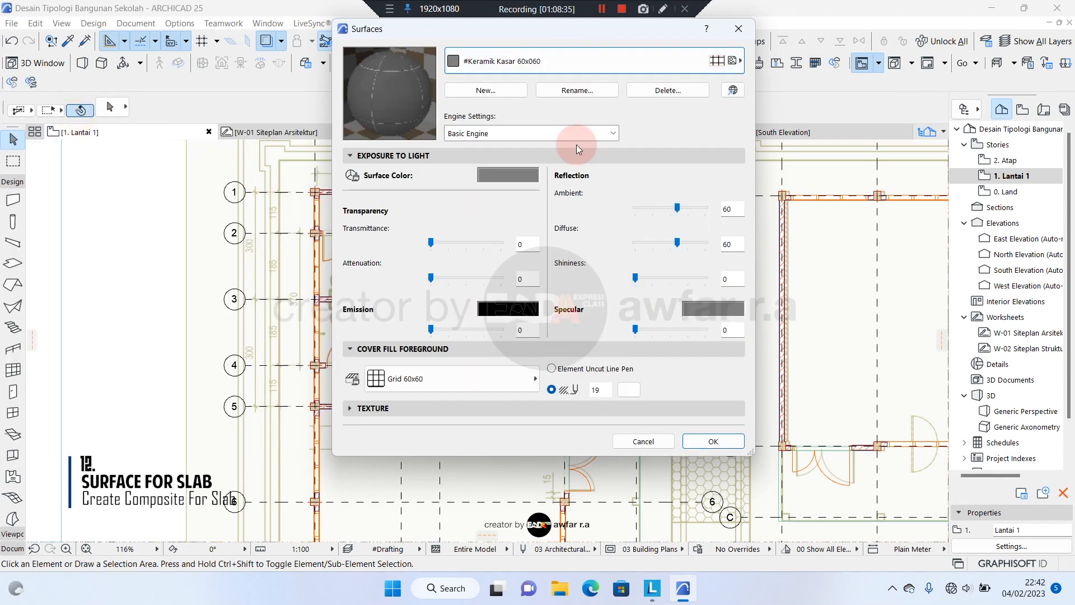
left_click(510, 93)
left_click(508, 171)
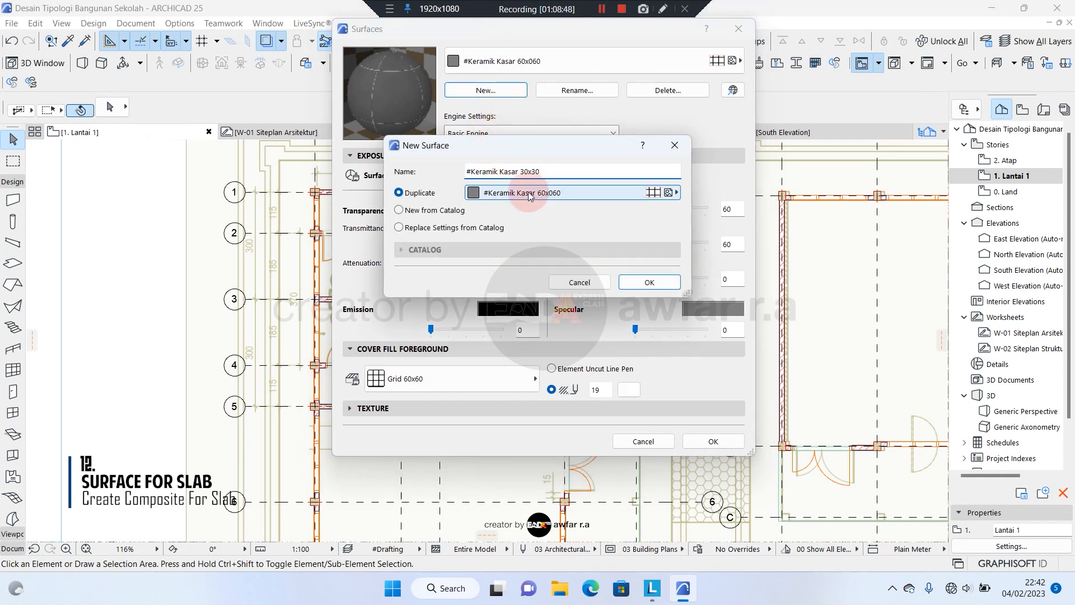
left_click(421, 195)
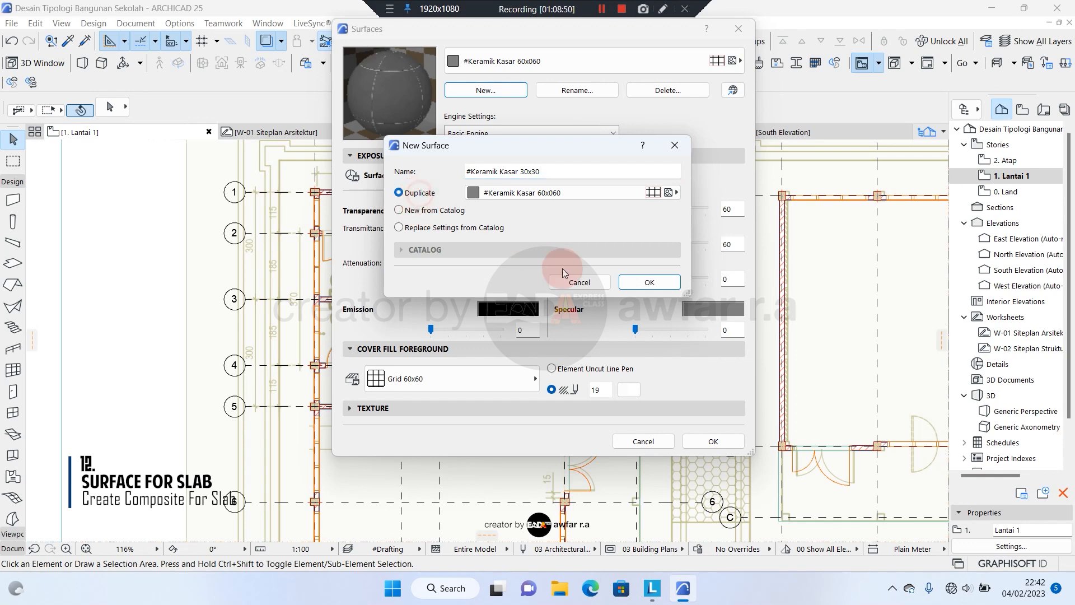
left_click(649, 282)
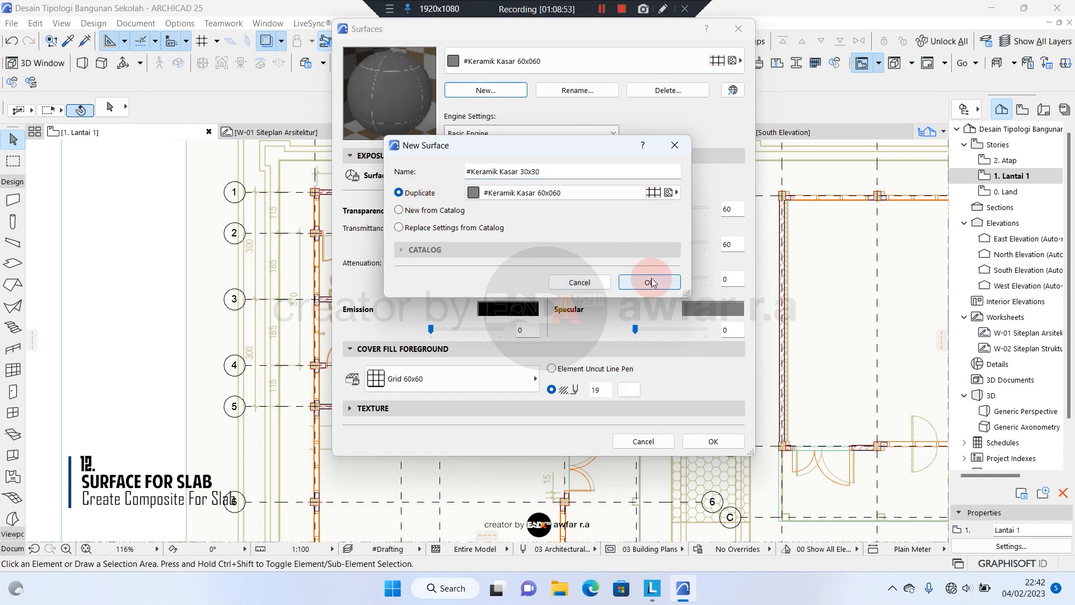
- Replace the #Keramik Kasar 30x30 surface's texture image with Tiles - Light Beige -opt.jpg and check its texture size
left_click(385, 396)
left_click(373, 323)
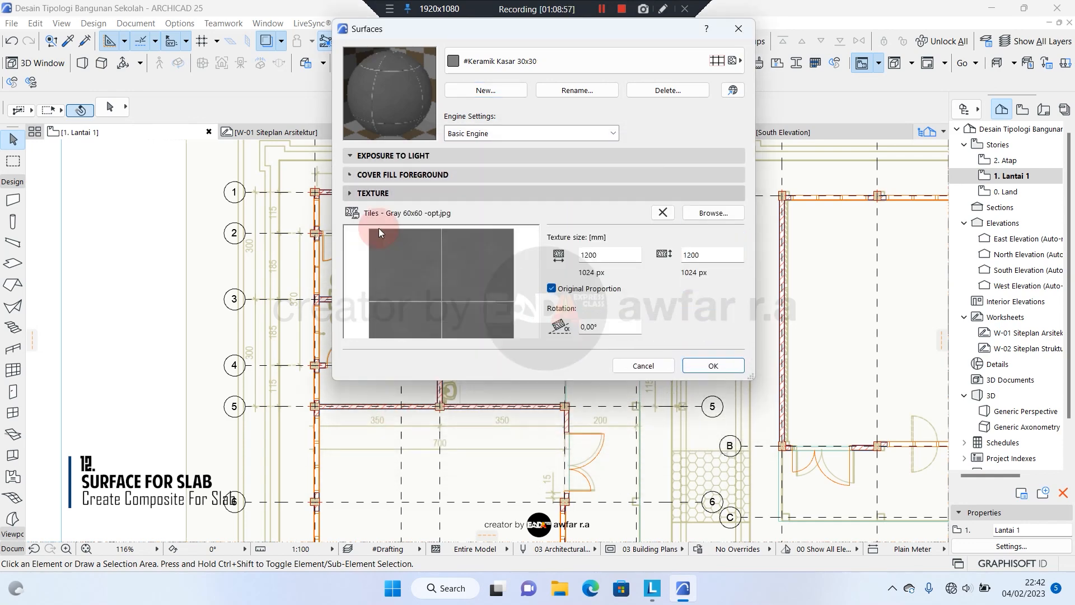
left_click(705, 214)
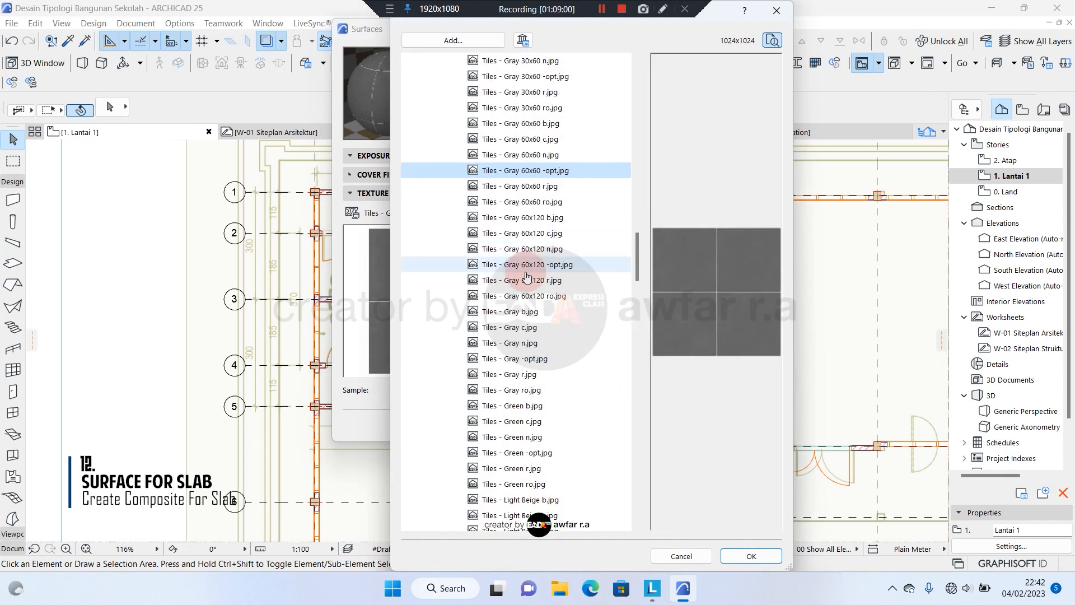
scroll(532, 252, "up", 5)
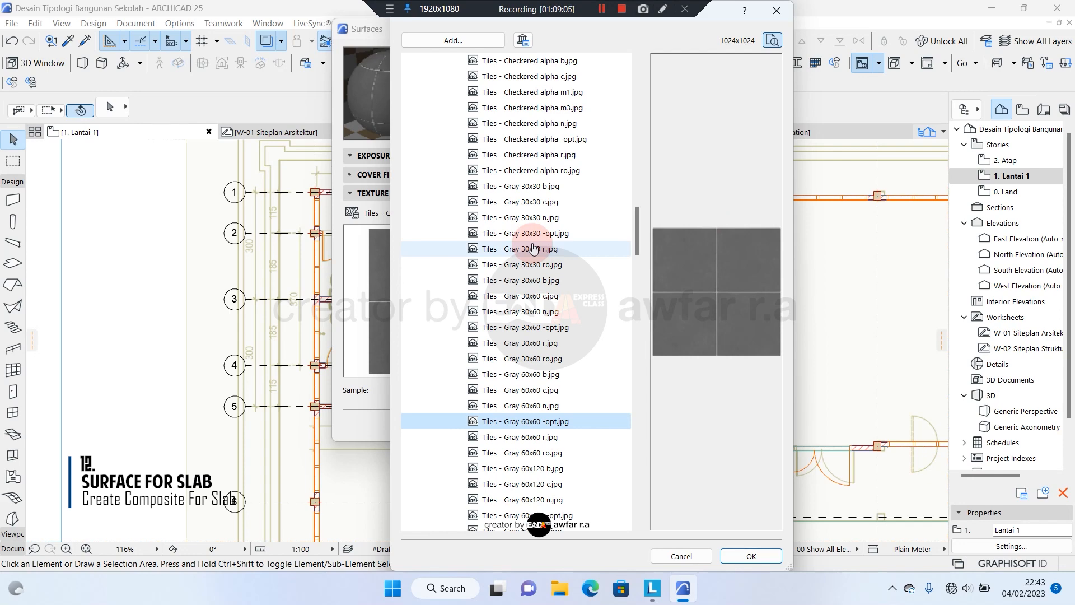
scroll(533, 249, "down", 8)
left_click(547, 421)
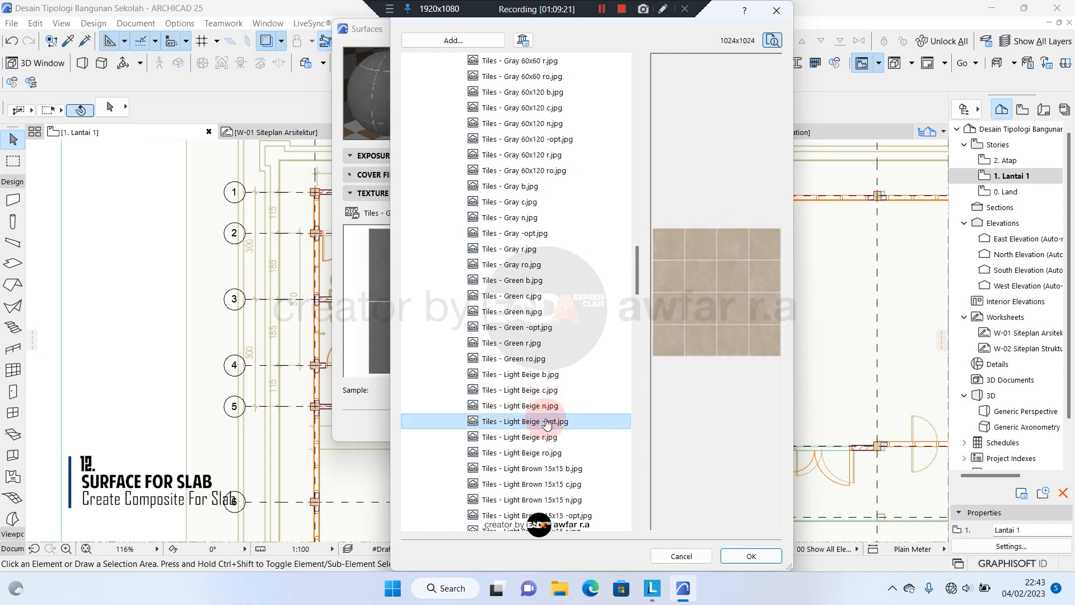
left_click(745, 556)
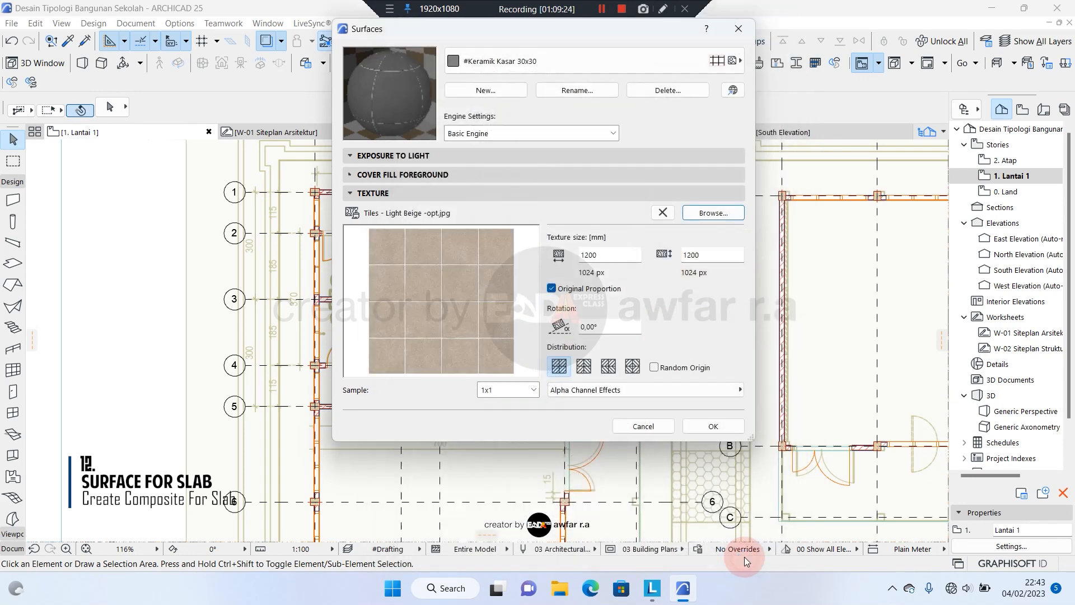
left_click(606, 254)
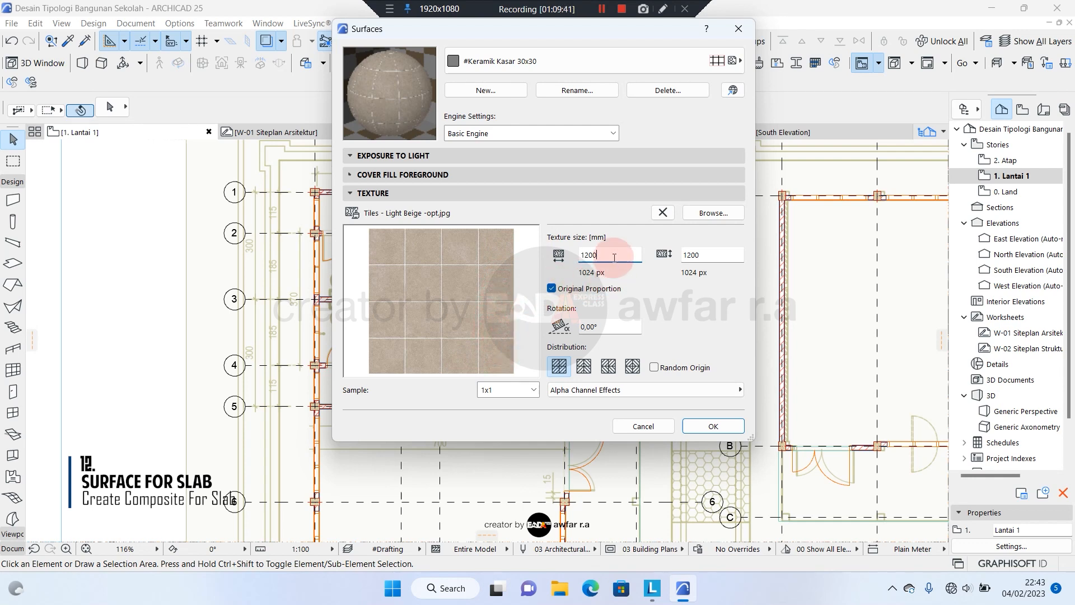
left_click_drag(614, 254, 576, 257)
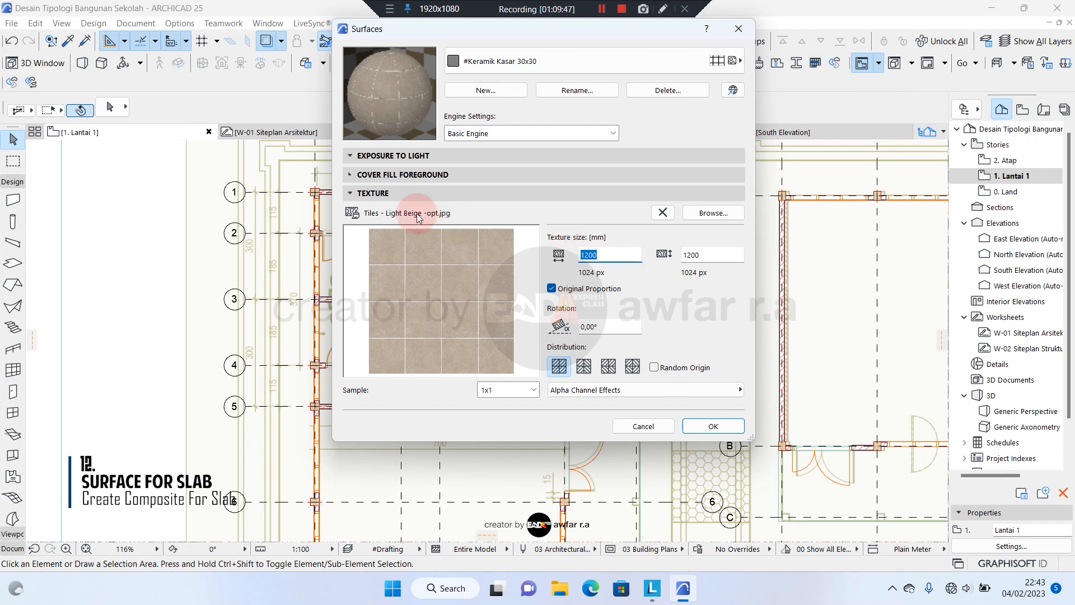
- Set the #Keramik Kasar 30x30 surface's cover fill foreground to Grid 30x30
left_click(382, 176)
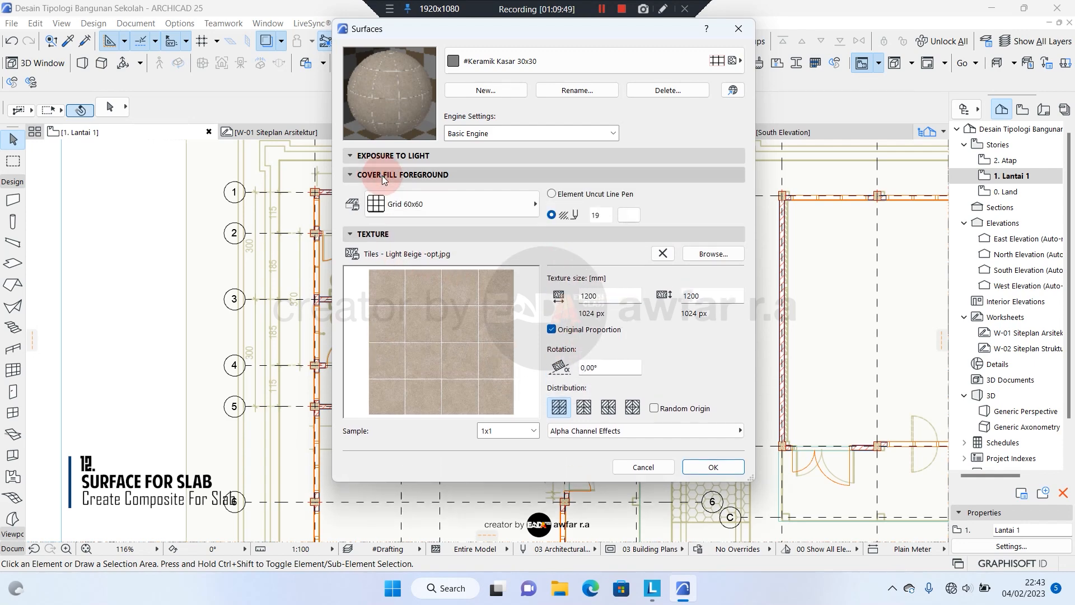
left_click(442, 203)
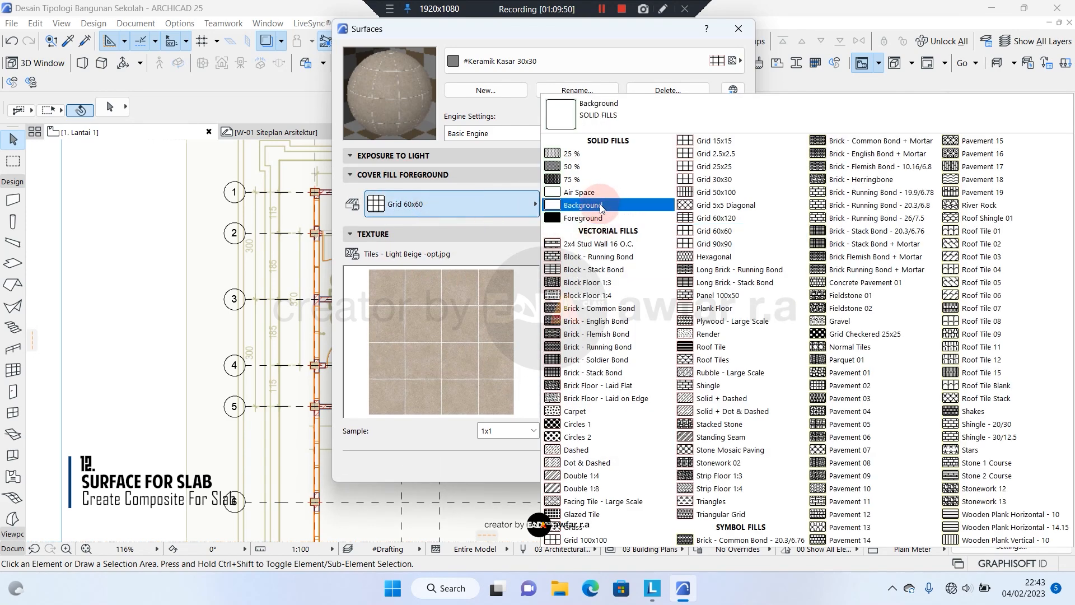
left_click(724, 179)
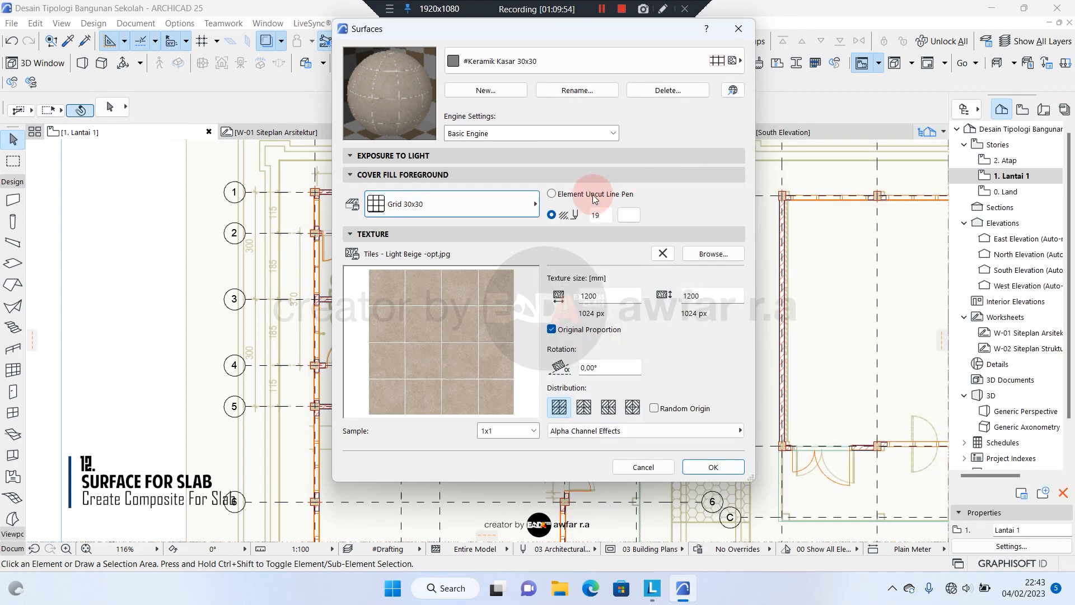
- Change the #Keramik Kasar 30x30 surface's color to a light orange-yellow and save the surface settings
left_click(440, 157)
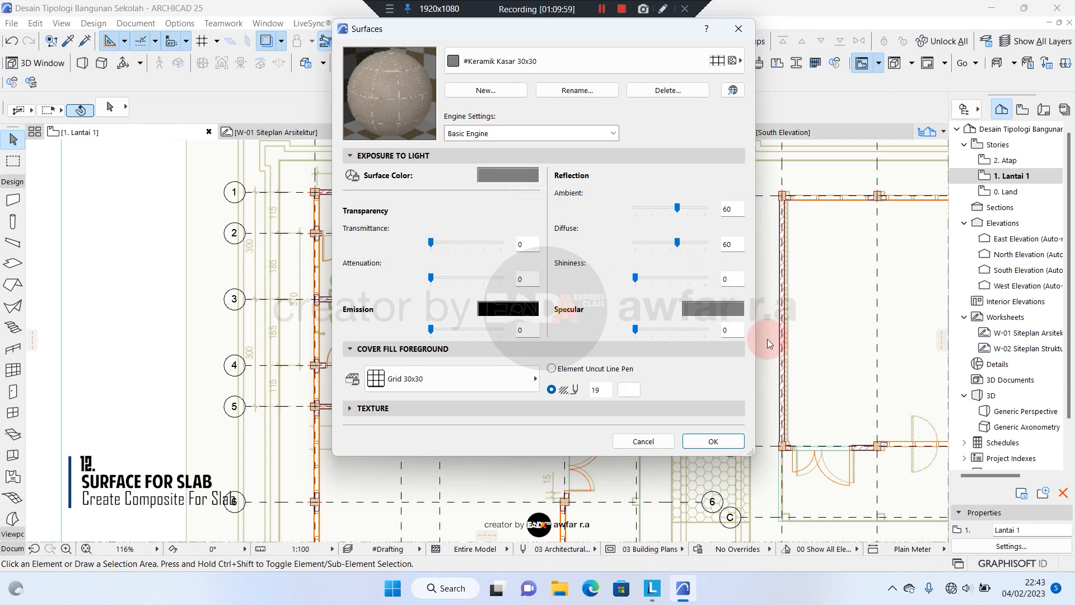
left_click(511, 176)
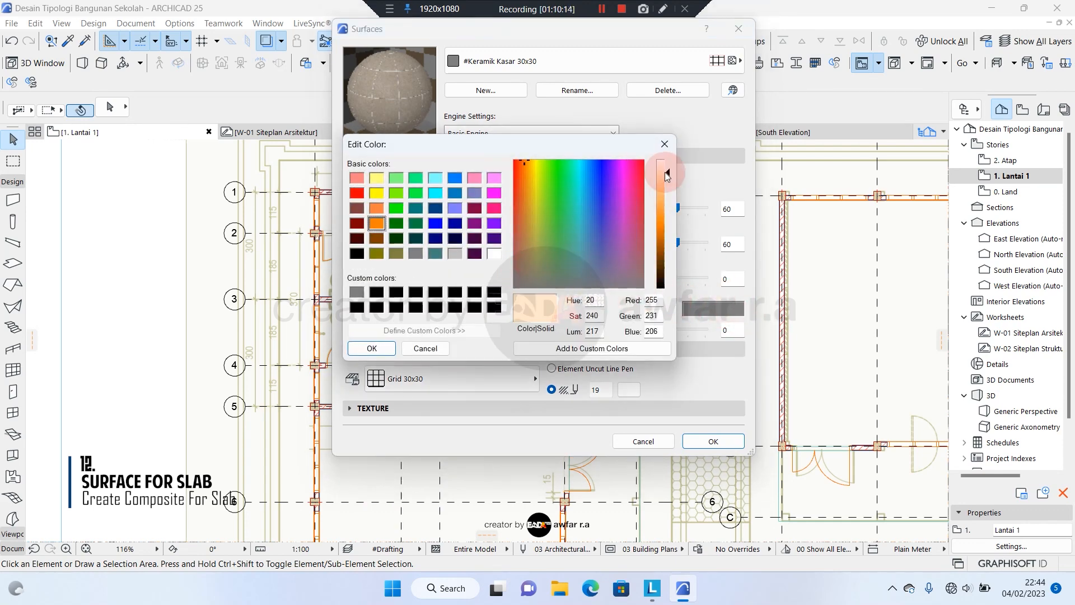
mouse_move(666, 182)
left_mouse_down()
mouse_move(667, 171)
mouse_move(666, 205)
mouse_move(664, 176)
left_mouse_up()
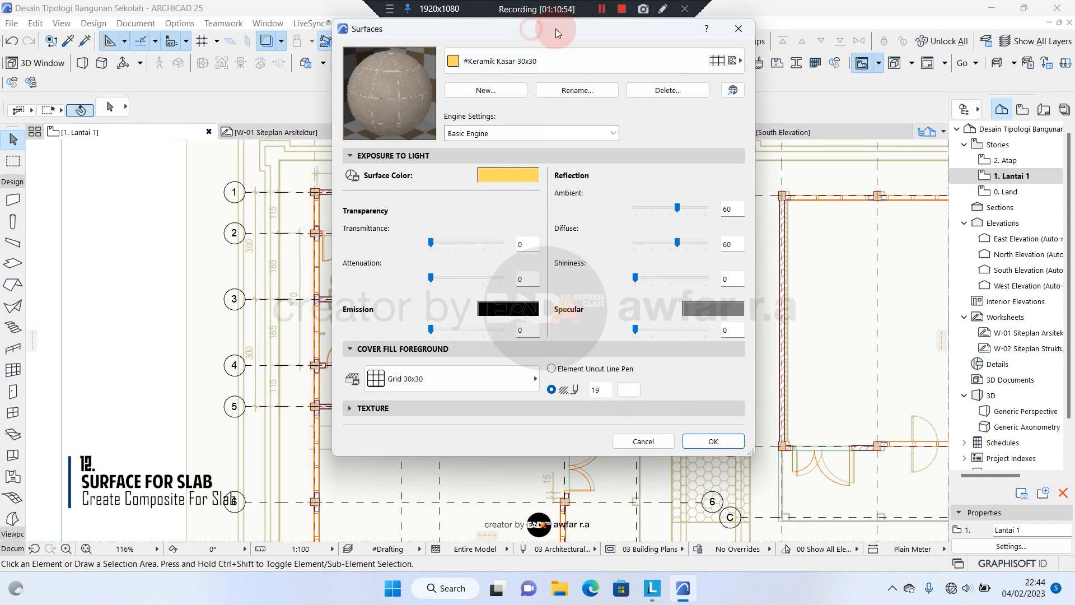
left_click(728, 444)
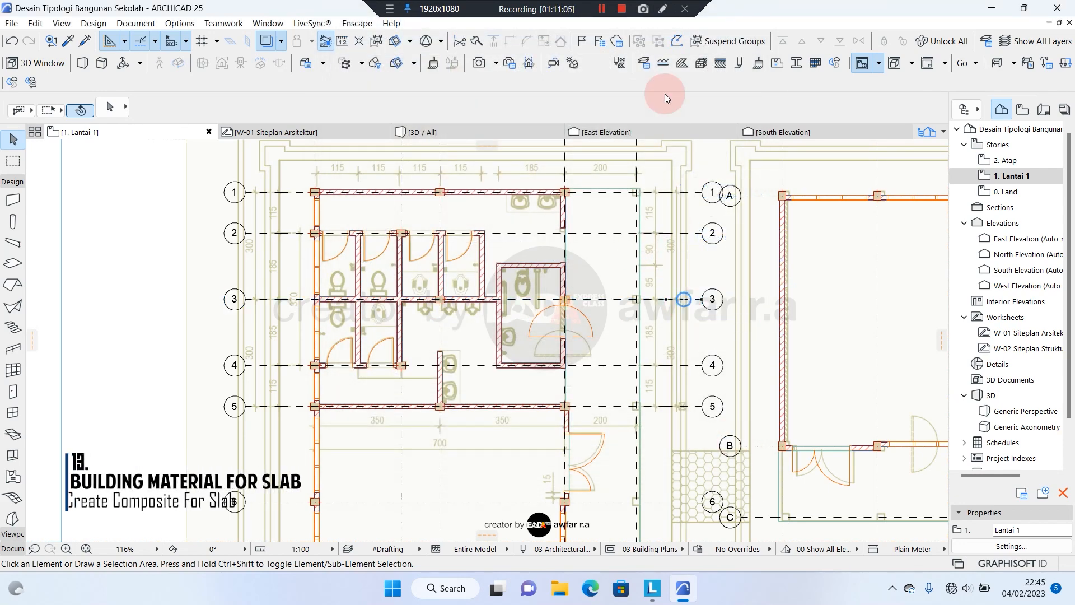
- Review the custom building materials and duplicate #Keramik Kasar 60x60 as a new building material named #Keramik Kasar 30x30
left_click(701, 63)
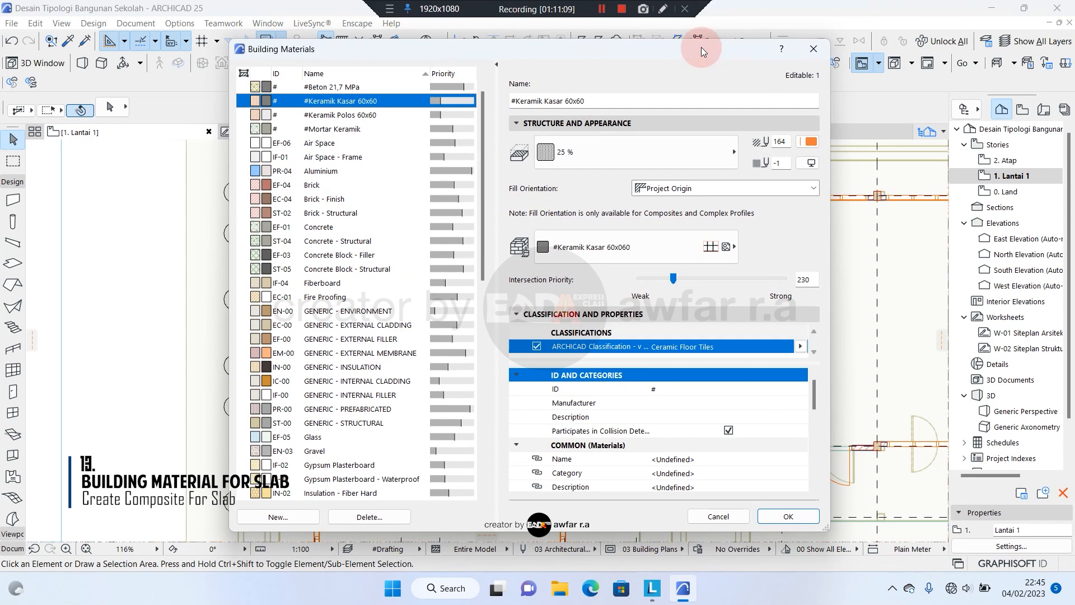
left_click(323, 118)
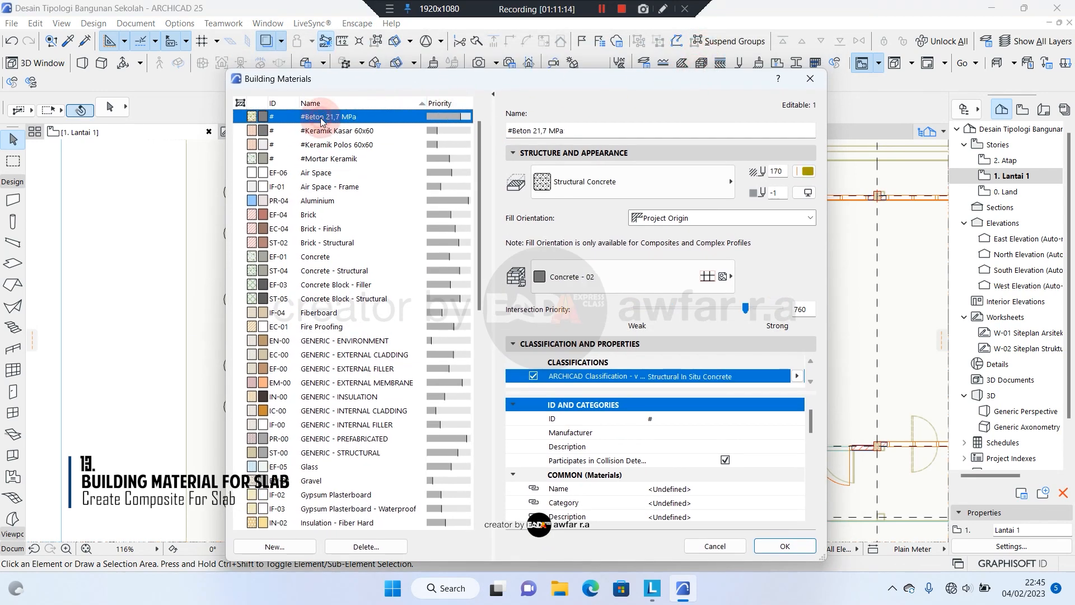
left_click(325, 161)
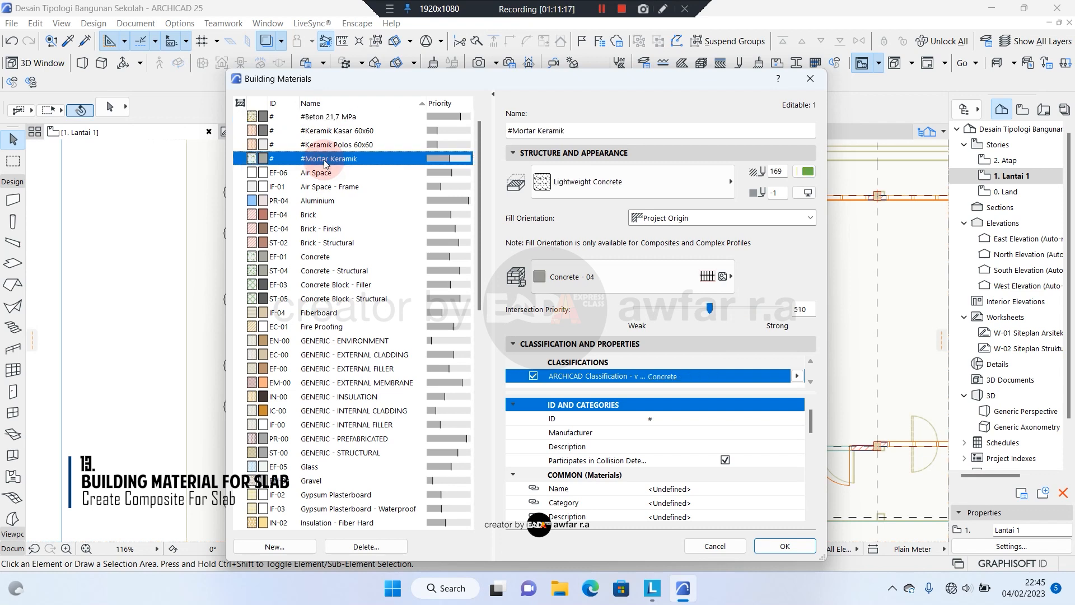
left_click(331, 146)
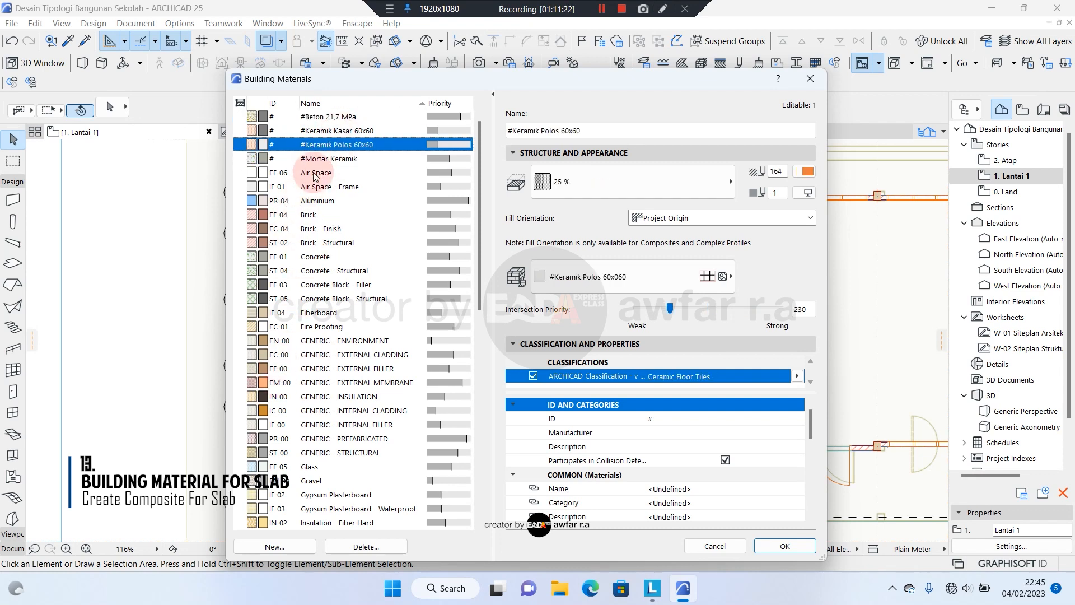
left_click(328, 131)
left_click(290, 539)
left_click(489, 197)
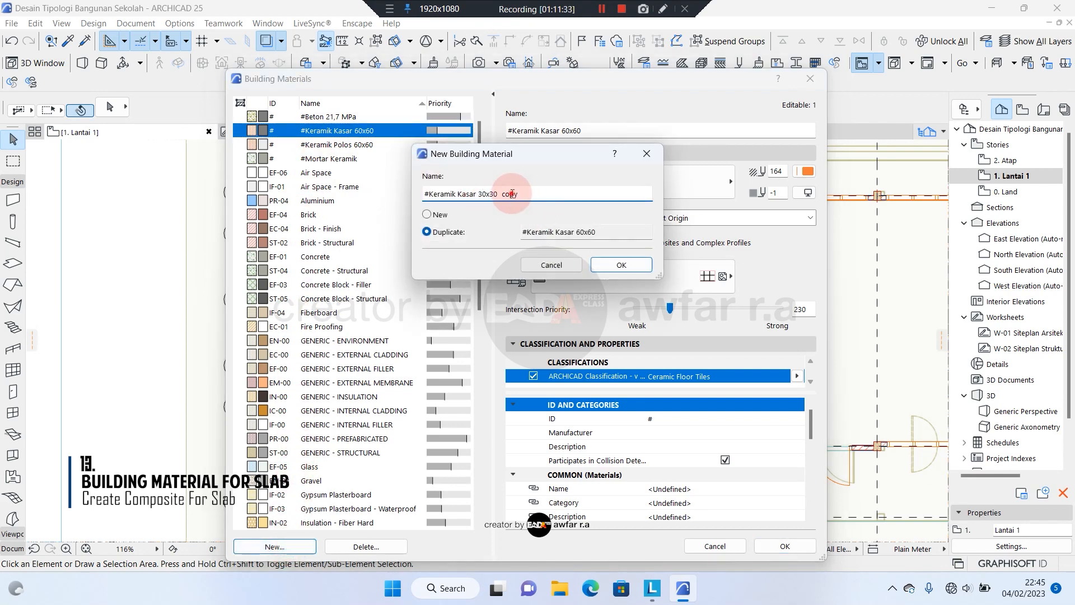
double_click(510, 194)
key("BackSpace")
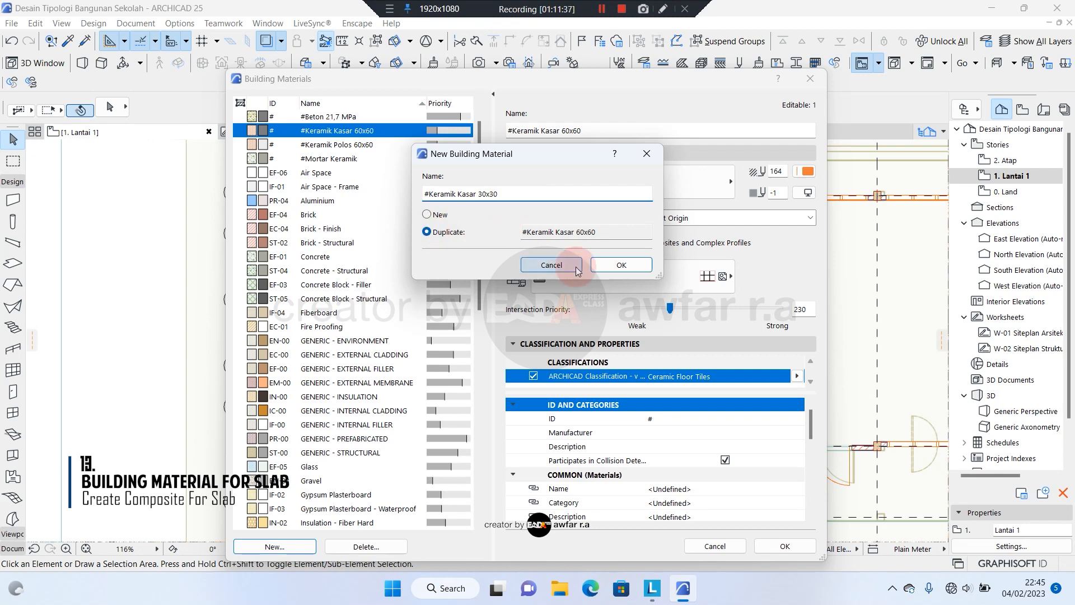
left_click(621, 265)
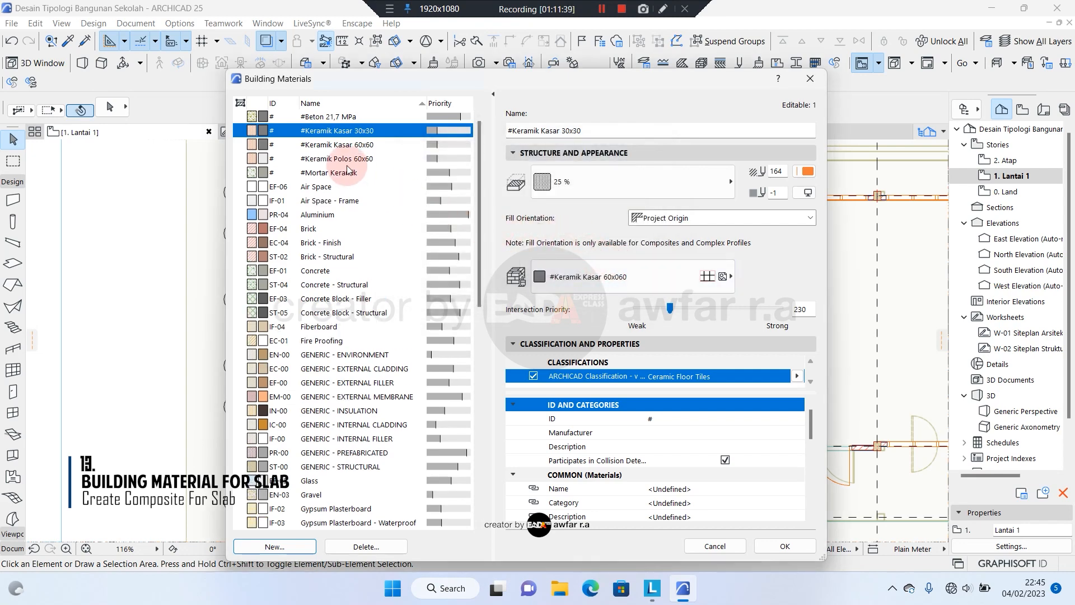
- Assign the #Keramik Kasar 30x30 surface to the new building material and save it
left_click(607, 274)
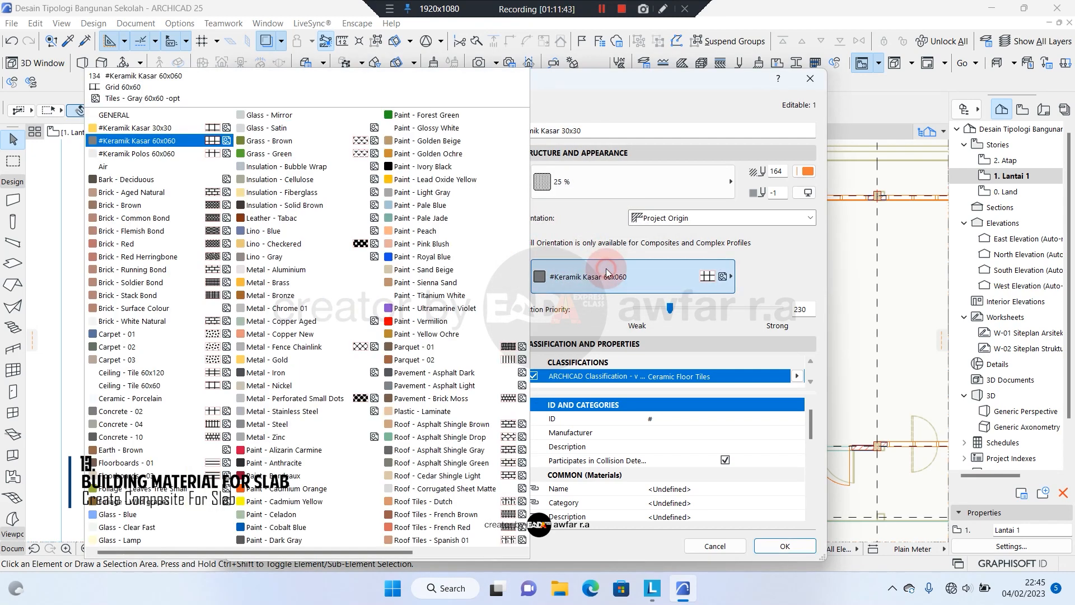
left_click(180, 132)
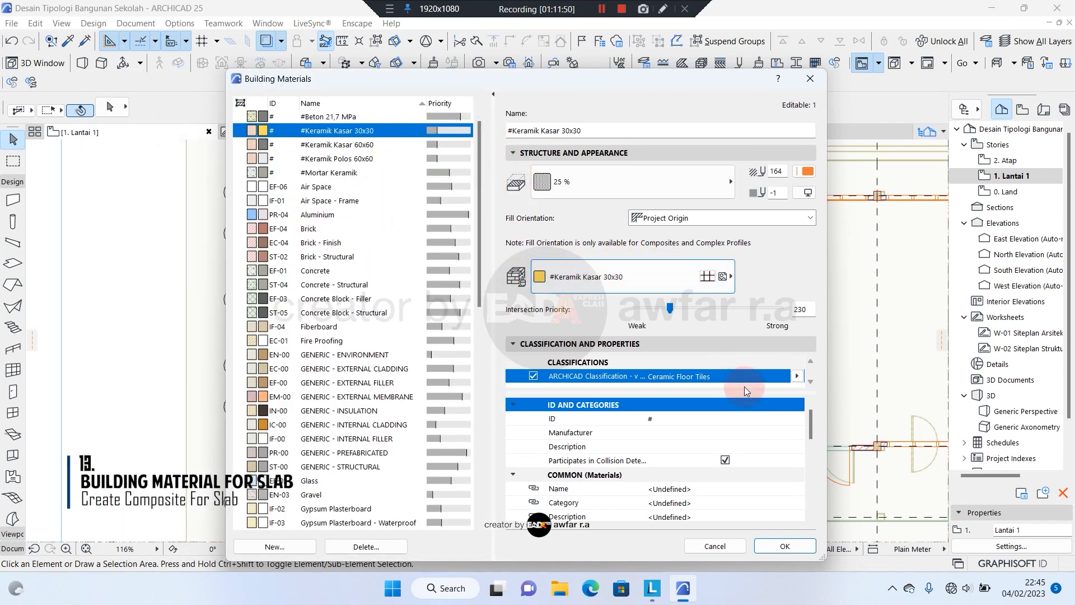
left_click(776, 546)
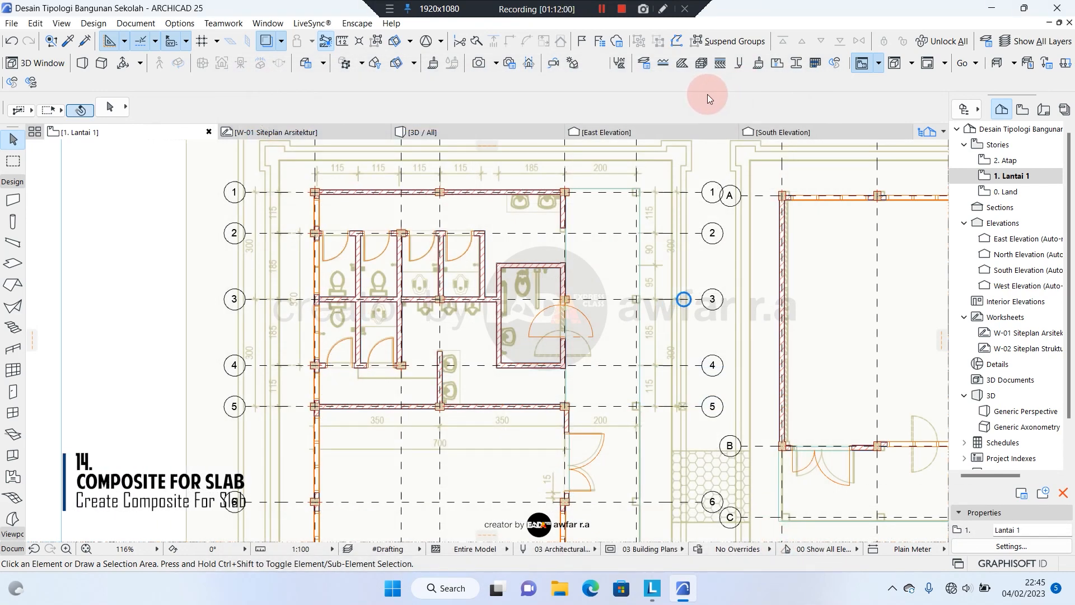
- Duplicate the #Lantai Luar_Kasar 60x60 composite as a new composite named #Lantai Dalam_Kasar 30x30
left_click(720, 64)
left_click(634, 69)
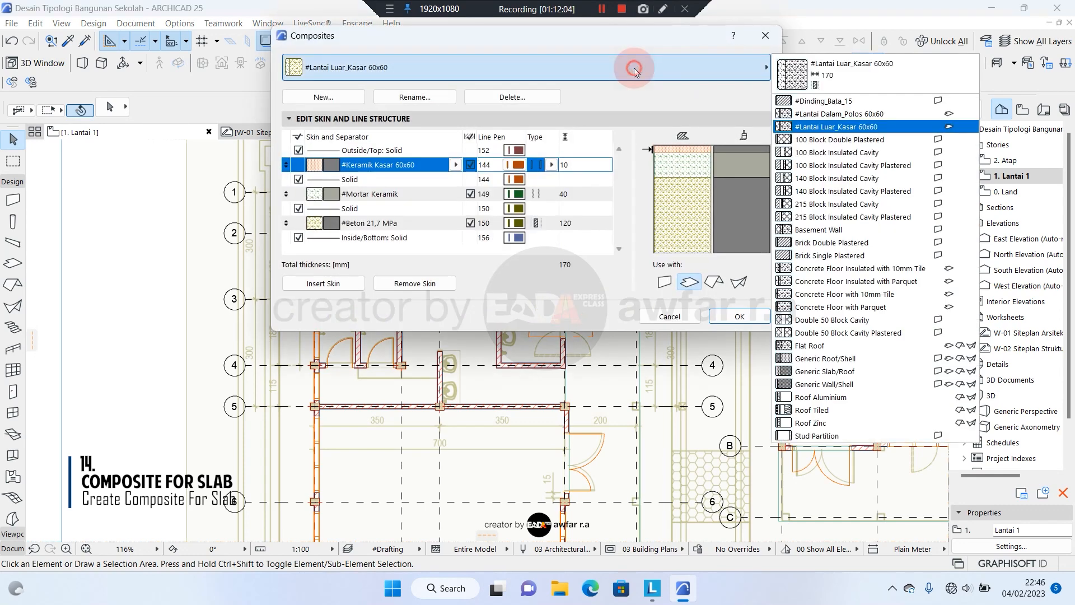
left_click(634, 68)
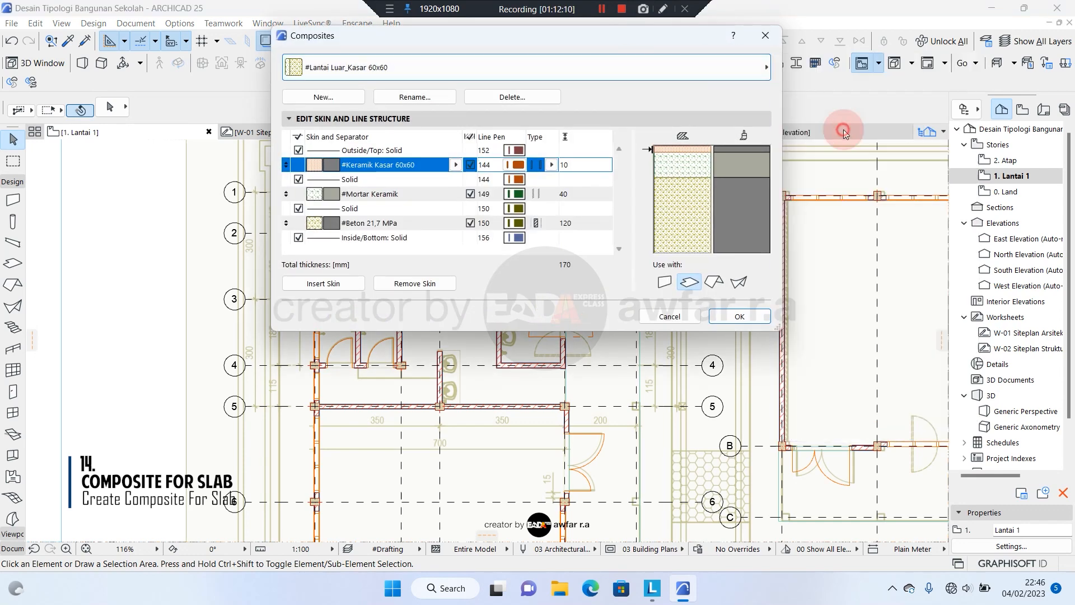
left_click(307, 102)
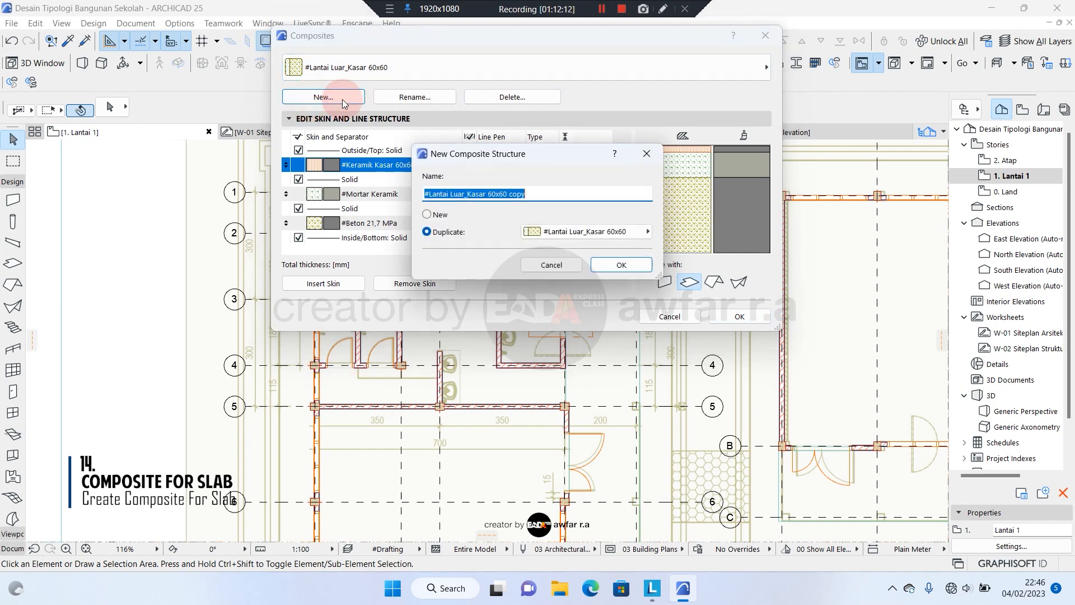
type("#Lantai Dalam_Kasar 30x30")
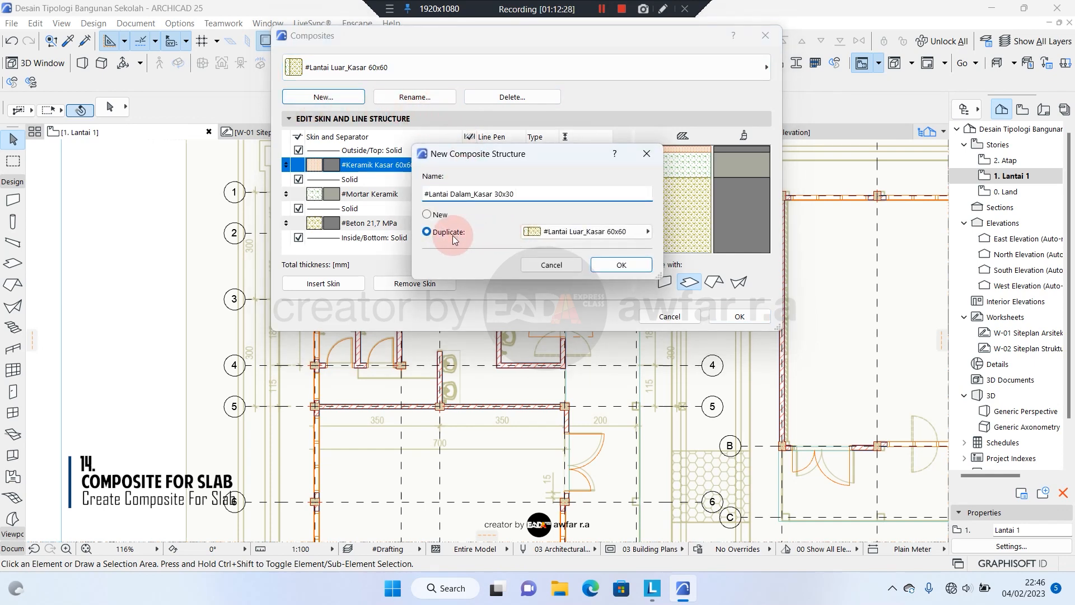
left_click(611, 266)
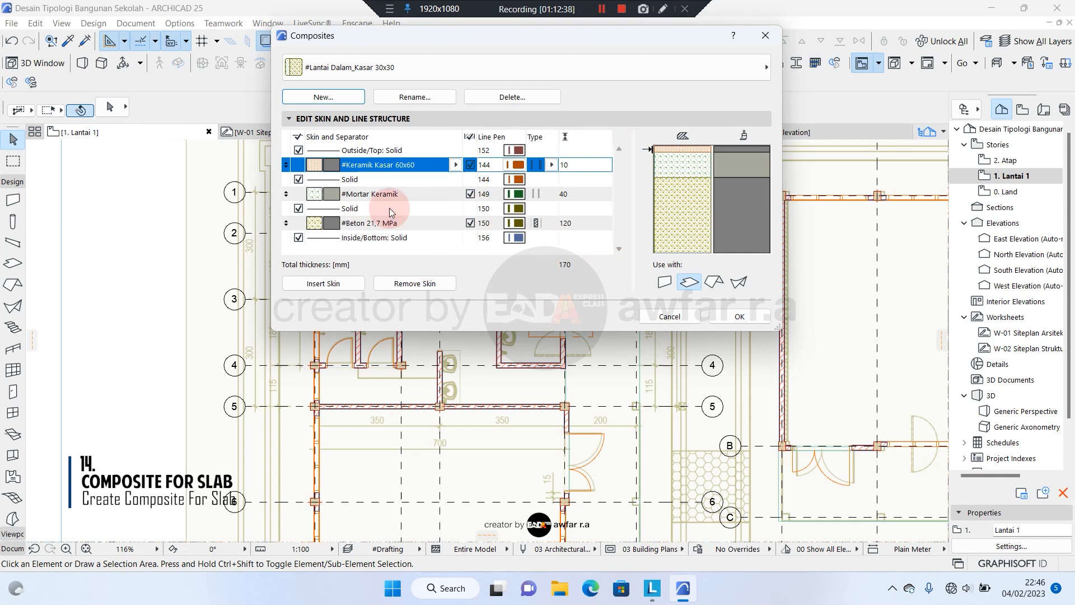
- Replace the top tile skin of #Lantai Dalam_Kasar 30x30 with the #Keramik Kasar 30x30 building material and save the composite
left_click(389, 223)
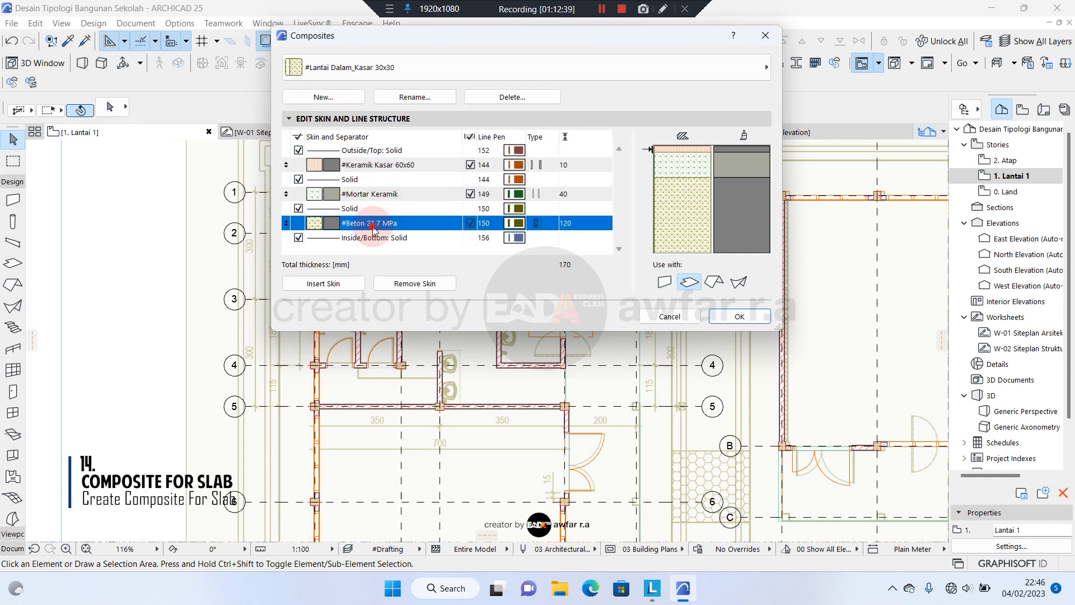
left_click(380, 194)
left_click(395, 164)
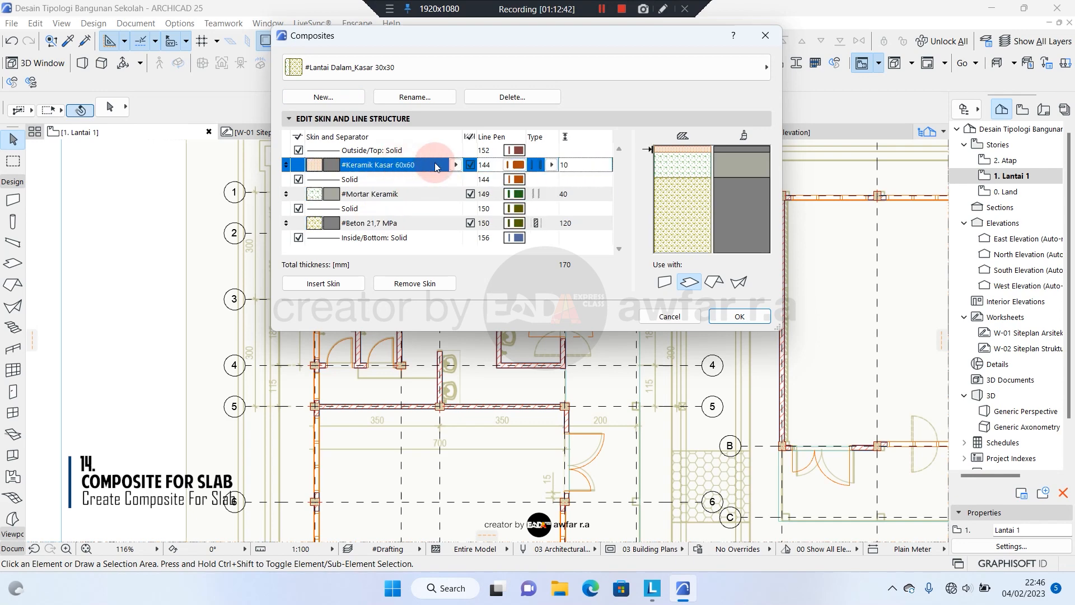
left_click(463, 166)
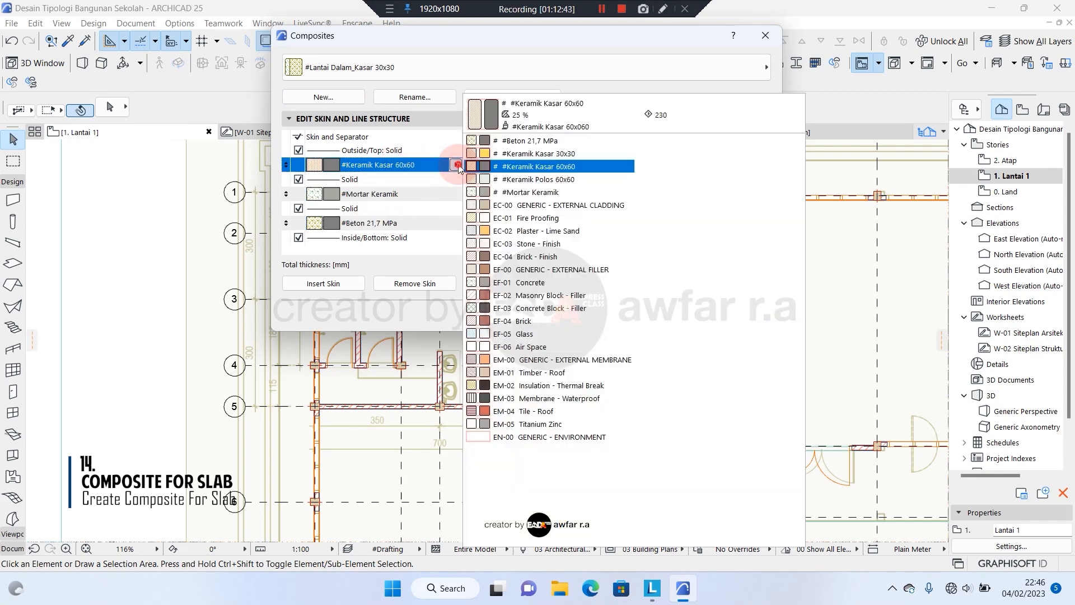
left_click(531, 159)
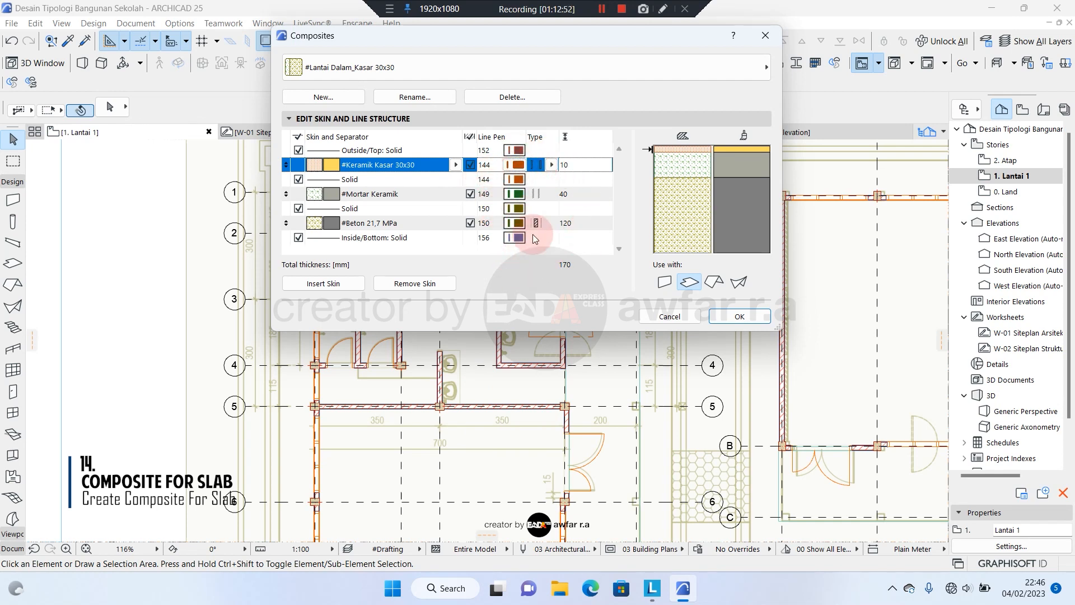
left_click(733, 317)
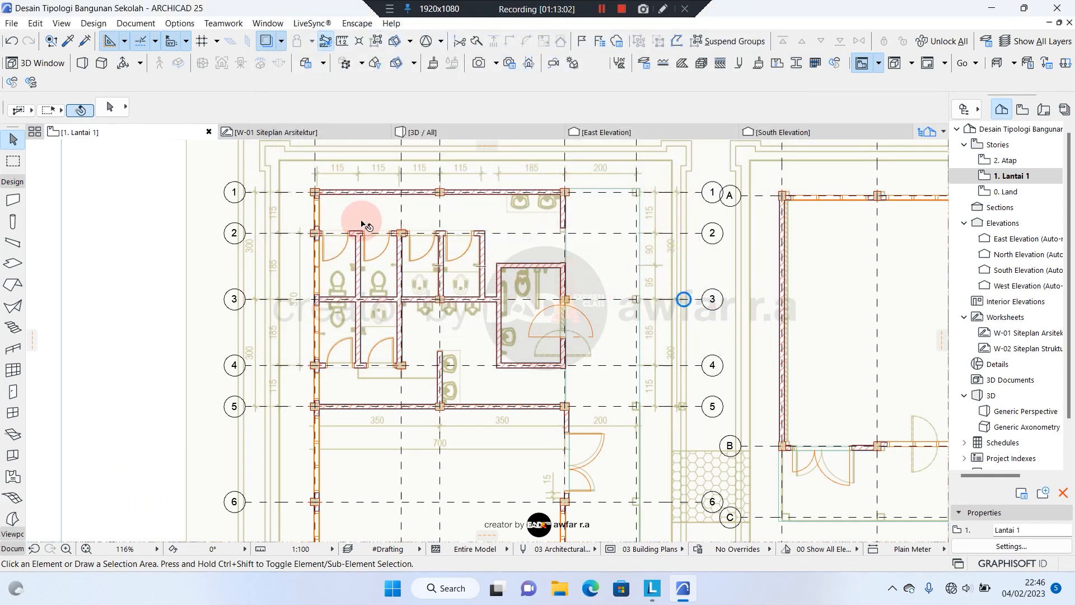
- Set up the Slab tool on layer 01 Elemen.Lantai with the Core Top reference plane and the #Lantai Dalam_Kasar 30x30 composite
left_click(11, 264)
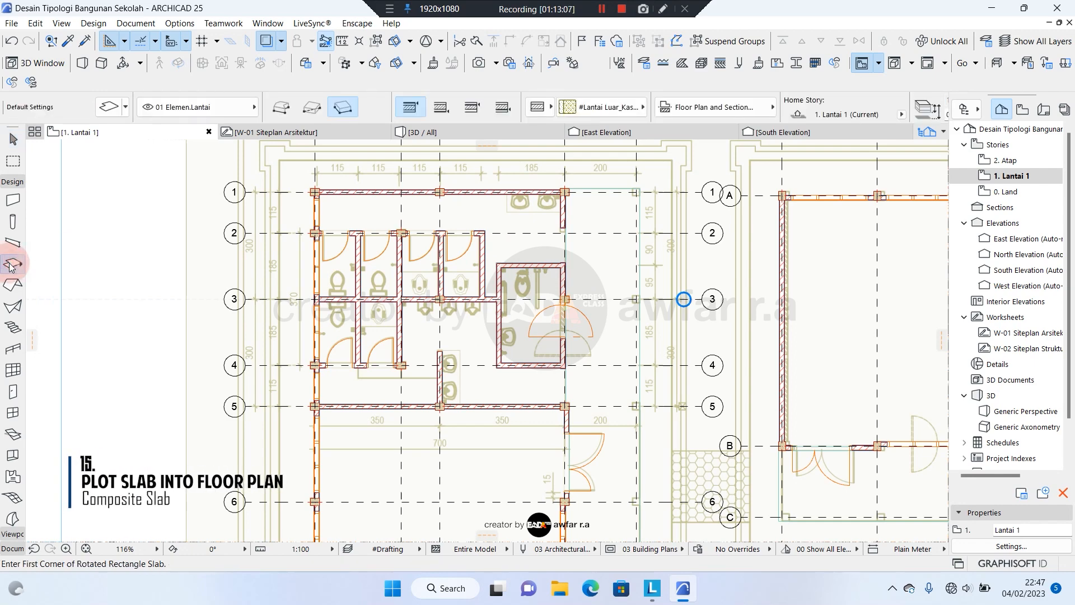
left_click(184, 107)
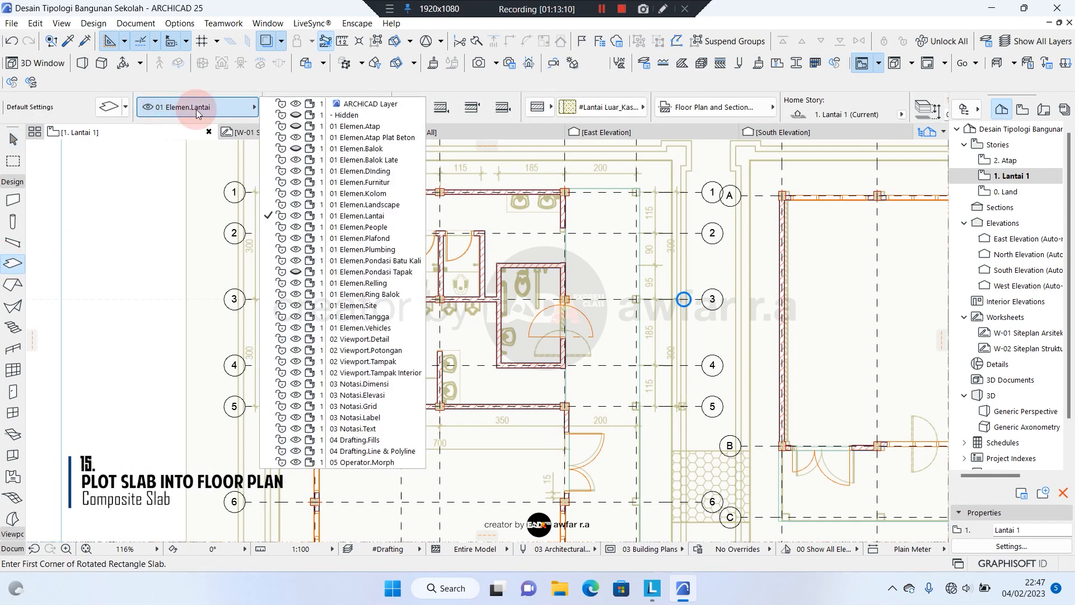
left_click(385, 106)
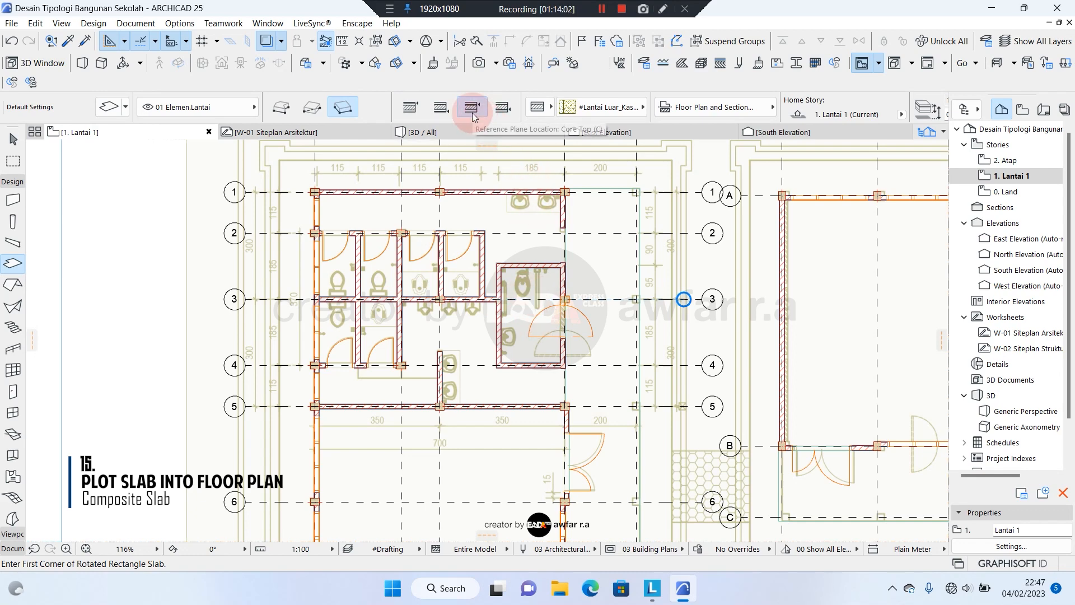
left_click(618, 109)
left_click(708, 144)
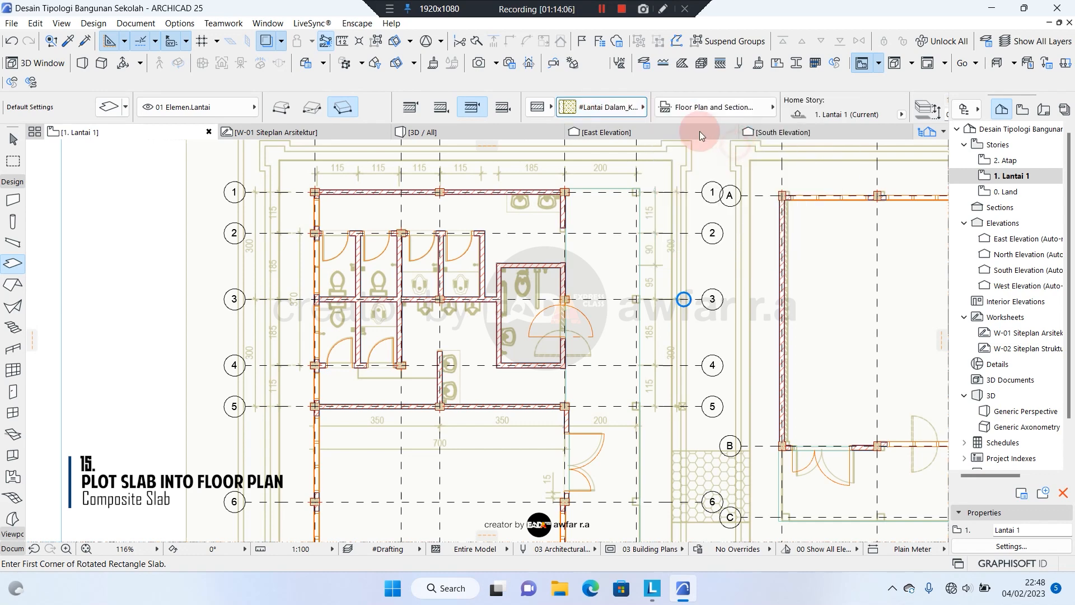
scroll(791, 111, "down", 5)
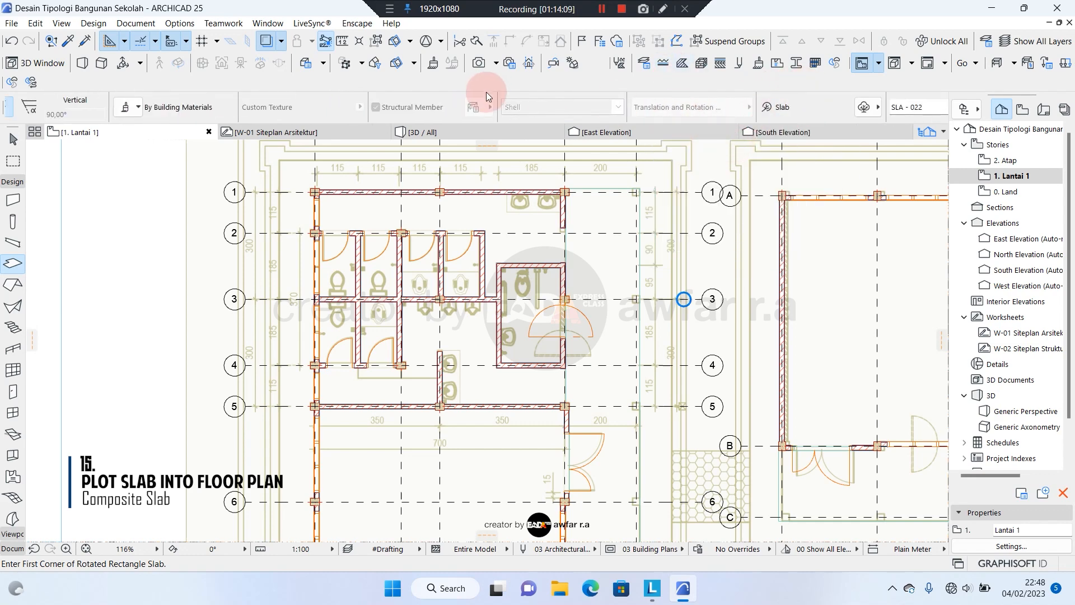
scroll(486, 92, "up", 5)
scroll(352, 231, "up", 5)
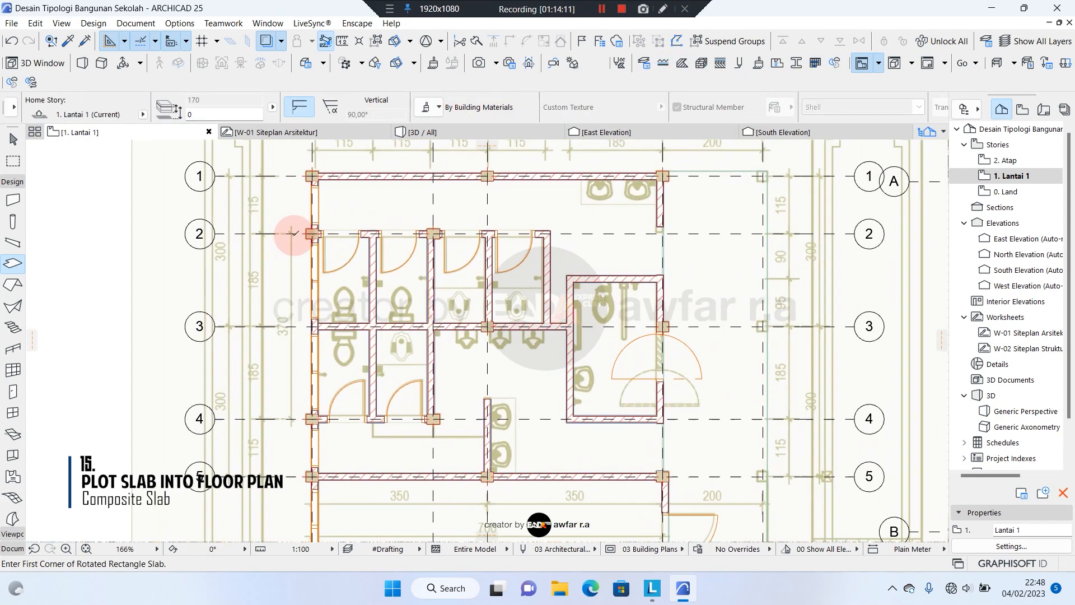
scroll(270, 114, "up", 5)
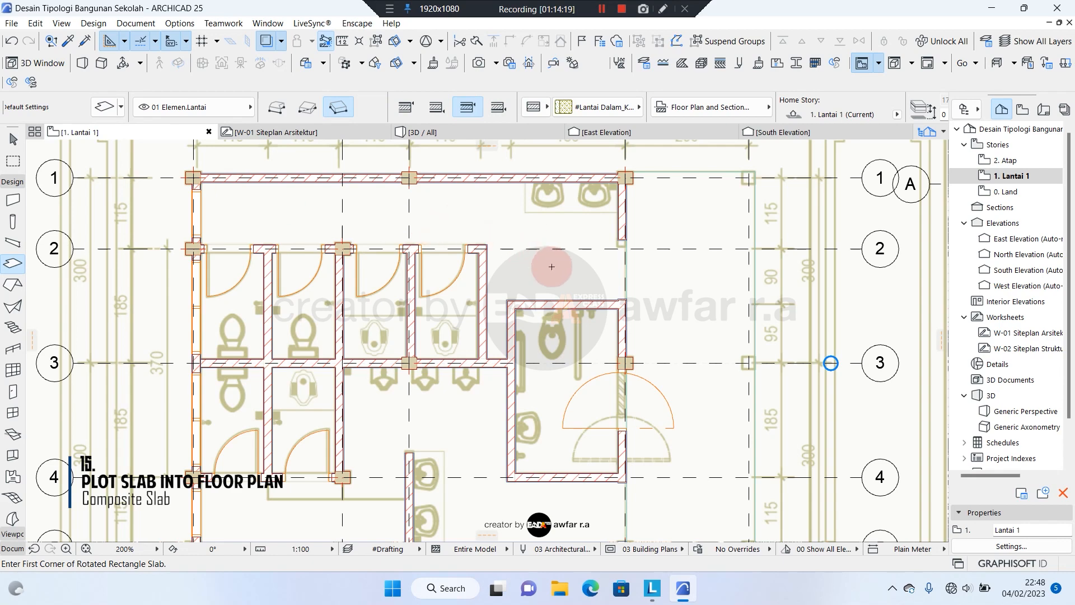
scroll(552, 267, "up", 3)
scroll(728, 241, "up", 5)
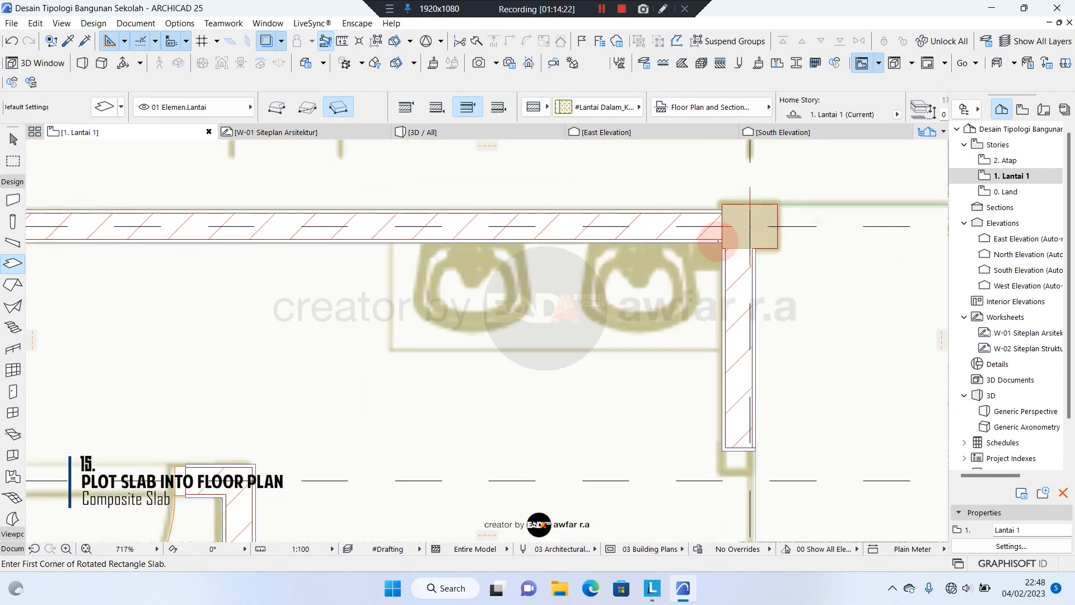
left_click(722, 240)
key("Escape")
left_click(722, 240)
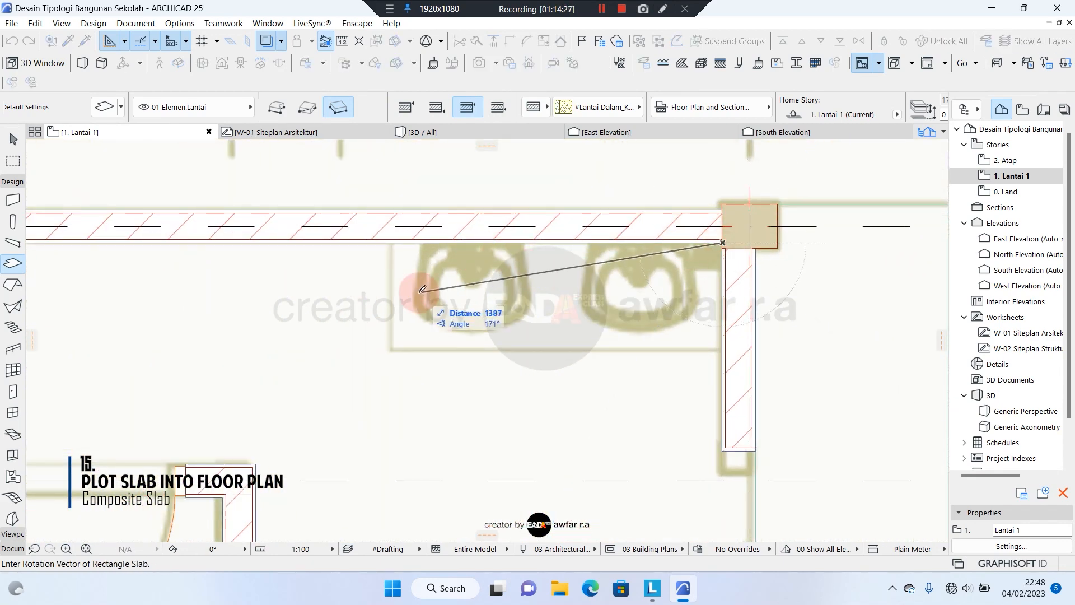
key("Escape")
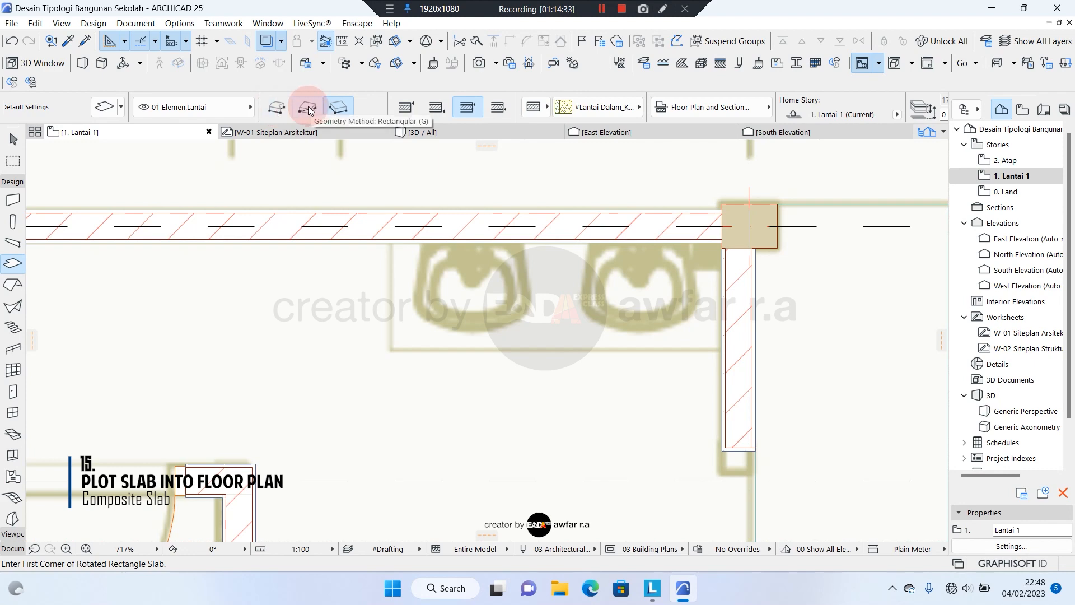
- Draw a rectangular slab of about 6750 by 1000 mm over the toilet corridor between the walls on grids 1 and 2
scroll(725, 235, "up", 6)
left_click(725, 226)
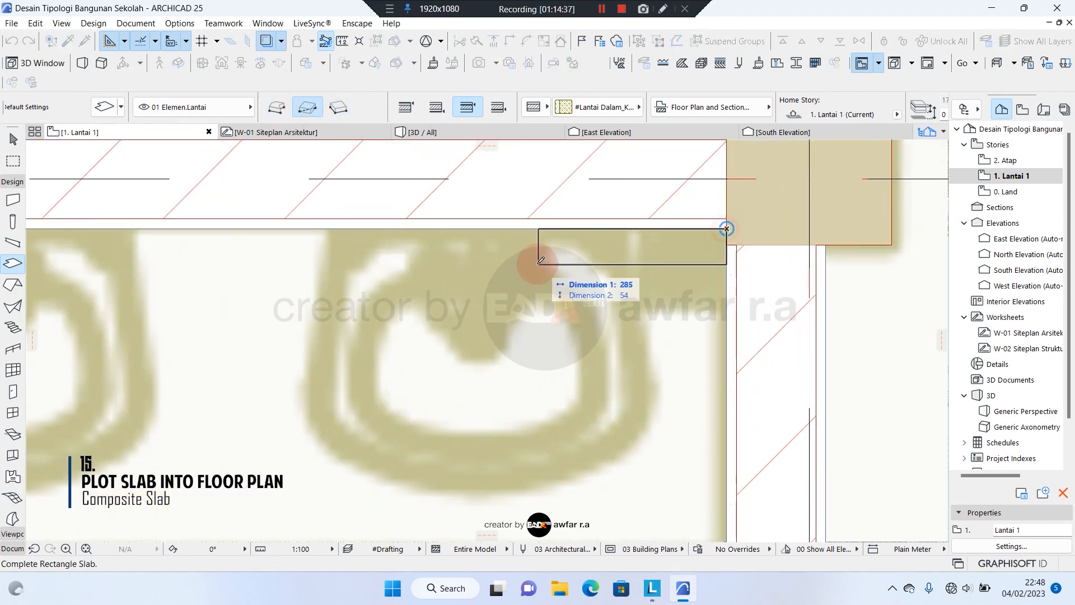
scroll(328, 321, "down", 8)
scroll(219, 379, "up", 6)
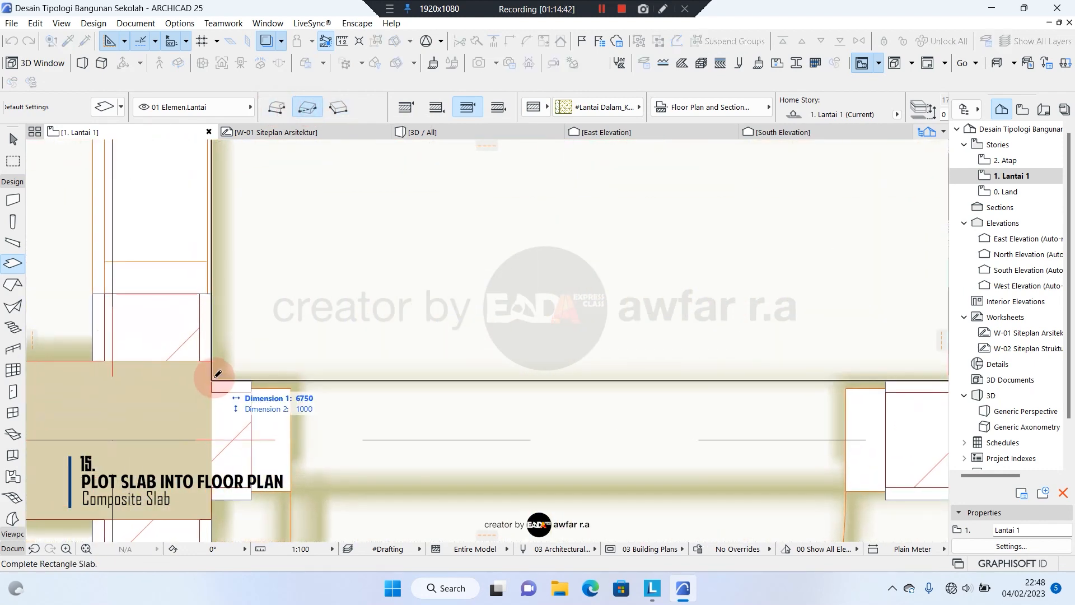
left_click(212, 380)
- Select the corridor slab and add a rectangle covering the entrance area between the cubicles' end wall and the entrance opening
scroll(221, 297, "down", 10)
middle_click_drag(490, 309, 391, 309)
scroll(572, 339, "up", 3)
middle_click_drag(571, 309, 551, 308)
key("w")
left_click(542, 284)
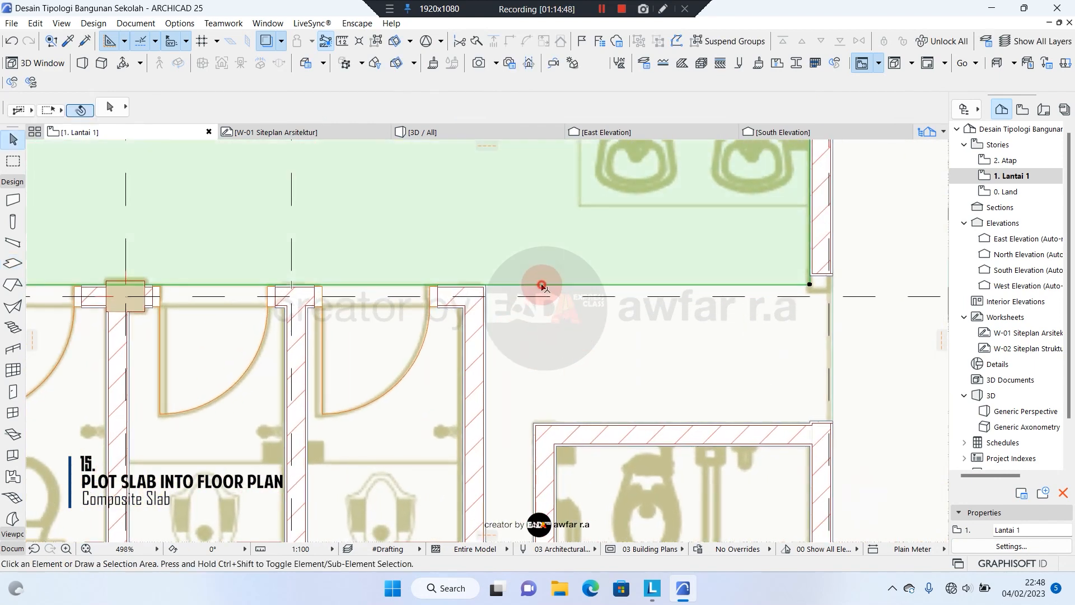
left_click(538, 284)
left_click(810, 285)
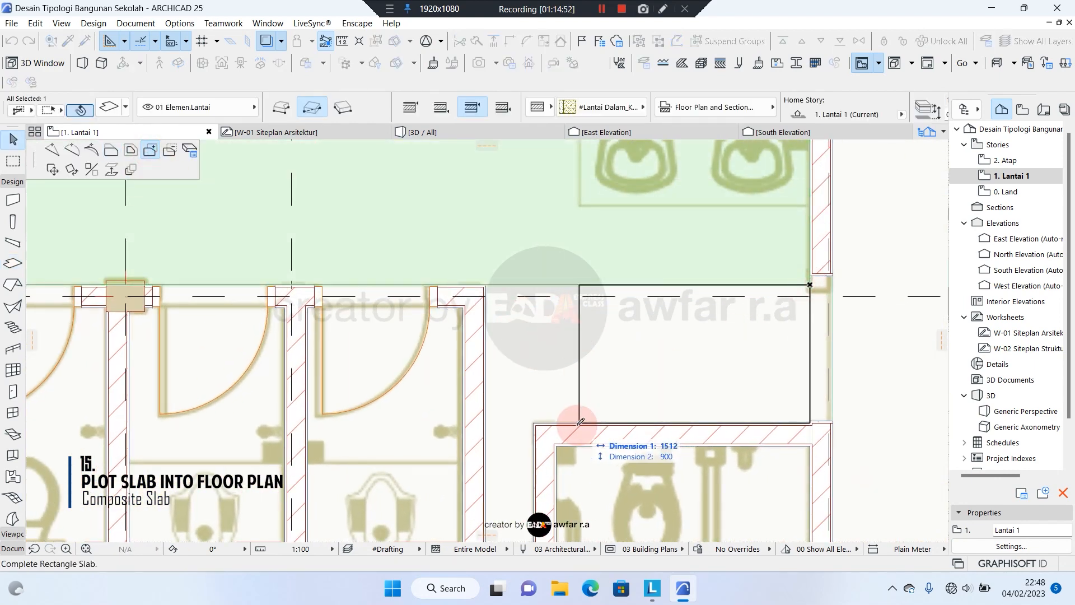
left_click(486, 415)
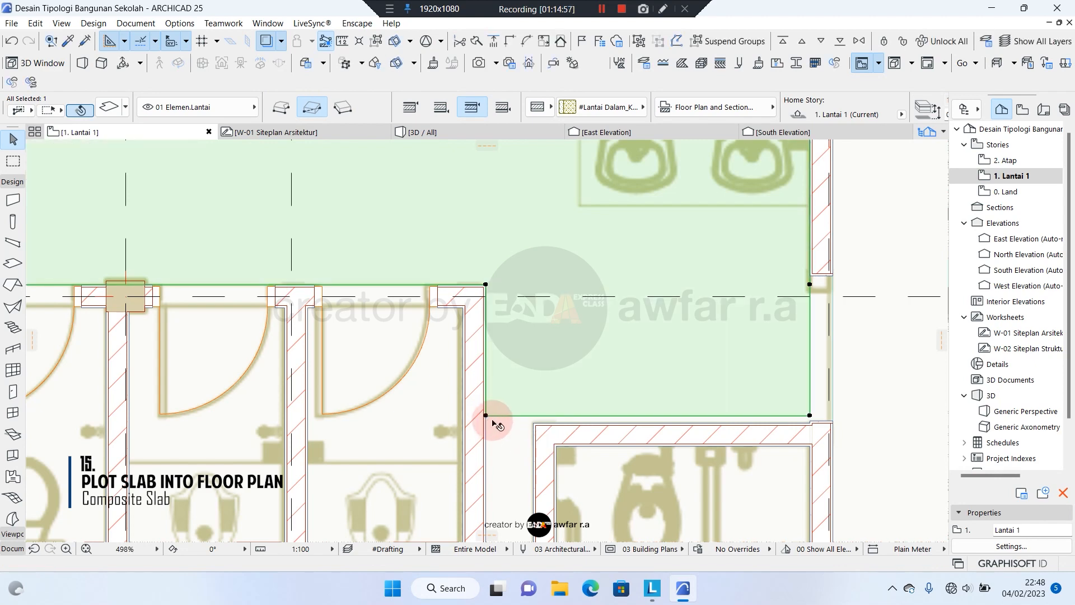
- Add a rectangle to the slab filling the narrow passage between the last cubicle and the separate toilet room, down to grid 3
left_click(485, 415)
middle_click_drag(526, 476, 594, 247)
scroll(594, 246, "up", 2)
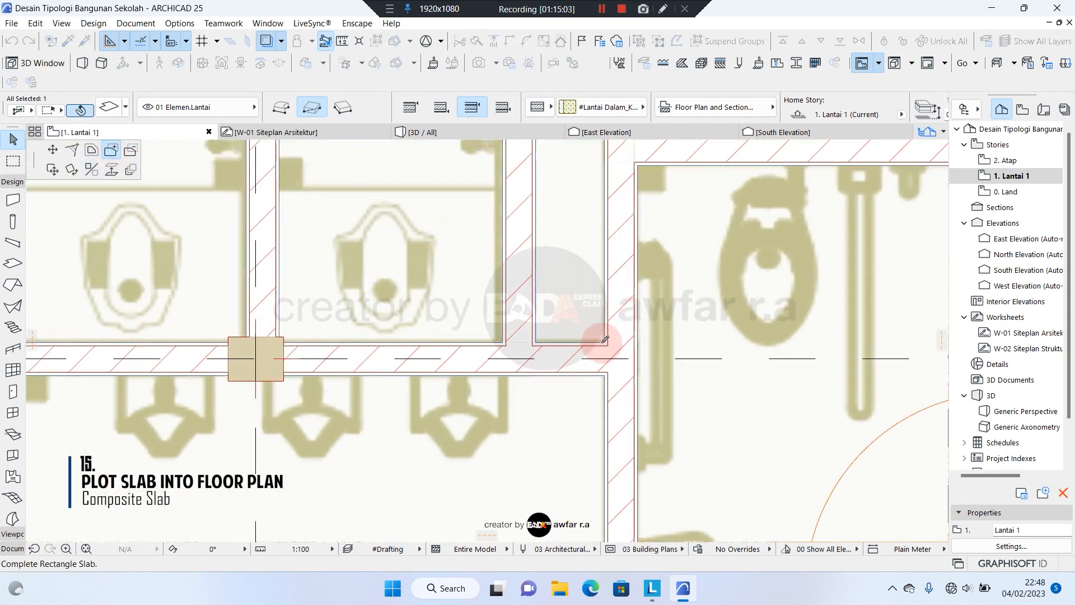
left_click(603, 344)
- Offset the entrance area's slab edge to meet the wall face of the separate toilet room
scroll(499, 384, "down", 3)
middle_click_drag(694, 219, 644, 336)
scroll(644, 336, "up", 5)
left_click(608, 359)
left_click(130, 152)
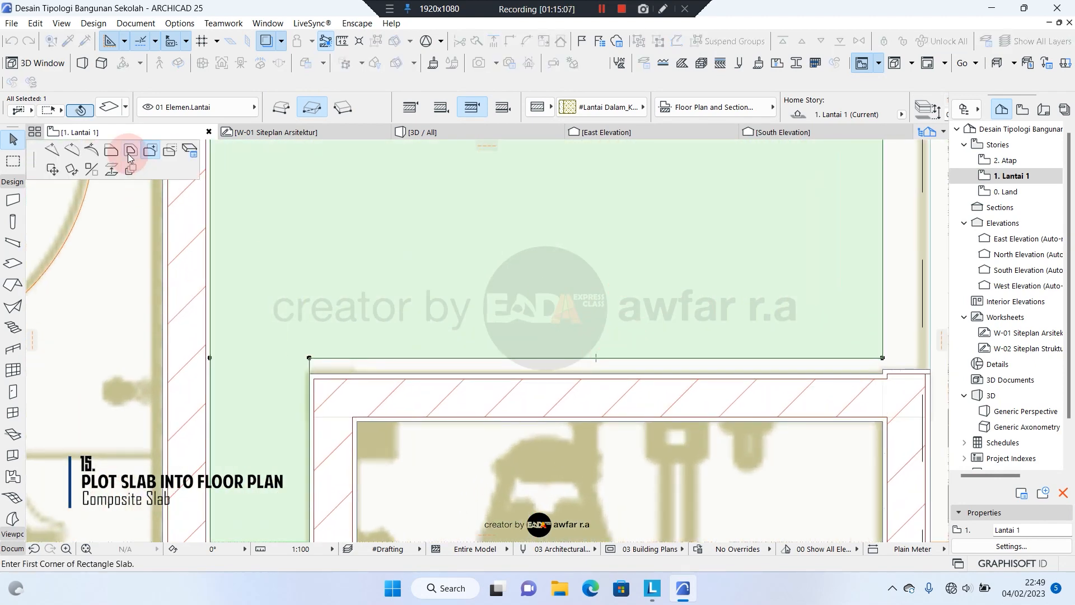
left_click(595, 370)
- Move the slab node at the entrance opening onto the end corner of the wall above it
scroll(579, 301, "up", 5)
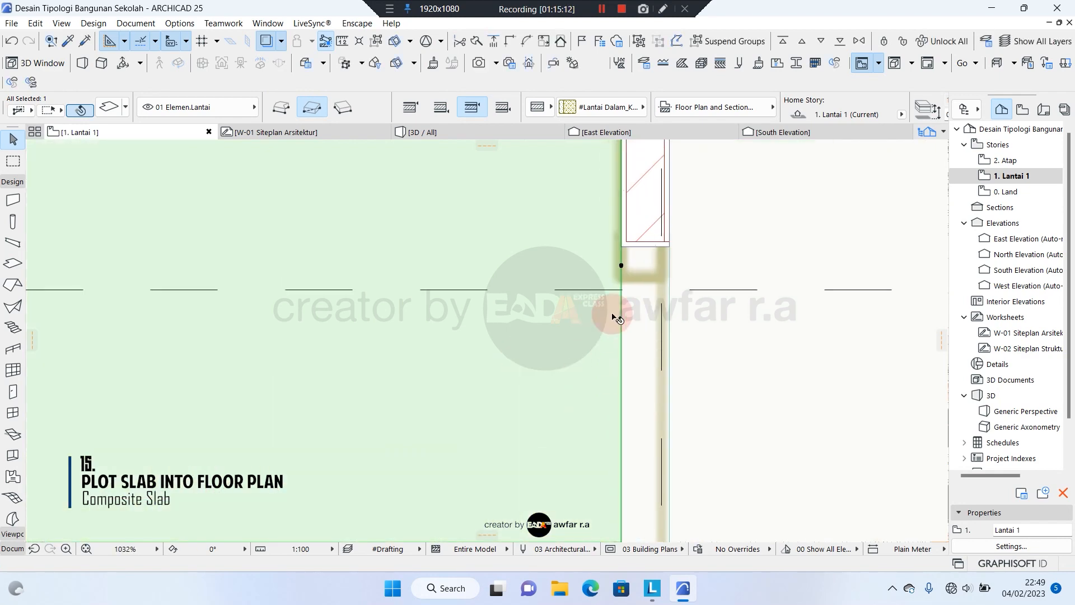
scroll(565, 247, "up", 2)
left_click(566, 233)
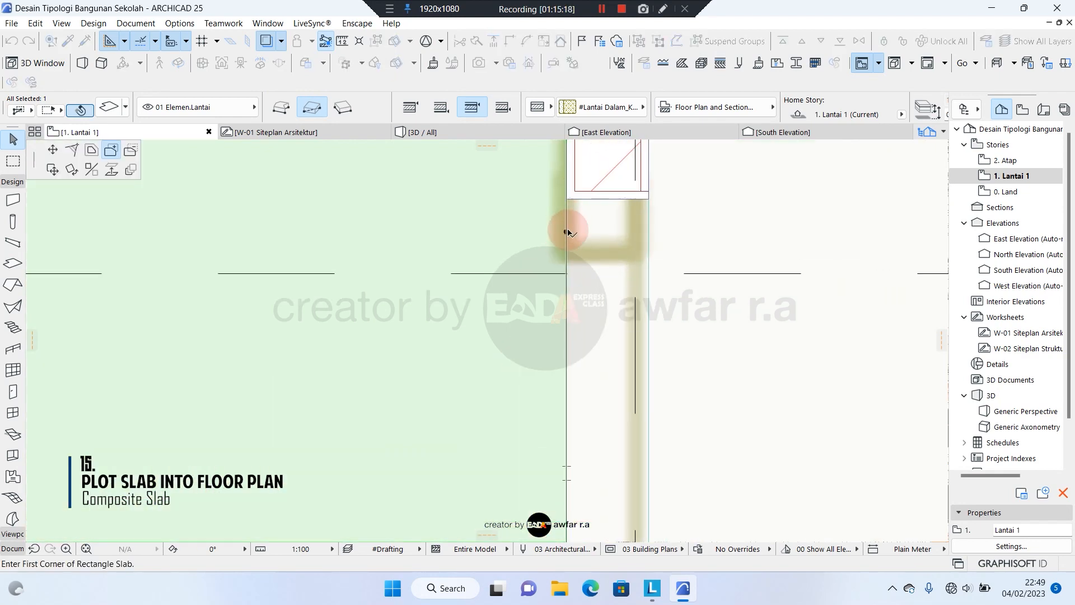
left_click(52, 150)
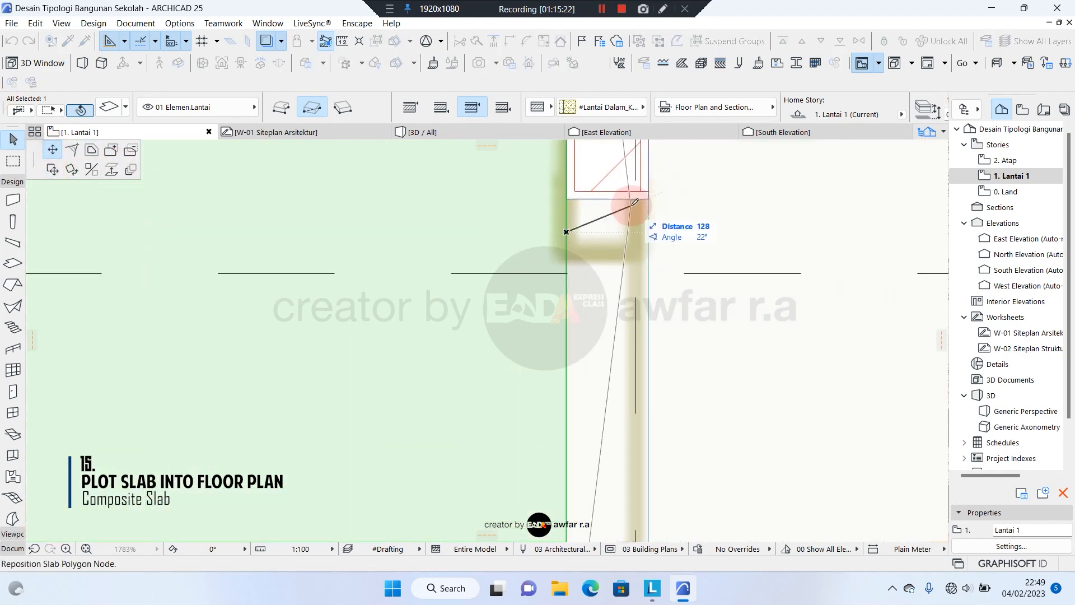
left_click(570, 197)
scroll(523, 243, "down", 4)
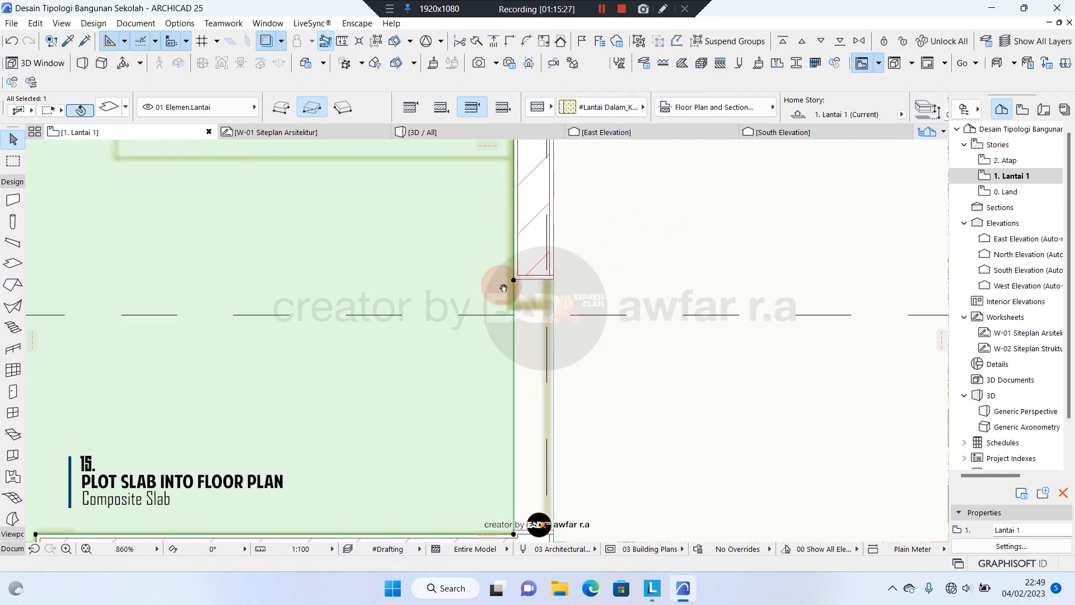
scroll(566, 392, "up", 5)
middle_click_drag(575, 386, 571, 510)
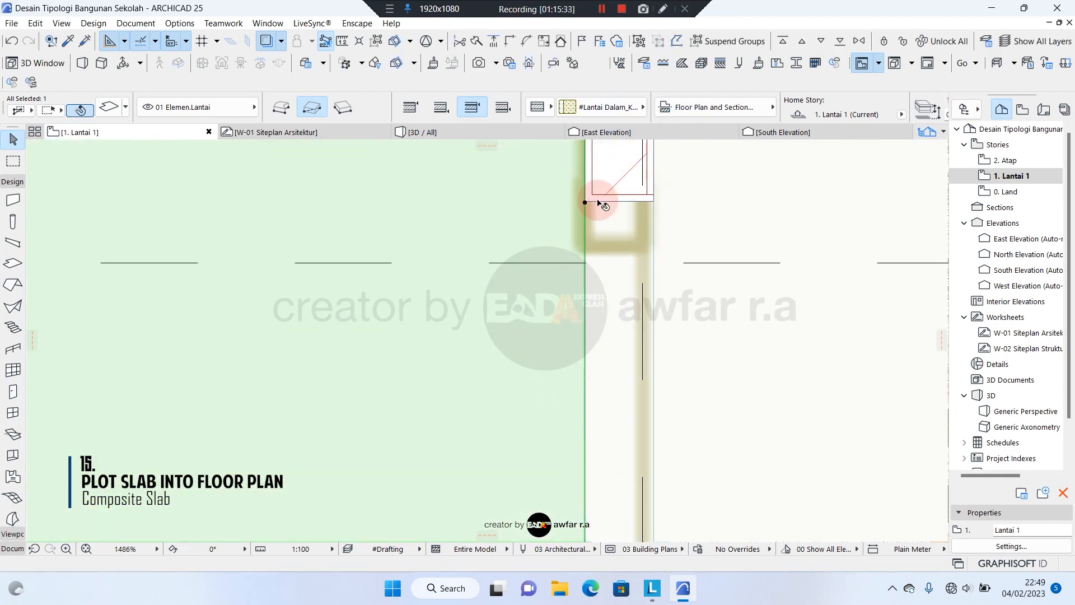
- Offset the slab edge at the entrance opening outward to the outer face of the wall
scroll(594, 199, "down", 3)
left_click(599, 313)
left_click(111, 149)
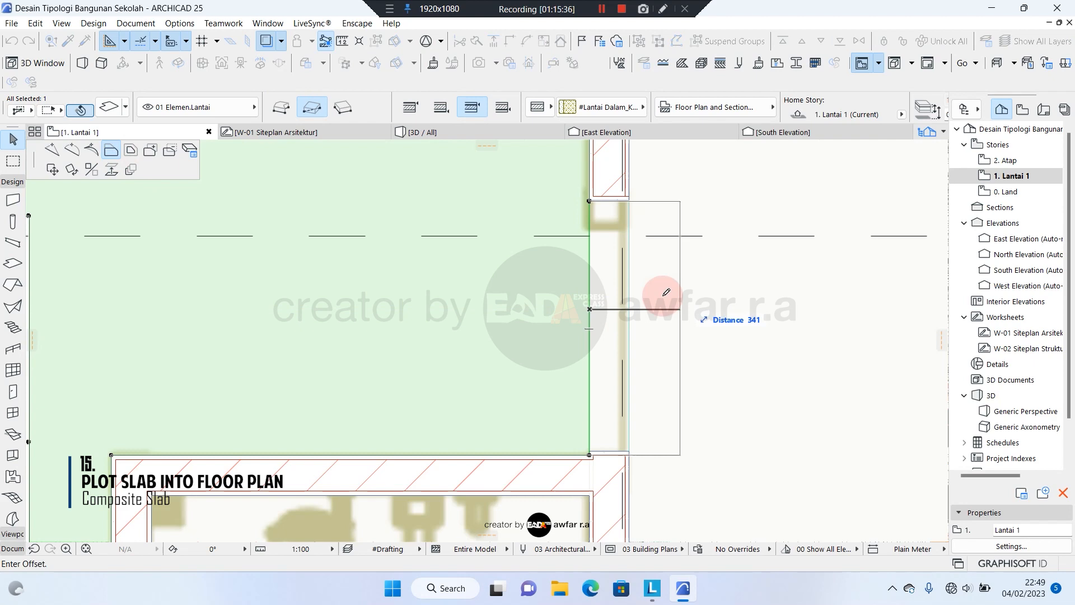
left_click(635, 308)
scroll(629, 303, "down", 5)
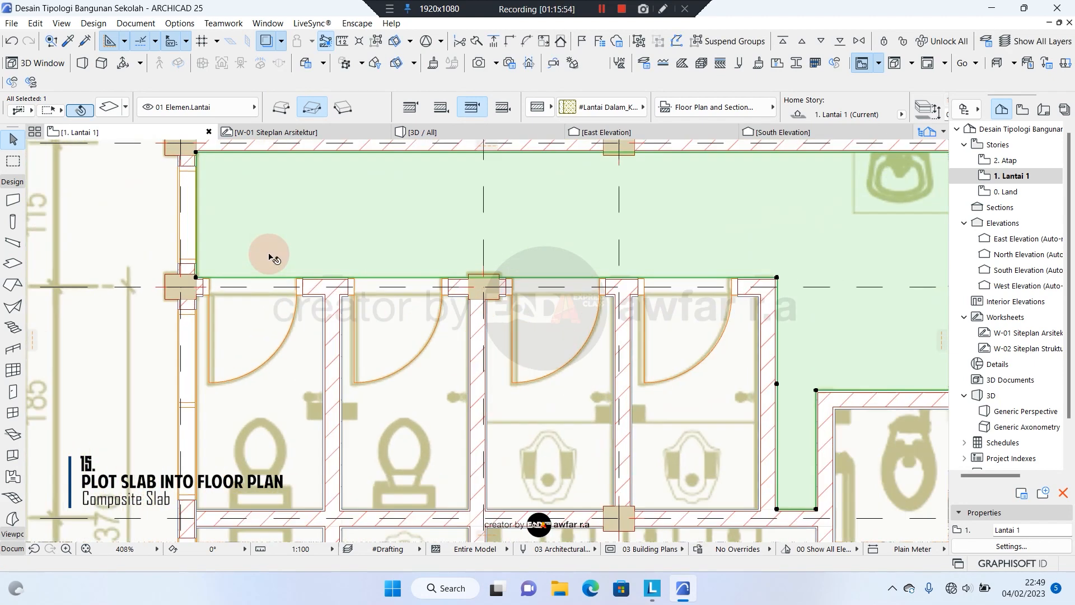
- Extend the slab into the first cubicle doorway on grid 2 by adding nodes at the wall corners on both sides
scroll(162, 283, "up", 5)
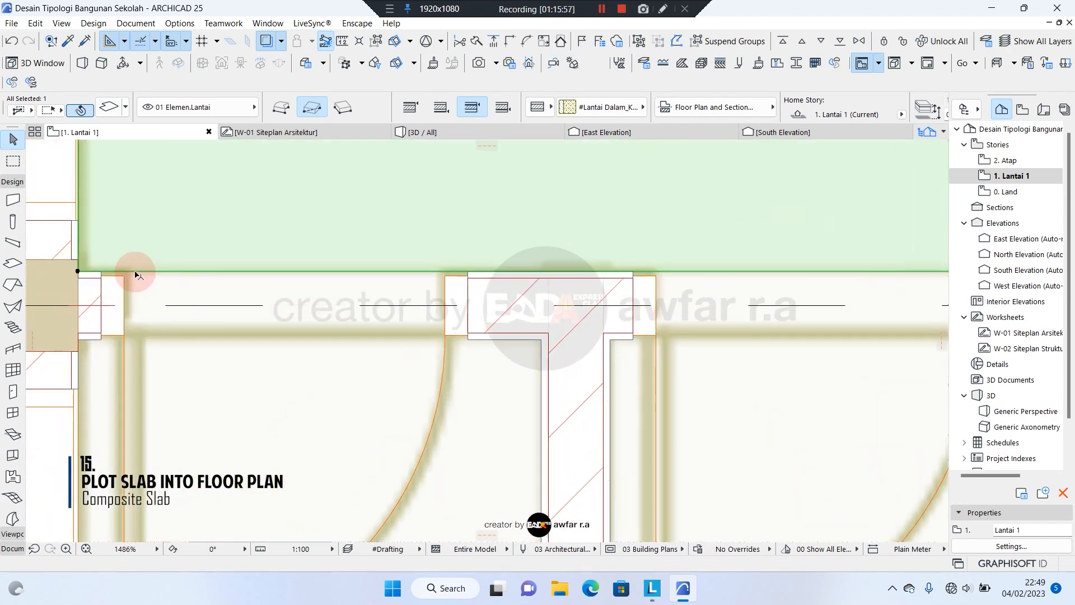
left_click(134, 271)
left_click(55, 150)
left_click(100, 271)
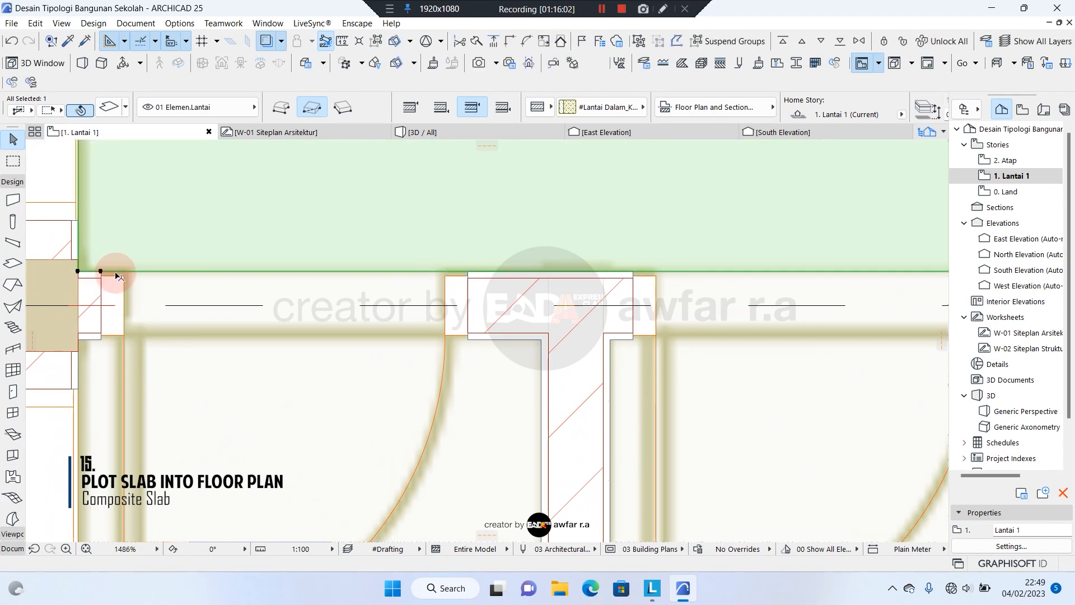
left_click(116, 271)
left_click(100, 339)
left_click(441, 329)
left_click(468, 340)
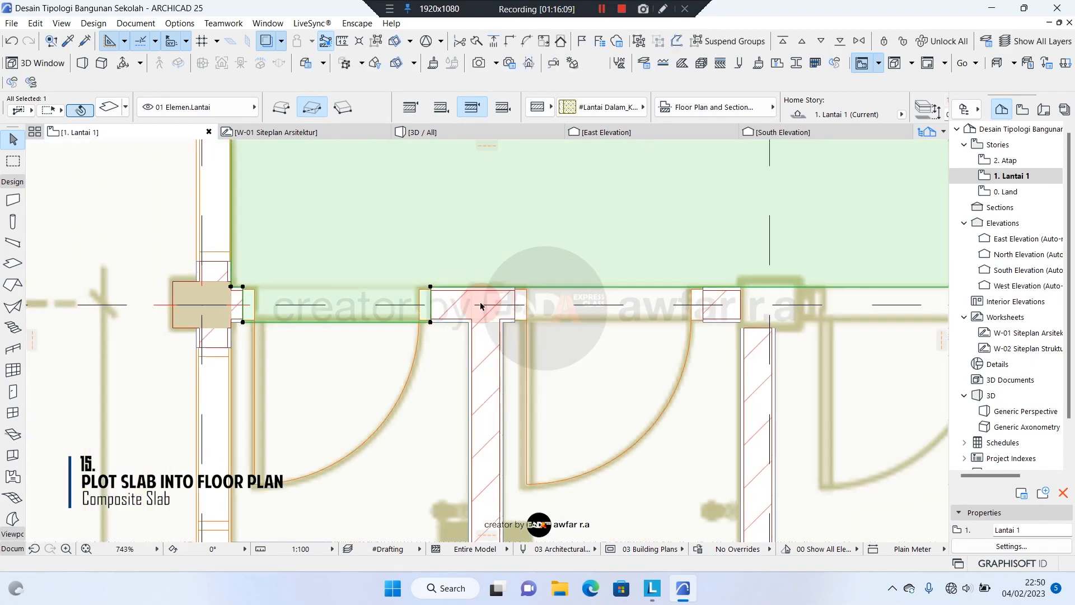
- Extend the slab through the second cubicle doorway on grid 2, following the wall ends to the inner wall face
left_click(446, 283)
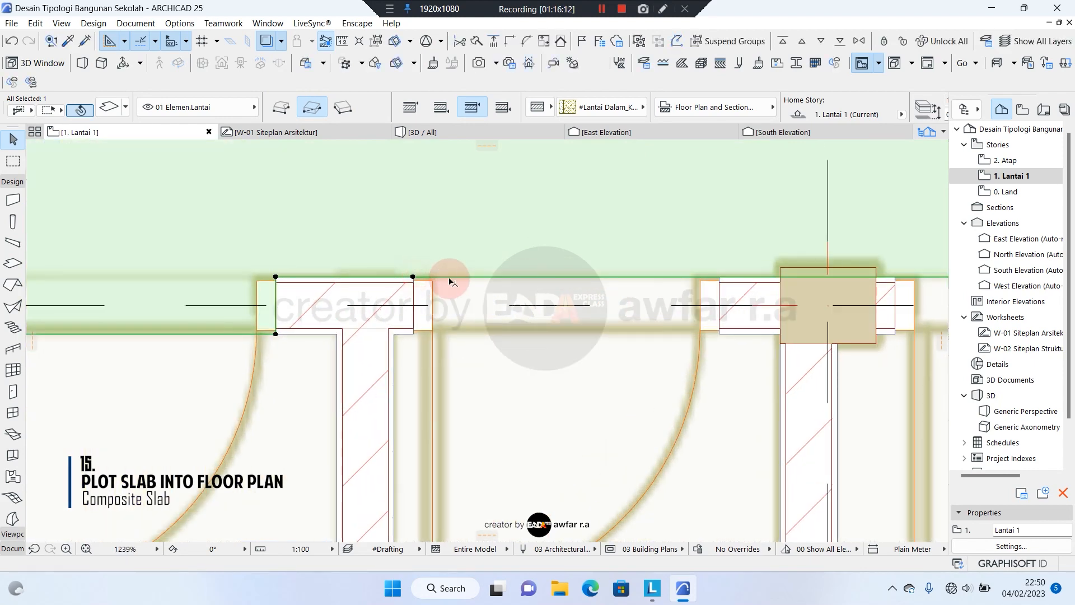
left_click(450, 278)
left_click(413, 334)
left_click(706, 322)
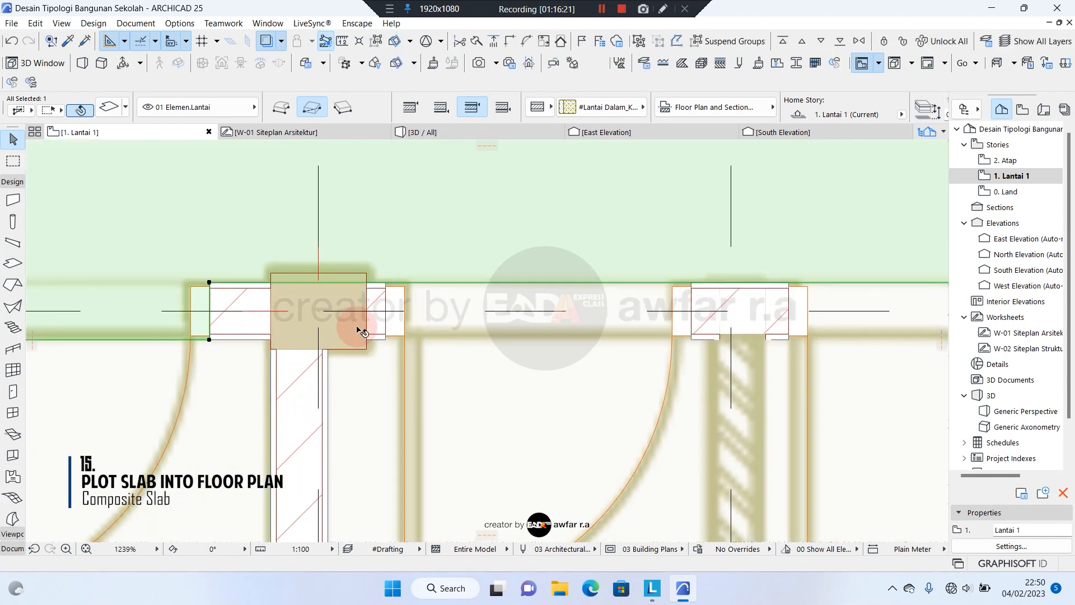
- Extend the slab through the third cubicle doorway on grid 2, with nodes at the corners of the adjoining walls
left_click(413, 282)
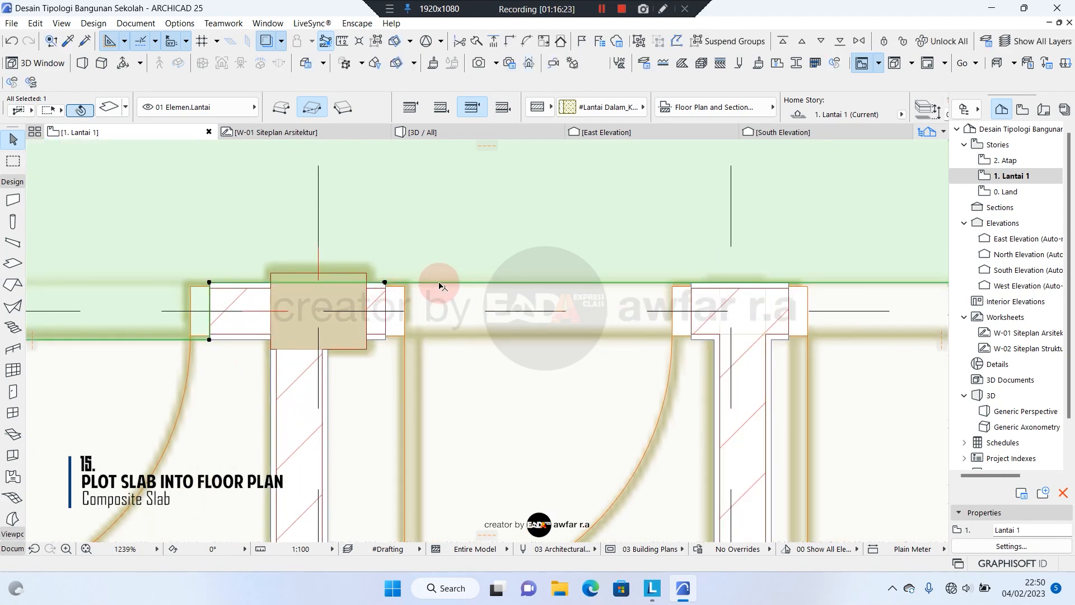
left_click(406, 336)
left_click(688, 331)
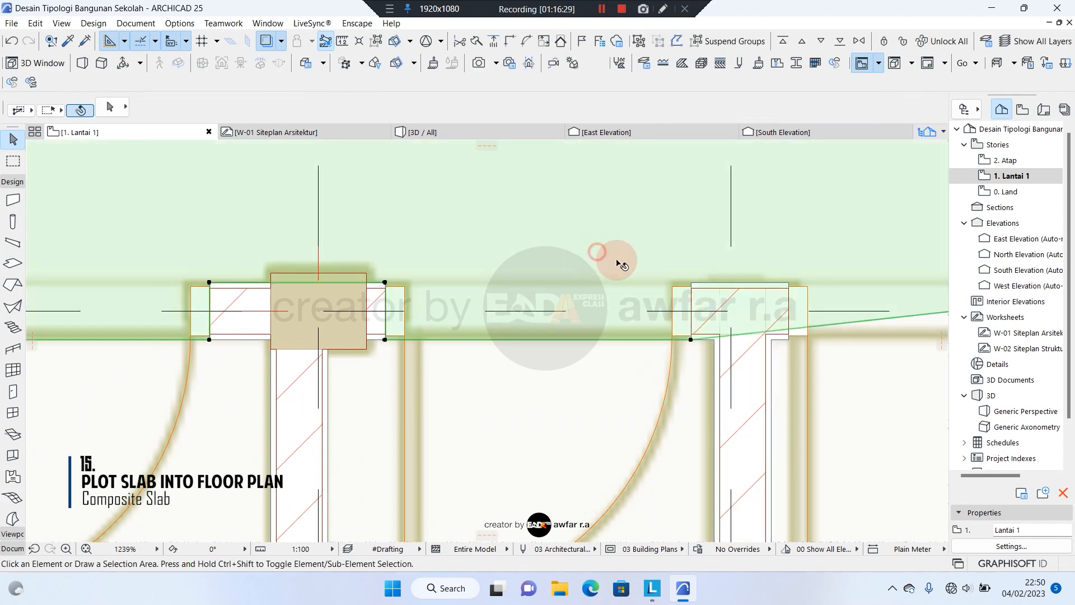
left_click(733, 334)
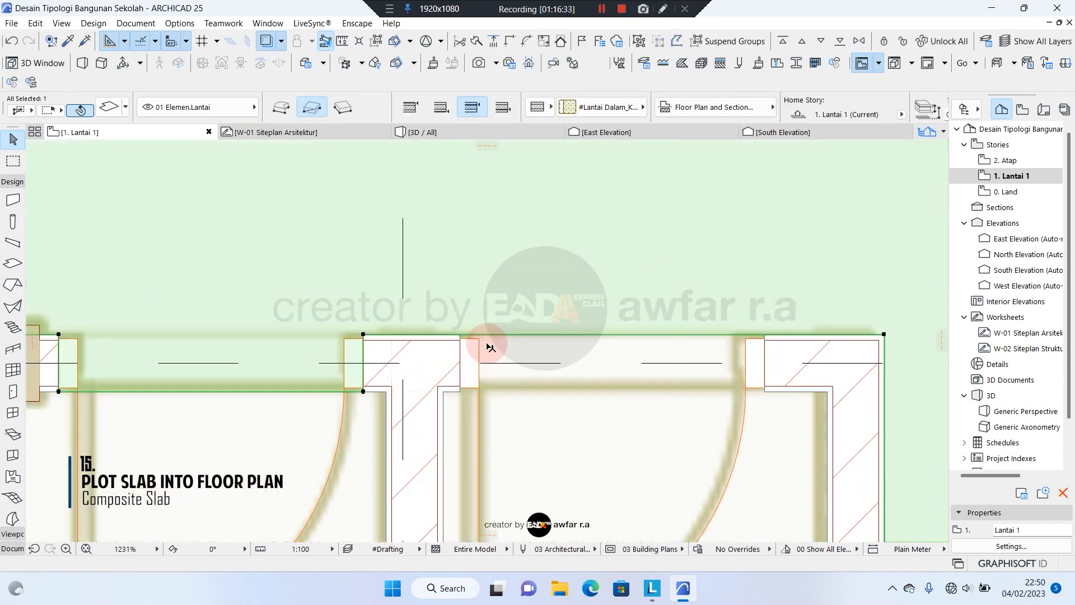
- Extend the slab through the fourth cubicle doorway on grid 2, between the wall ends on either side
left_click(477, 339)
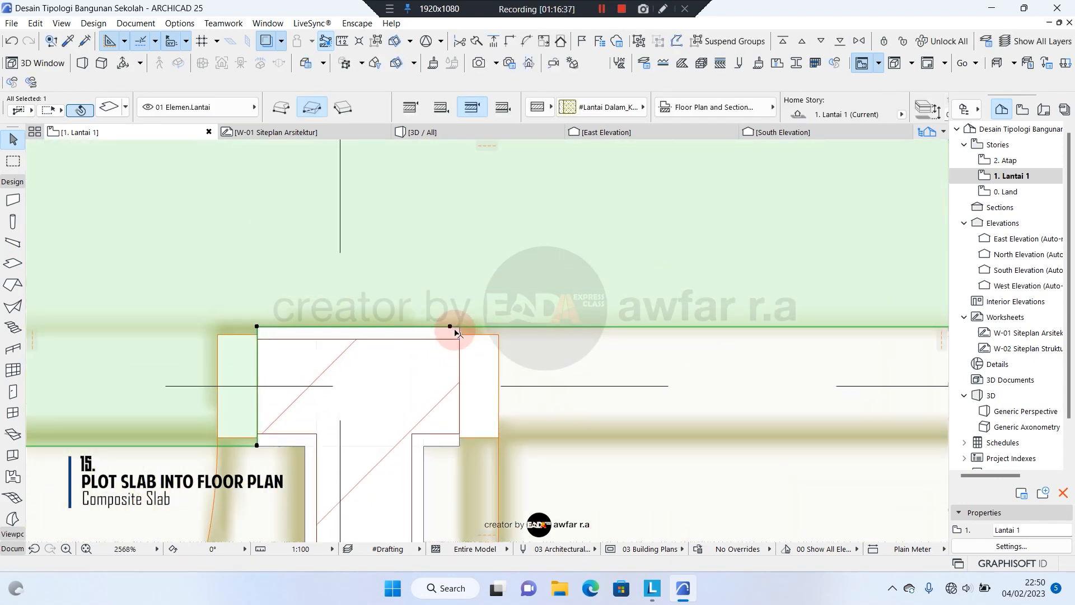
left_click(479, 356)
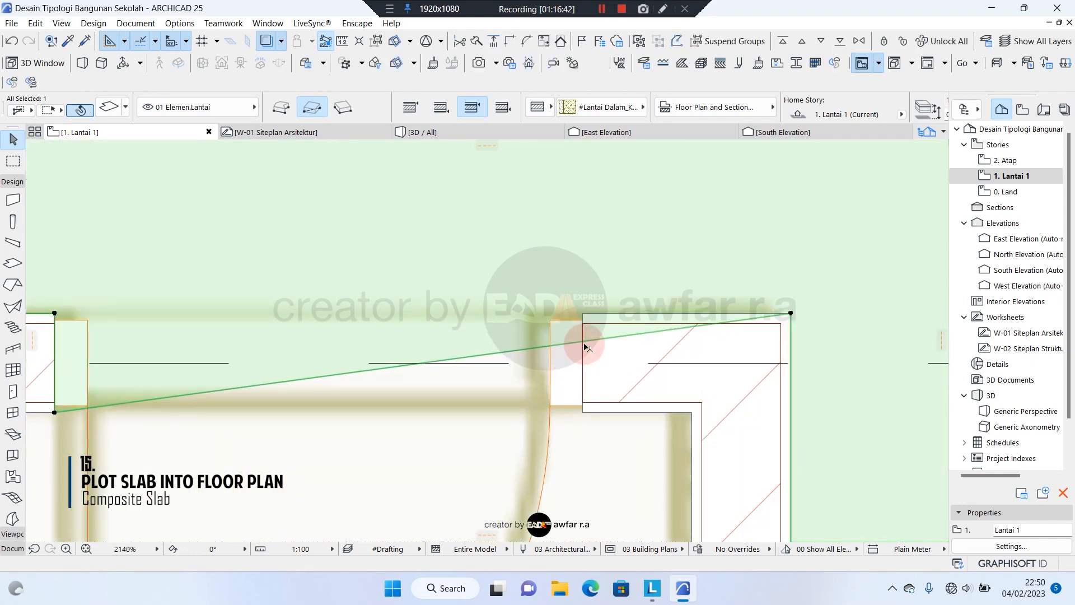
left_click(624, 393)
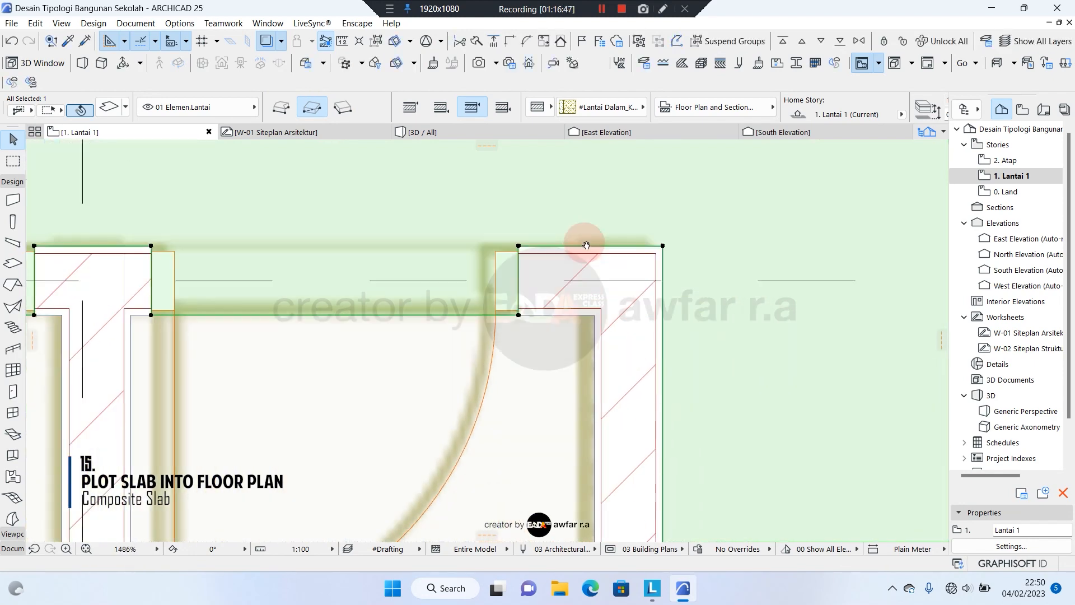
- Using the finished slab's settings, draw a rectangular slab between grids 4 and 5, from the outer-wall column corner to the washbasin partition wall
scroll(557, 365, "down", 3)
middle_click_drag(600, 368, 565, 340)
scroll(565, 339, "down", 3)
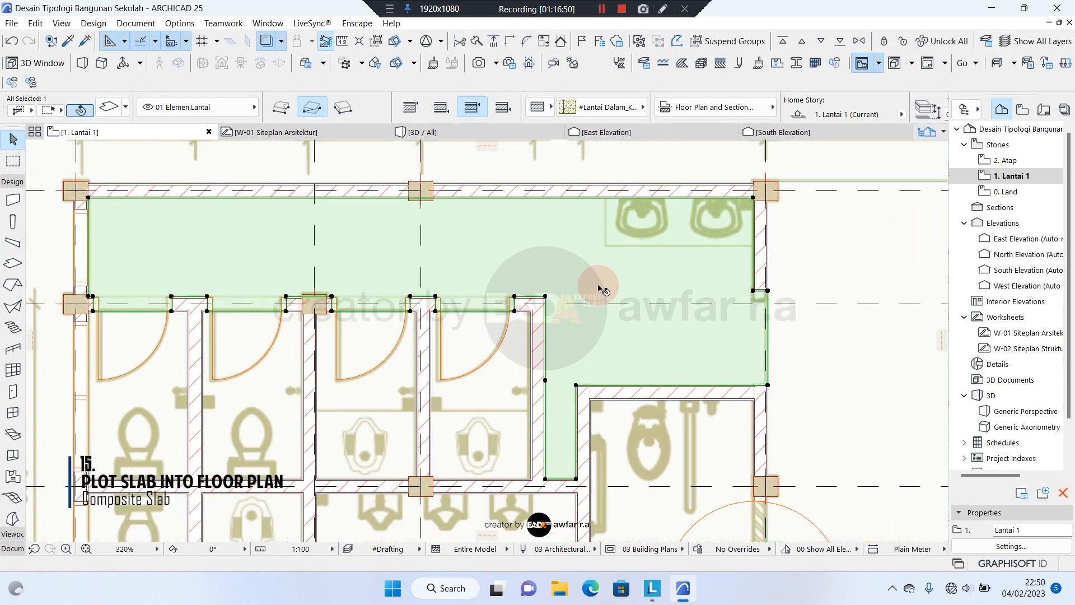
key("Escape")
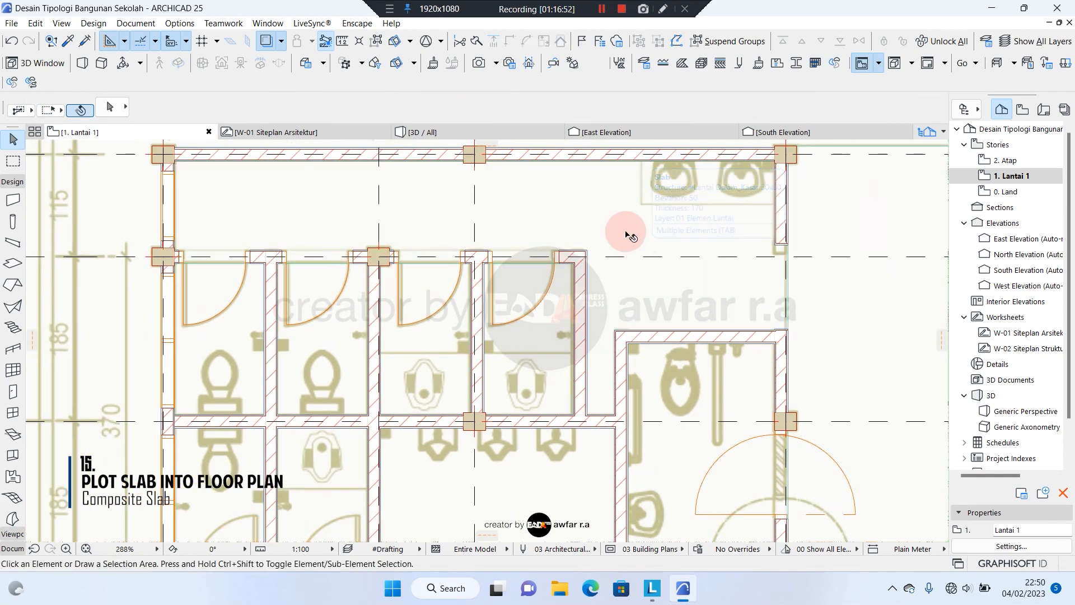
left_click(608, 206, "alt")
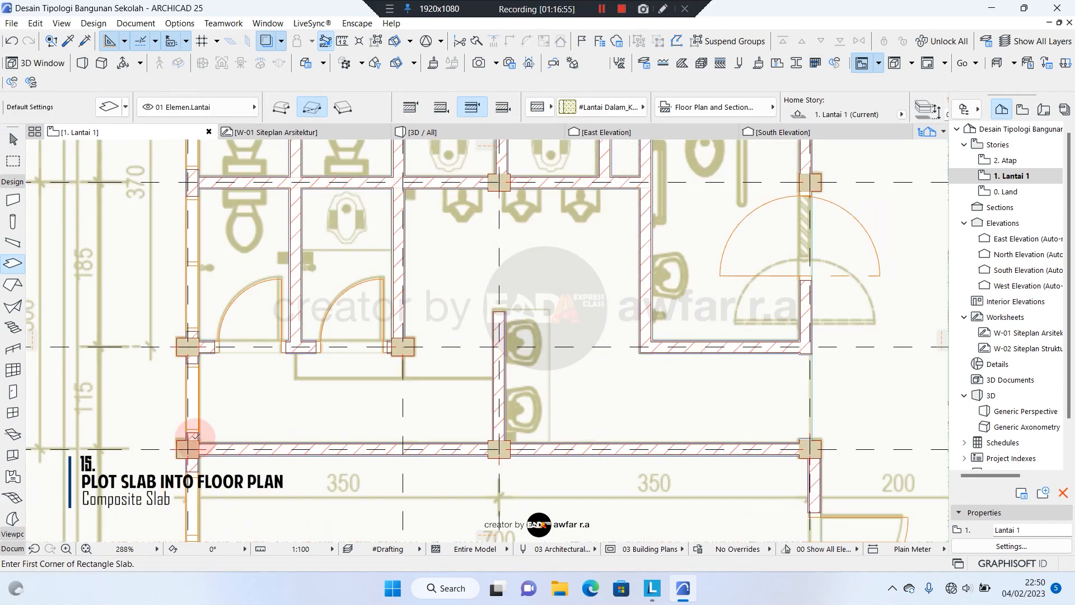
scroll(215, 439, "up", 7)
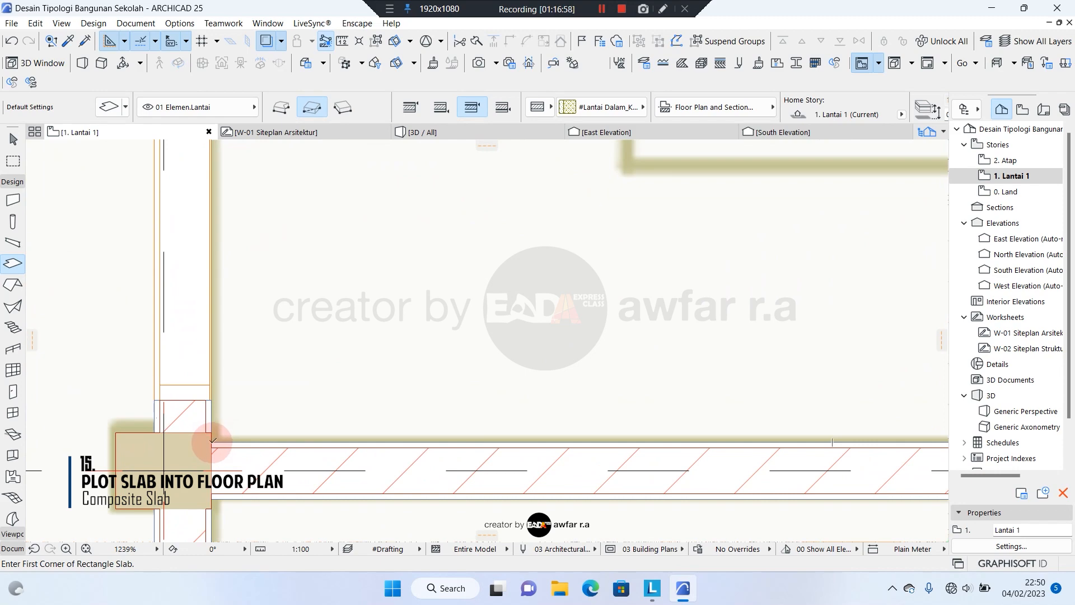
left_click(212, 441)
scroll(117, 419, "down", 3)
scroll(529, 240, "up", 2)
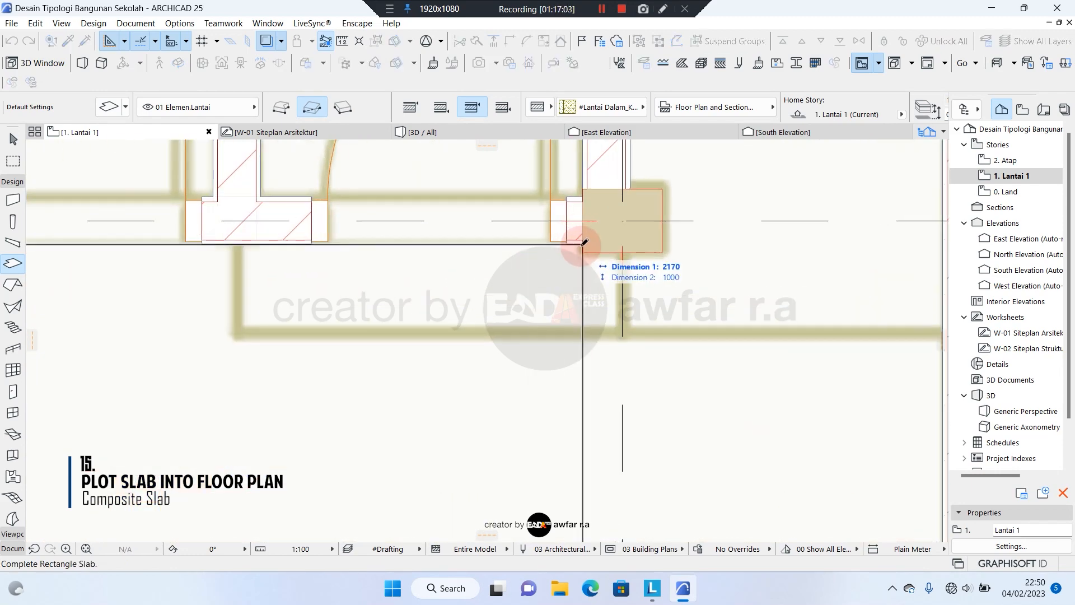
middle_click_drag(752, 246, 300, 256)
left_click(490, 254)
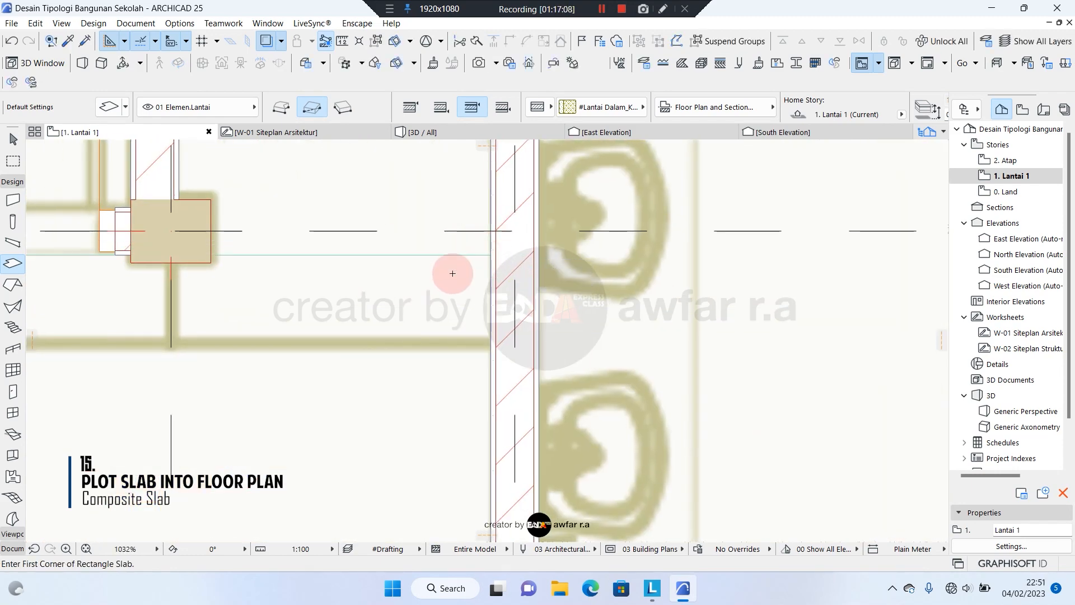
- Add a rectangular area to the new slab, from its corner at the partition up to the urinal room's wall corner on grid 3
key("Escape")
left_click(452, 273)
left_click(491, 255)
left_click(111, 149)
left_click(491, 255)
middle_click_drag(267, 233, 428, 594)
middle_click_drag(337, 144, 402, 358)
left_click(410, 255)
- Add a second rectangle of about 1650 by 1375 to the slab, covering the urinal area as far as the opposite wall
scroll(563, 365, "down", 2)
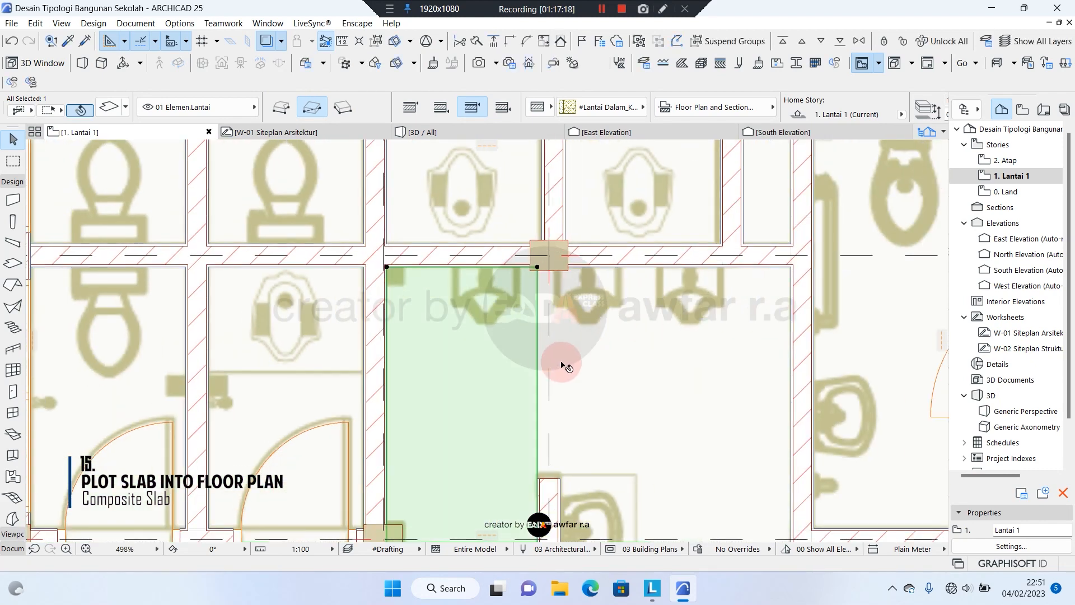
left_click(537, 267)
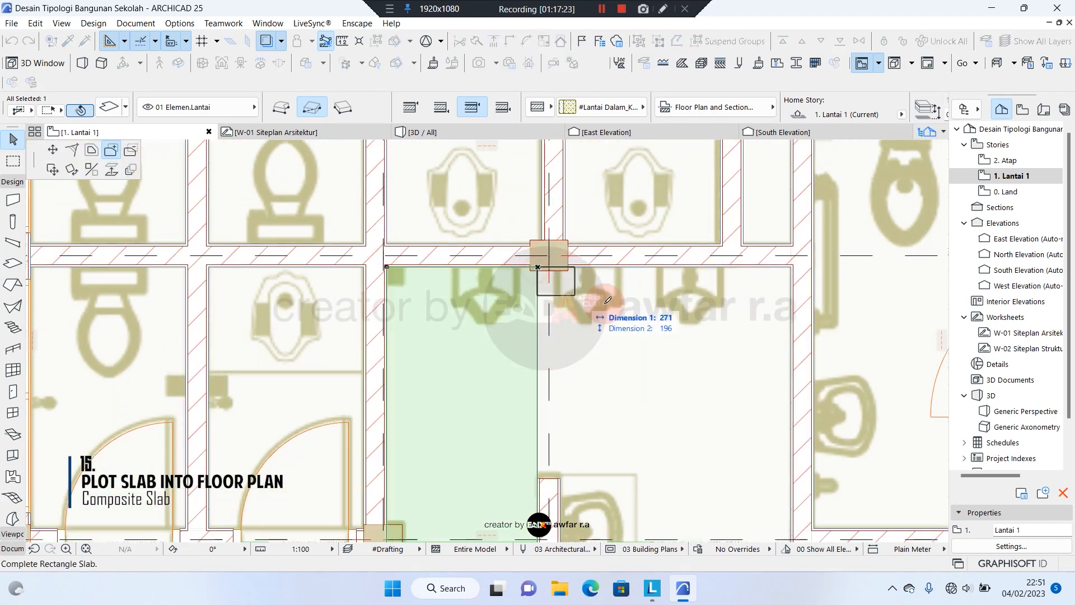
scroll(540, 476, "up", 2)
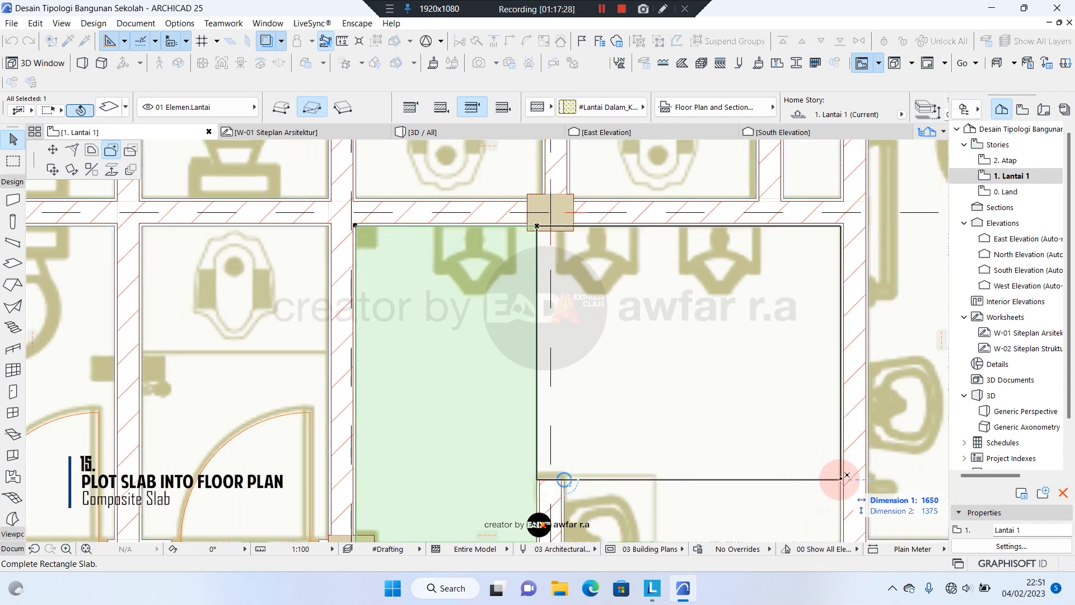
left_click(847, 475)
- Add a 1450 by 1475 rectangle down to the grid 5 column corner and offset its edge to the partition's wall face
middle_click_drag(771, 458, 788, 294)
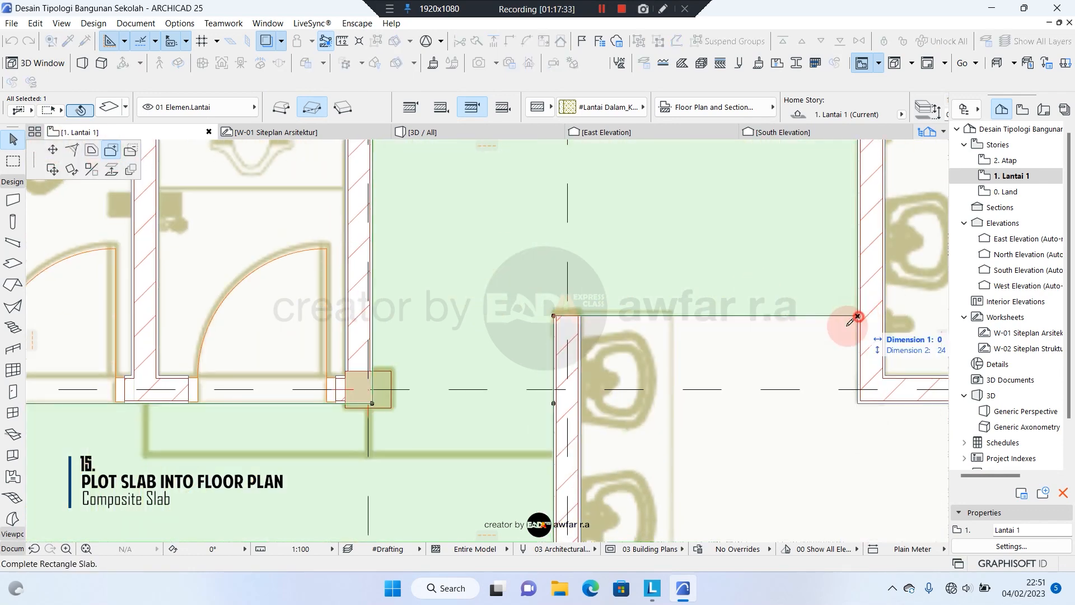
scroll(527, 386, "up", 2)
scroll(546, 394, "up", 1)
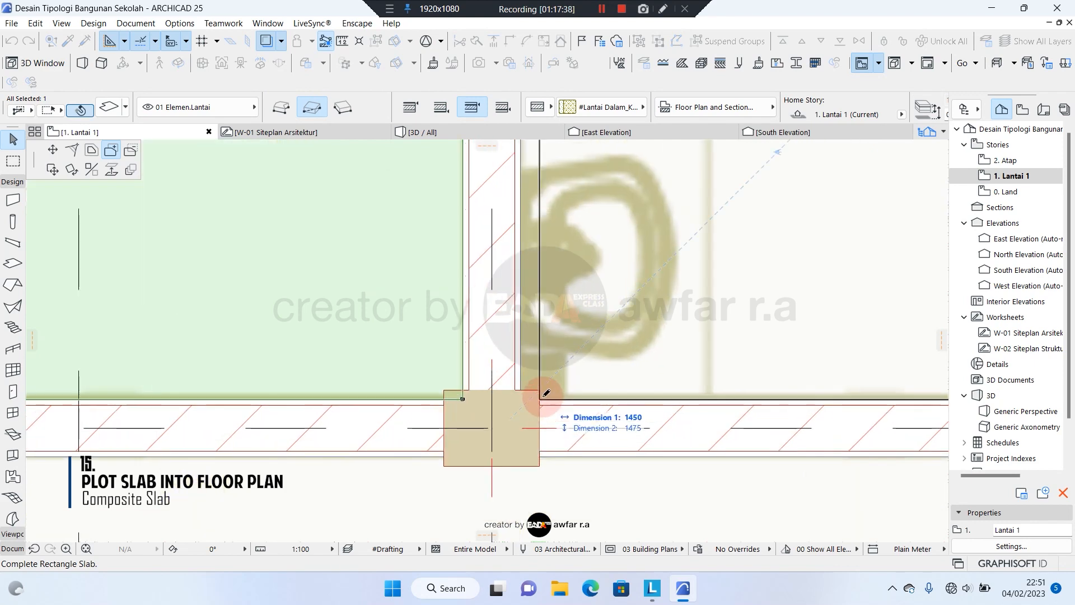
left_click(545, 393)
left_click(540, 360)
left_click(111, 150)
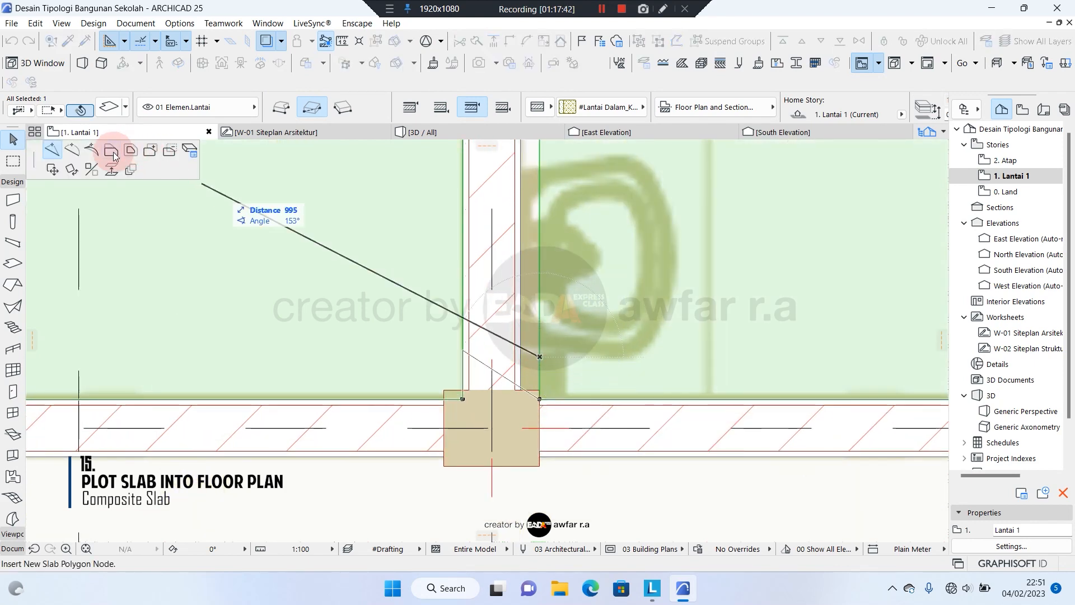
left_click(521, 354)
- Move the slab node to the wall corner on grid 4 and offset the edge below it to the outer face of the entrance opening
scroll(532, 336, "down", 3)
left_click(571, 286)
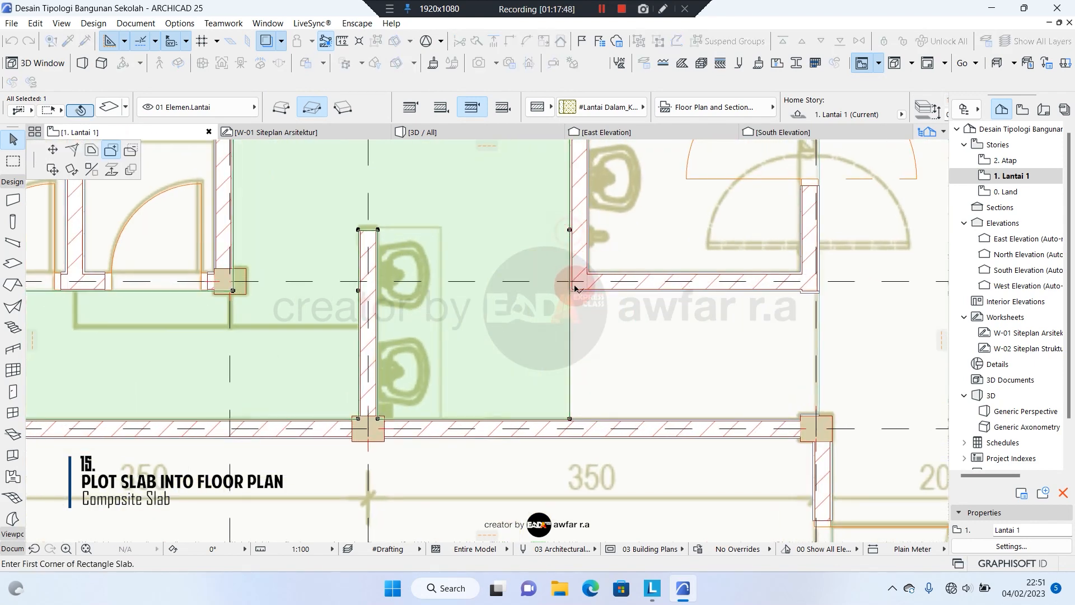
left_click(569, 230)
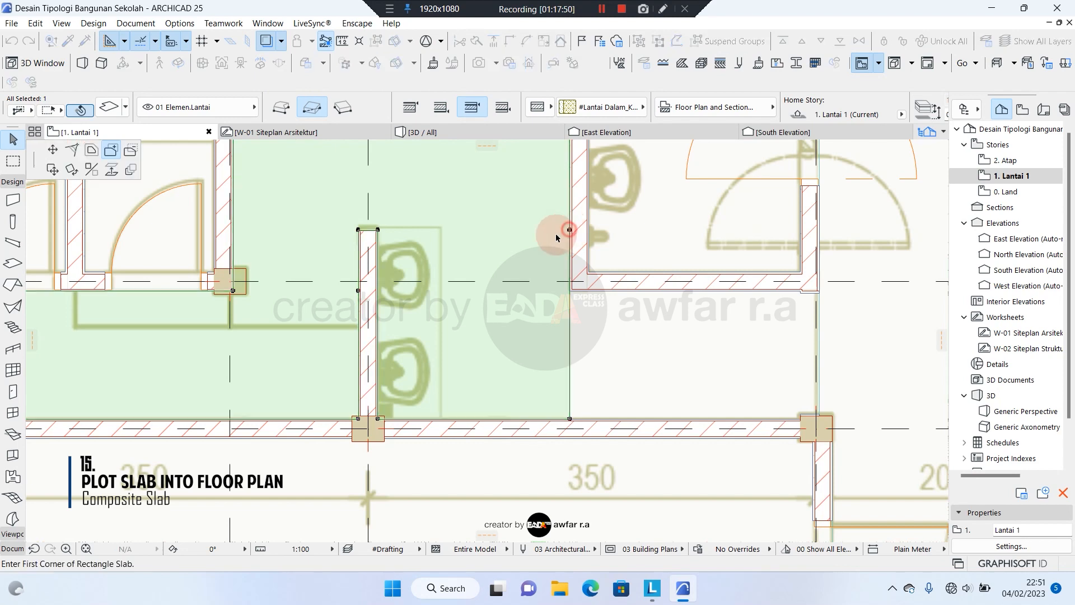
left_click(570, 290)
left_click(570, 327)
scroll(828, 302, "up", 3)
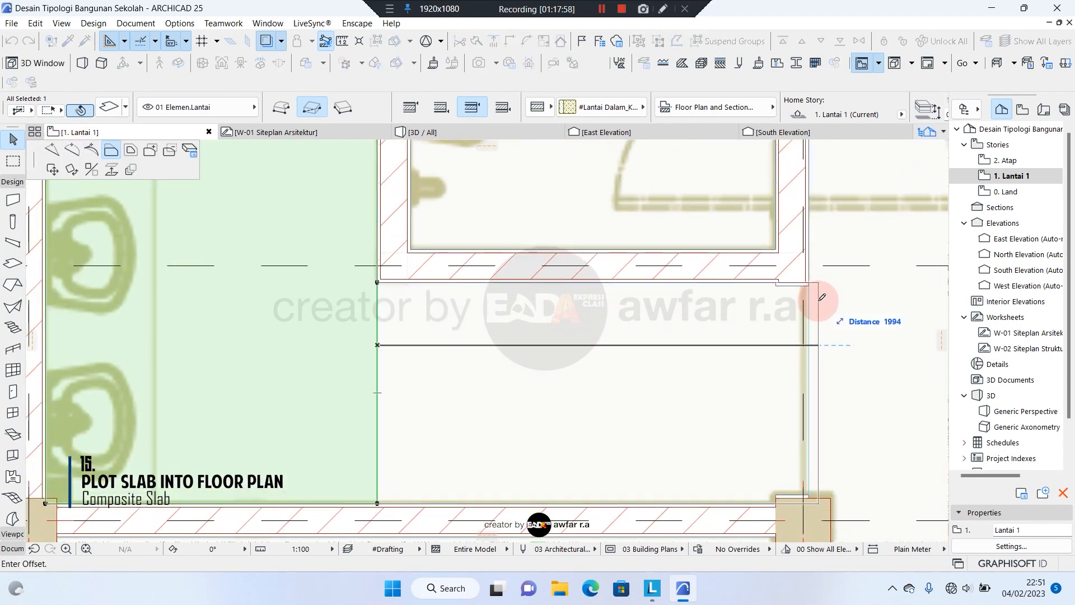
left_click(810, 345)
scroll(609, 336, "down", 4)
middle_click_drag(431, 345, 633, 384)
key("Escape")
- Merge the slab's redundant node beside the grid 3 column into the urinal room's wall corner
left_click(575, 207)
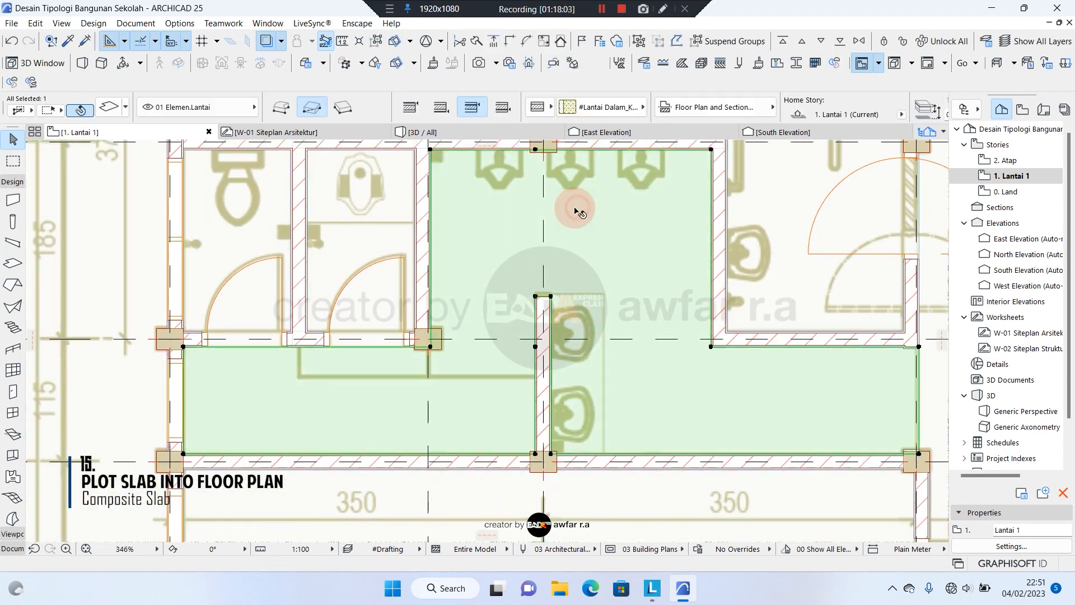
middle_click_drag(522, 157, 490, 339)
scroll(489, 338, "up", 6)
left_click(574, 297)
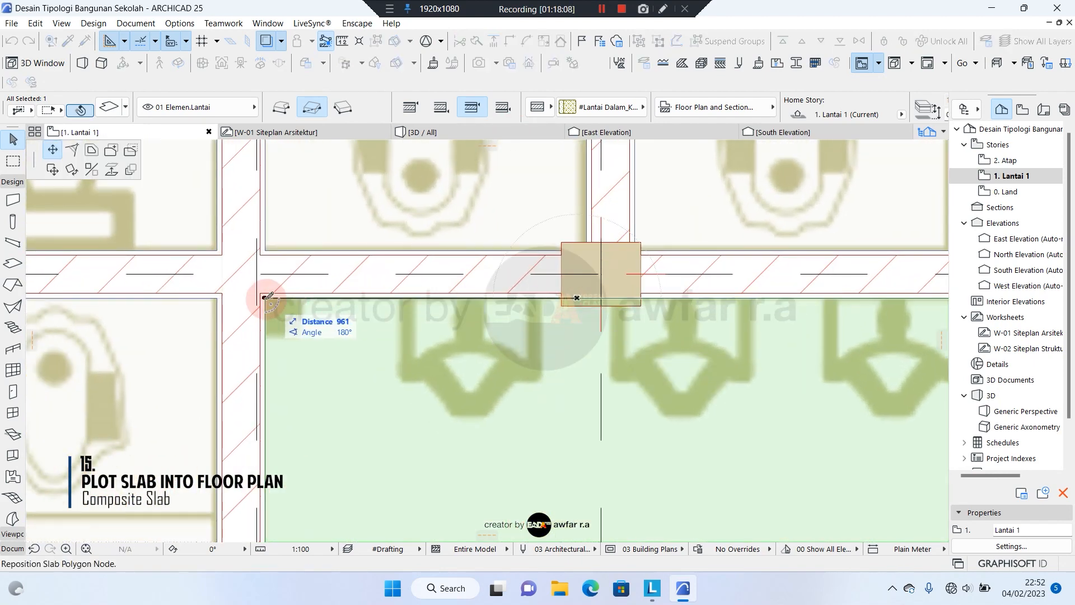
left_click(264, 297)
- Extend the slab into the cubicle doorway nearest the column on grid 4, adding nodes at the wall ends on both sides
scroll(420, 427, "down", 3)
scroll(487, 371, "up", 3)
left_click(427, 357)
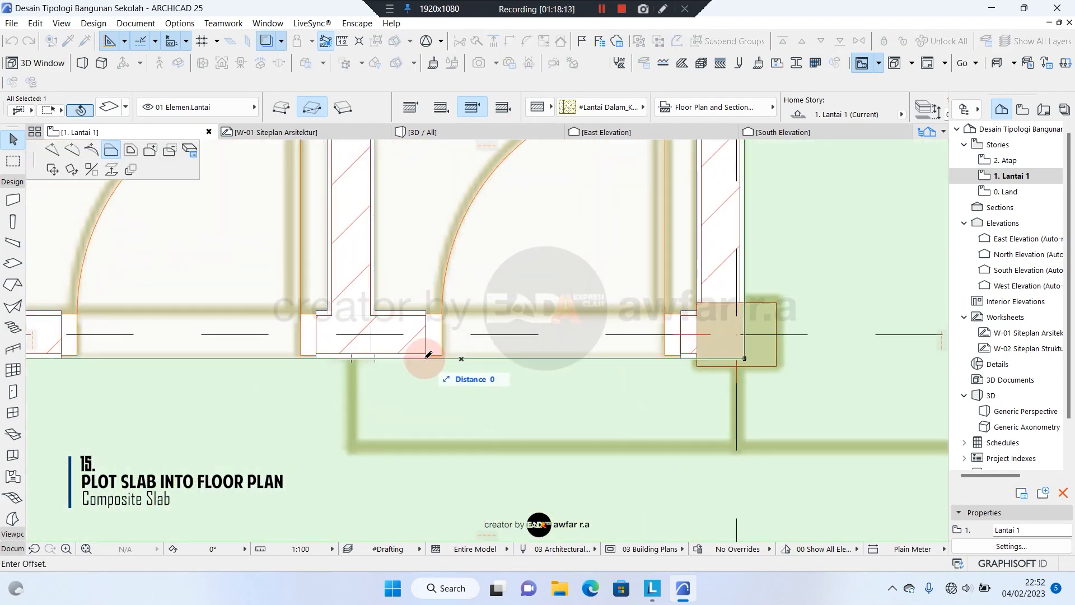
left_click(66, 150)
left_click(52, 150)
left_click(426, 358)
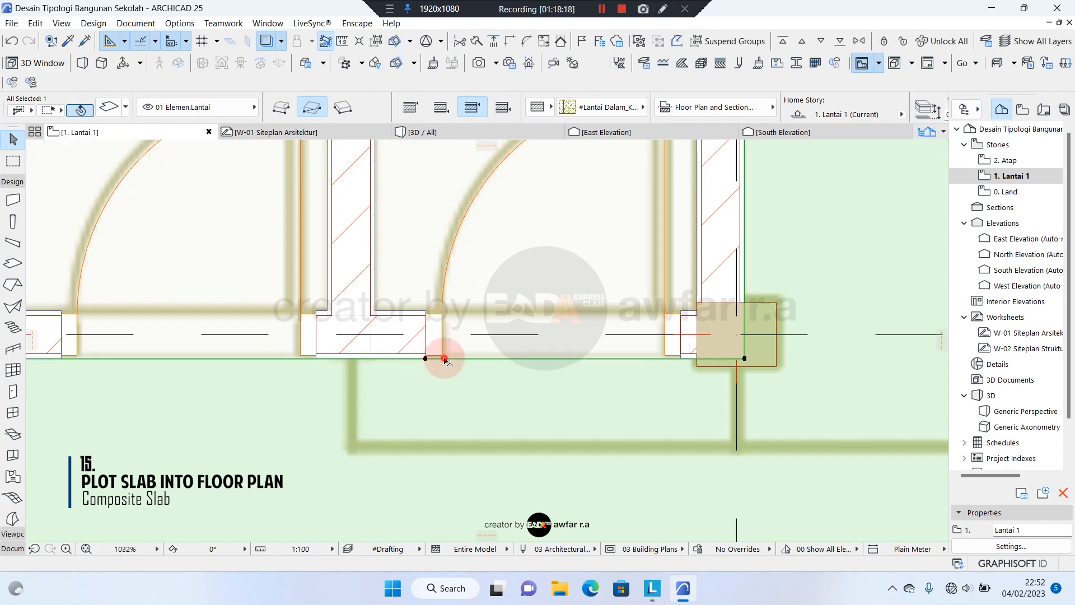
left_click(445, 358)
left_click(425, 310)
left_click(494, 321)
left_click(681, 311)
left_click(698, 322)
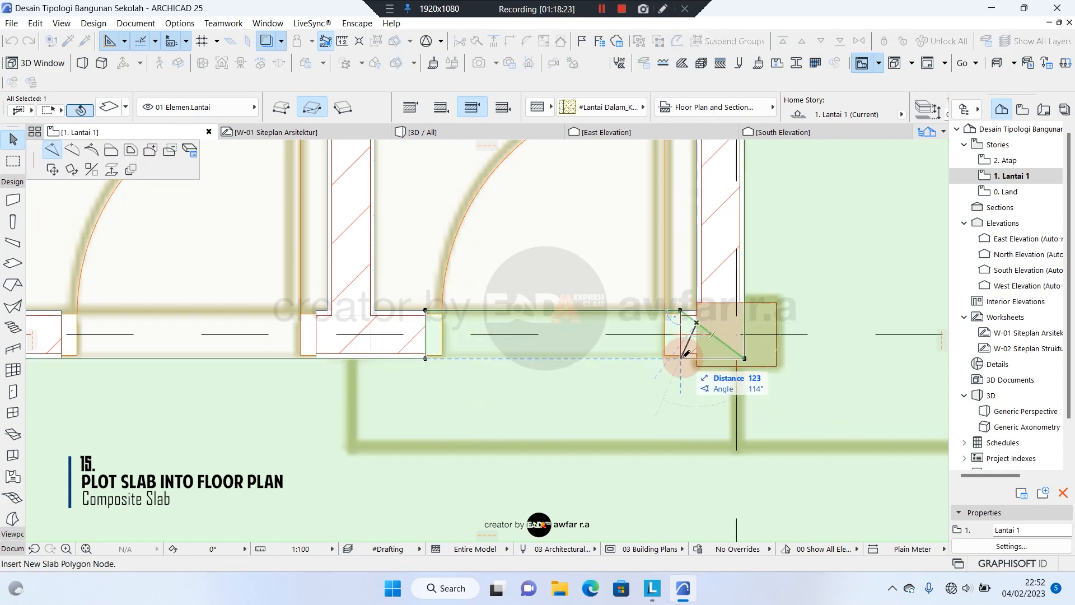
left_click(681, 358)
- Extend the slab into the other cubicle doorway on grid 4, following the wall ends to the inner wall face
scroll(781, 293, "down", 3)
scroll(425, 330, "up", 5)
left_click(656, 330)
left_click(642, 330)
left_click(636, 330)
left_click(642, 261)
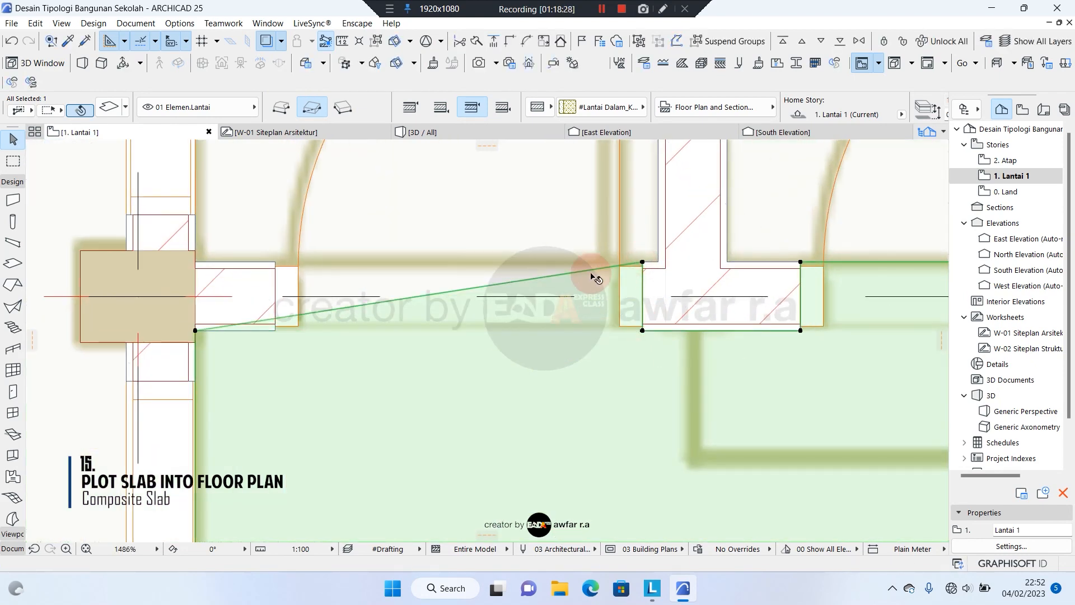
left_click(588, 270)
left_click(284, 262)
scroll(588, 385, "down", 5)
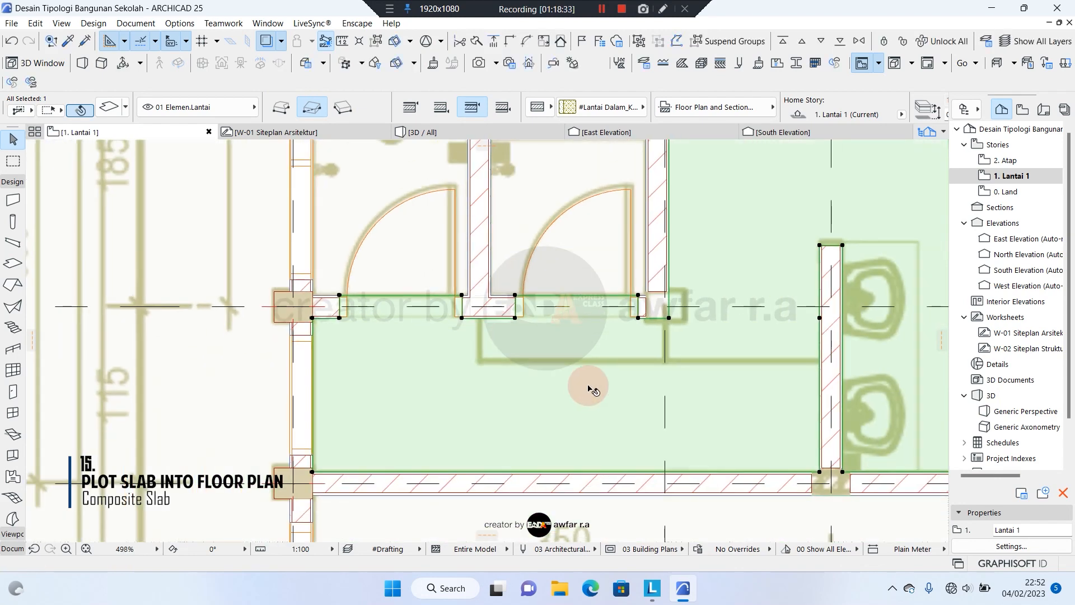
key("Escape")
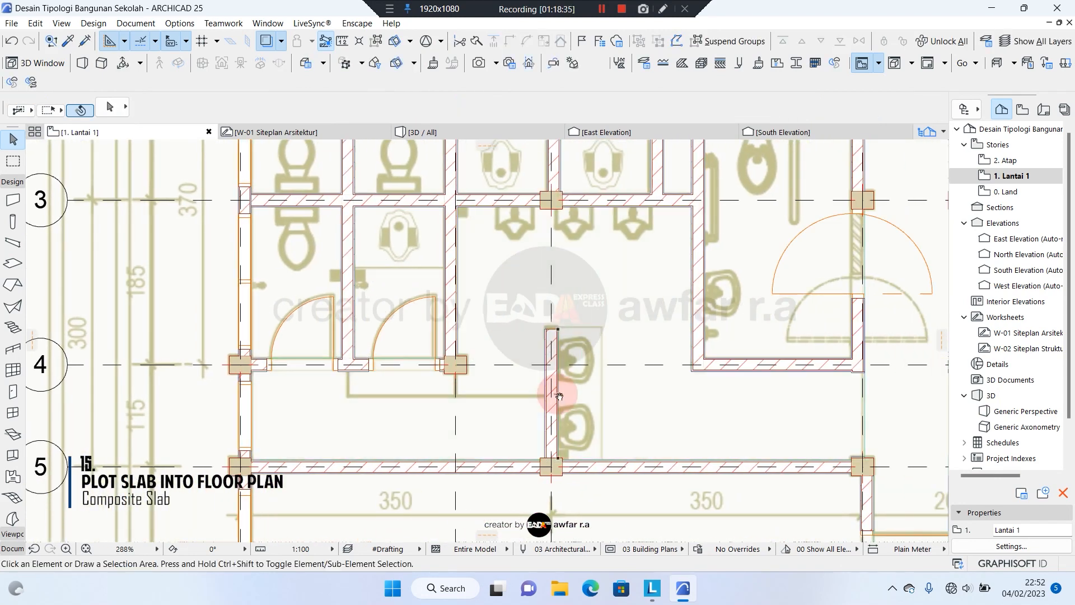
- Pick up the floor slab's settings for new slabs and set the reference plane location to Top
middle_click_drag(466, 215, 527, 355)
middle_click_drag(451, 338, 468, 337)
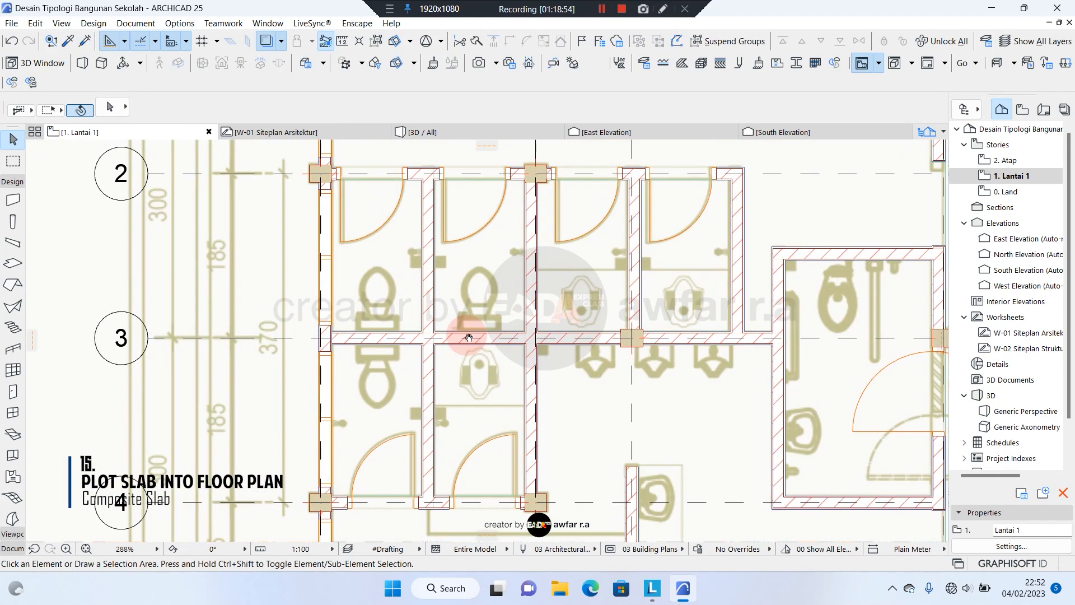
middle_click_drag(406, 328, 429, 335)
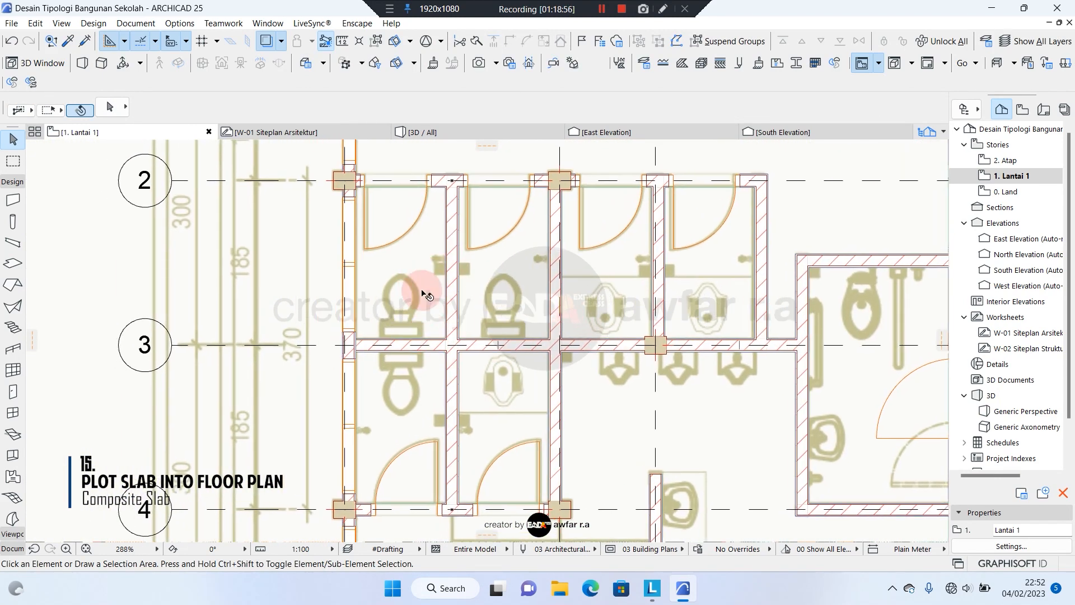
middle_click_drag(505, 318, 492, 299)
left_click(592, 370, "alt")
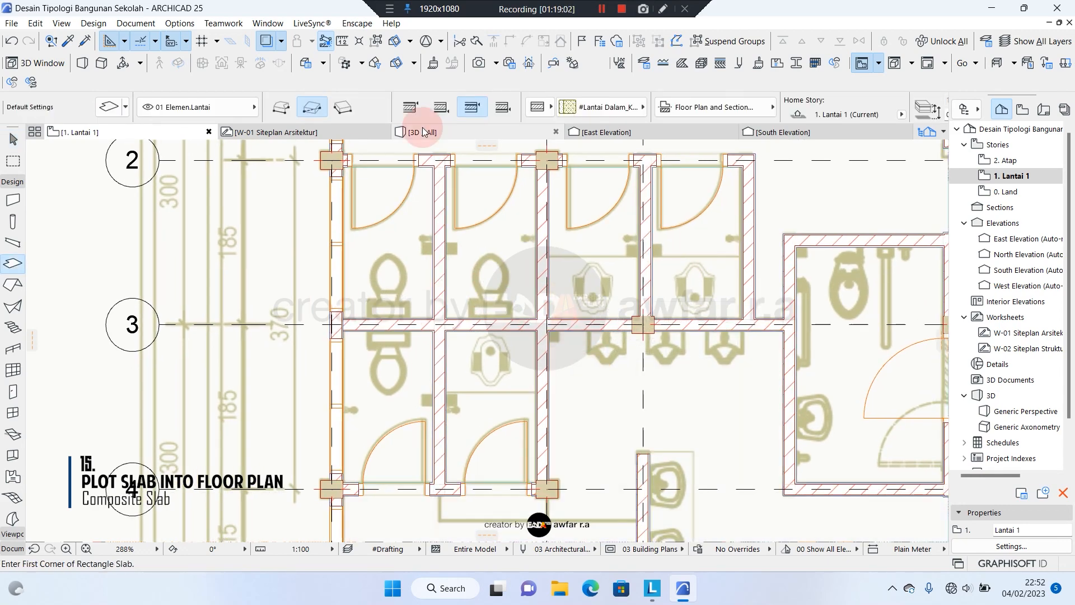
left_click(410, 108)
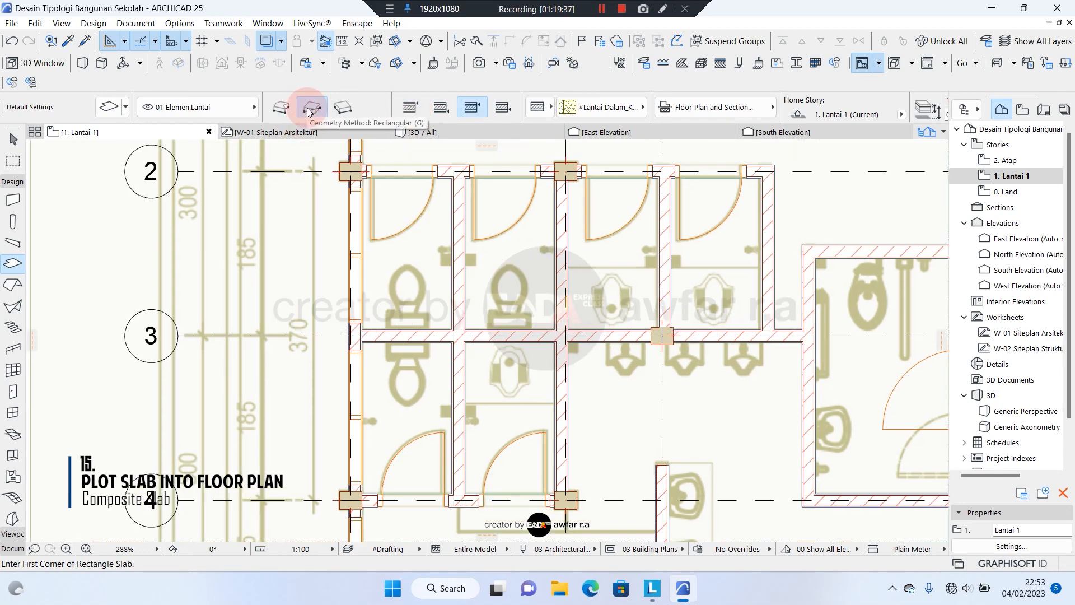
- Draw a rectangular slab in the first cubicle between grids 2 and 3, between opposite inner wall corners
scroll(457, 339, "up", 5)
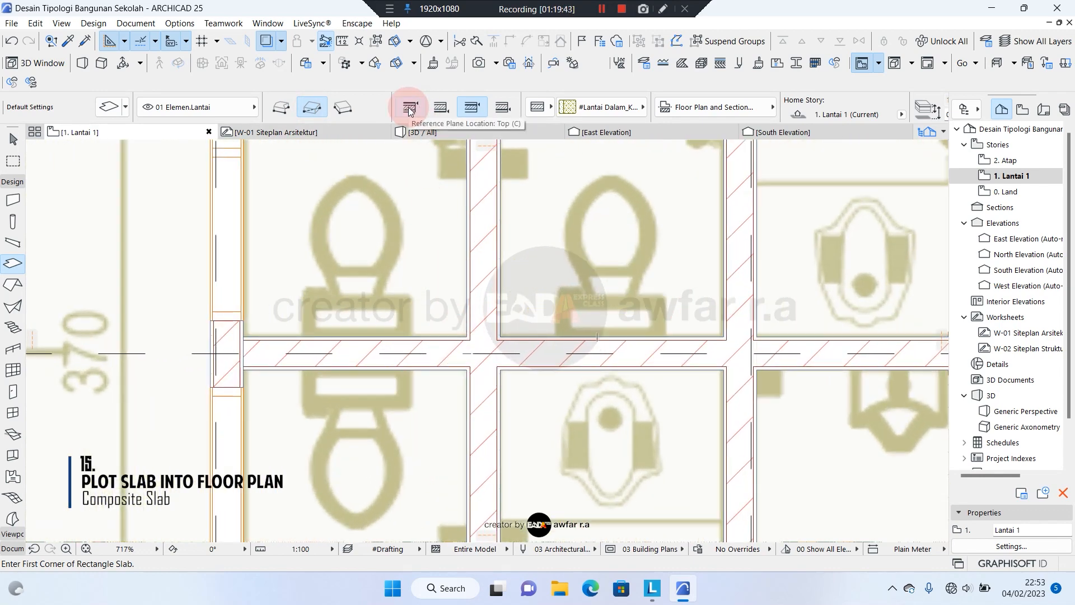
left_click(469, 339)
scroll(325, 164, "down", 3)
scroll(379, 227, "up", 5)
left_click(369, 227)
scroll(380, 219, "down", 4)
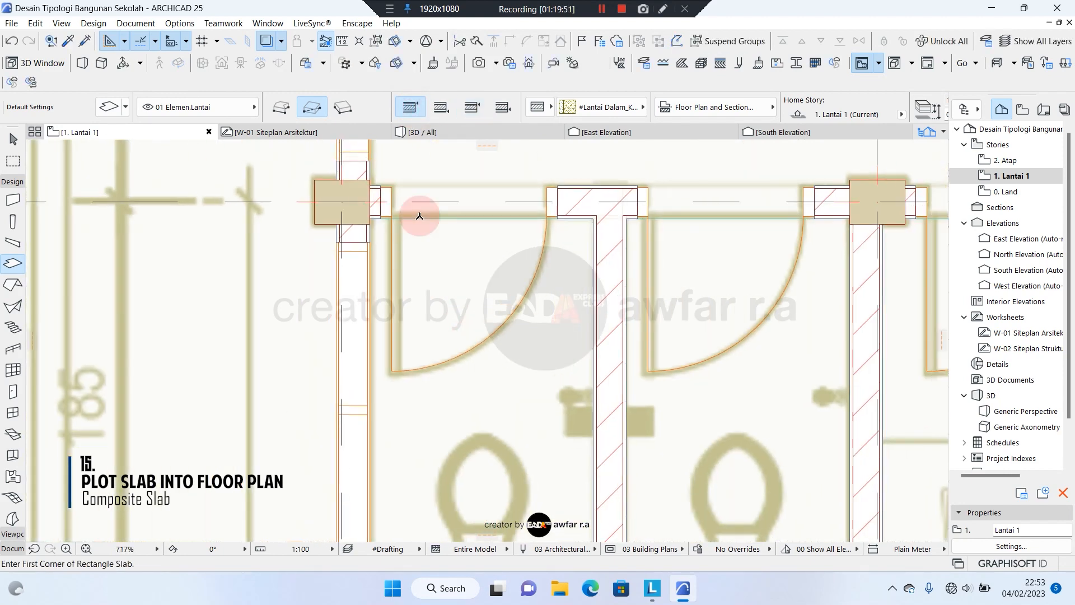
- Draw a rectangular slab in the second cubicle between grids 2 and 3, ending at the wall corner beside the column
scroll(499, 504, "up", 4)
left_click(485, 504)
scroll(414, 460, "down", 1)
scroll(414, 458, "down", 3)
scroll(588, 241, "up", 5)
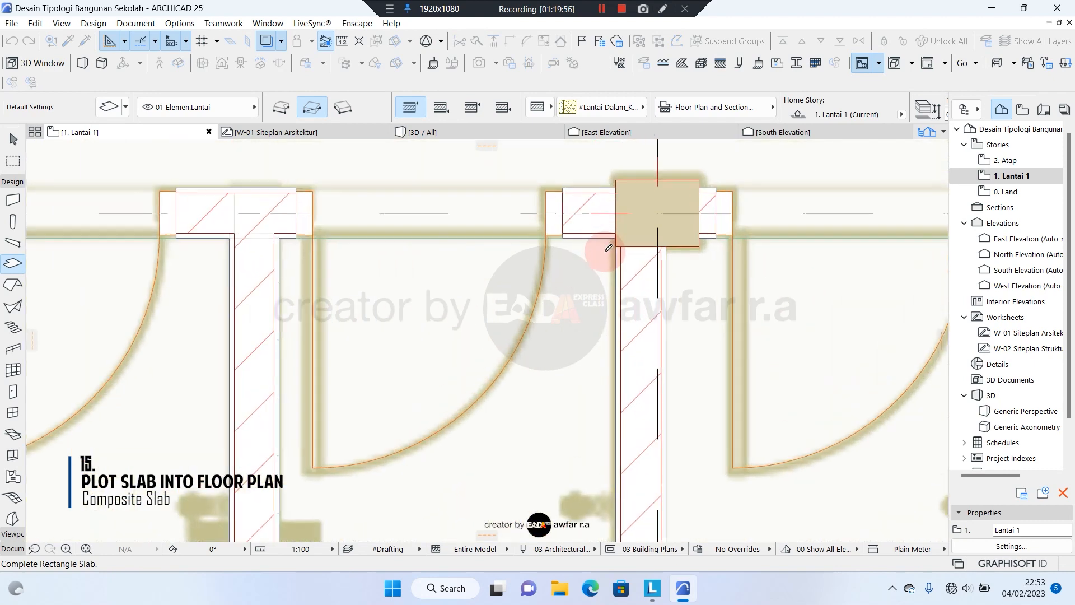
left_click(621, 228)
scroll(494, 230, "down", 2)
- Draw a rectangular slab in the third cubicle between grids 2 and 3, between opposite inner wall corners
middle_click_drag(729, 248, 470, 214)
scroll(430, 200, "down", 2)
middle_click_drag(433, 352, 485, 207)
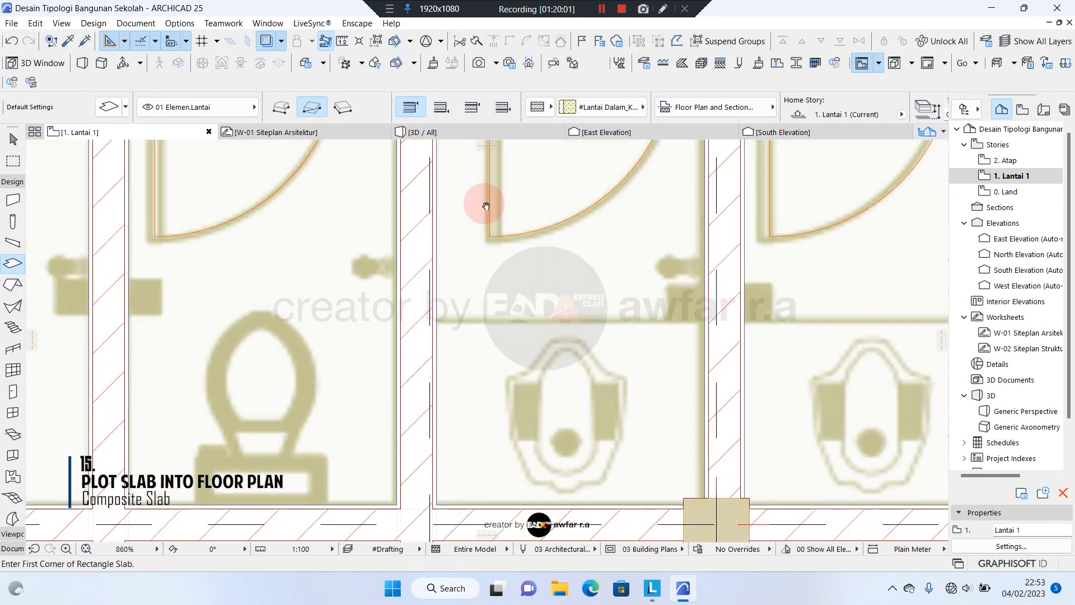
left_click(437, 499)
middle_click_drag(505, 364, 342, 571)
scroll(562, 257, "up", 2)
left_click(539, 262)
scroll(485, 257, "down", 2)
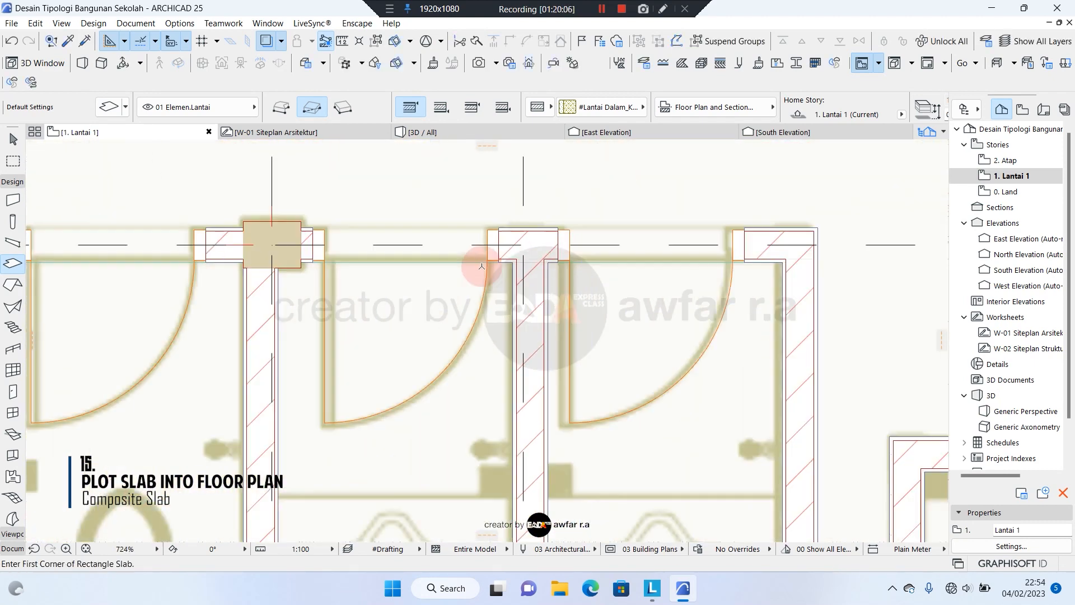
- Draw a rectangular slab in the fourth cubicle between grids 2 and 3, between opposite inner wall corners
scroll(563, 263, "up", 2)
left_click(528, 258)
scroll(528, 259, "down", 4)
scroll(613, 370, "up", 4)
left_click(636, 398)
scroll(624, 242, "down", 5)
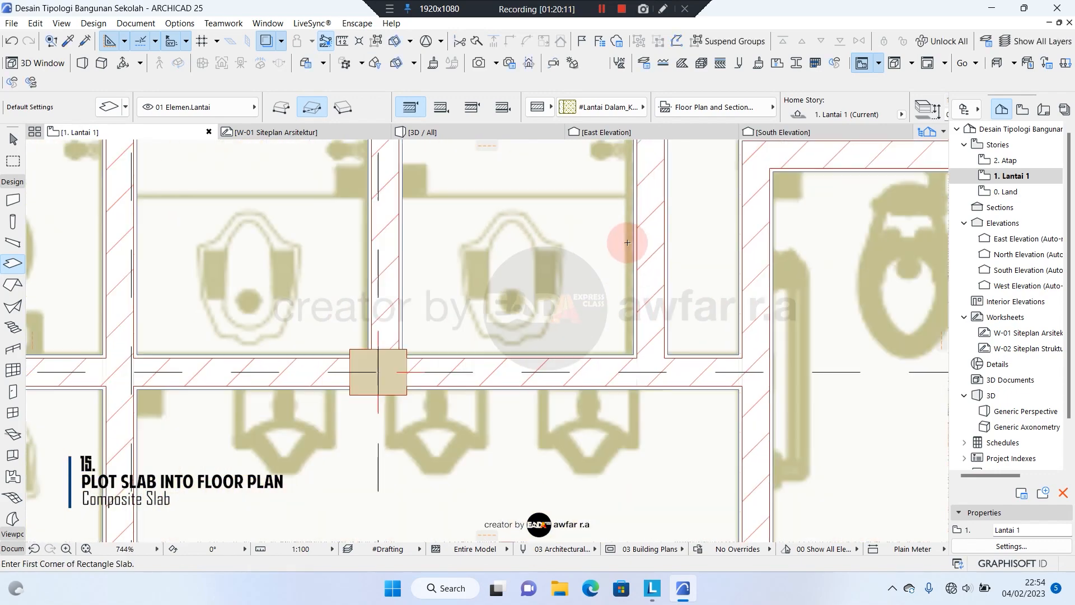
- Draw a rectangular slab in the outer-wall cubicle between grids 3 and 4, between opposite inner wall corners
middle_click_drag(269, 314, 468, 307)
scroll(447, 305, "up", 4)
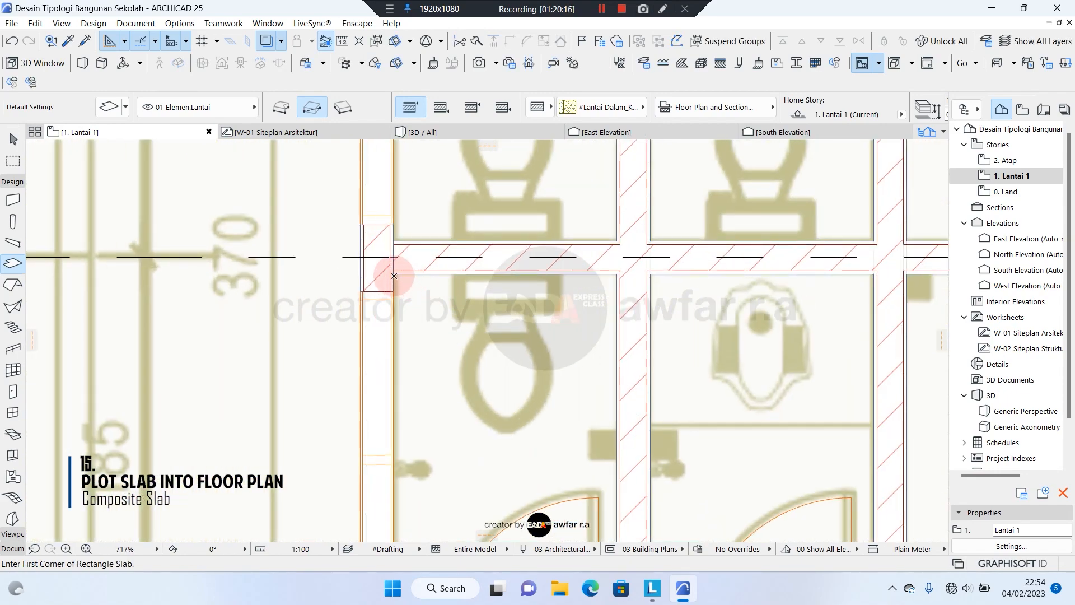
left_click(394, 276)
scroll(436, 228, "down", 3)
scroll(536, 482, "up", 9)
left_click(572, 426)
scroll(408, 428, "down", 3)
scroll(566, 430, "up", 3)
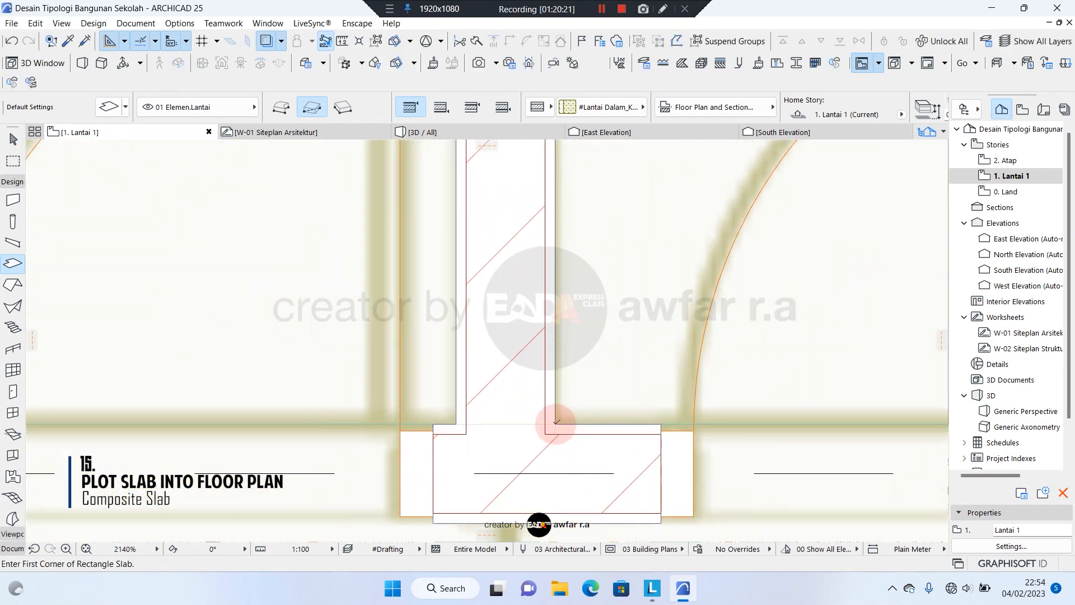
- Draw a 1010 by 1700 mm rectangular slab in the inner cubicle between grids 3 and 4, between opposite inner wall corners
scroll(556, 424, "down", 4)
scroll(609, 223, "up", 3)
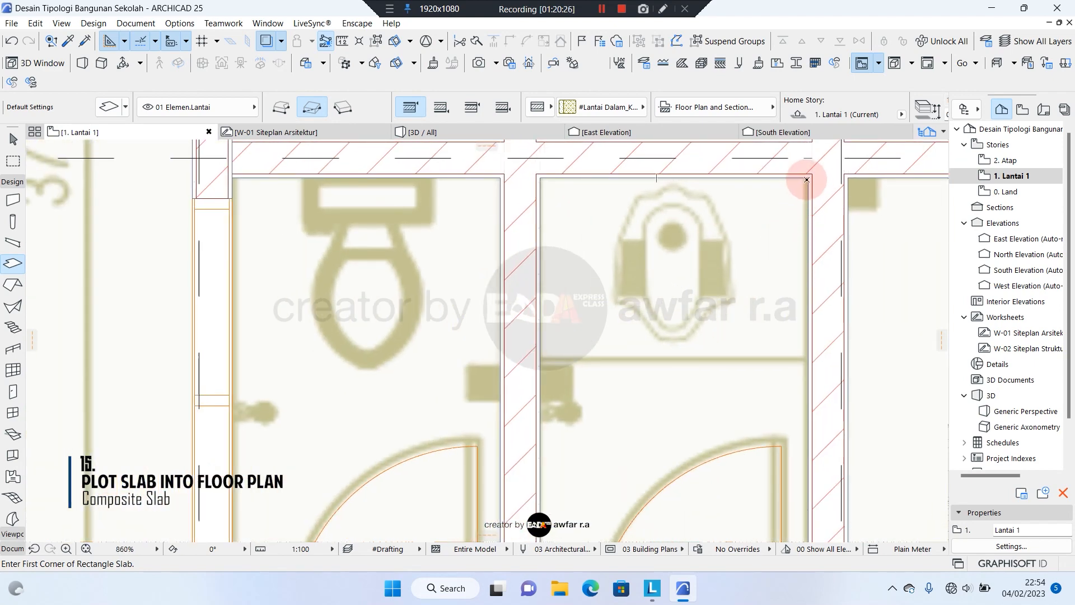
left_click(808, 178)
scroll(571, 388, "down", 3)
scroll(537, 470, "up", 5)
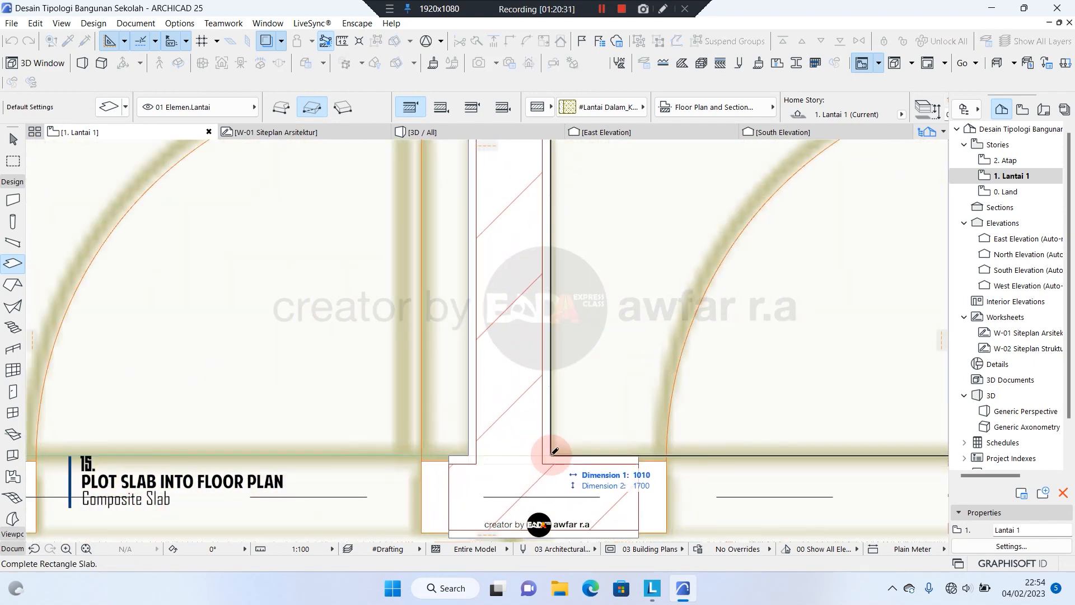
left_click(552, 451)
scroll(280, 437, "down", 5)
scroll(481, 359, "down", 2)
scroll(543, 443, "up", 5)
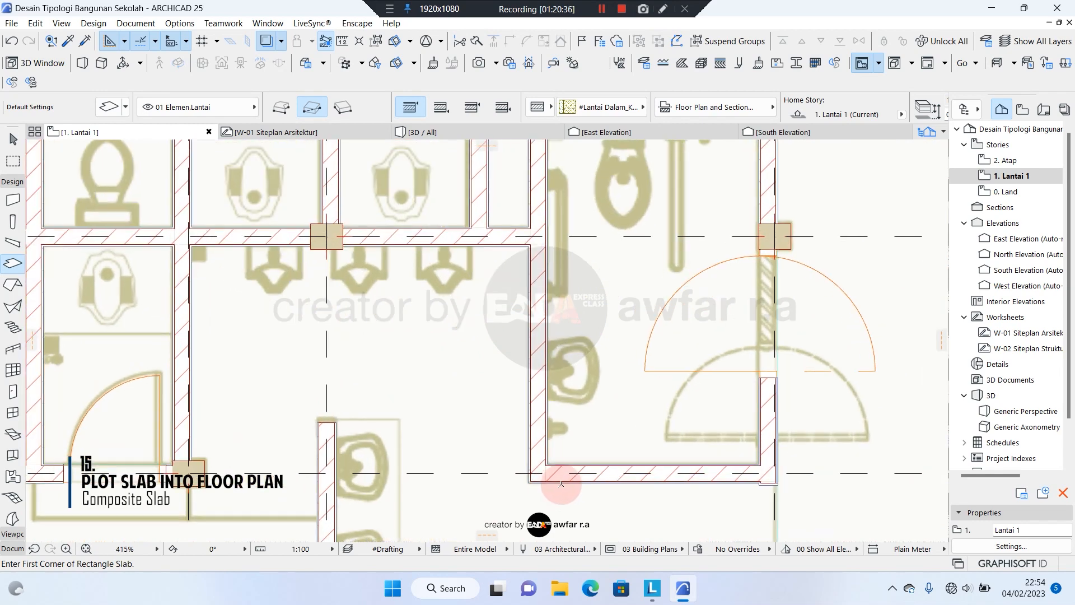
scroll(696, 348, "down", 5)
scroll(679, 211, "up", 3)
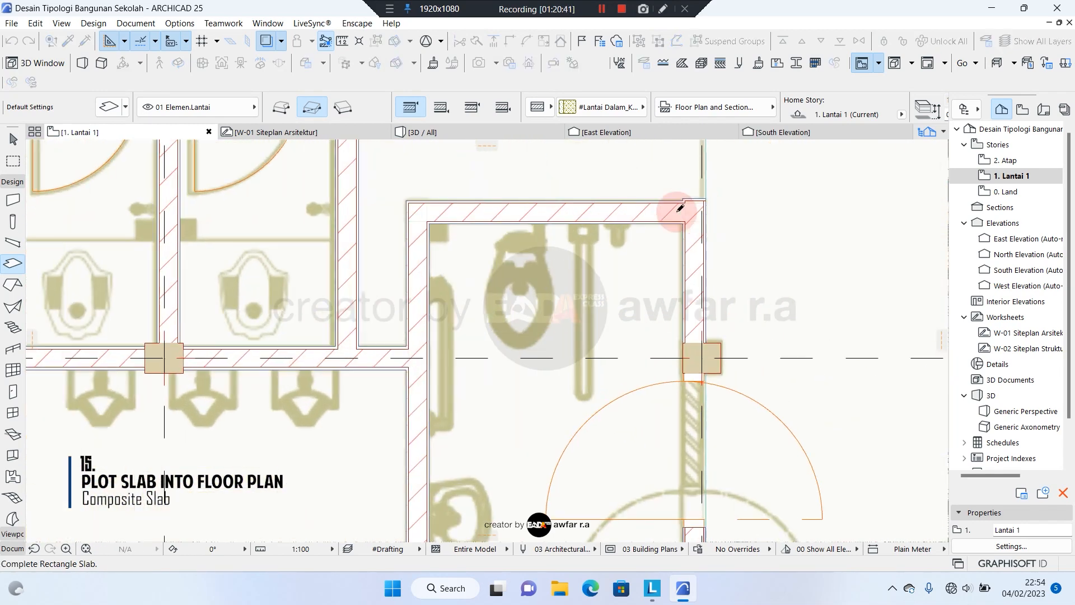
key("Escape")
- Select the outdoor corridor slab and insert edge nodes at the lower jamb of the separate toilet's doorway, reaching the inner wall face
left_click(653, 164)
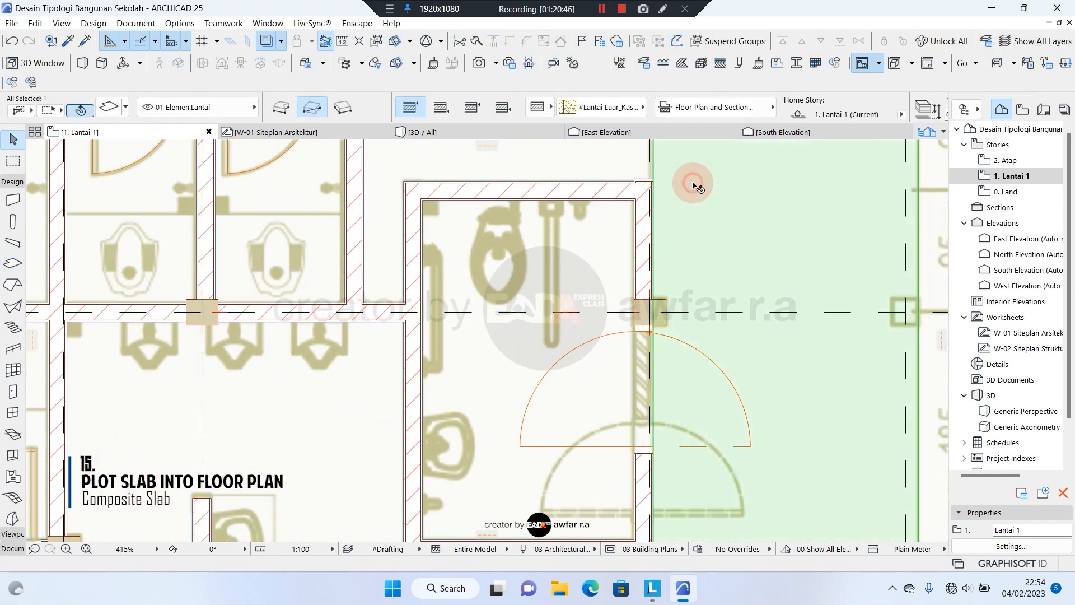
middle_click_drag(696, 501, 700, 392)
scroll(672, 300, "up", 3)
left_click(672, 319)
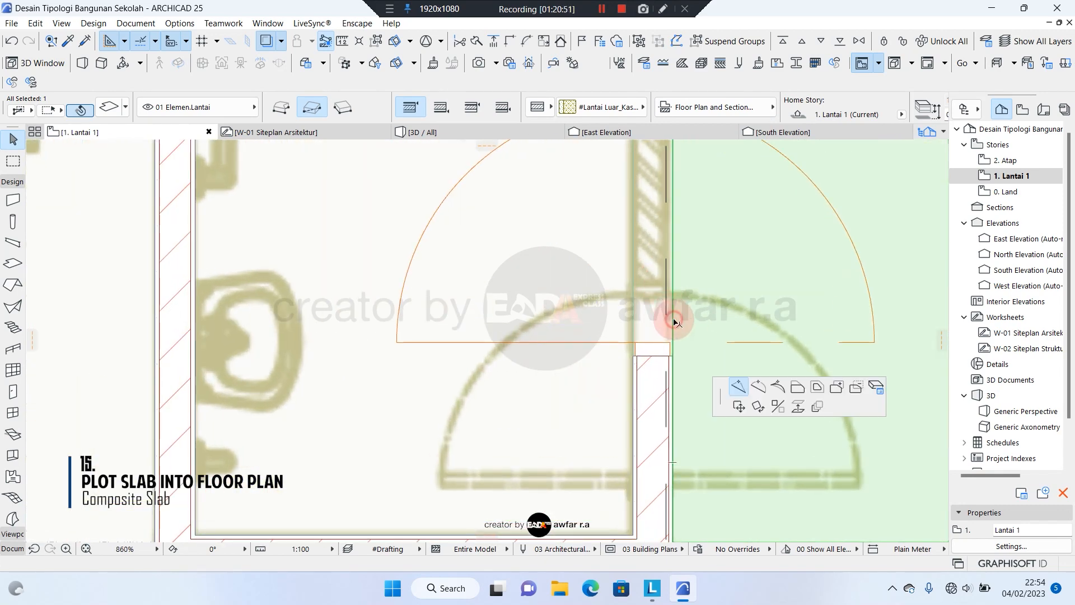
left_click(673, 357)
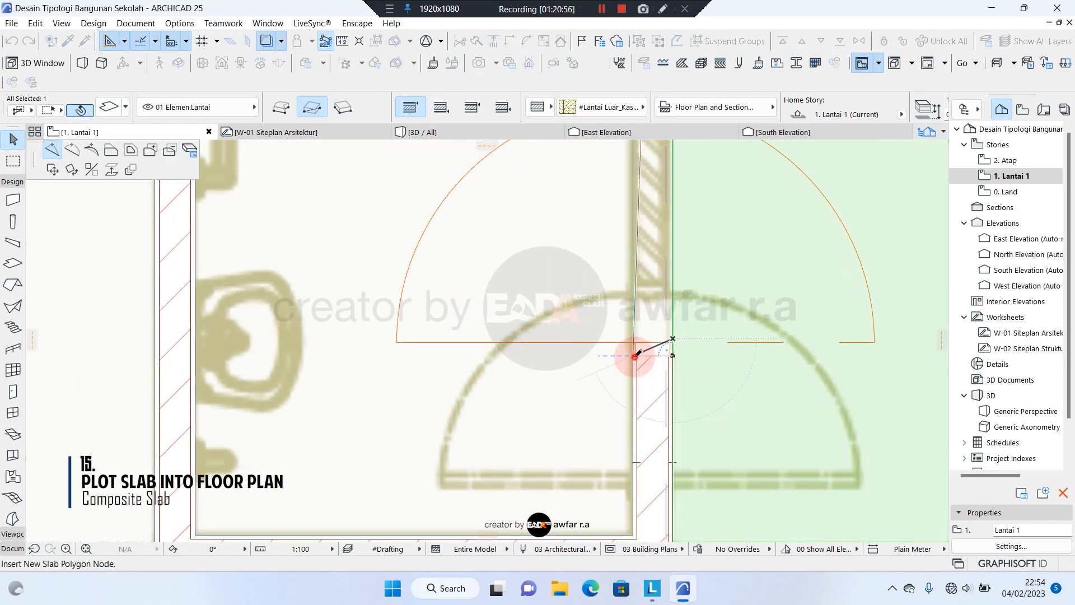
left_click(635, 356)
- Insert corridor slab nodes along the column side at the doorway's other end, from the inner wall face towards the outer face
middle_click_drag(635, 191, 629, 343)
left_click(627, 216)
left_click(625, 243)
left_click(627, 216)
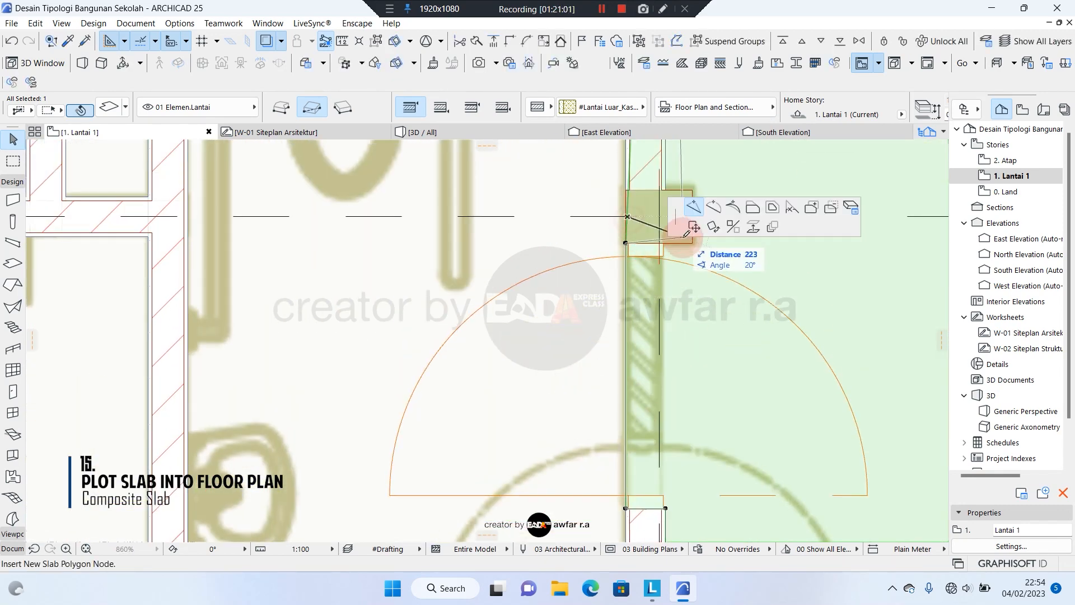
left_click(662, 243)
- Move the corridor slab node beside the column 15 mm outward to the wall's outer face, squaring the doorway extension
scroll(660, 250, "up", 4)
left_click(665, 231)
scroll(668, 236, "down", 2)
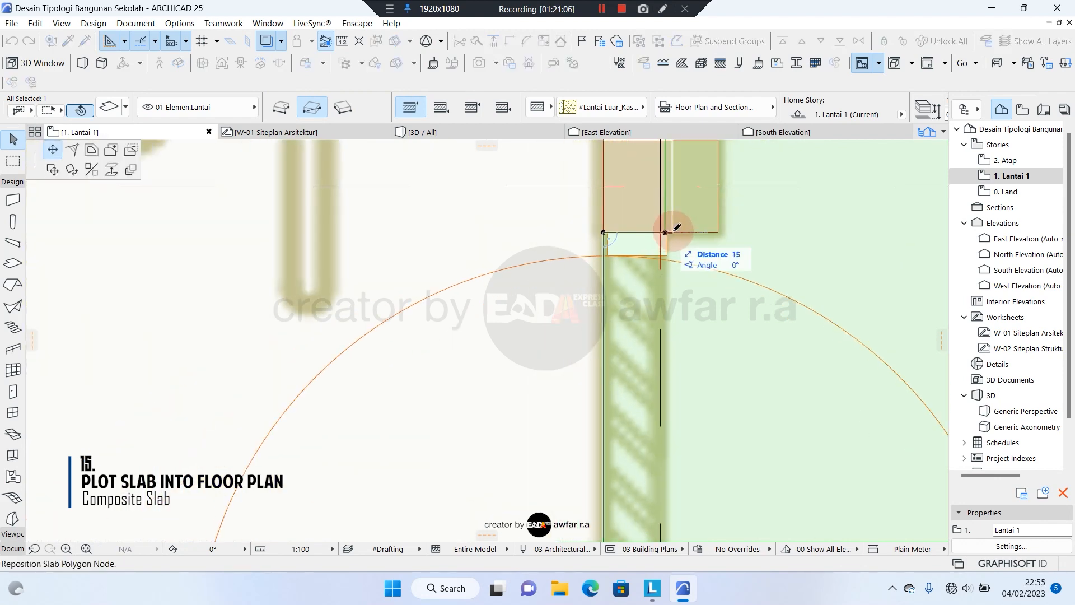
middle_click_drag(673, 231, 674, 359)
left_click(673, 354)
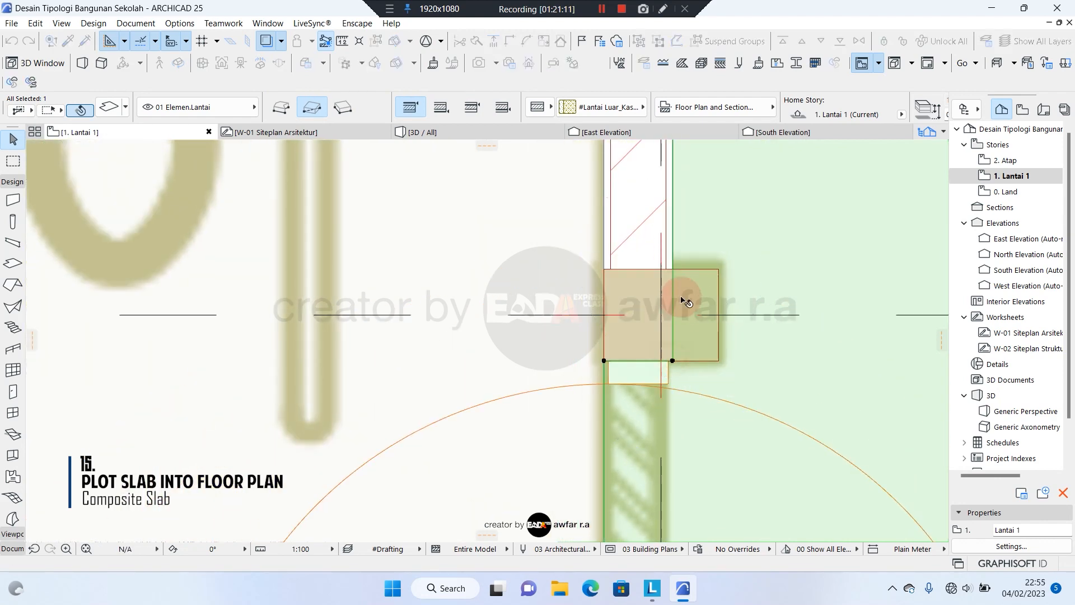
key("Escape")
- Open the 3D perspective view and examine the slab edges and level difference at the toilet doorways along the outdoor corridor
scroll(682, 321, "down", 6)
scroll(681, 346, "down", 3)
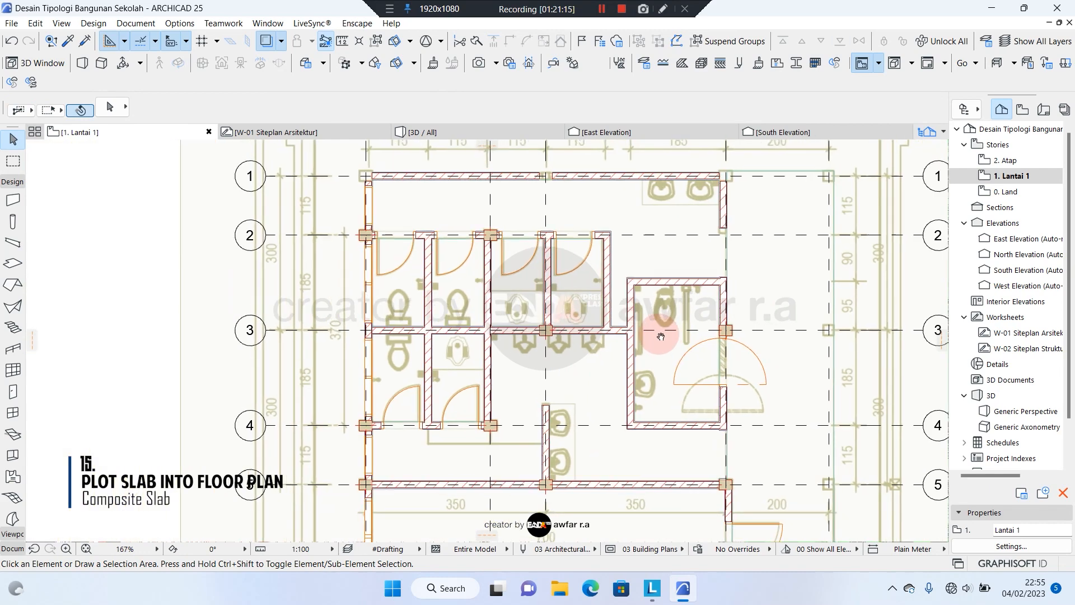
middle_click_drag(656, 344, 635, 343)
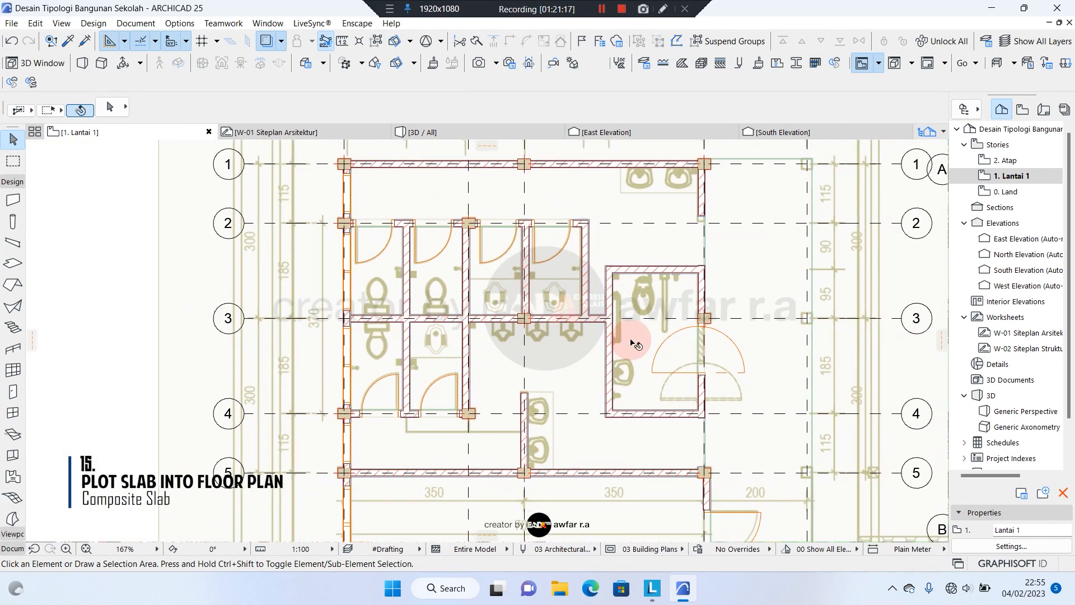
left_click(618, 133)
left_click(470, 135)
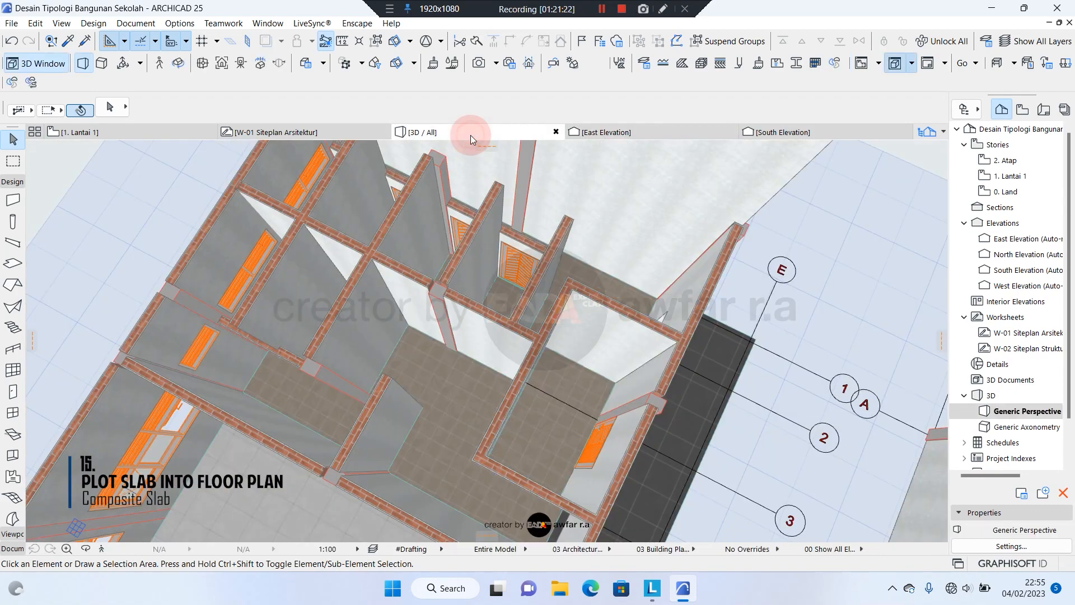
scroll(571, 307, "up", 10)
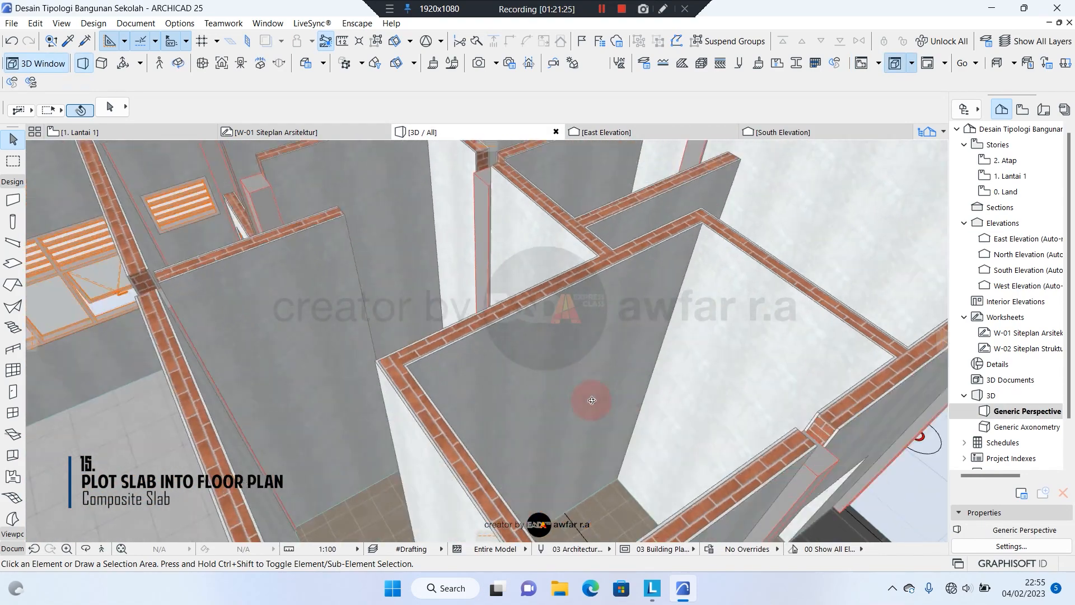
scroll(591, 401, "up", 10)
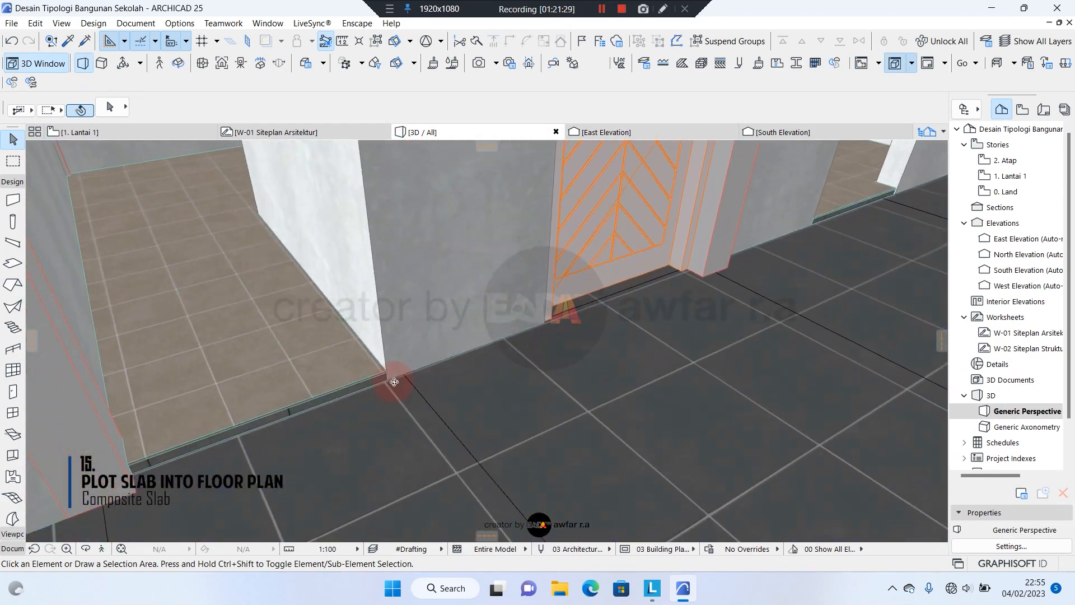
scroll(394, 381, "up", 10)
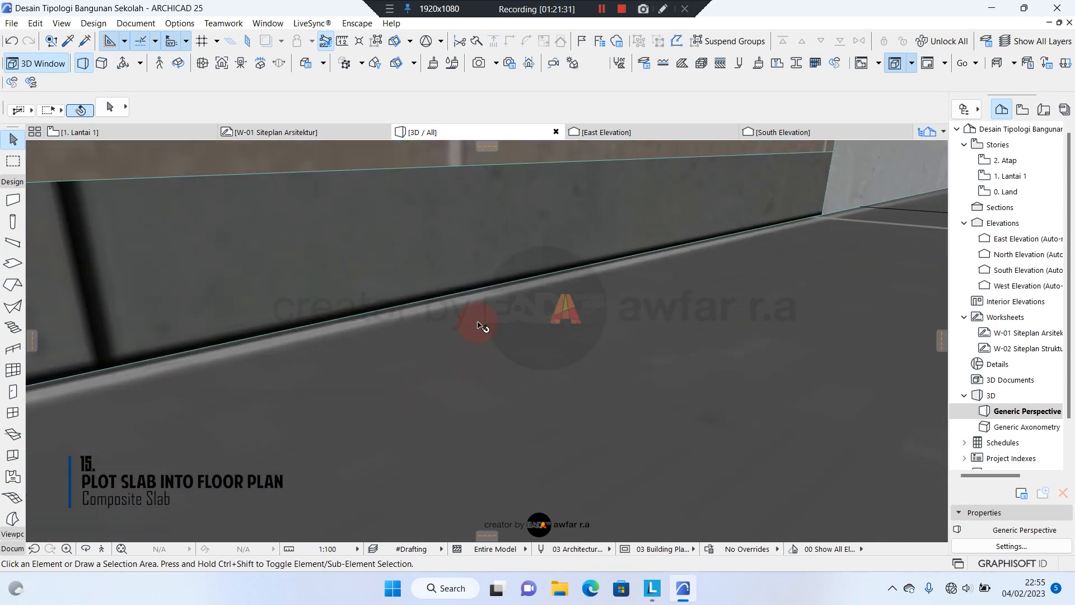
scroll(477, 323, "down", 3)
middle_click_drag(491, 321, 275, 332, "shift")
mouse_move(386, 331)
left_mouse_down()
mouse_move(532, 319)
mouse_move(504, 335)
mouse_move(509, 345)
mouse_move(455, 348)
mouse_move(496, 257)
mouse_move(567, 274)
left_mouse_up()
- Select the separate toilet's Door 25 in 3D and swing its leaf open into the room
left_click(560, 229)
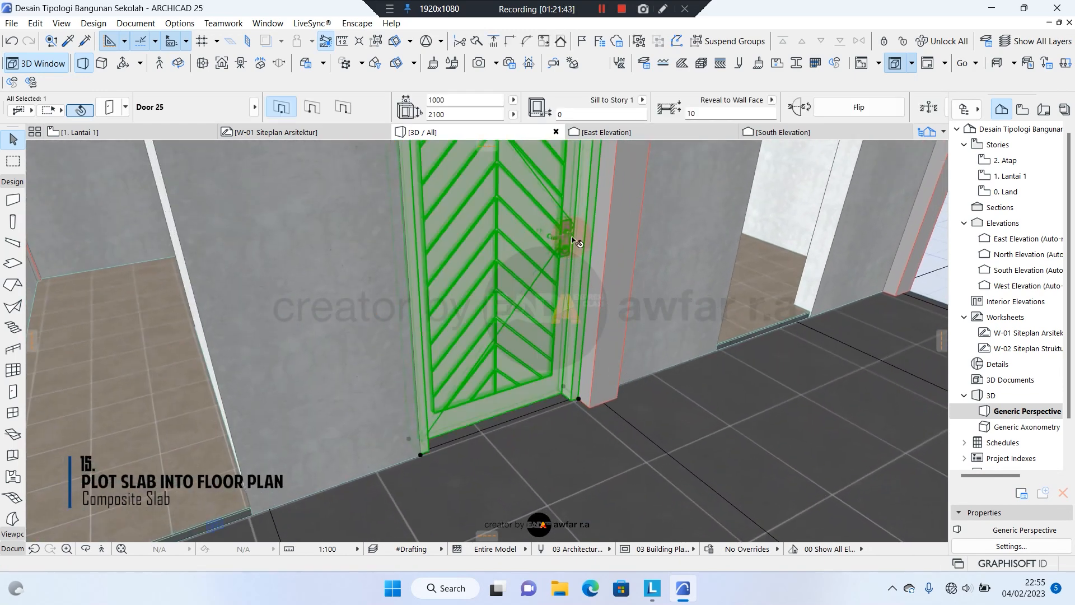
left_click(572, 241)
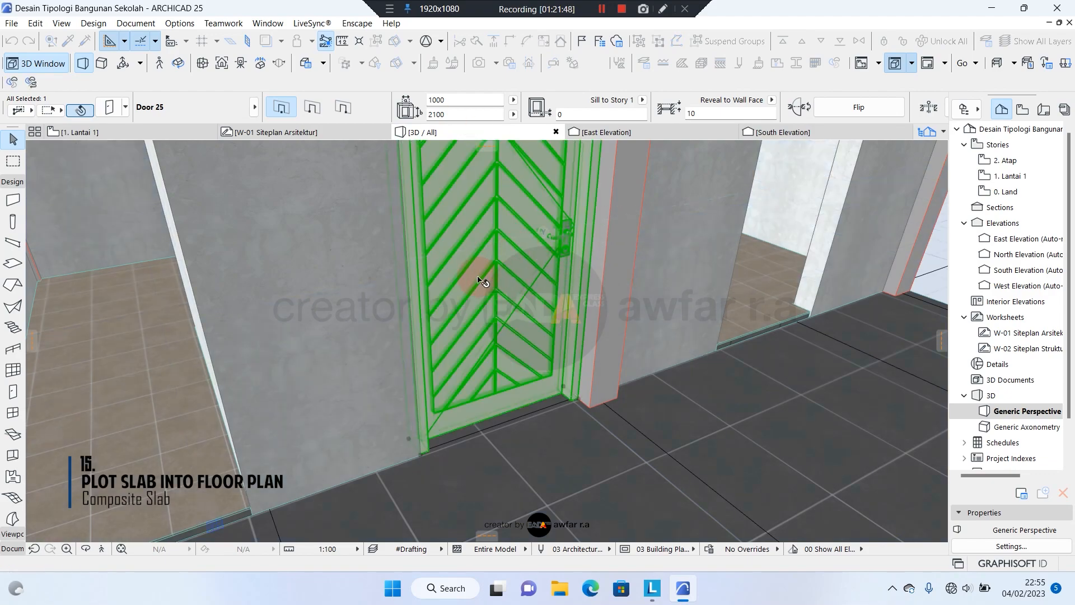
middle_click_drag(478, 278, 480, 242, "shift")
left_click(421, 181)
left_click(376, 372)
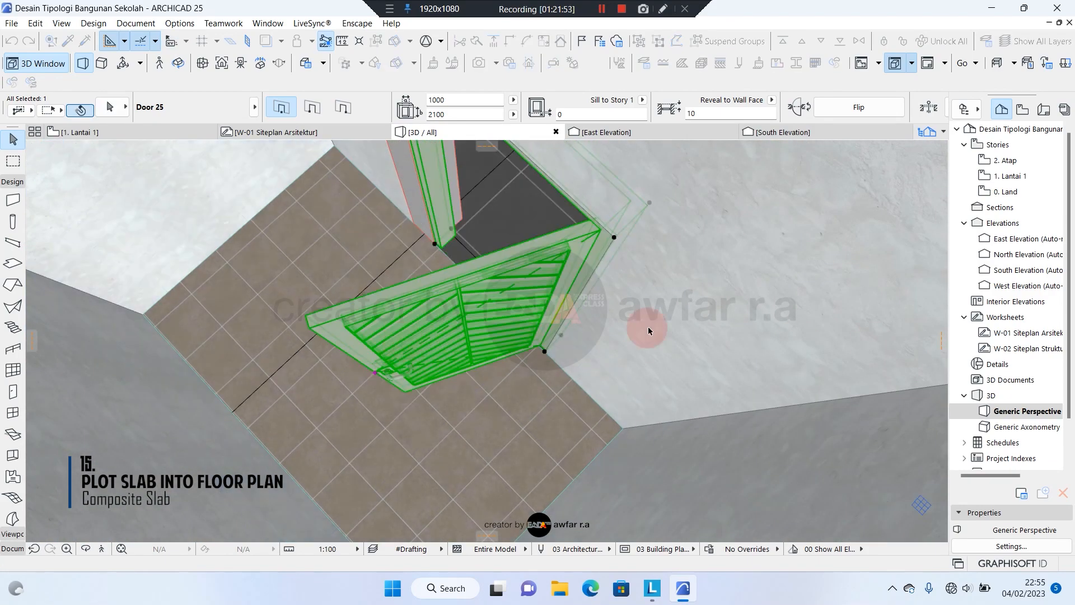
middle_click_drag(649, 330, 562, 399, "shift")
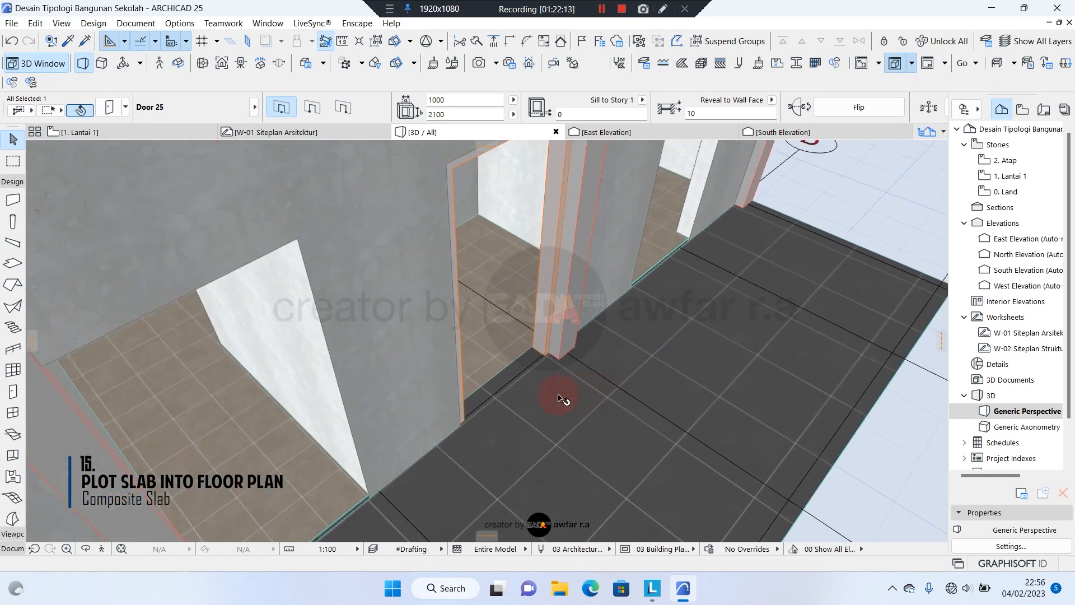
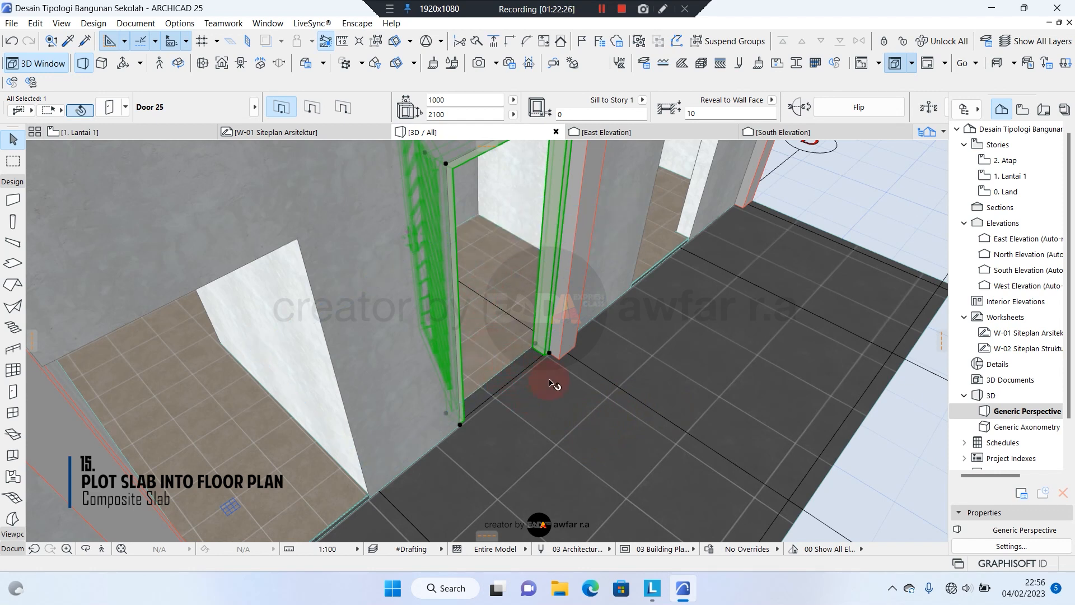
- Swing the leaf of the selected cubicle door open in 3D, then clear the selection
middle_click_drag(493, 344, 537, 424, "shift")
middle_click_drag(529, 378, 587, 436, "shift")
scroll(588, 435, "up", 3)
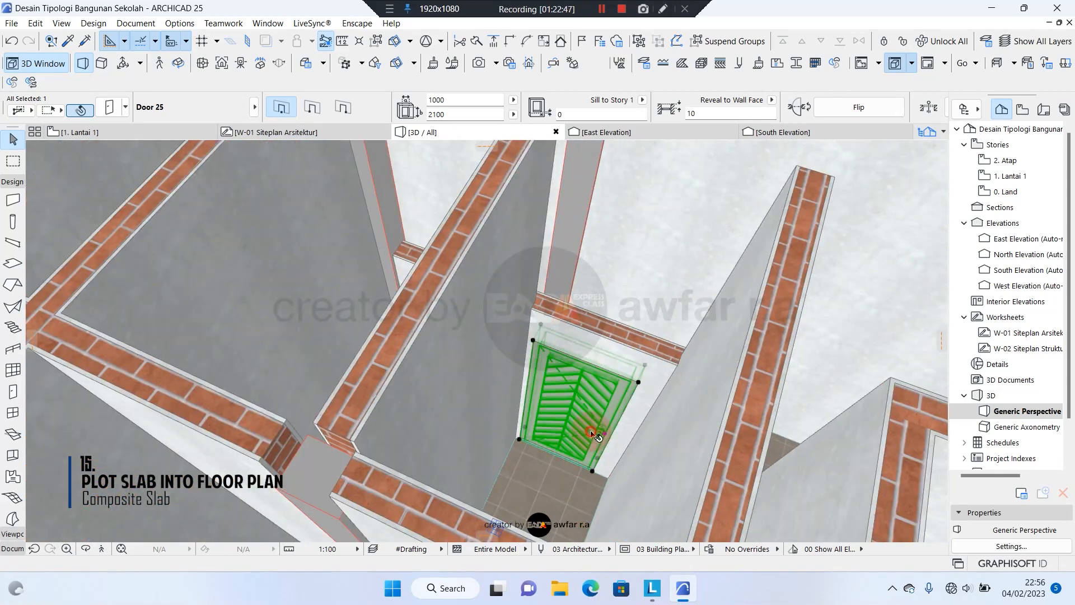
left_click(606, 435)
left_click(582, 480)
key("Escape")
- Examine in 3D how the cubicle and corridor slabs meet at the cubicle threshold and around the partition walls
scroll(576, 479, "up", 4)
scroll(578, 480, "up", 3)
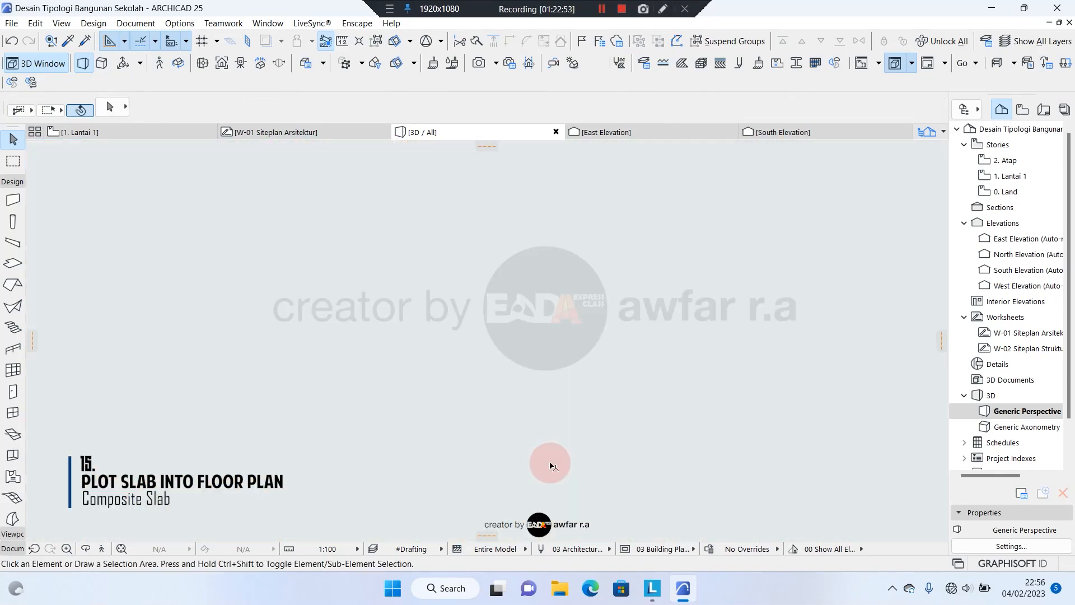
middle_click_drag(532, 454, 525, 365)
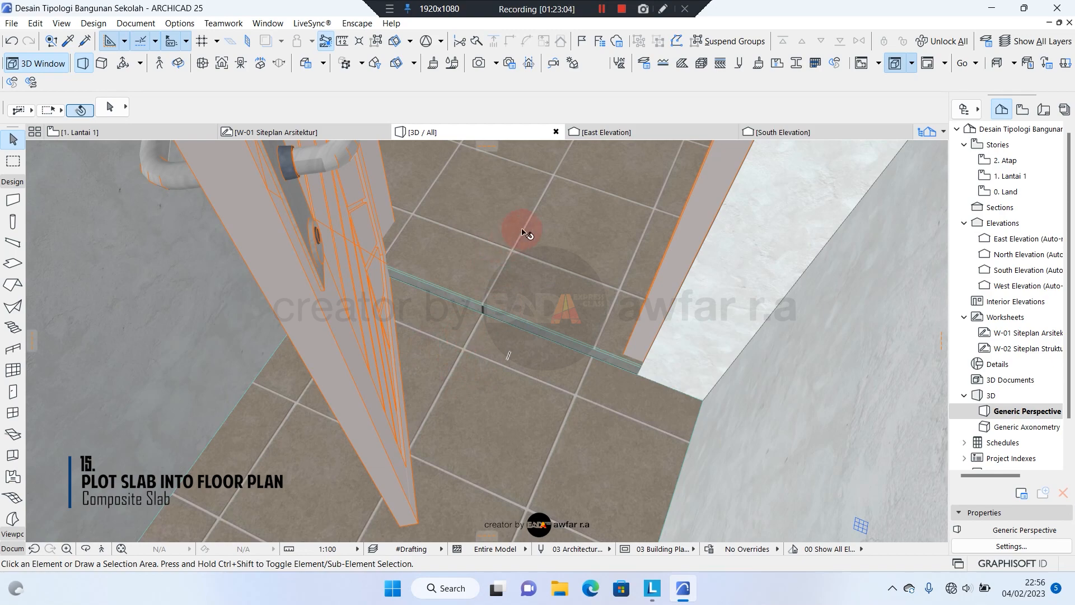
middle_click_drag(524, 231, 493, 259, "shift")
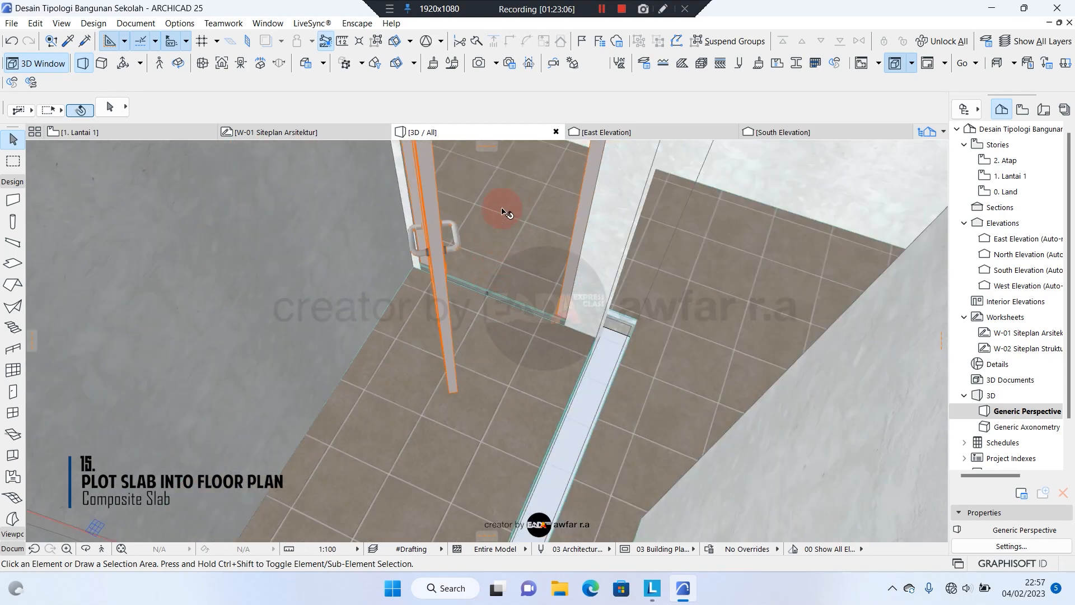
scroll(470, 274, "down", 5)
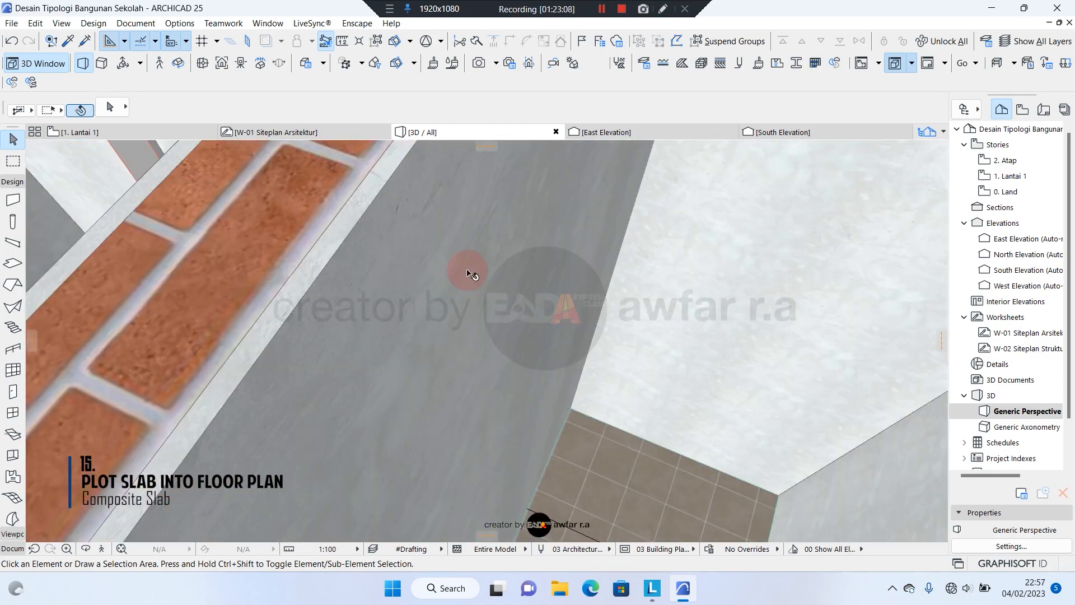
middle_click_drag(470, 370, 201, 293, "shift")
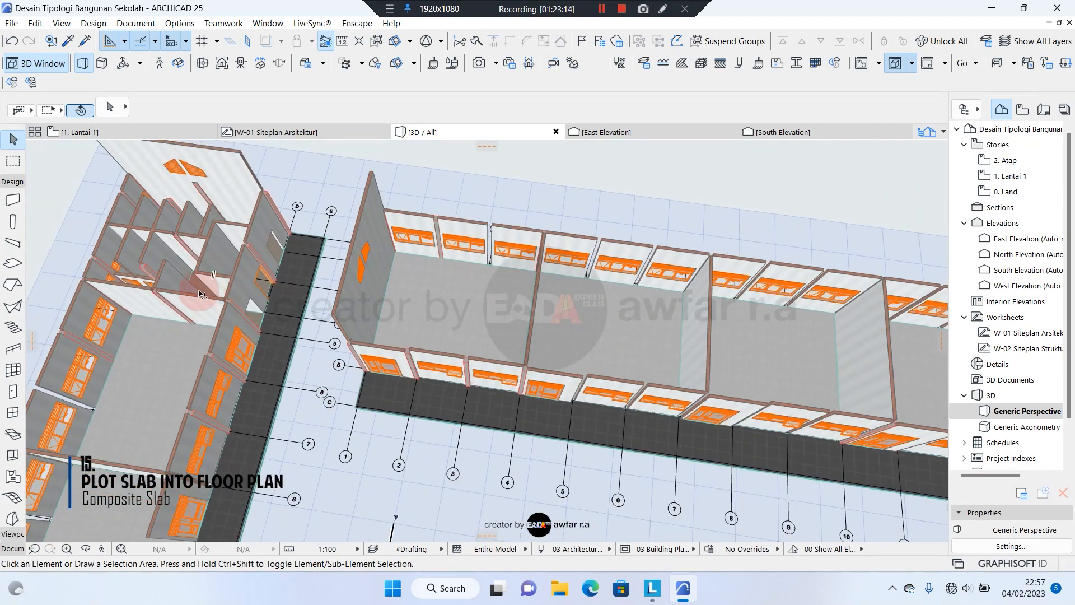
- Return to the Lantai 1 plan, copy the cubicle slab's settings and choose rotated rectangle geometry for building D
left_click(108, 133)
scroll(349, 276, "up", 2)
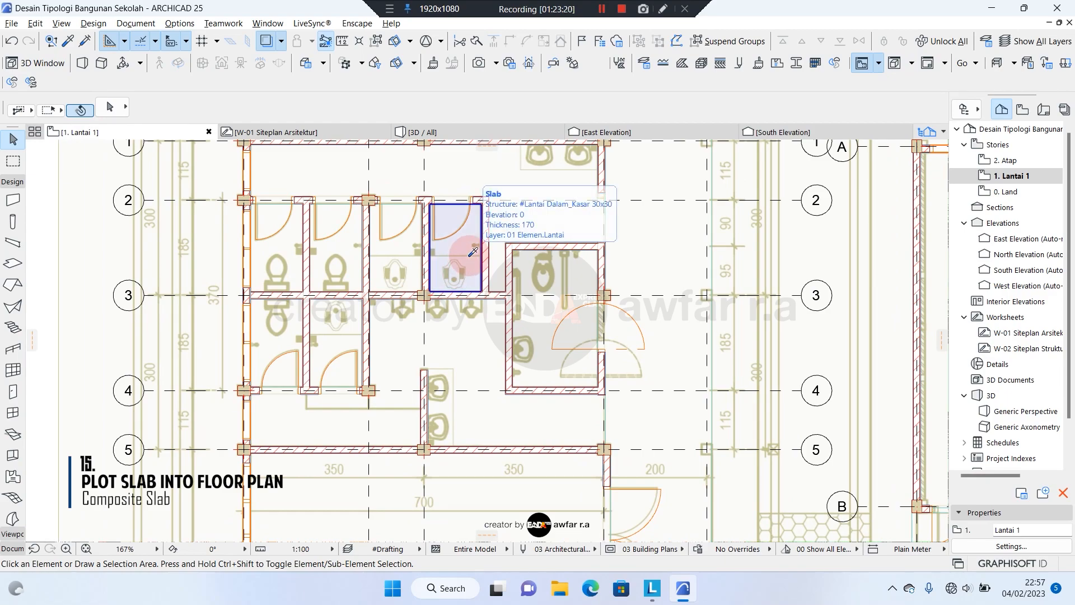
left_click(473, 252, "alt")
scroll(221, 283, "down", 5)
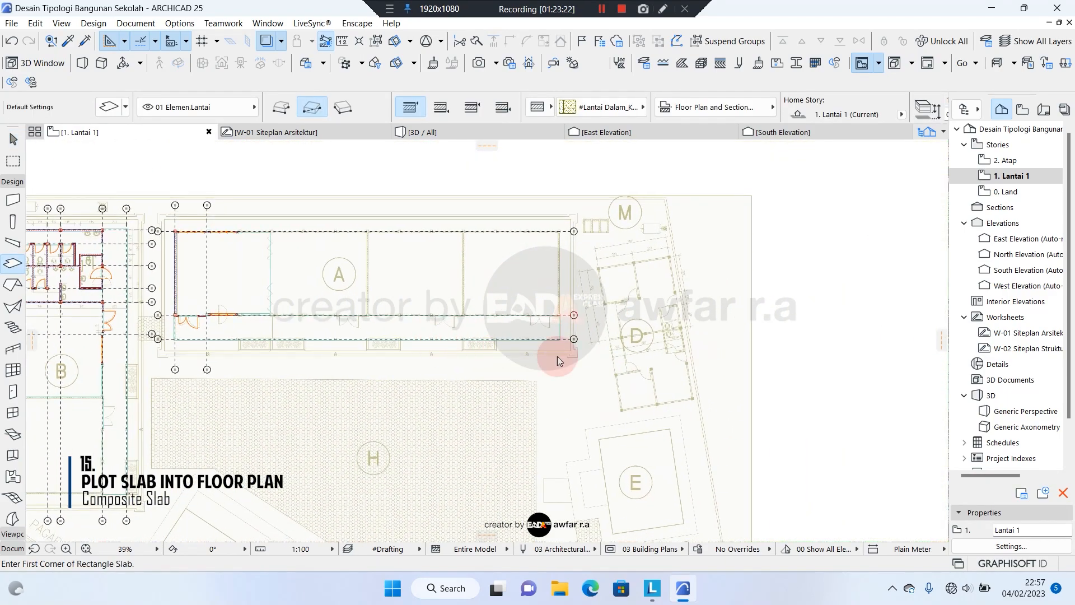
scroll(557, 360, "up", 10)
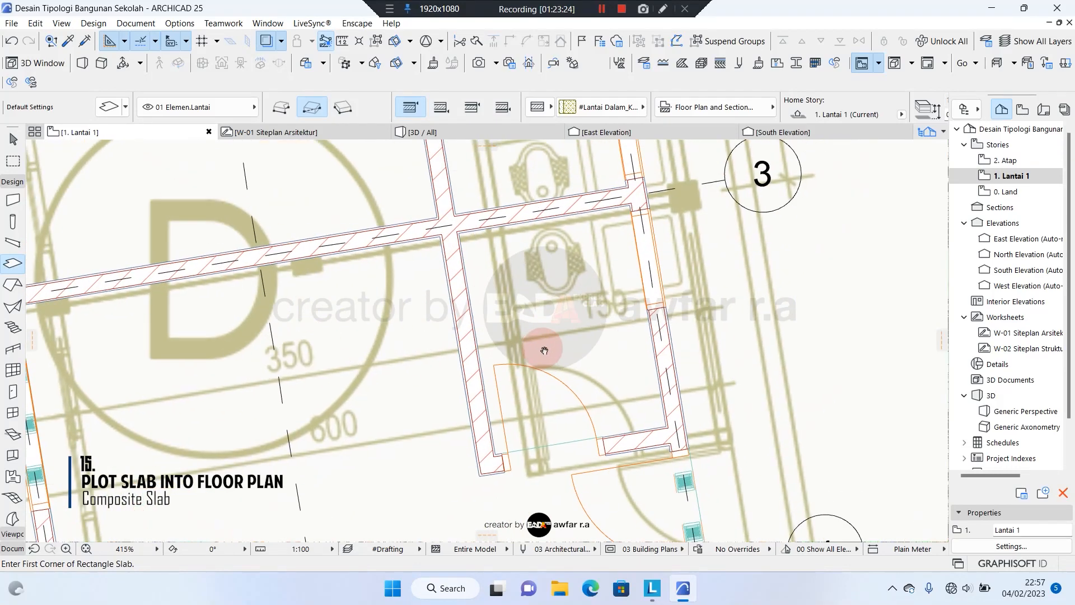
middle_click_drag(544, 351, 555, 402)
scroll(556, 402, "up", 2)
left_click(343, 107)
- Draw a rotated rectangular slab in building D's toilet between grids 3 and 4, aligned to the inner wall corners
scroll(444, 244, "up", 4)
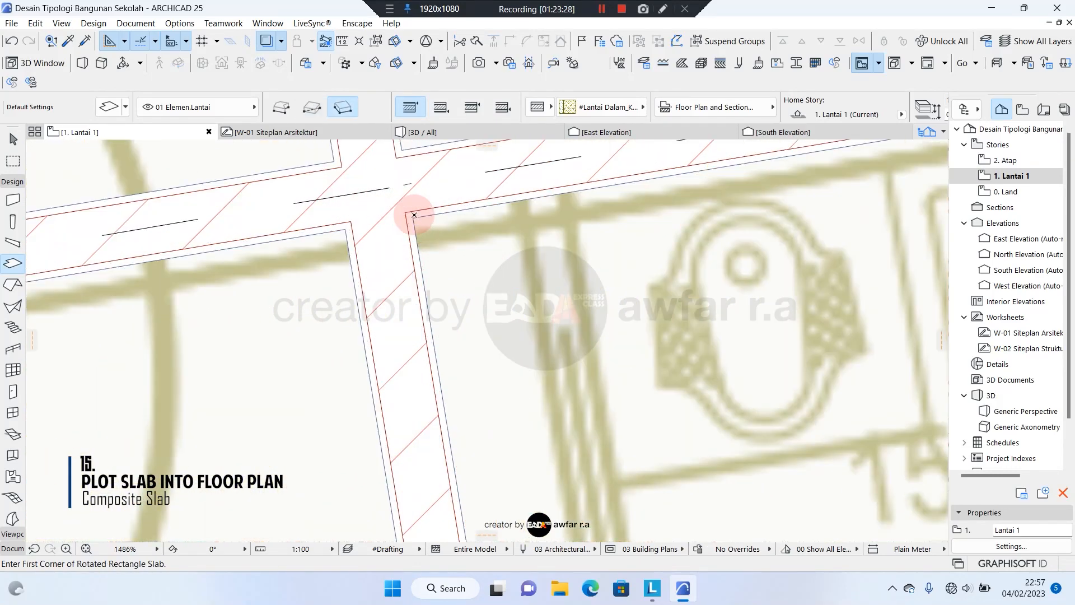
left_click(414, 214)
scroll(358, 255, "down", 3)
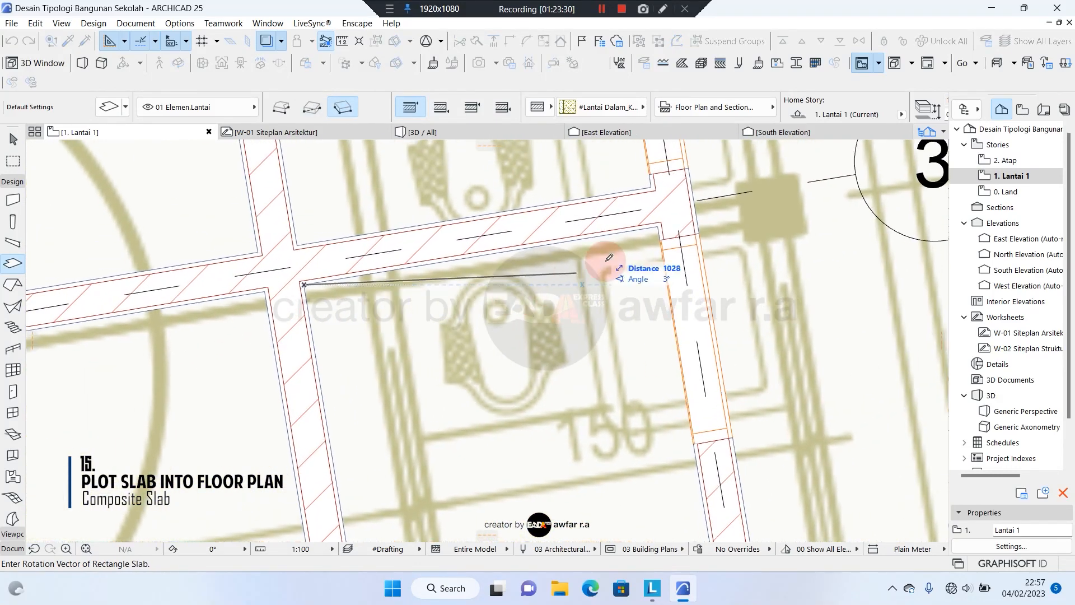
scroll(616, 252, "up", 1)
left_click(659, 223)
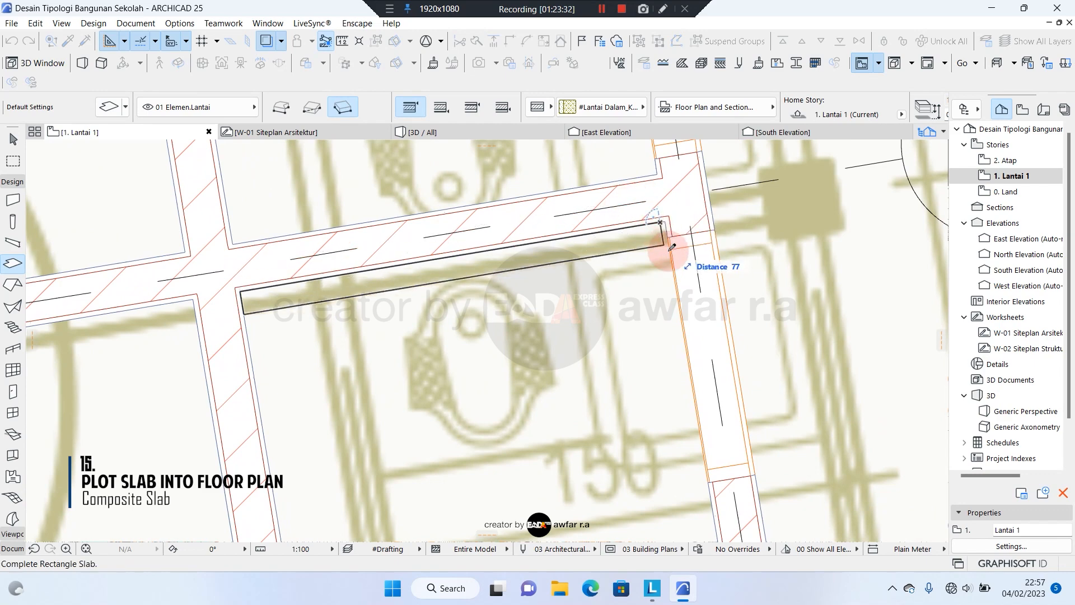
scroll(656, 301, "down", 4)
middle_click_drag(658, 436, 573, 236)
scroll(582, 278, "up", 2)
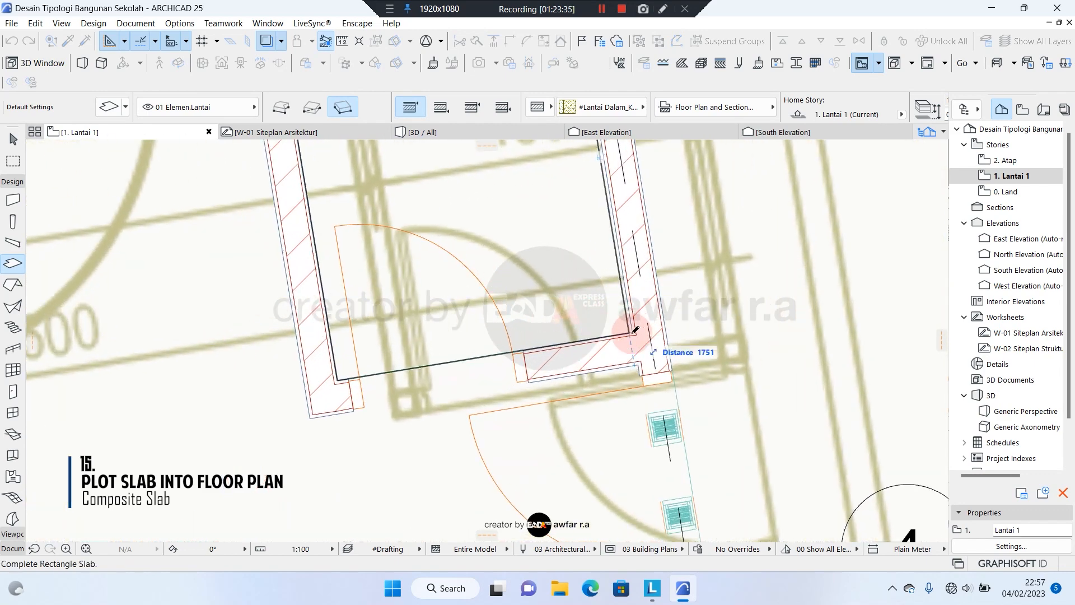
left_click(631, 333)
- Offset the edge of building D's toilet slab beside the grid-side wall so that it meets the wall's inner face
scroll(627, 320, "up", 4)
left_click(627, 296, "shift")
left_click(626, 296)
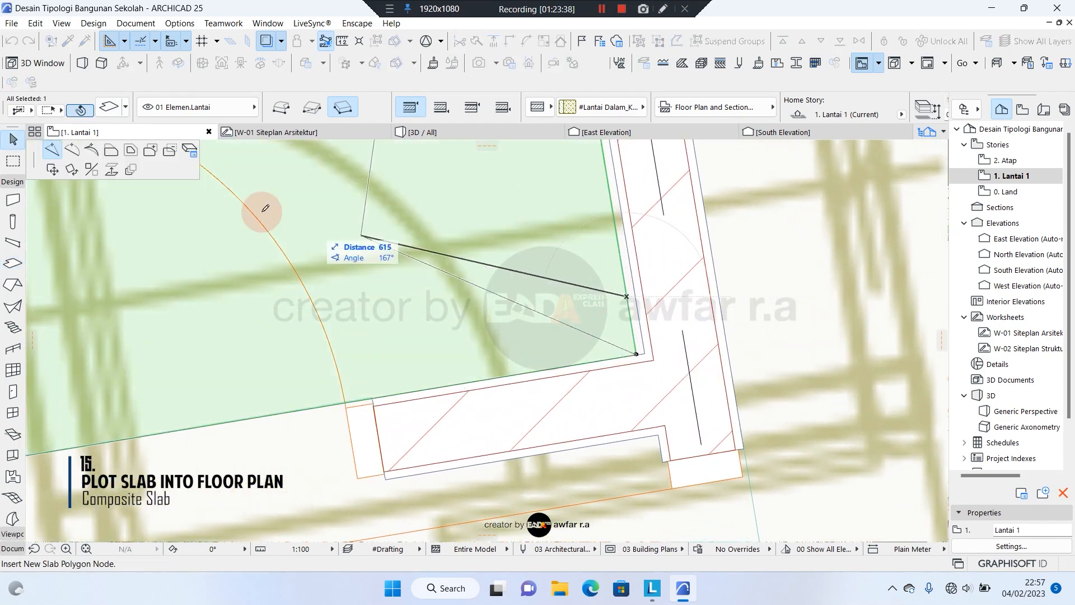
left_click(112, 150)
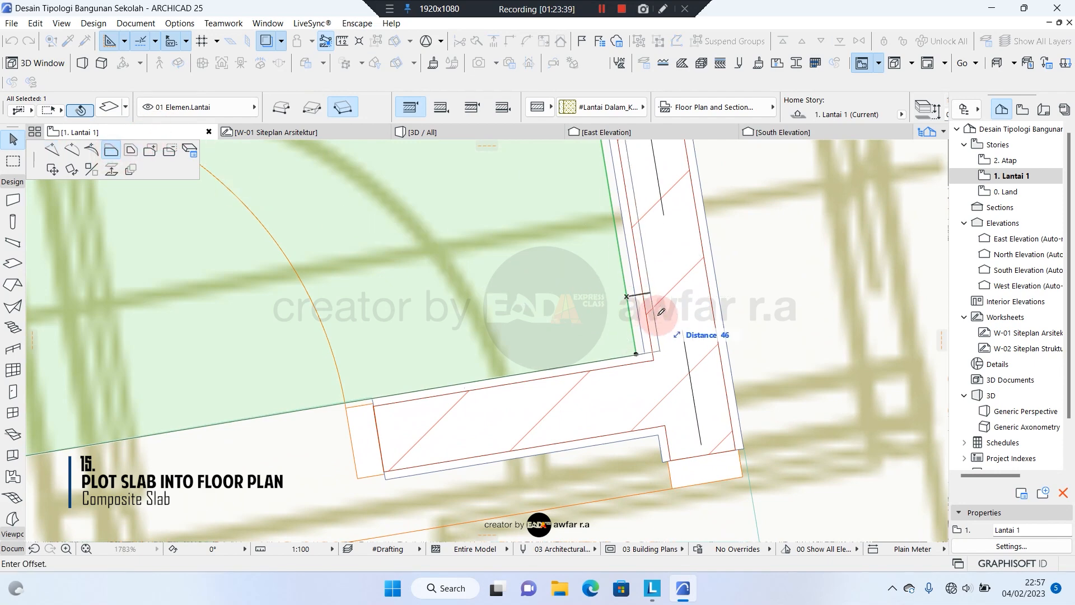
left_click(642, 352)
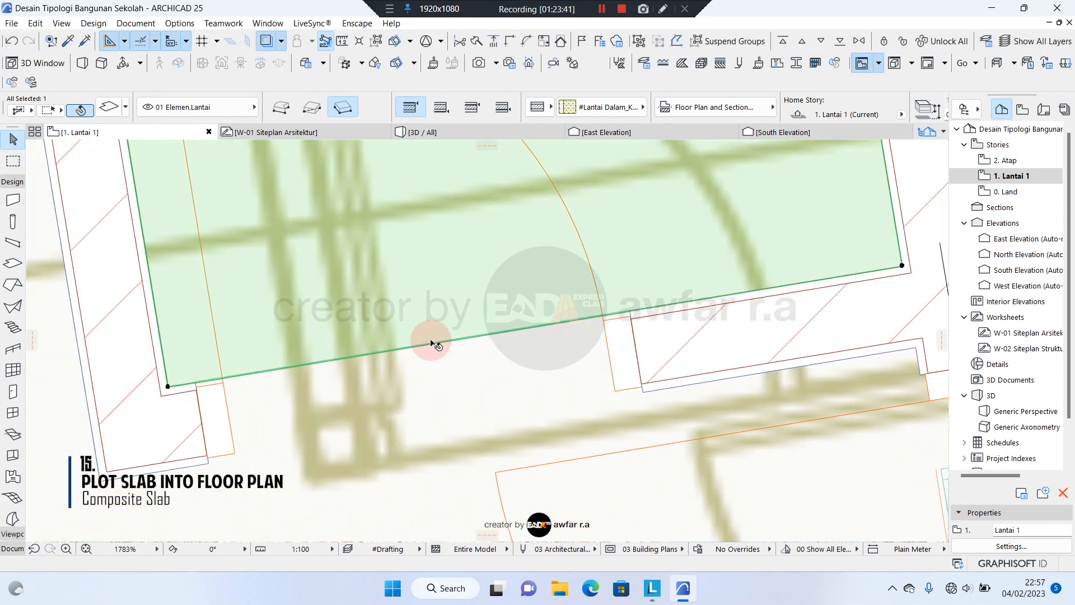
scroll(627, 404, "up", 3)
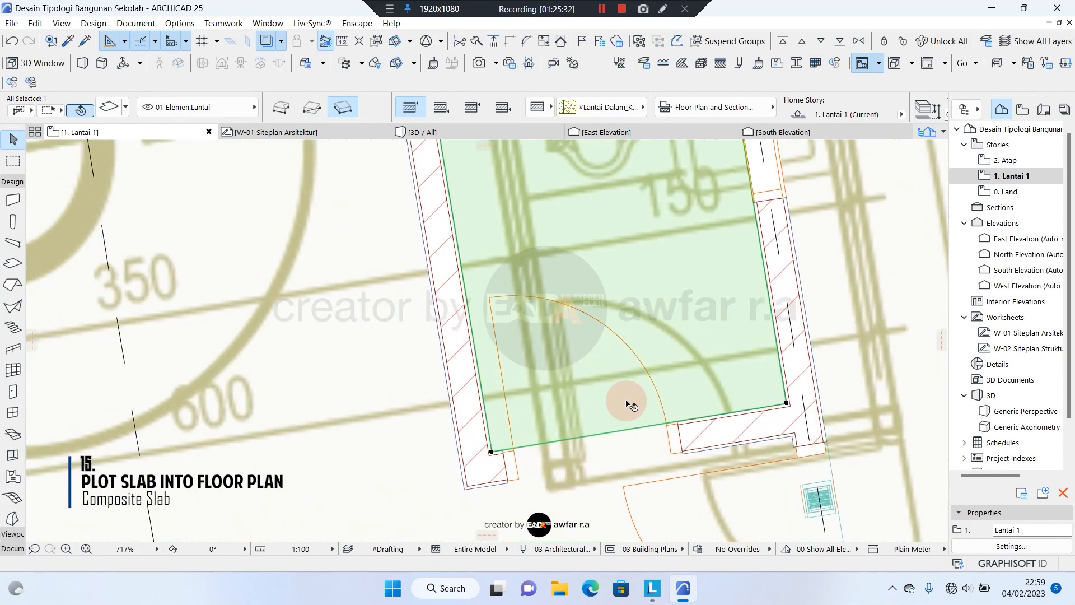
- Mirror a copy of building D's toilet slab about the grid 3 axis into the adjoining toilet
key("Escape")
left_click(593, 352)
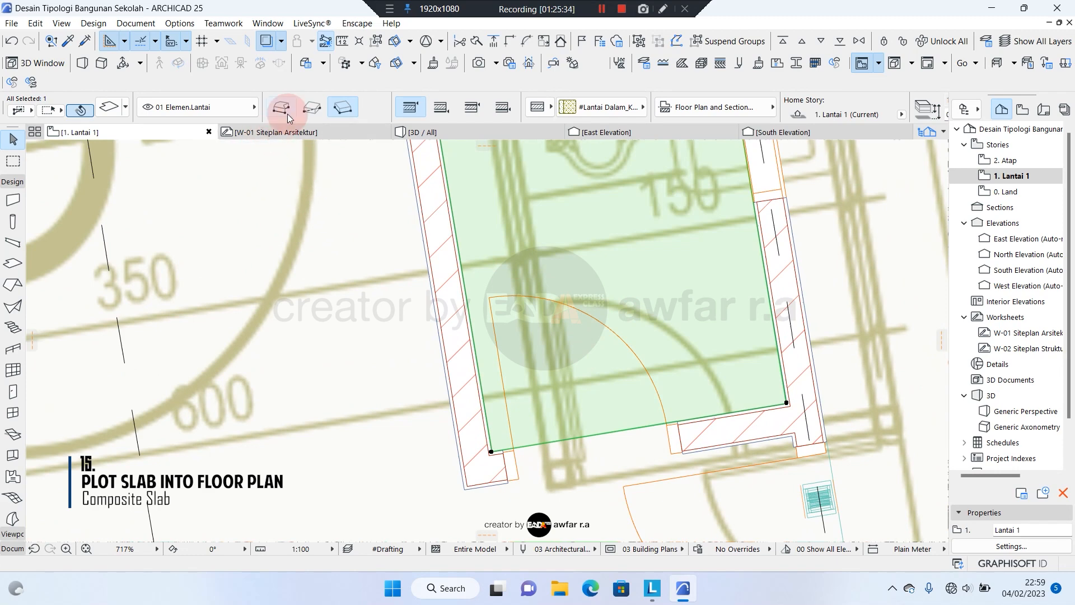
middle_click_drag(601, 362, 541, 603)
scroll(641, 265, "up", 2)
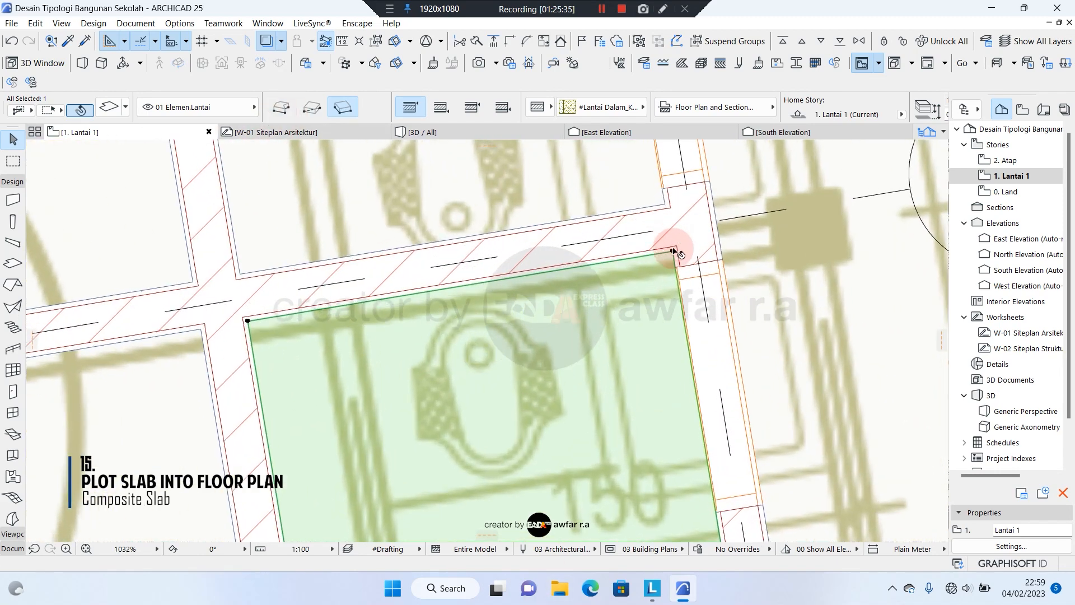
left_click(673, 252)
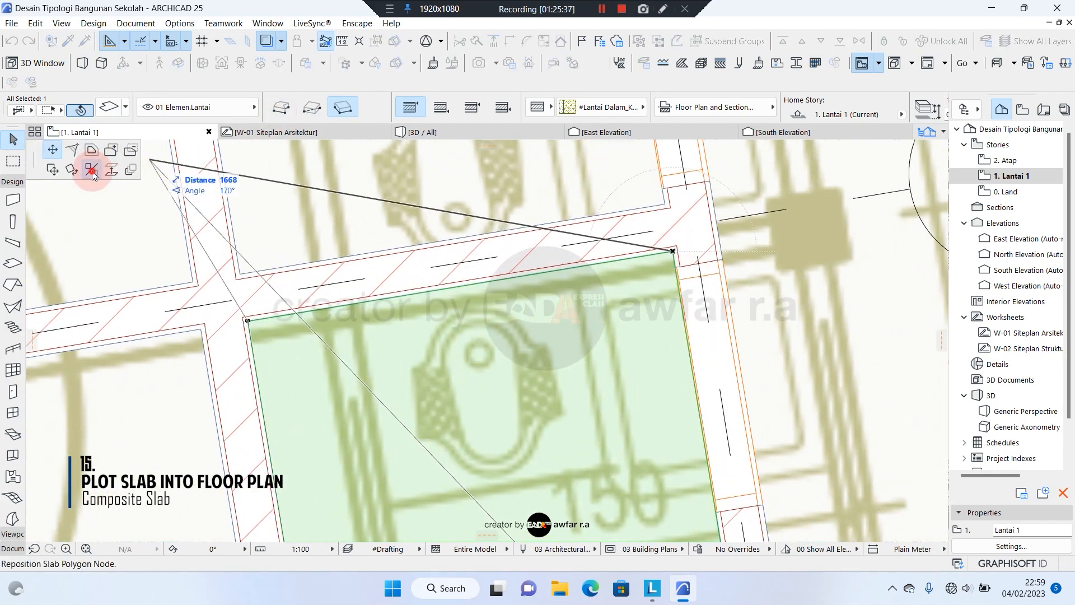
left_click(93, 170)
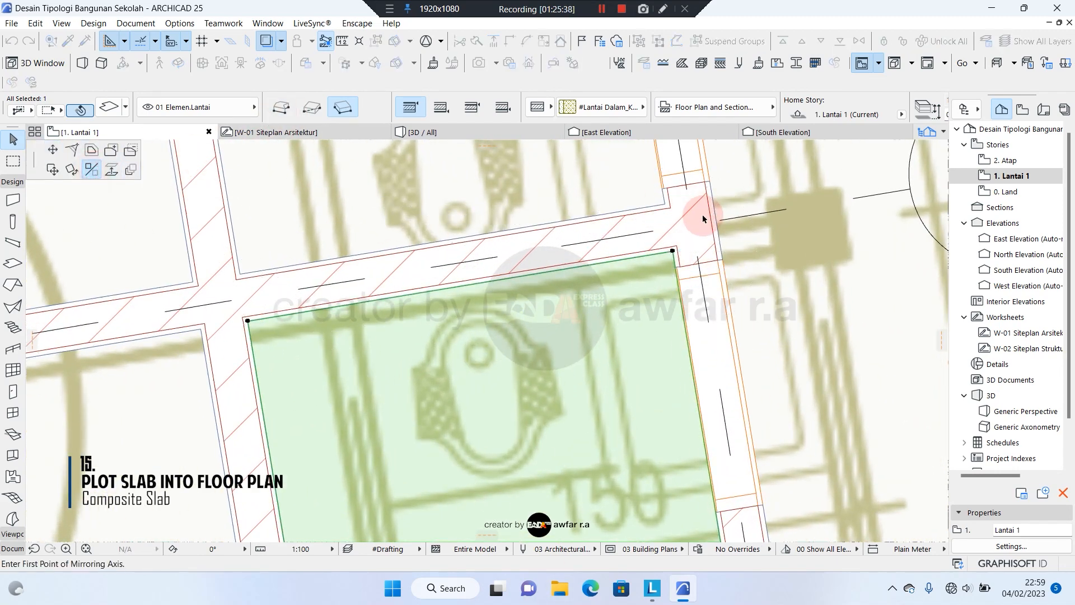
left_click(756, 217)
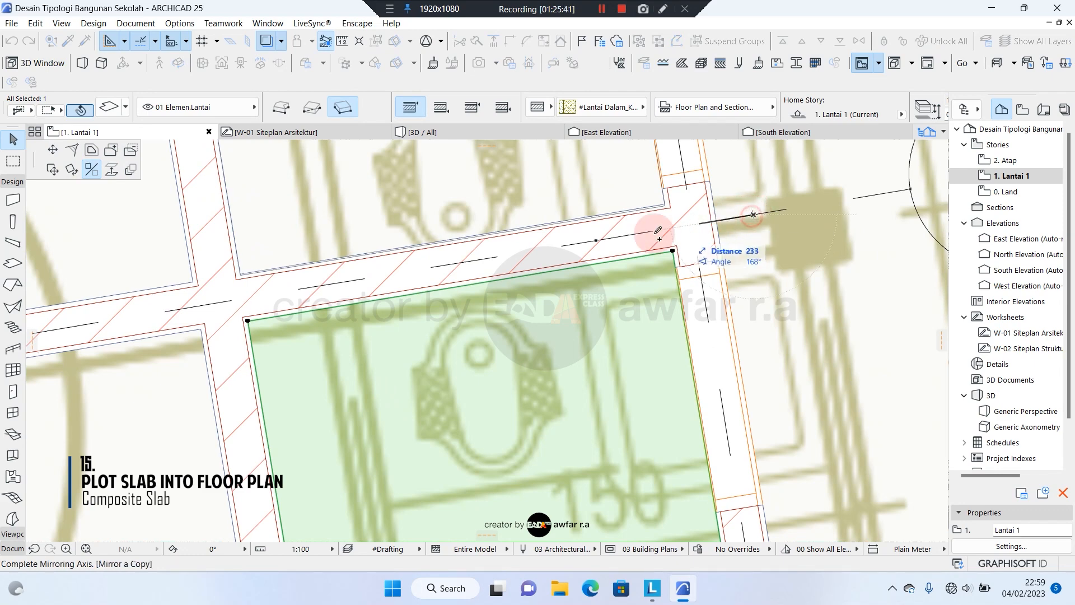
left_click(598, 239)
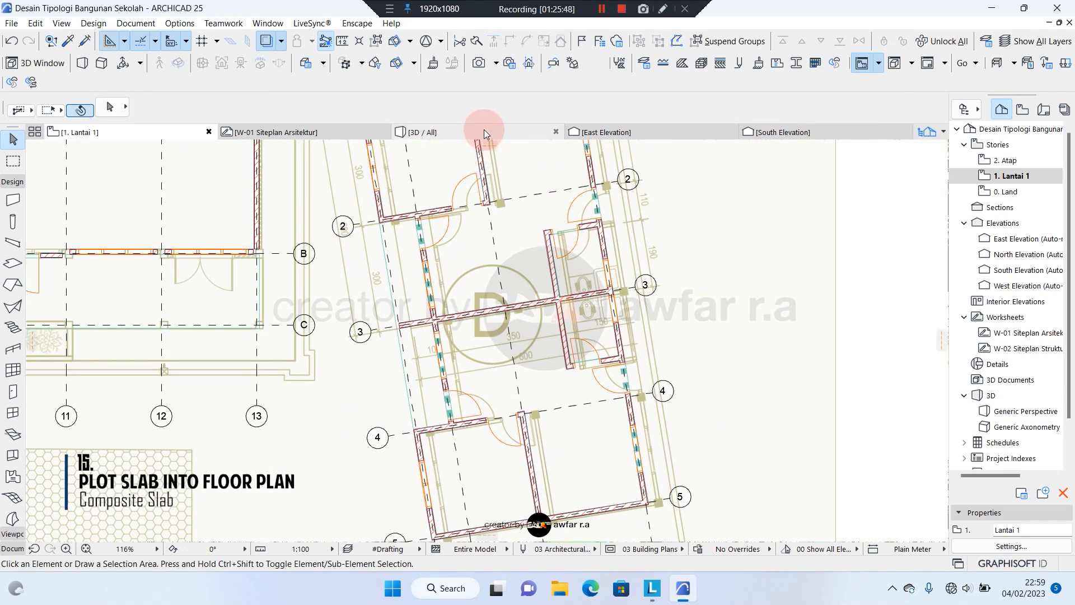
- Examine building D's toilet slabs in 3D, along with the floors of the surrounding school buildings
left_click(484, 130)
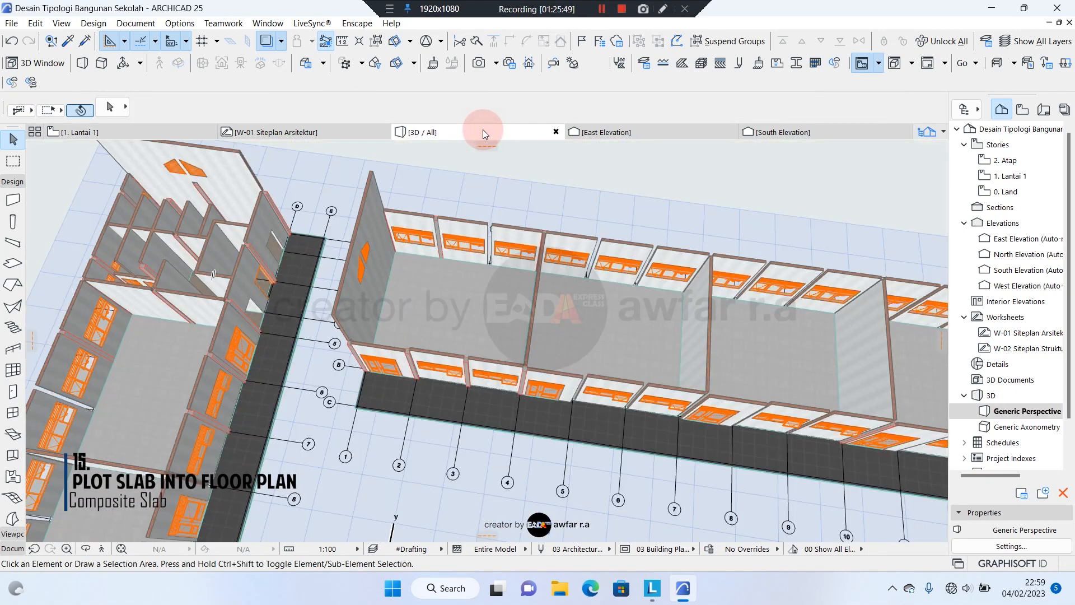
middle_click_drag(507, 252, 269, 163)
scroll(269, 163, "down", 2)
scroll(765, 365, "up", 2)
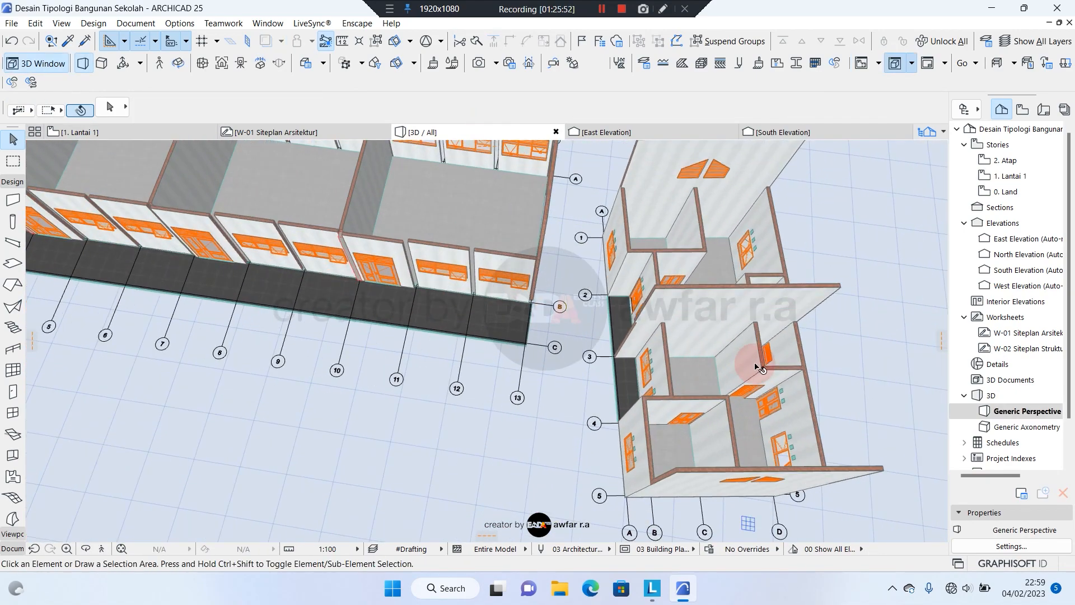
middle_click_drag(756, 364, 578, 377)
scroll(578, 377, "up", 3)
middle_click_drag(619, 412, 576, 338, "shift")
scroll(577, 338, "down", 4)
middle_click_drag(291, 364, 502, 341, "shift")
scroll(534, 297, "up", 2)
middle_click_drag(534, 297, 512, 318, "shift")
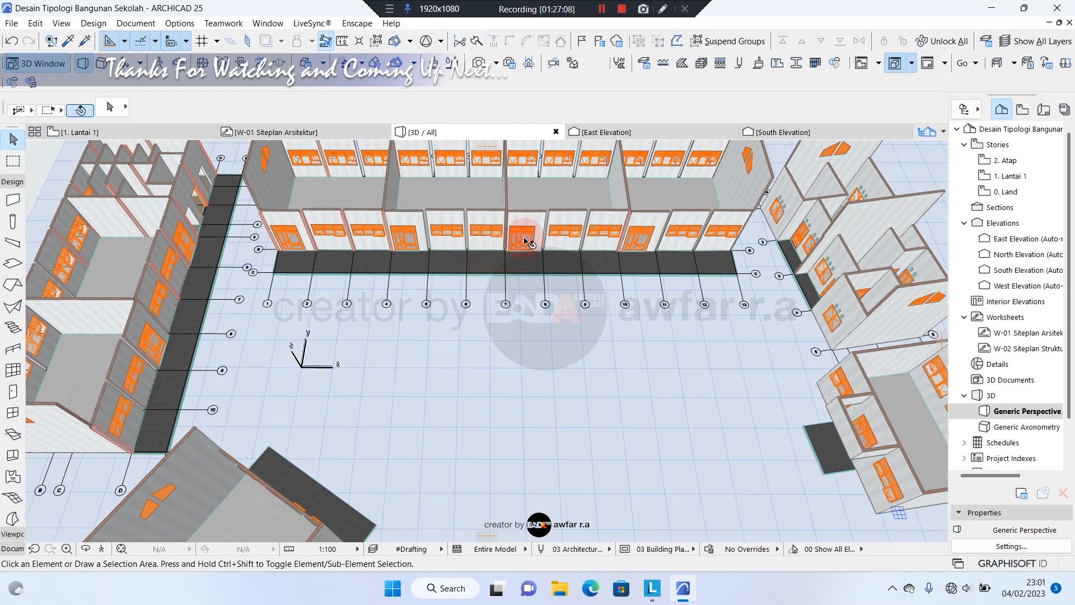
left_click(526, 241)
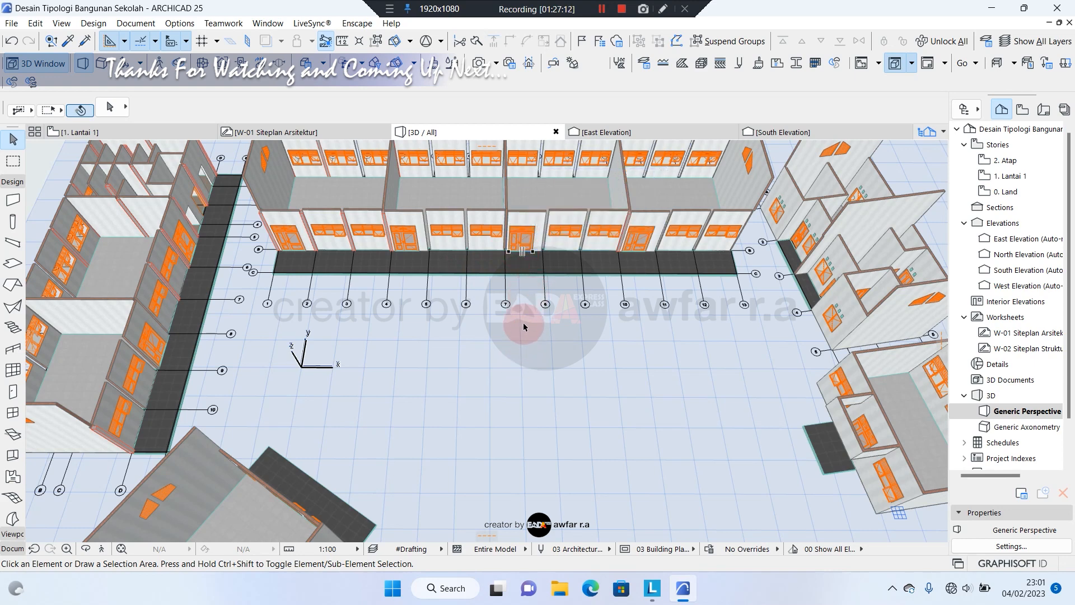
key("Escape")
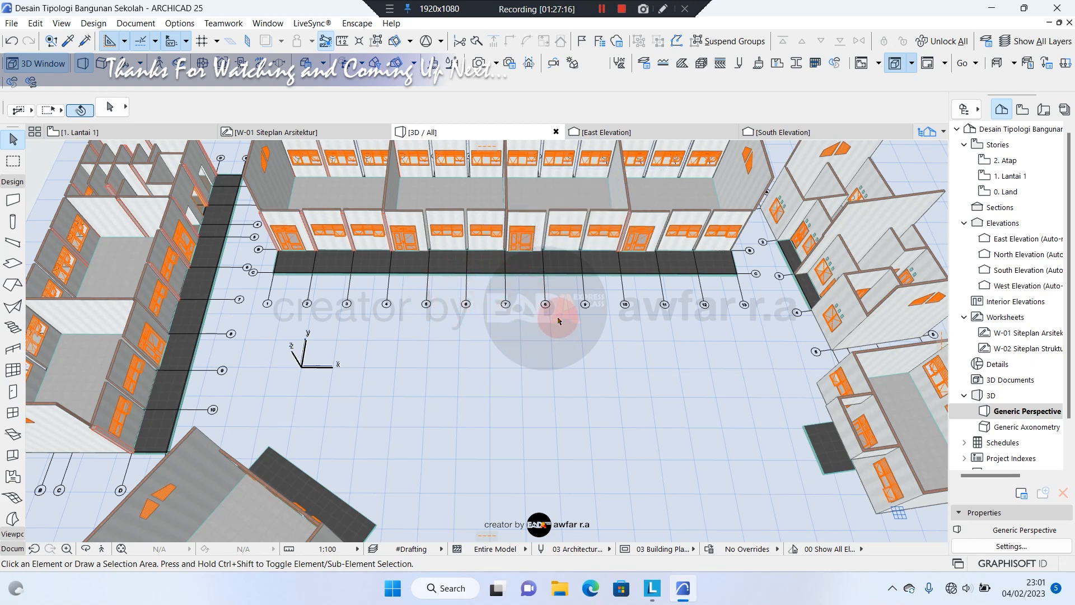